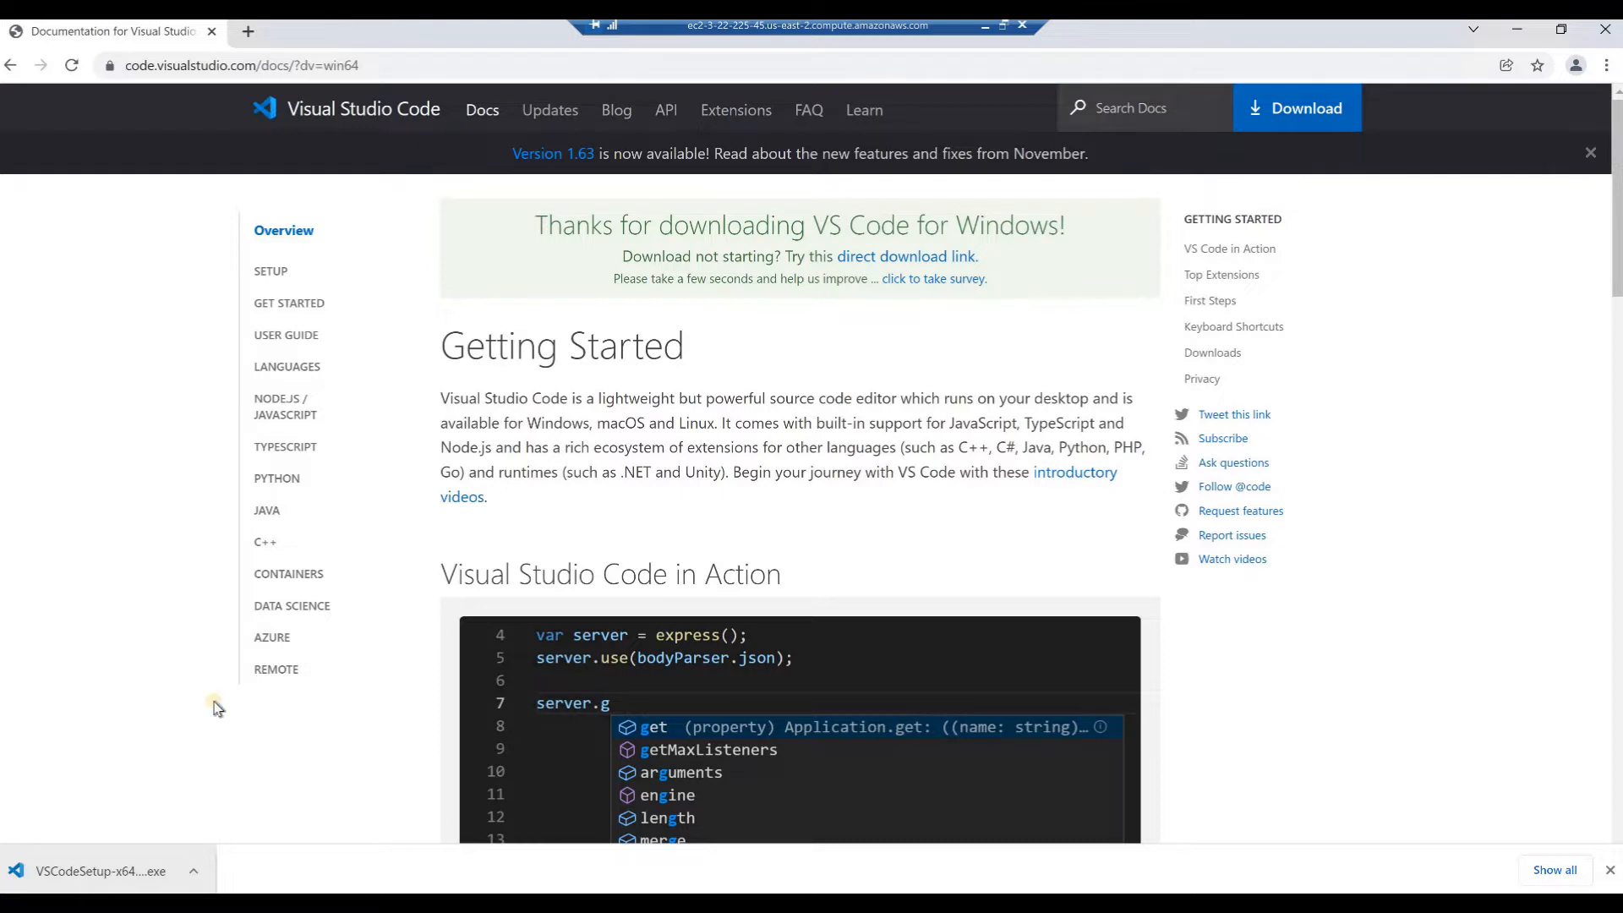
# Run the downloaded VSCodeSetup-x64 installer and close the browser window behind it
pyautogui.click(194, 873)
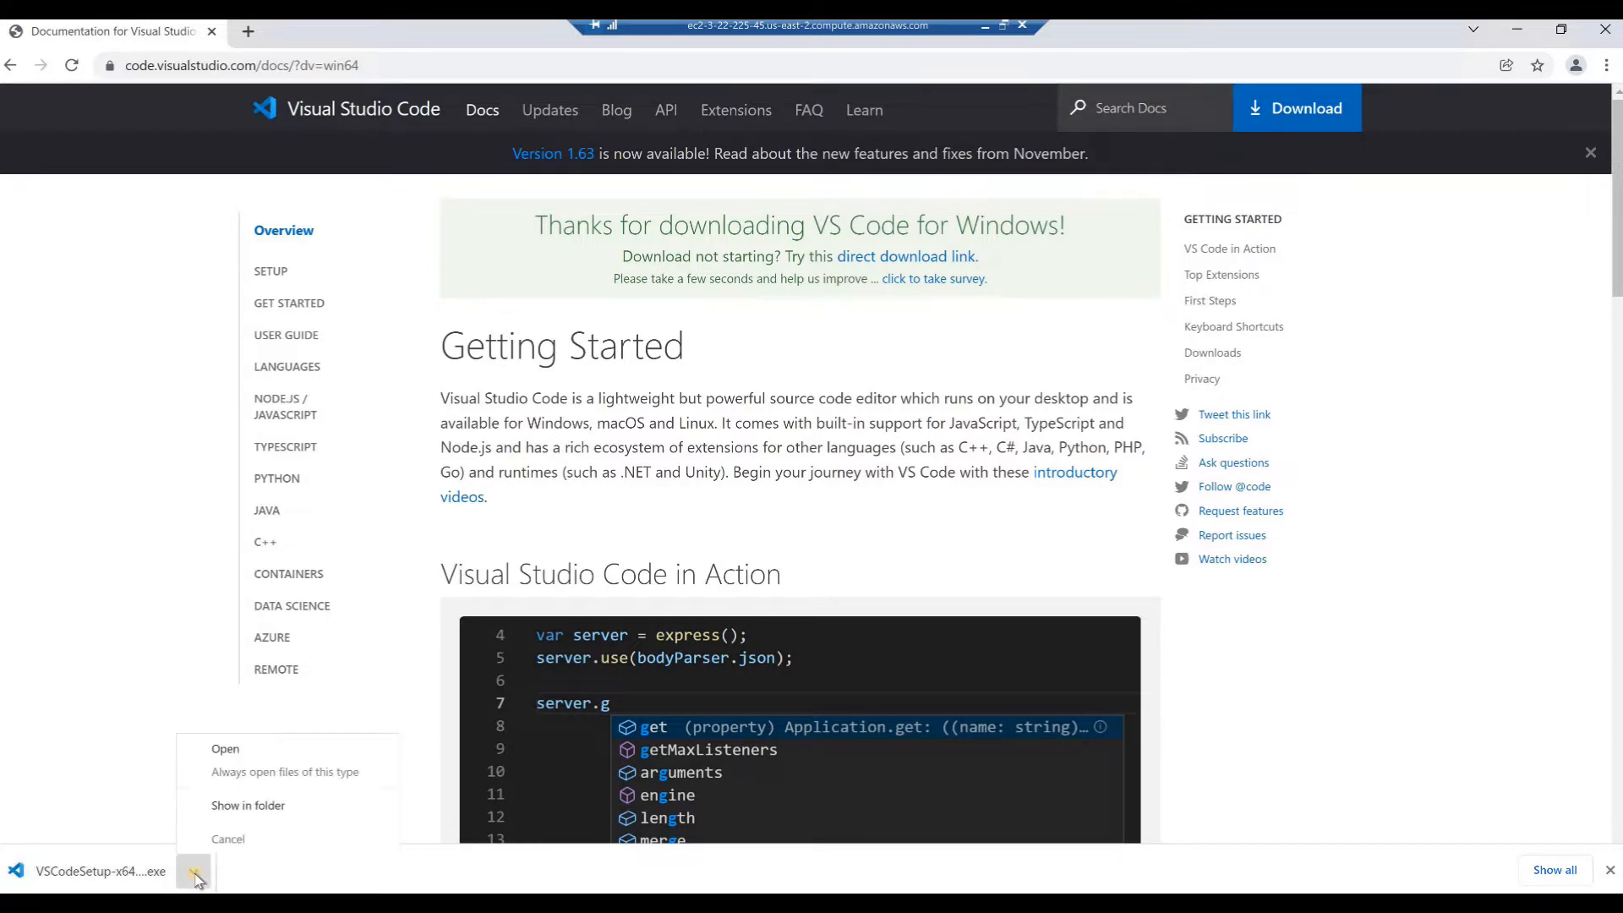
pyautogui.click(227, 750)
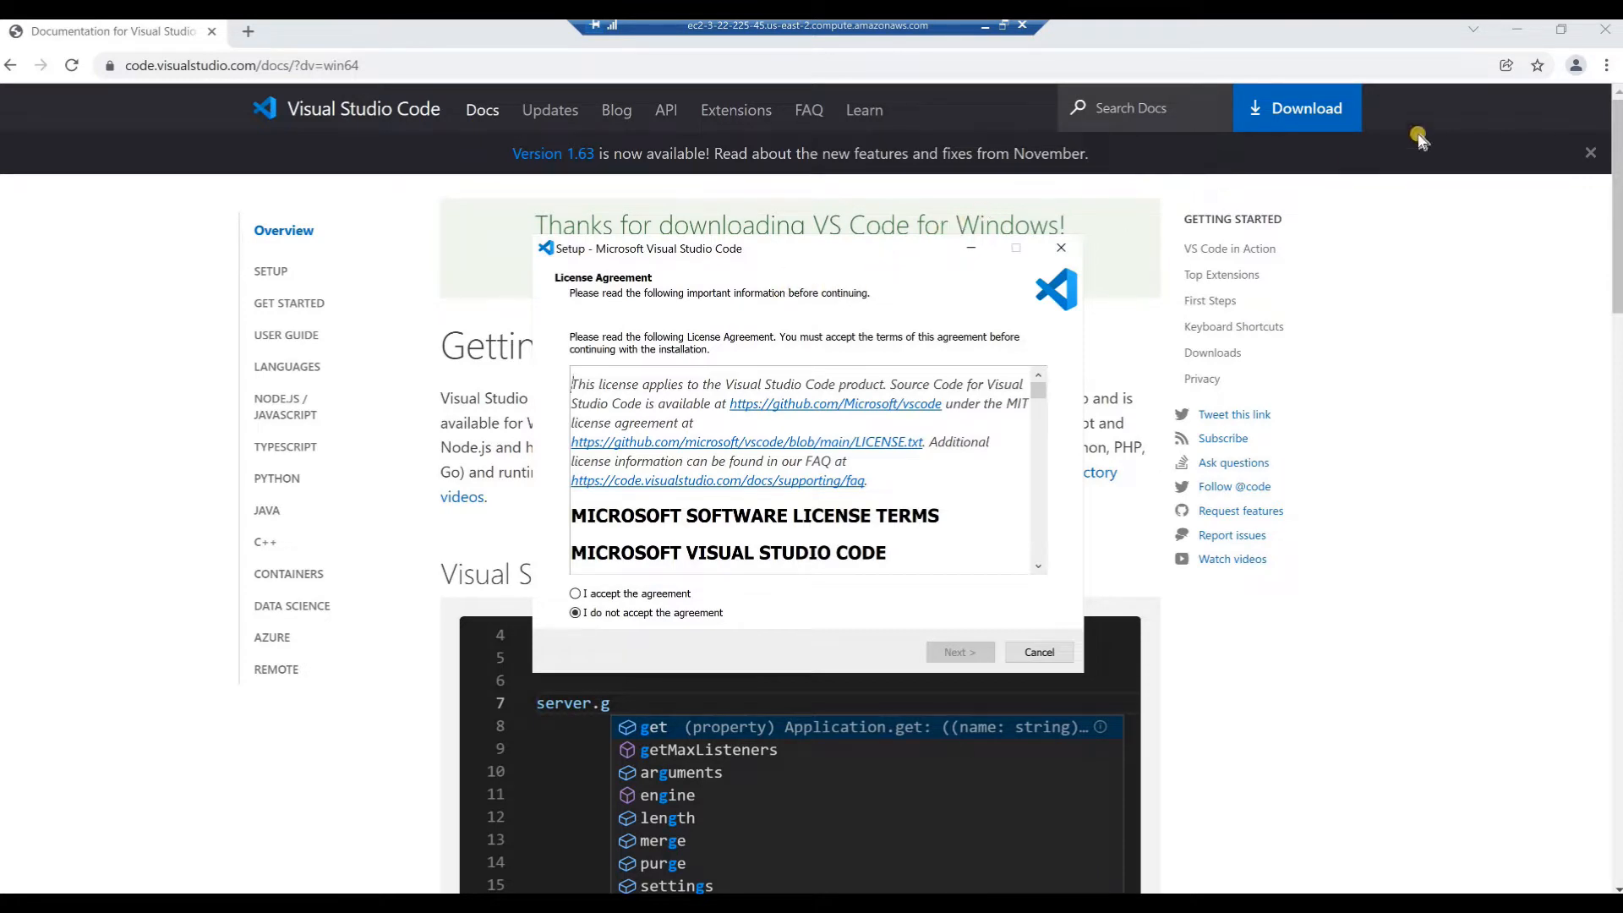
pyautogui.click(1605, 31)
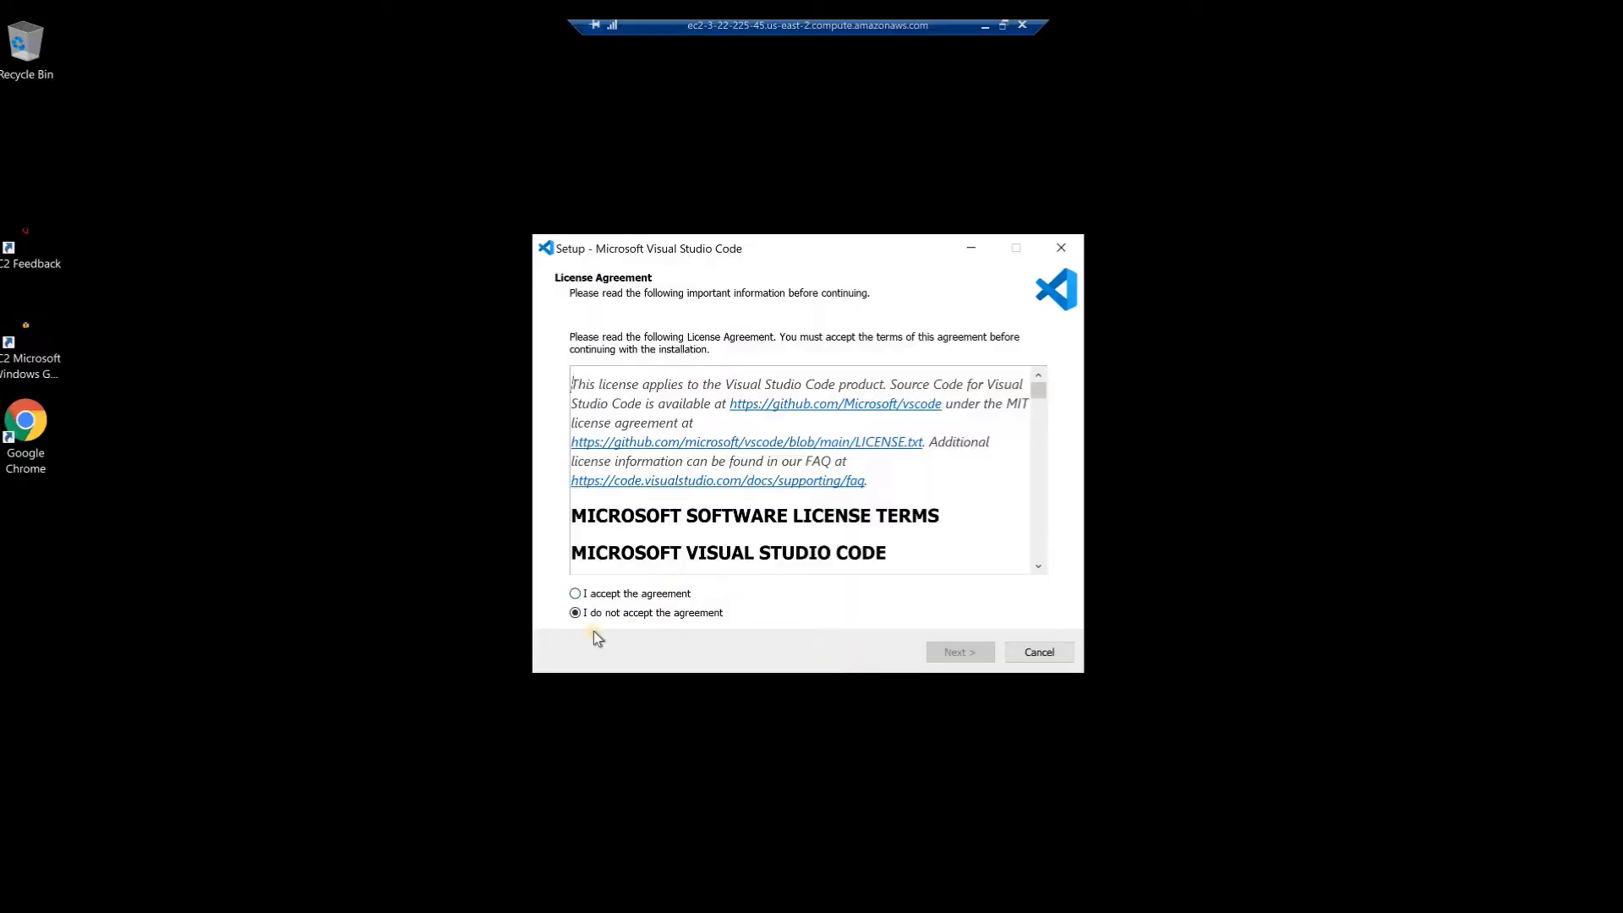
# Accept the license agreement and keep the default destination C:\Program Files\Microsoft VS Code and Start Menu folder Visual Studio Code
pyautogui.click(576, 594)
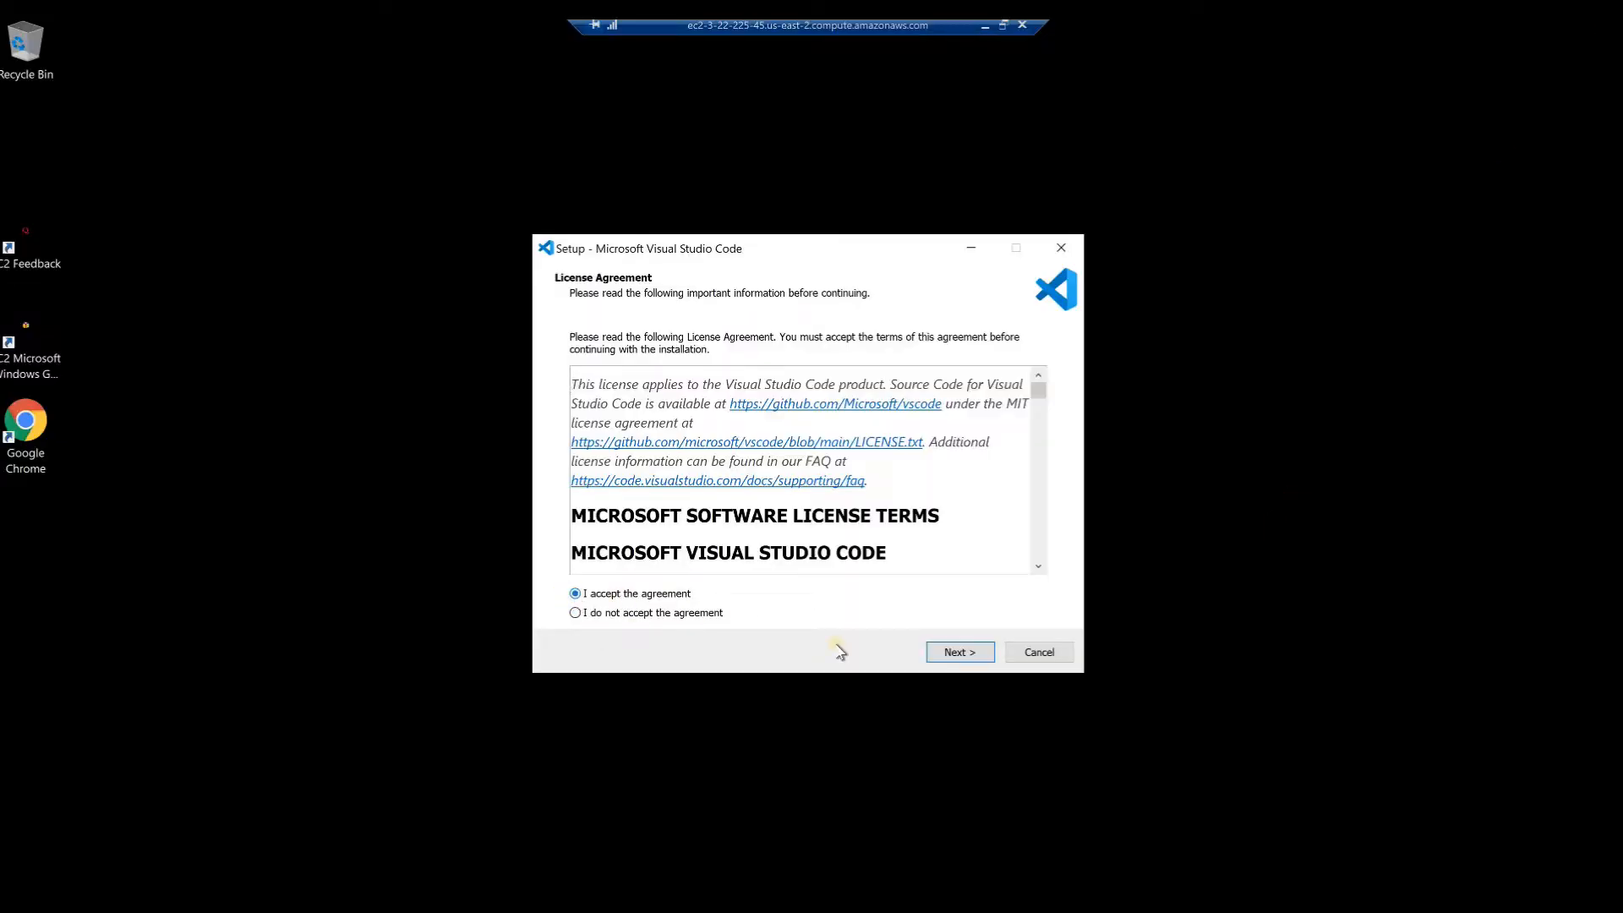
pyautogui.click(948, 653)
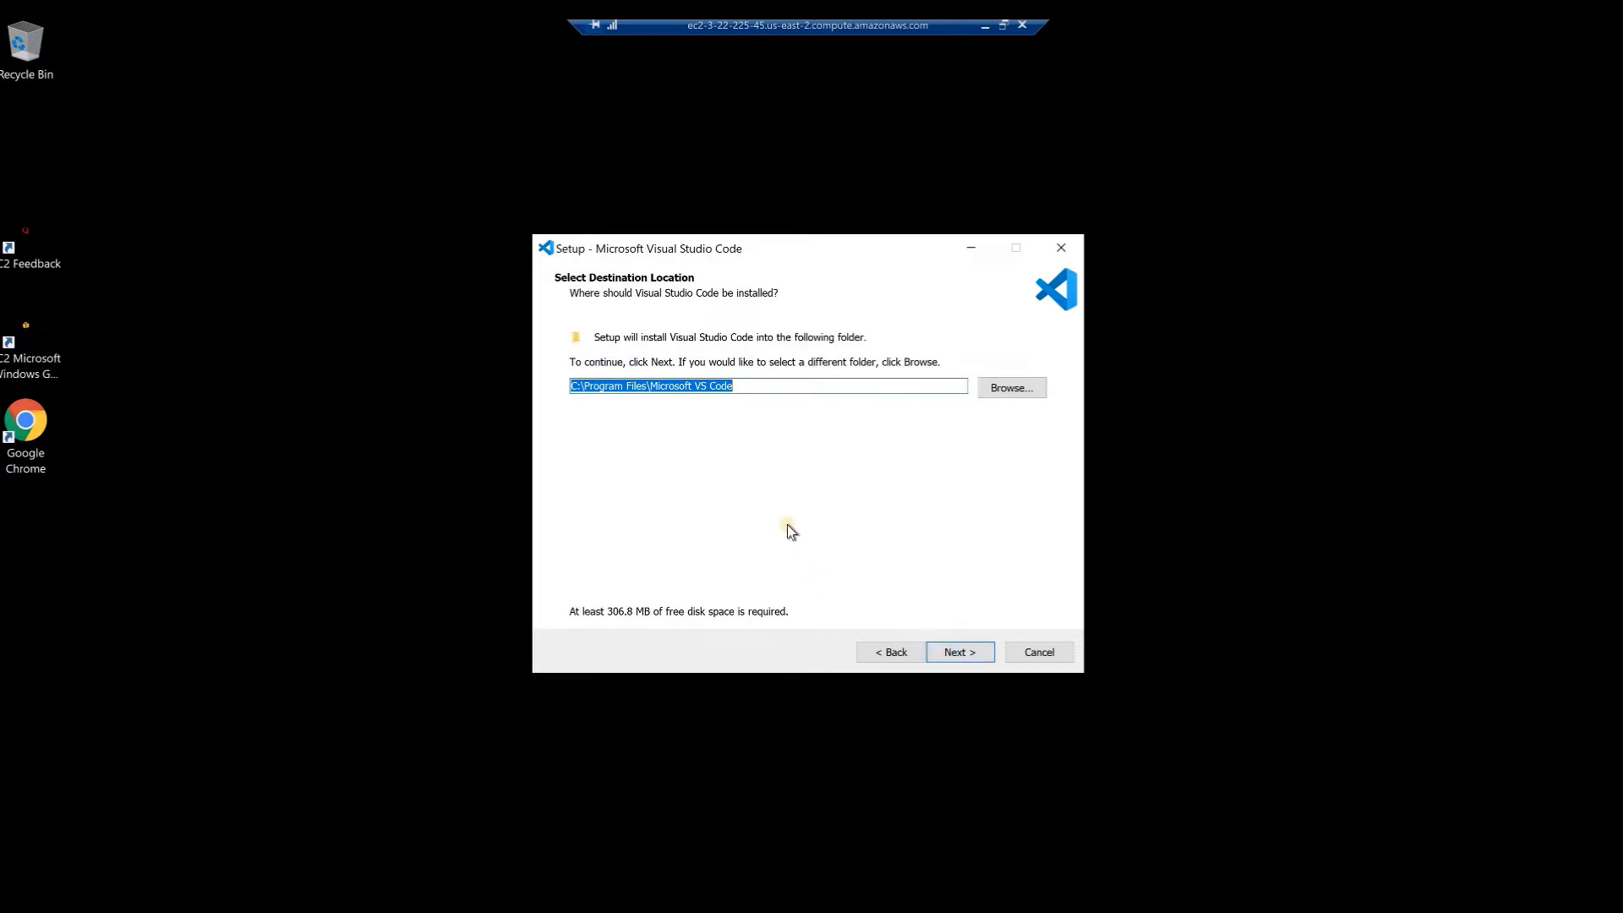
pyautogui.click(947, 652)
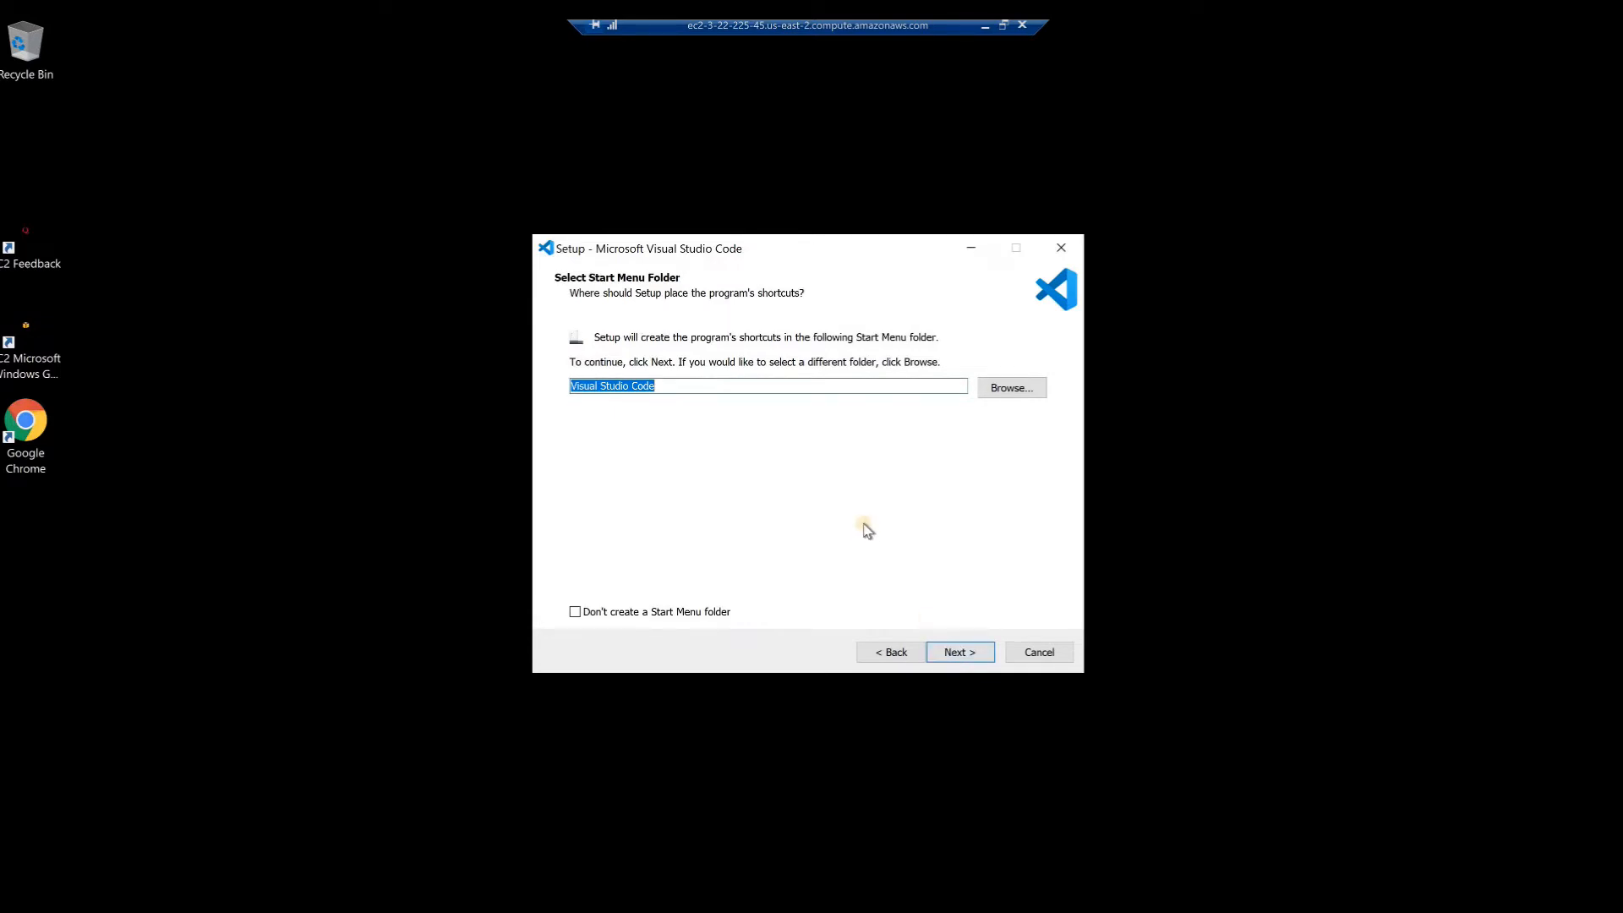
pyautogui.click(951, 653)
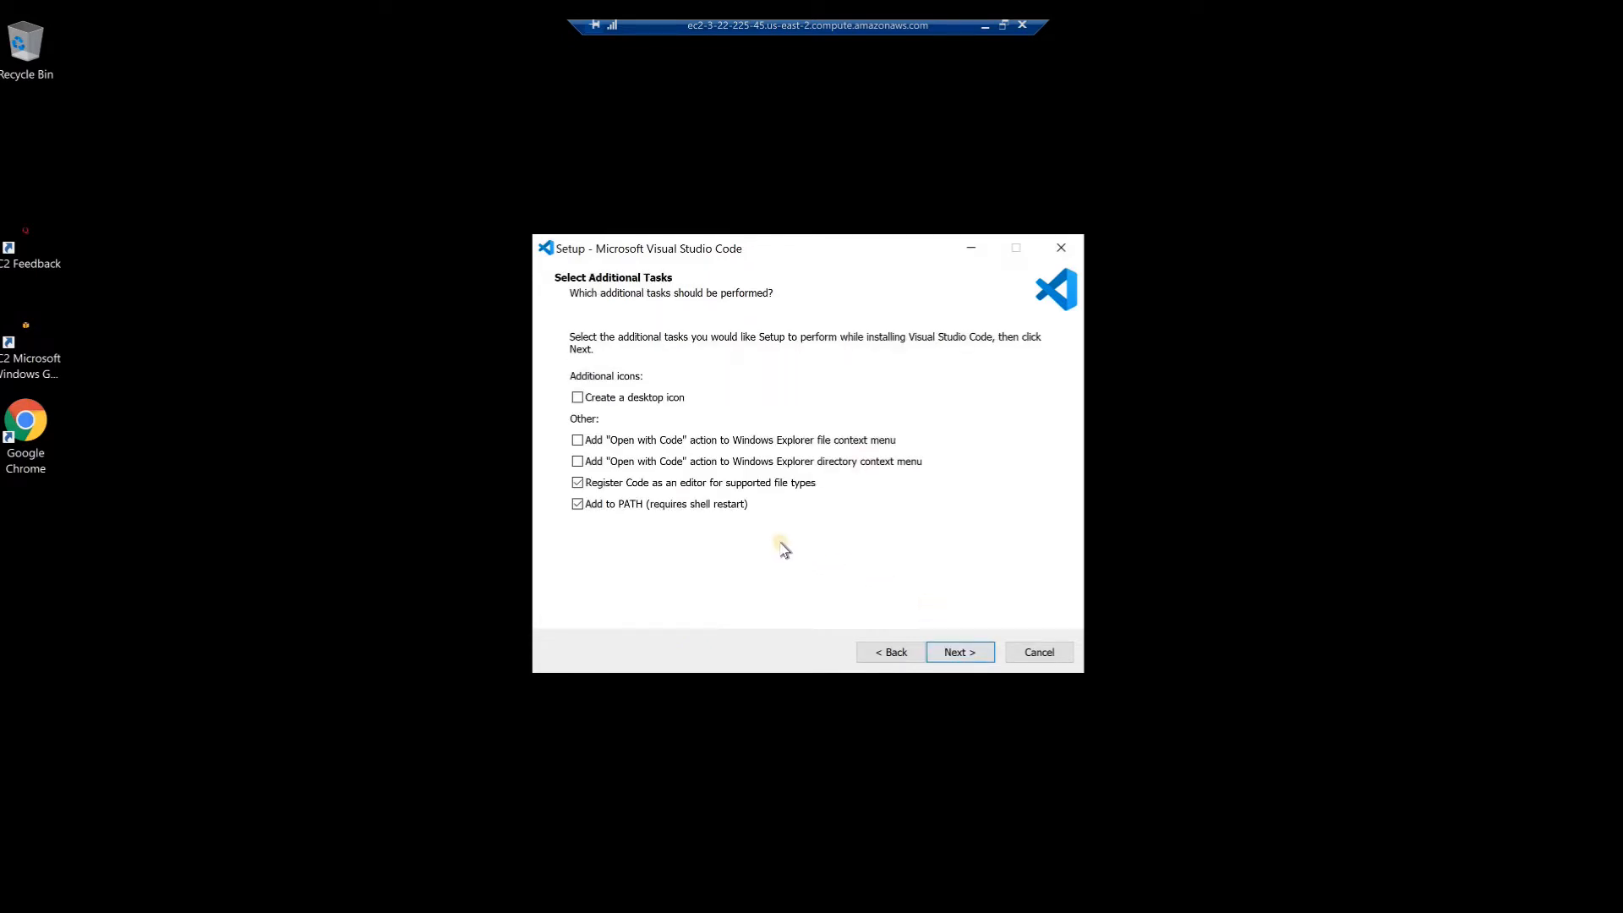
# Add the Create a desktop icon task to the setup and install Visual Studio Code
pyautogui.click(578, 398)
pyautogui.click(945, 654)
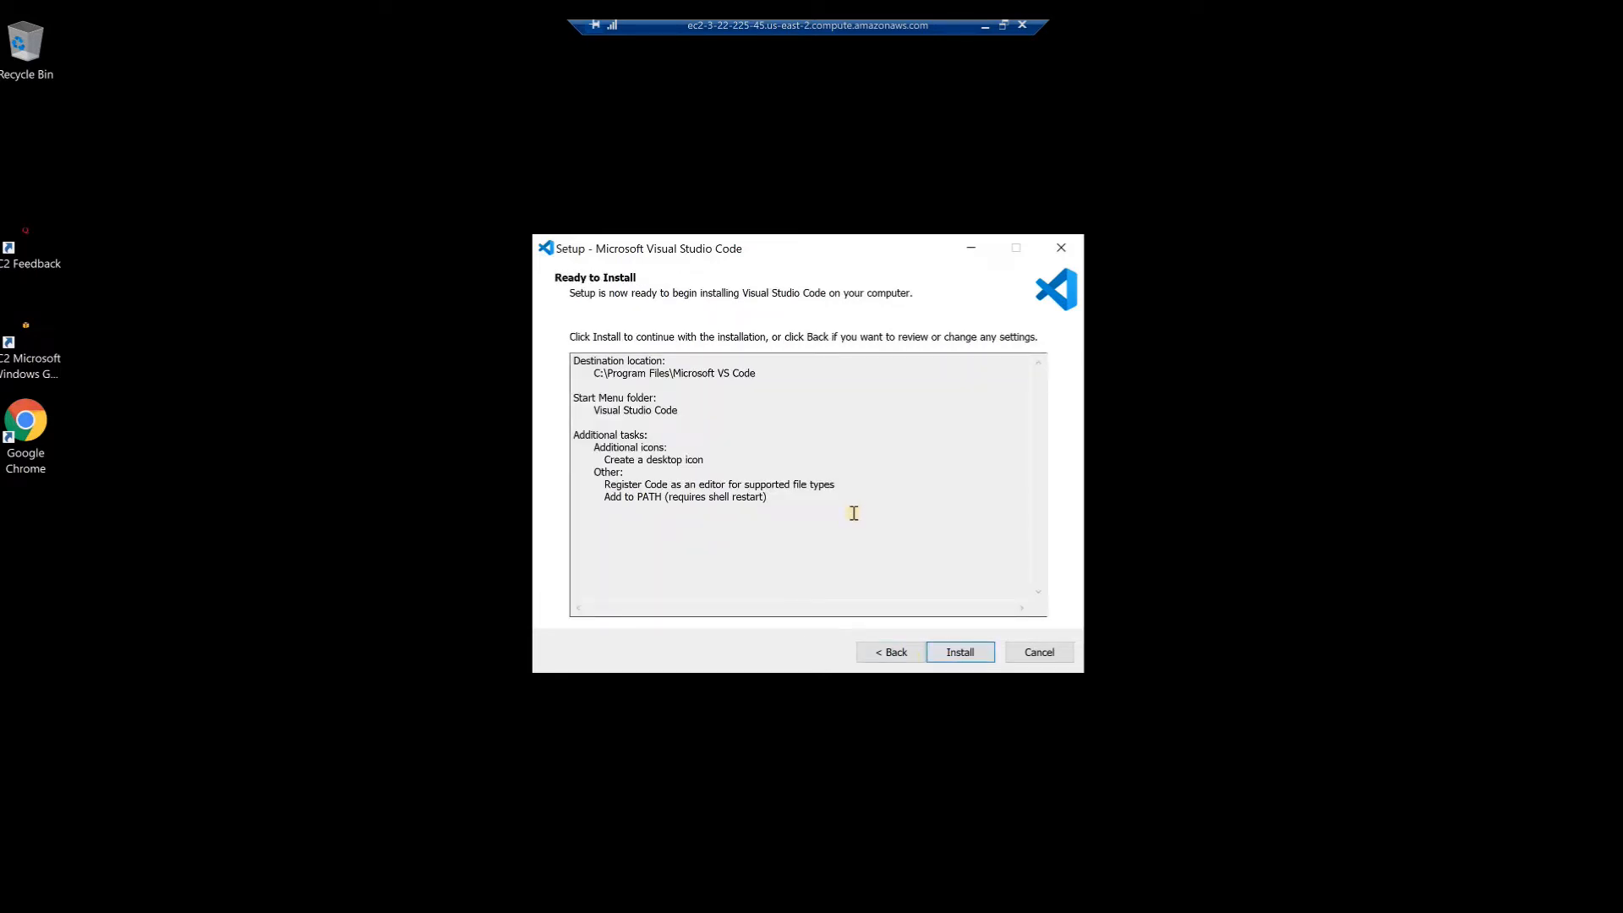
pyautogui.click(948, 661)
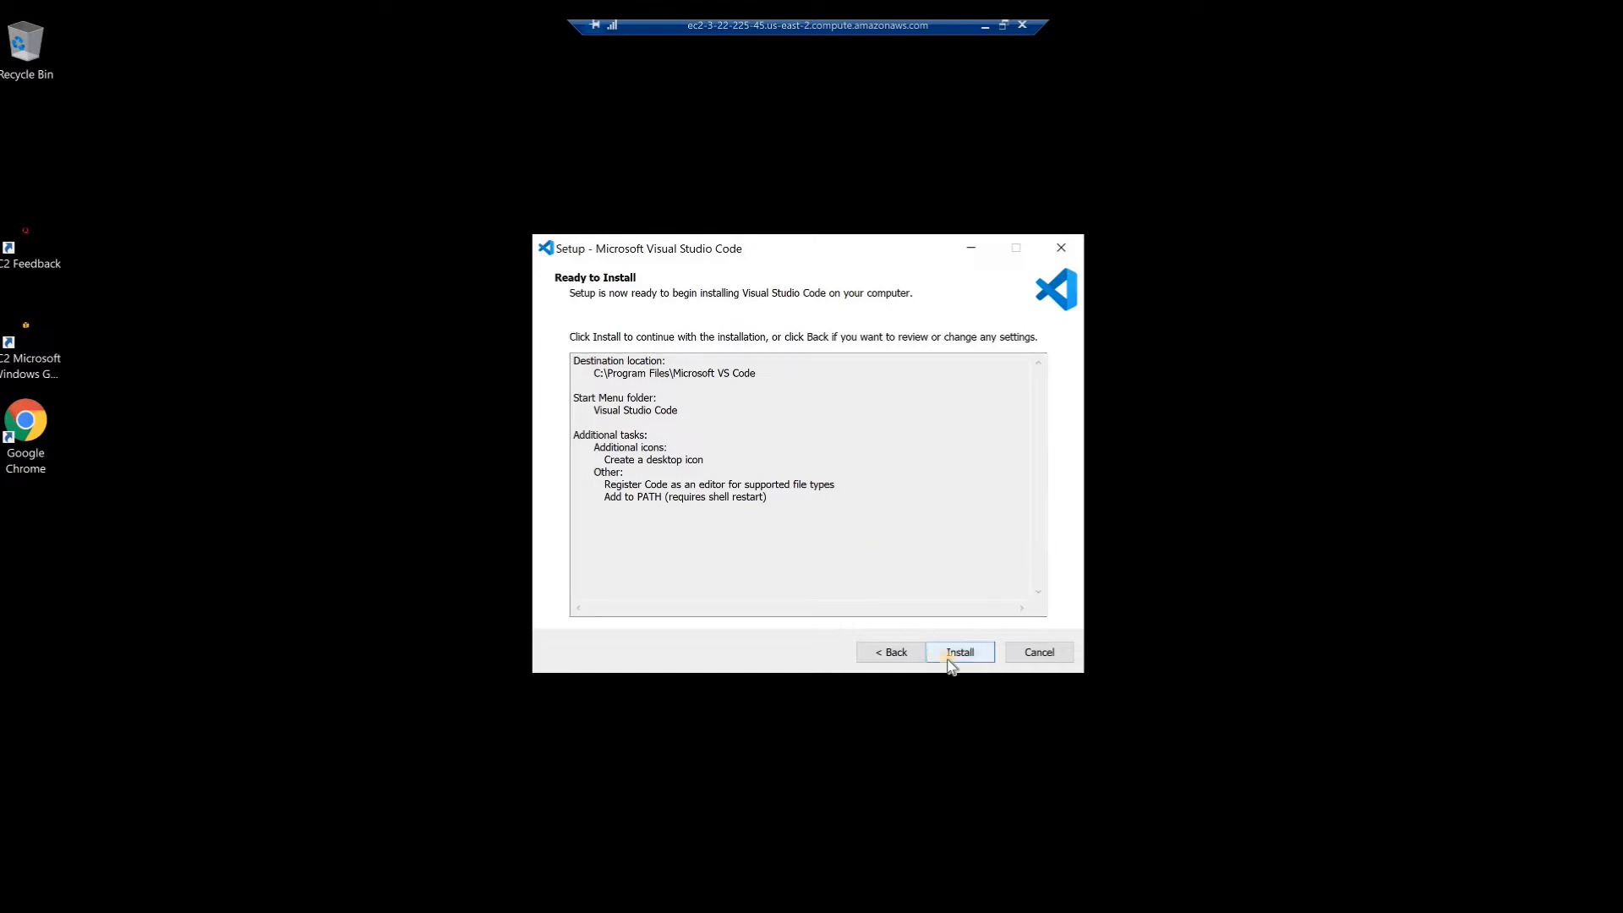
pyautogui.click(950, 661)
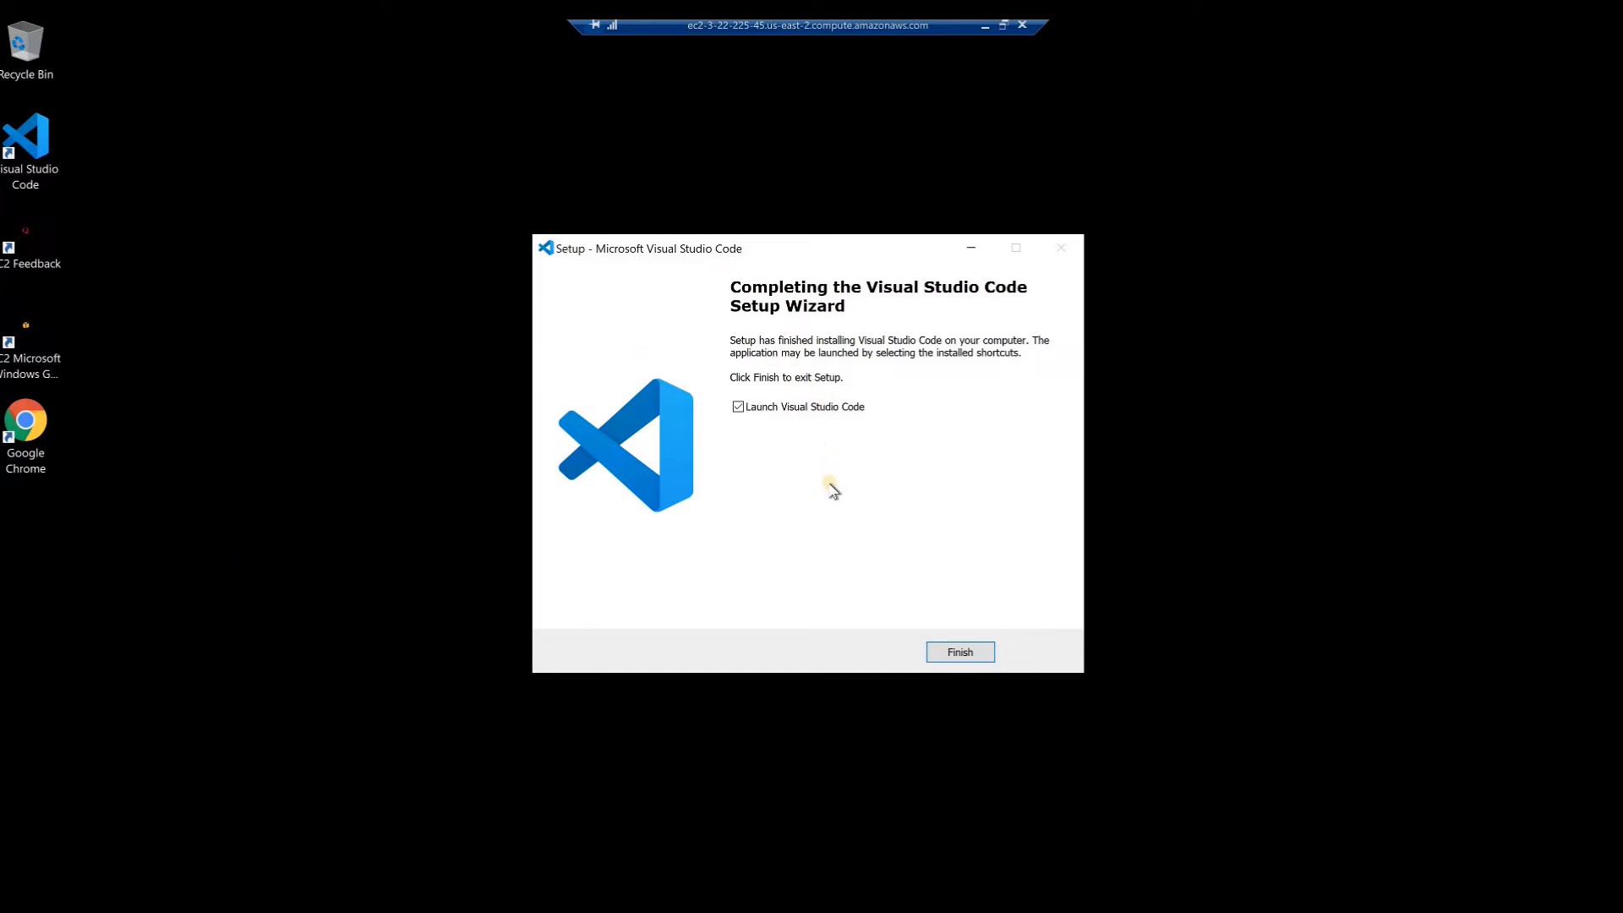
# Finish the setup wizard with Visual Studio Code launching, and pin the program to the taskbar
pyautogui.click(959, 652)
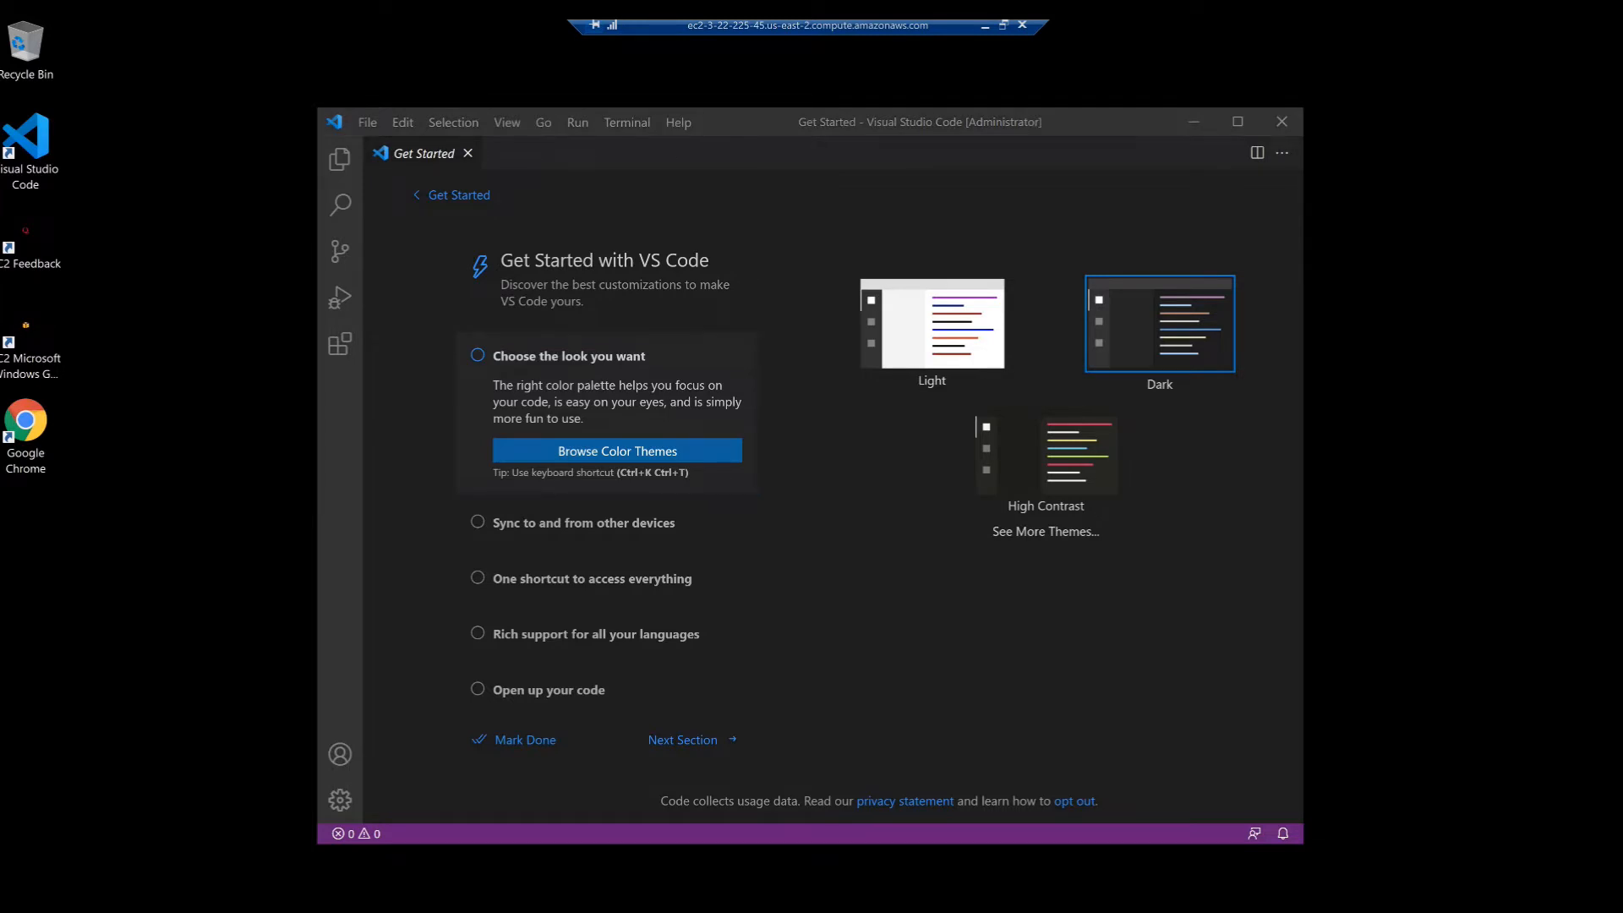
pyautogui.rightClick(627, 909)
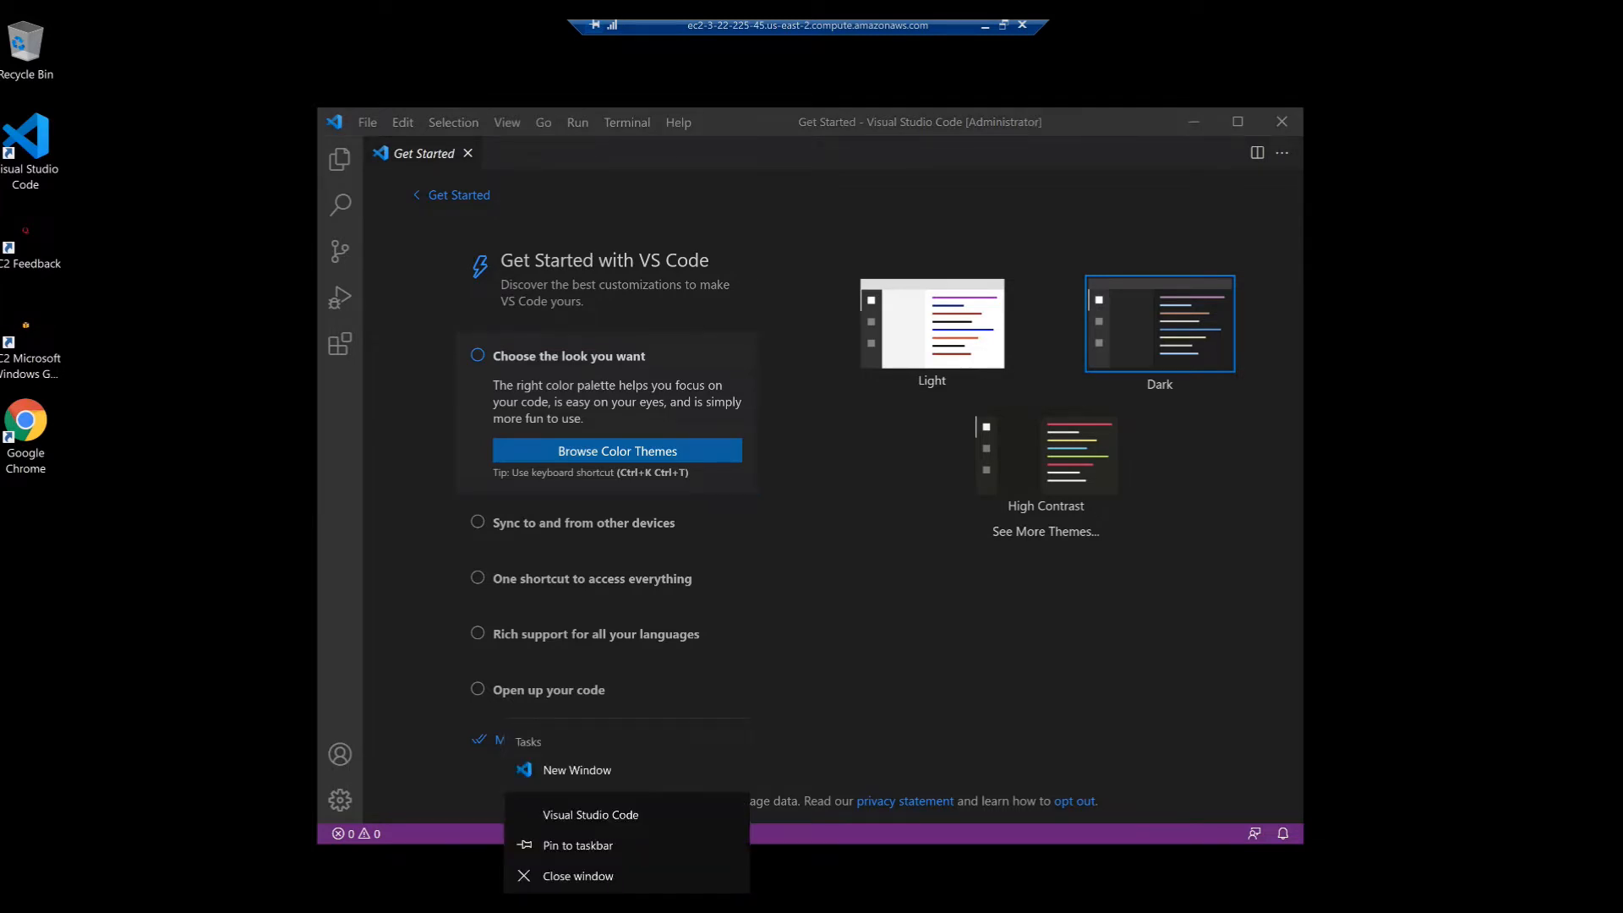
pyautogui.click(558, 845)
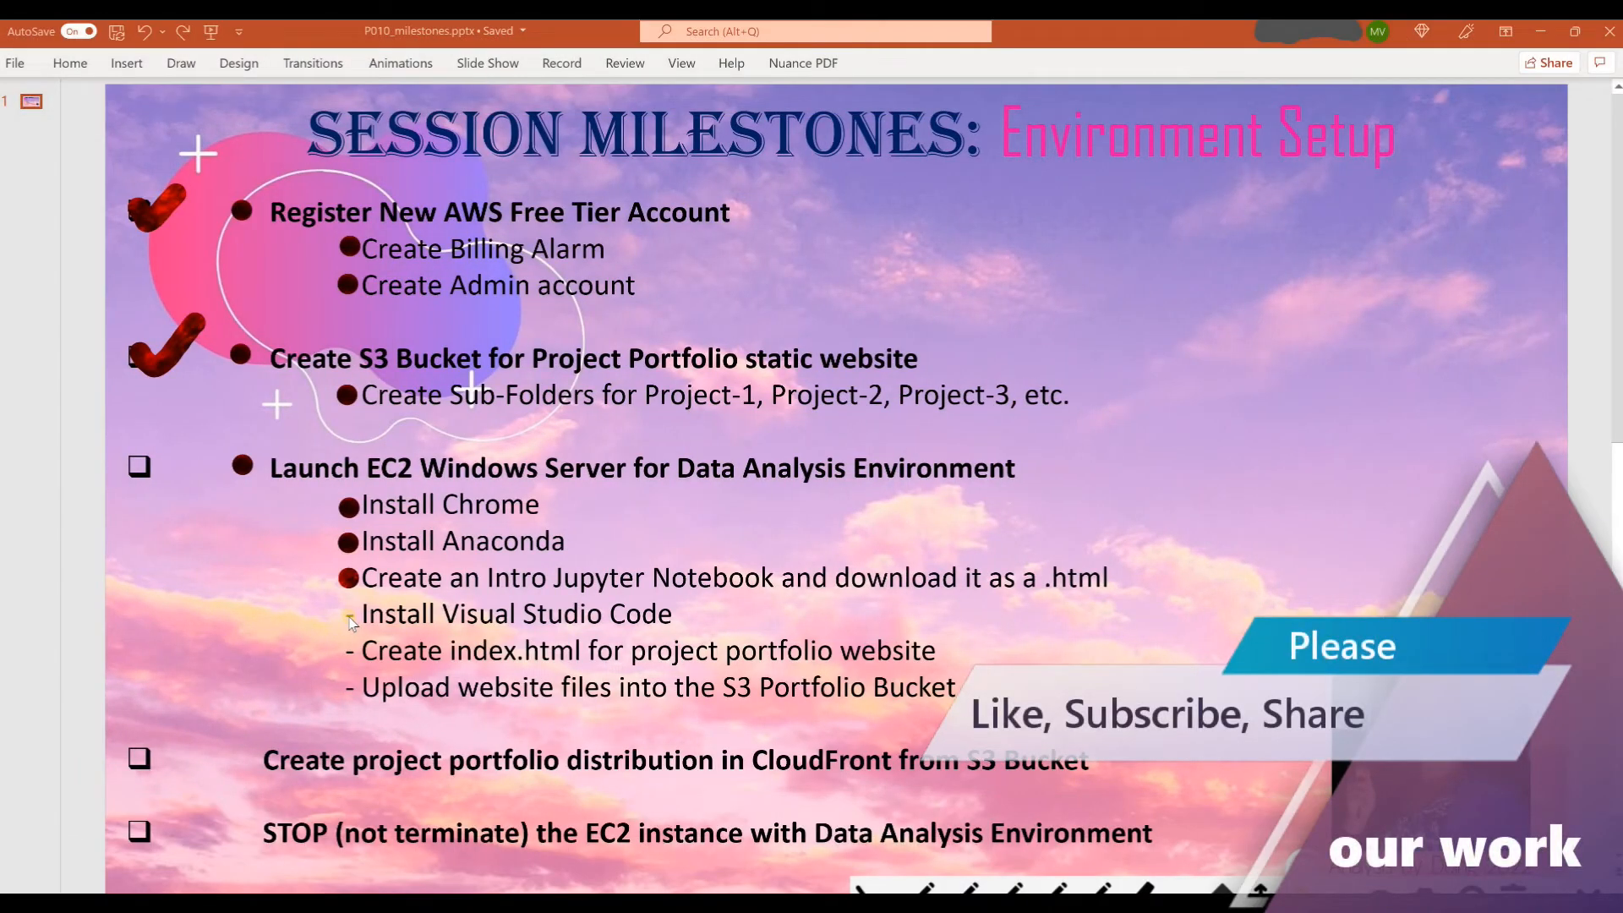
# In PowerPoint, mark the Install Visual Studio Code item on the Session Milestones slide
pyautogui.click(349, 617)
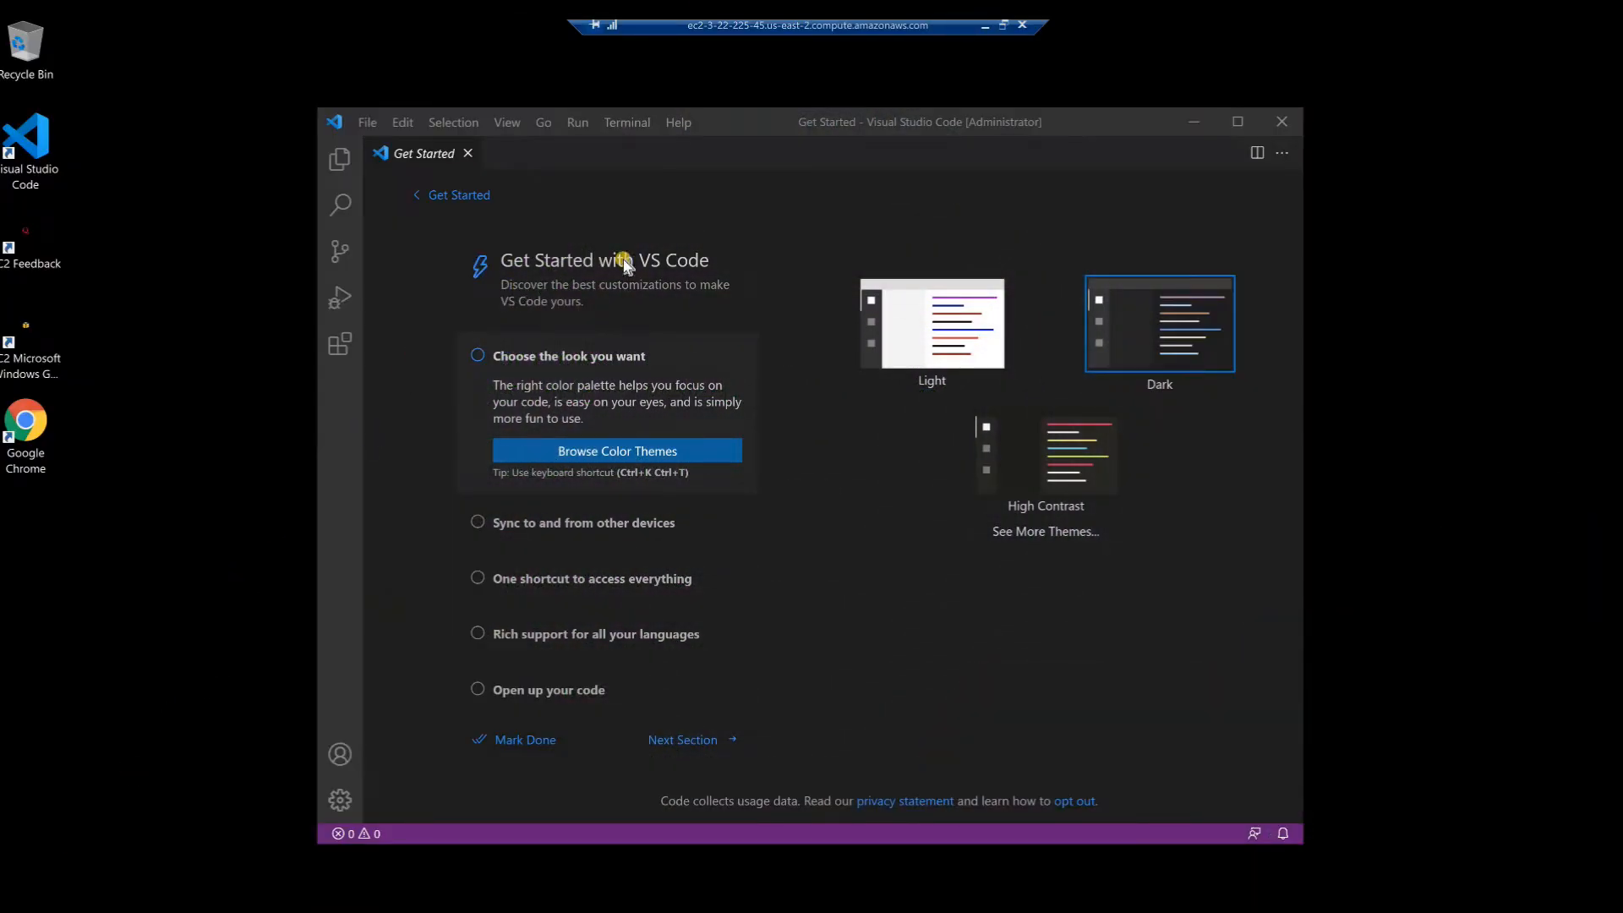
# Back in Visual Studio Code, maximize the window and mark the Get Started with VS Code walkthrough as done
pyautogui.click(1235, 122)
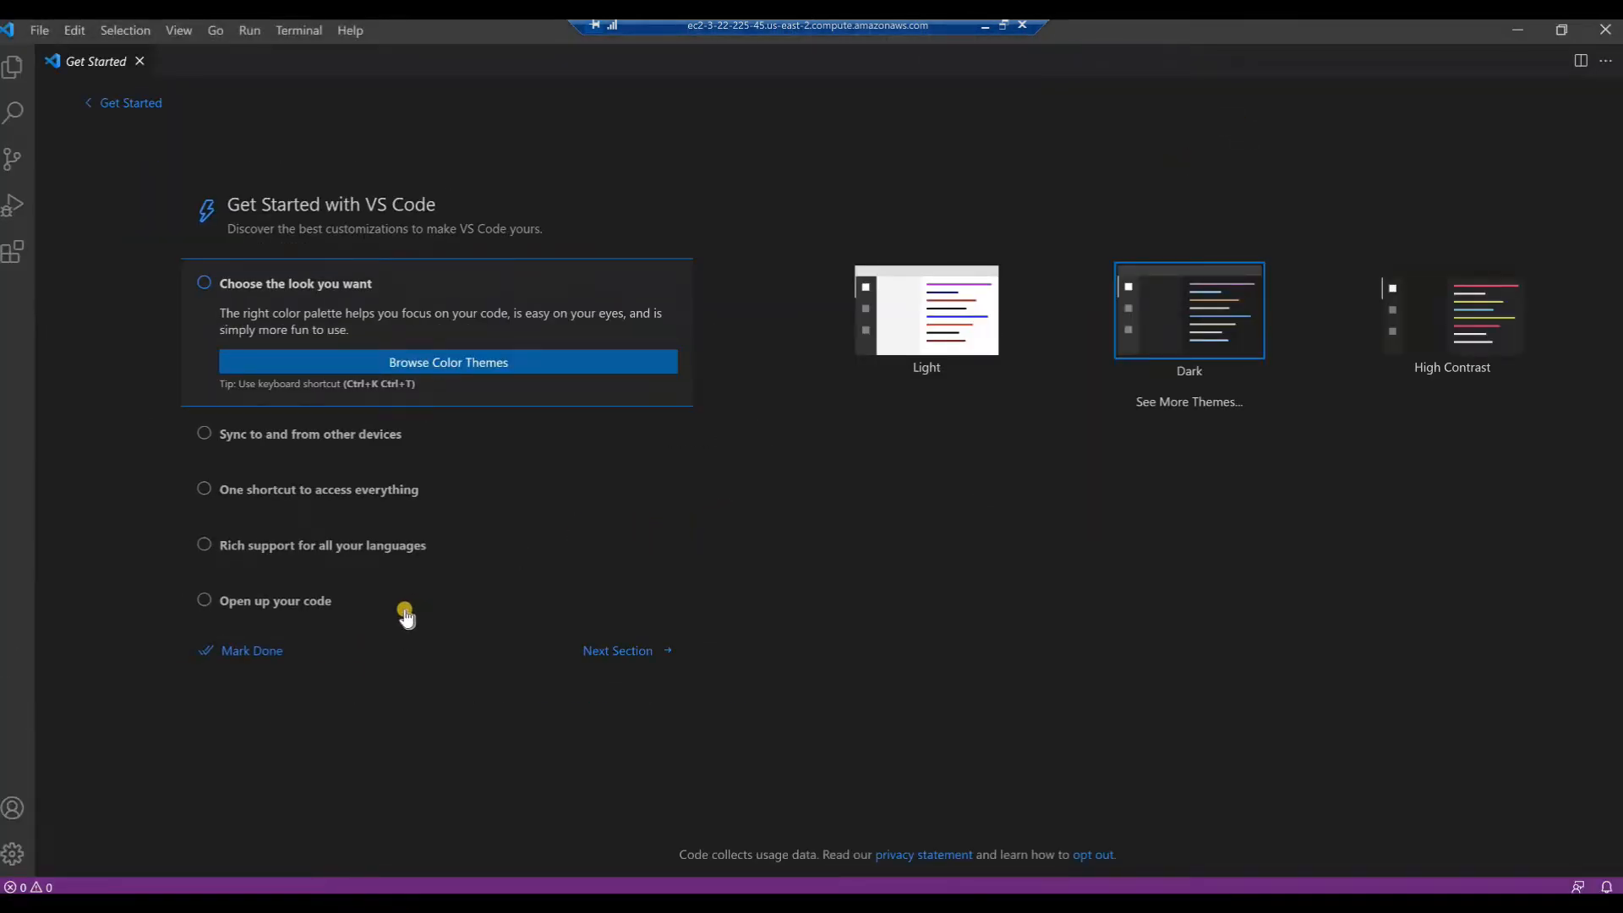
pyautogui.click(238, 651)
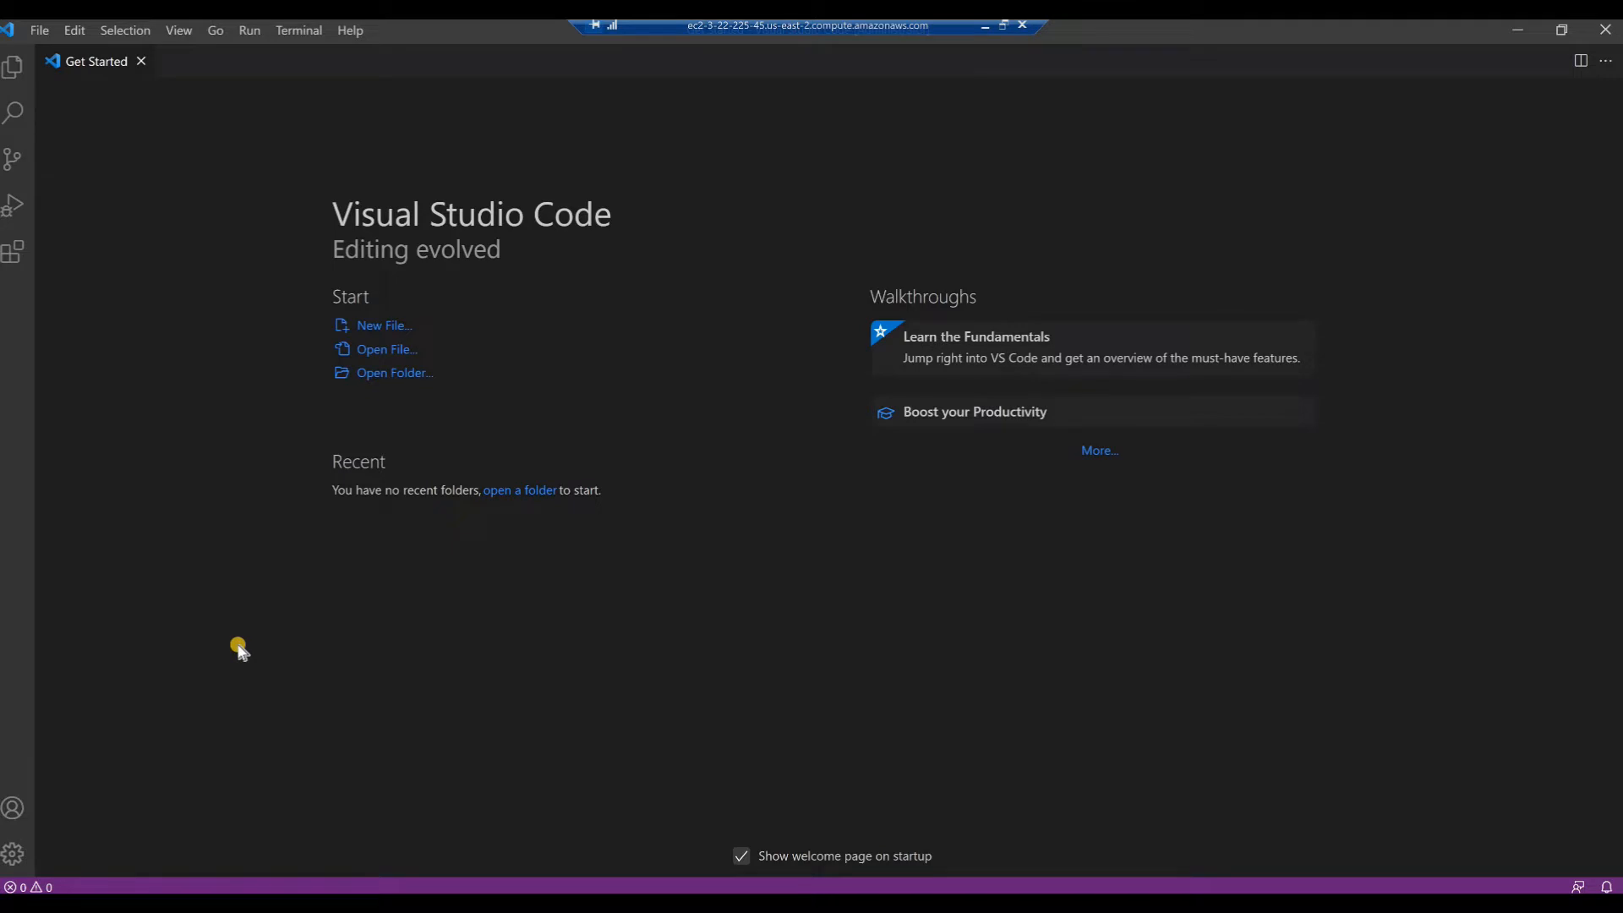
# Open the folder abd-portfolio1 from C:\Users\Administrator as the workspace
pyautogui.click(403, 374)
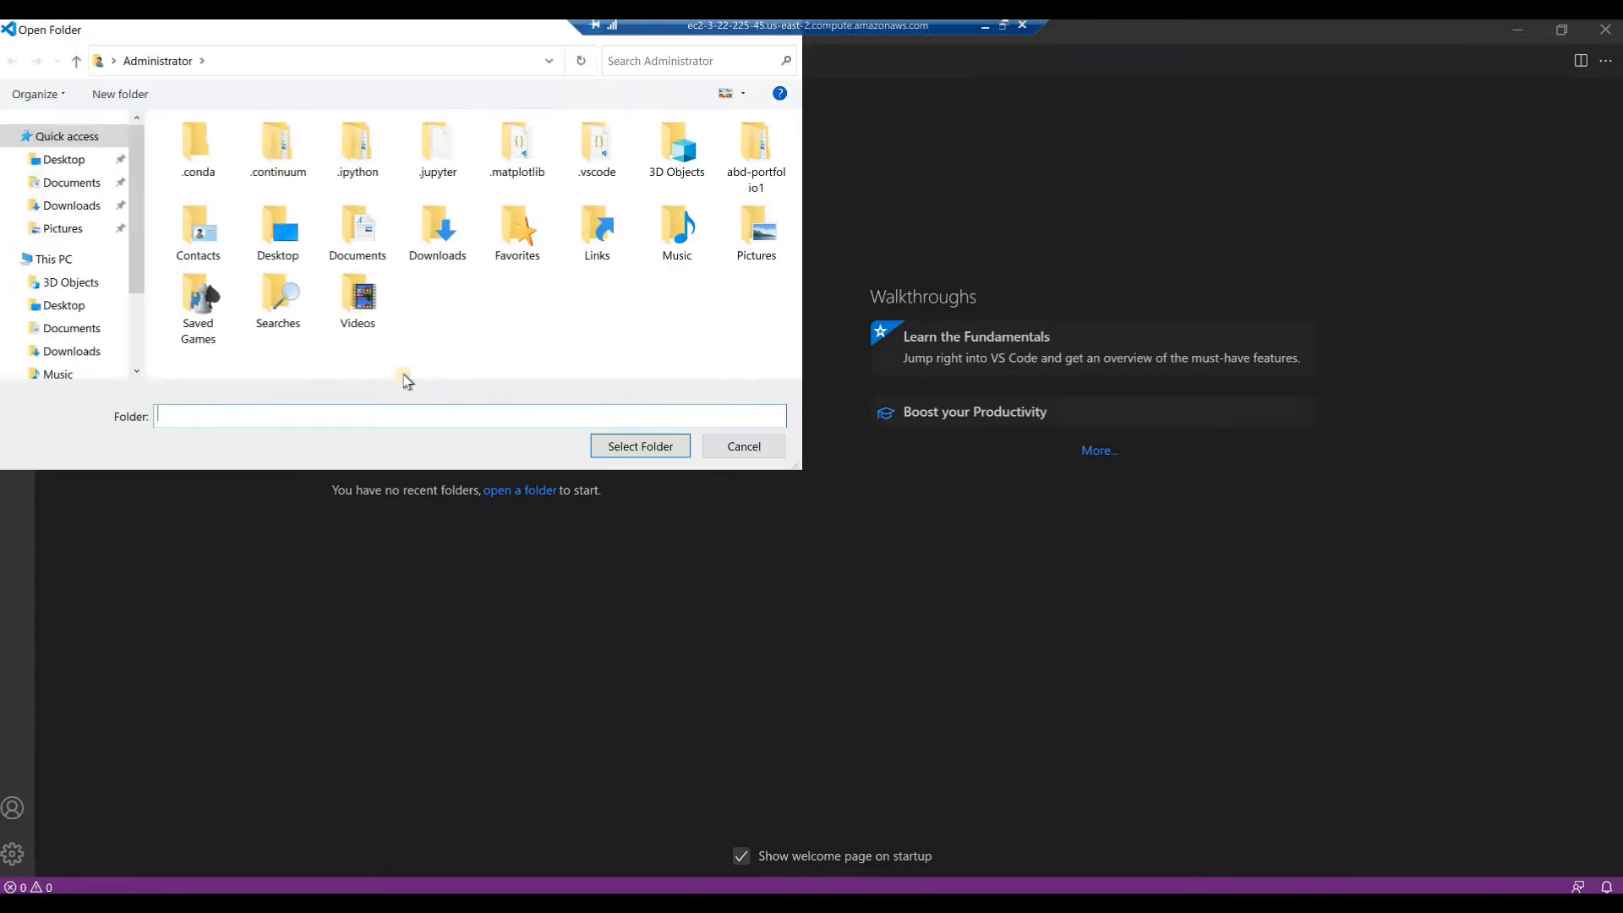
pyautogui.moveTo(290, 47); pyautogui.dragTo(393, 118)
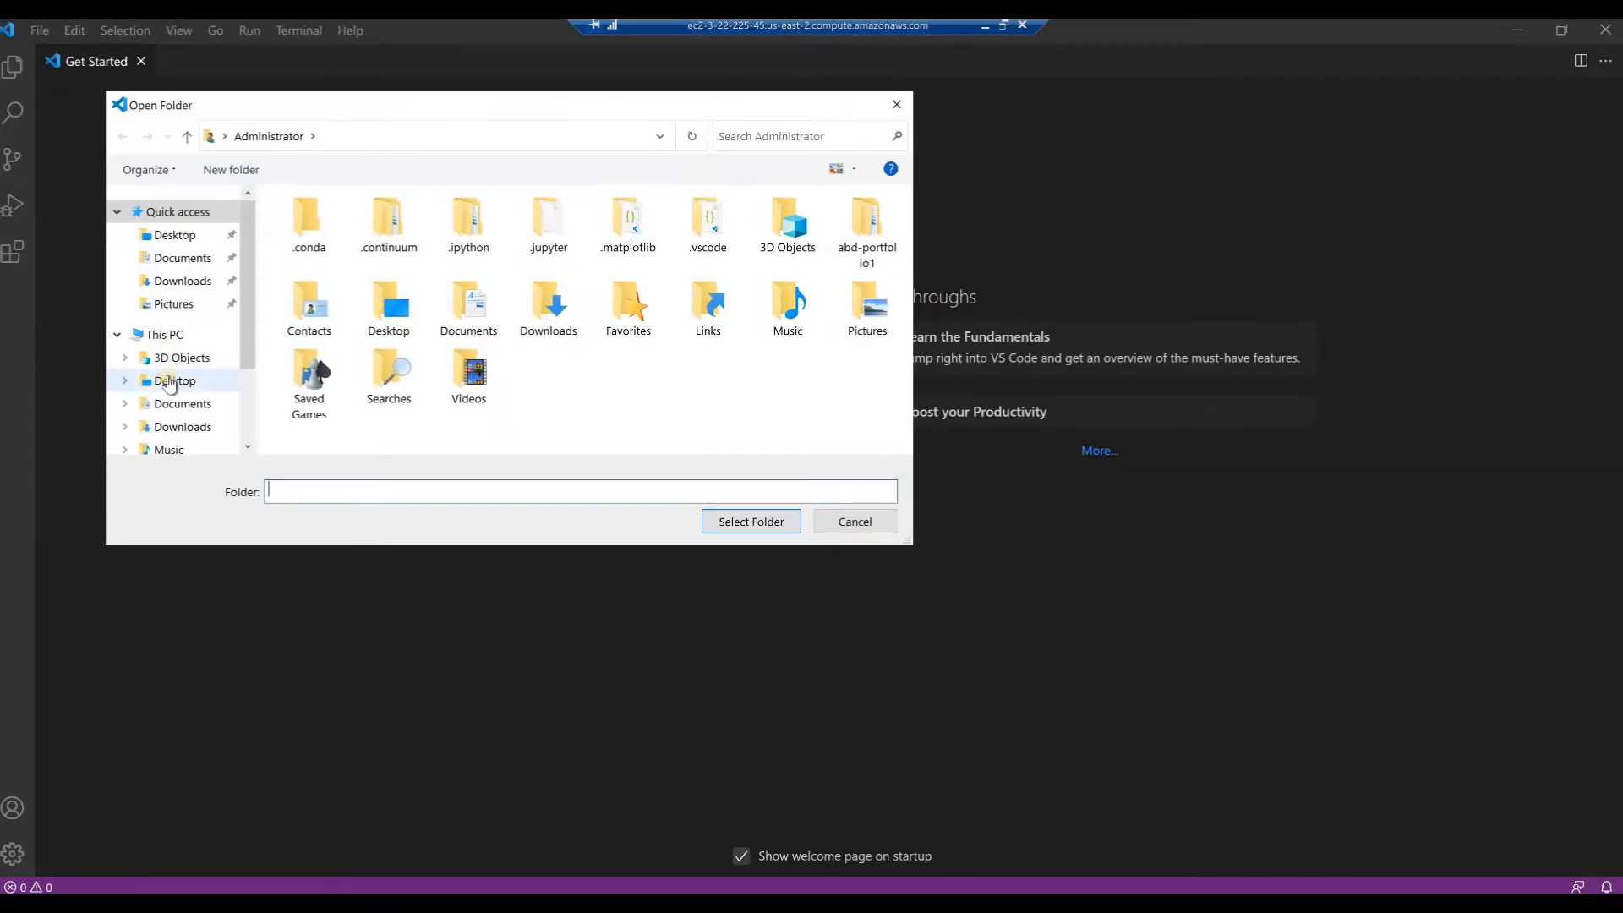
pyautogui.scroll(-2, 164, 373)
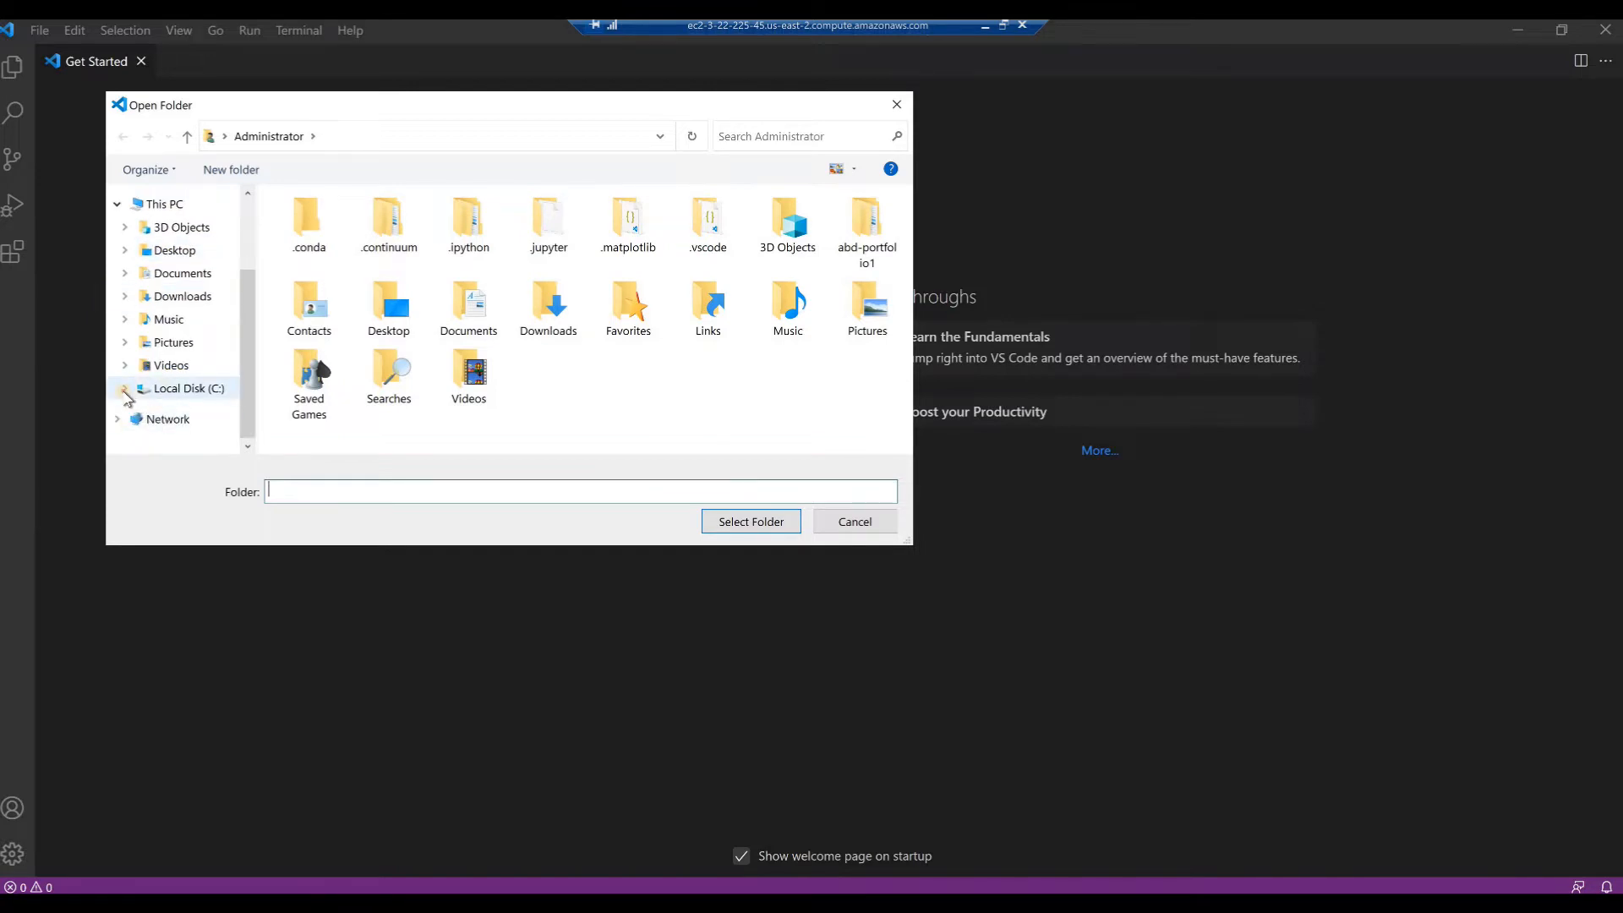
pyautogui.click(125, 389)
pyautogui.click(134, 404)
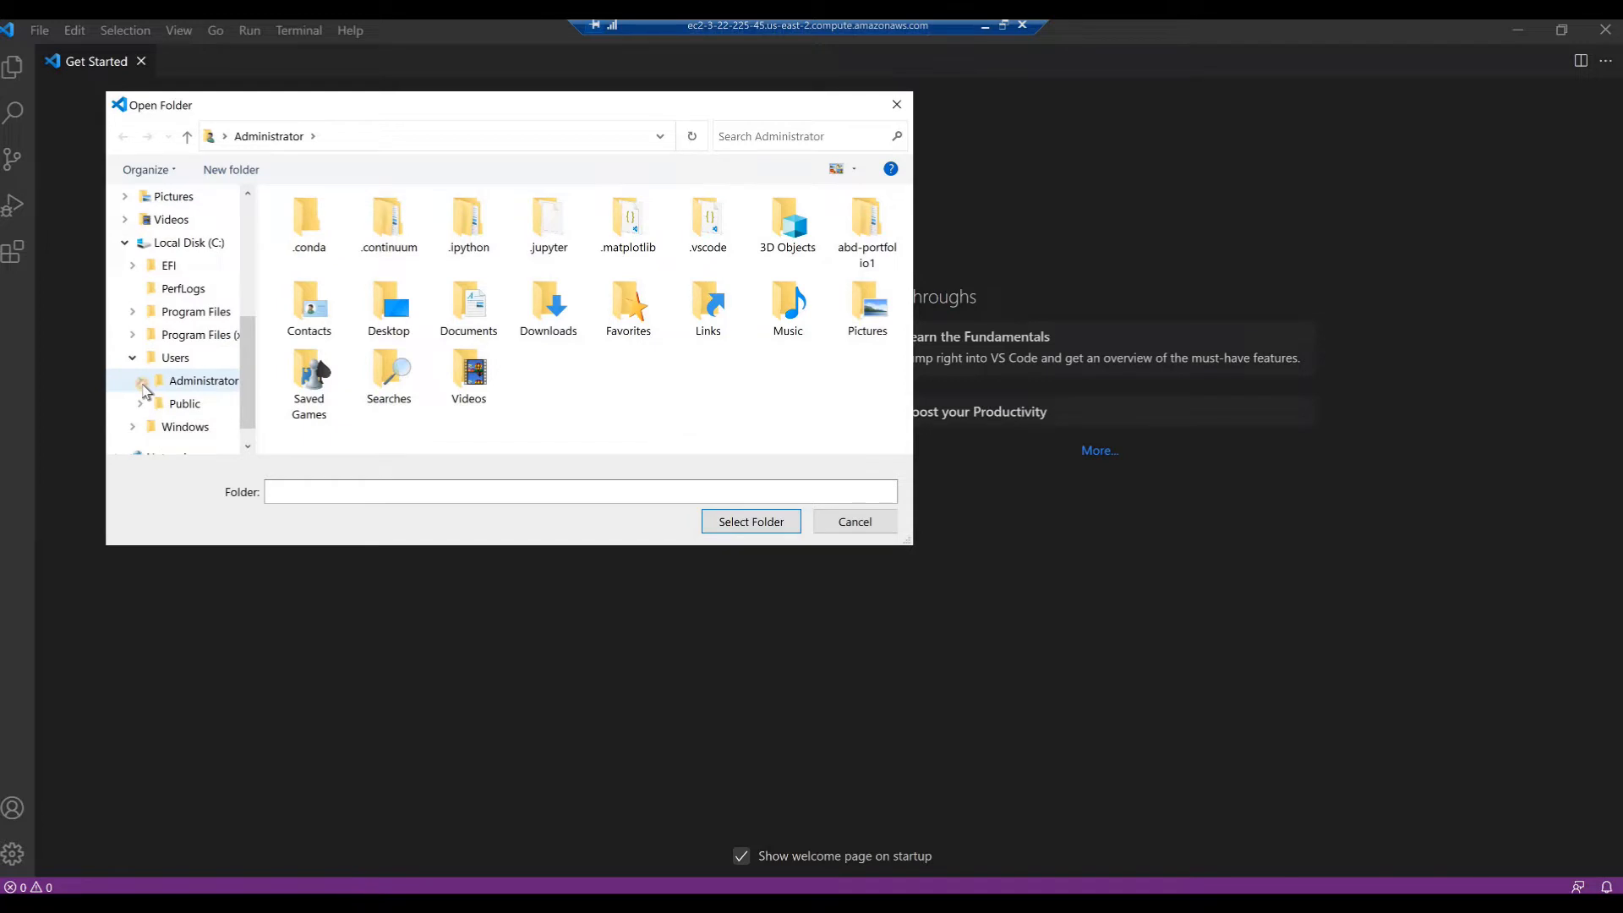
pyautogui.click(141, 381)
pyautogui.click(193, 379)
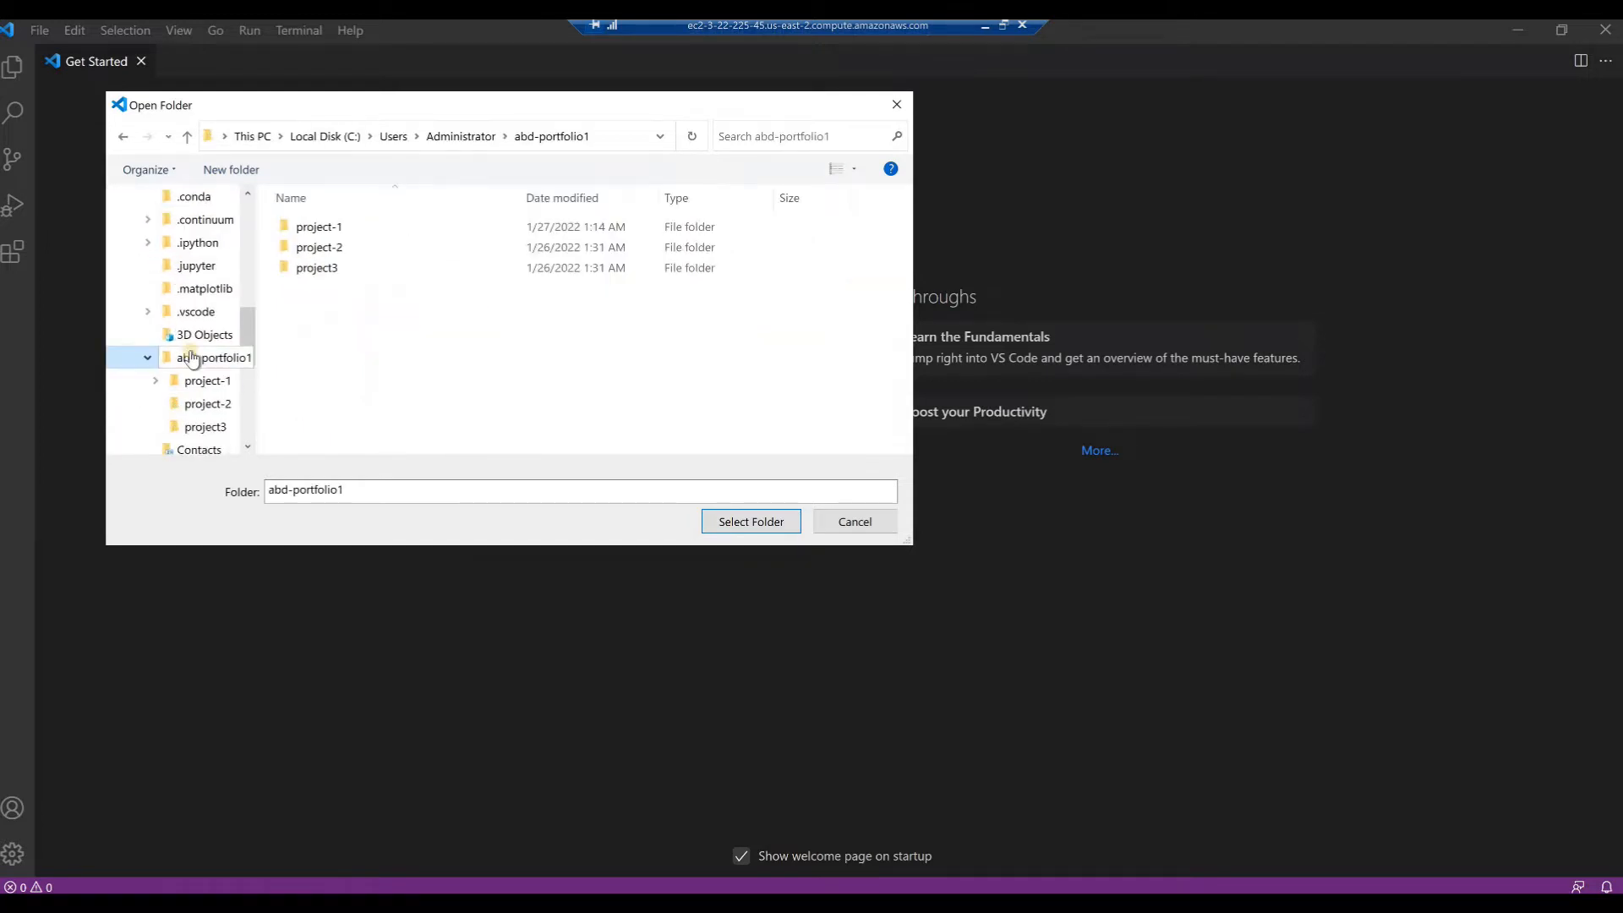
pyautogui.click(739, 521)
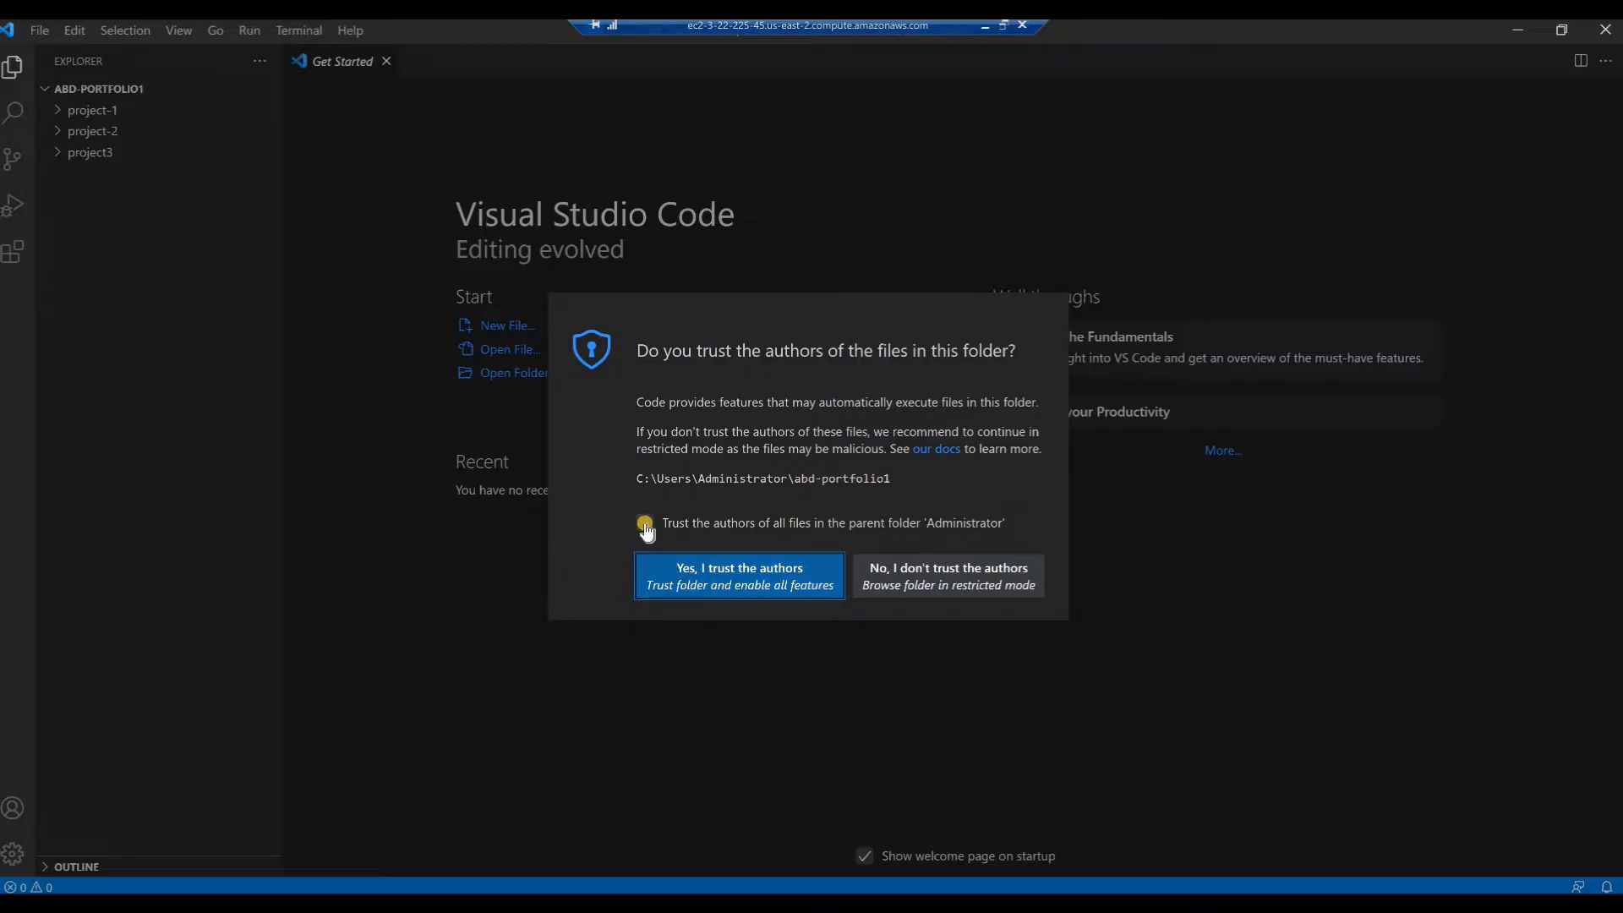
# Trust the authors of all files, including the parent folder Administrator, and close the Get Started page
pyautogui.click(645, 525)
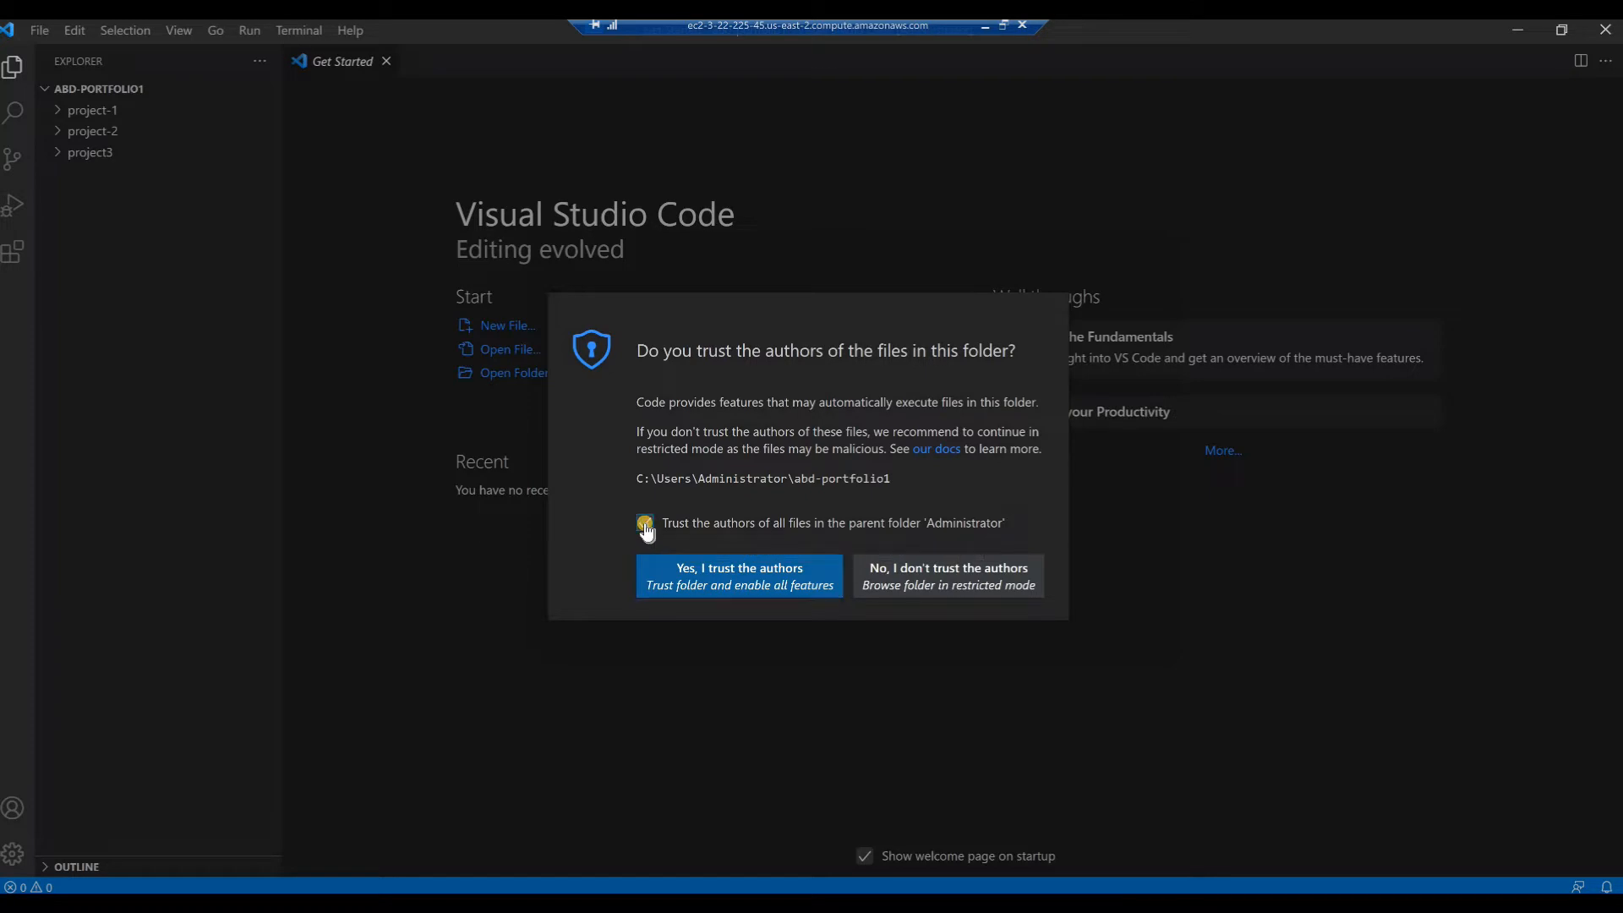
pyautogui.click(700, 578)
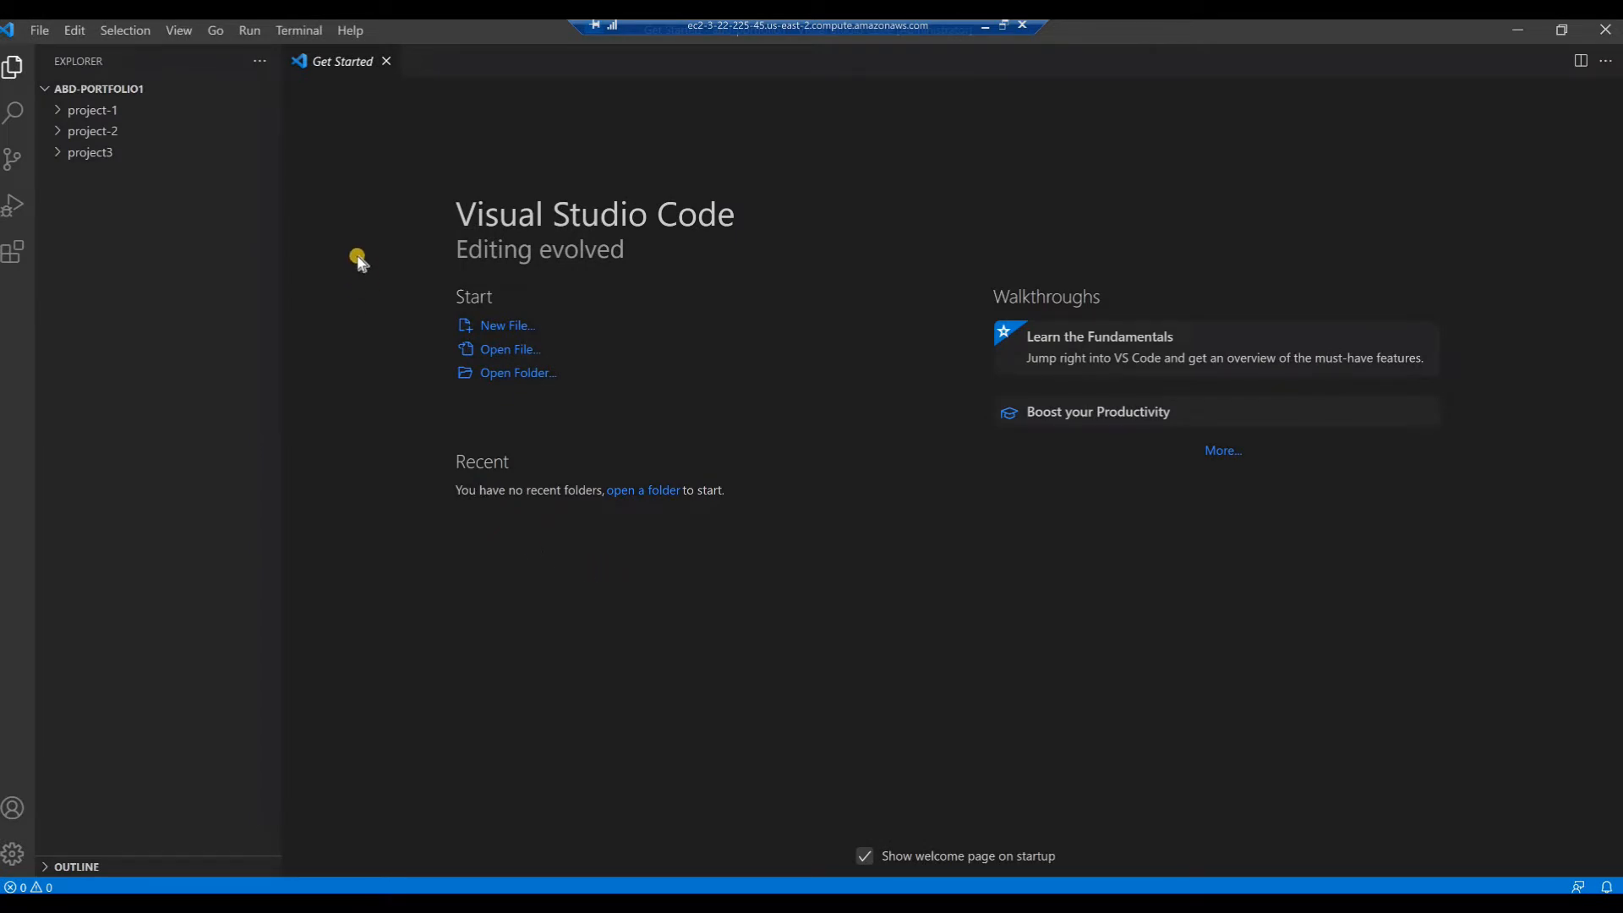
pyautogui.click(387, 62)
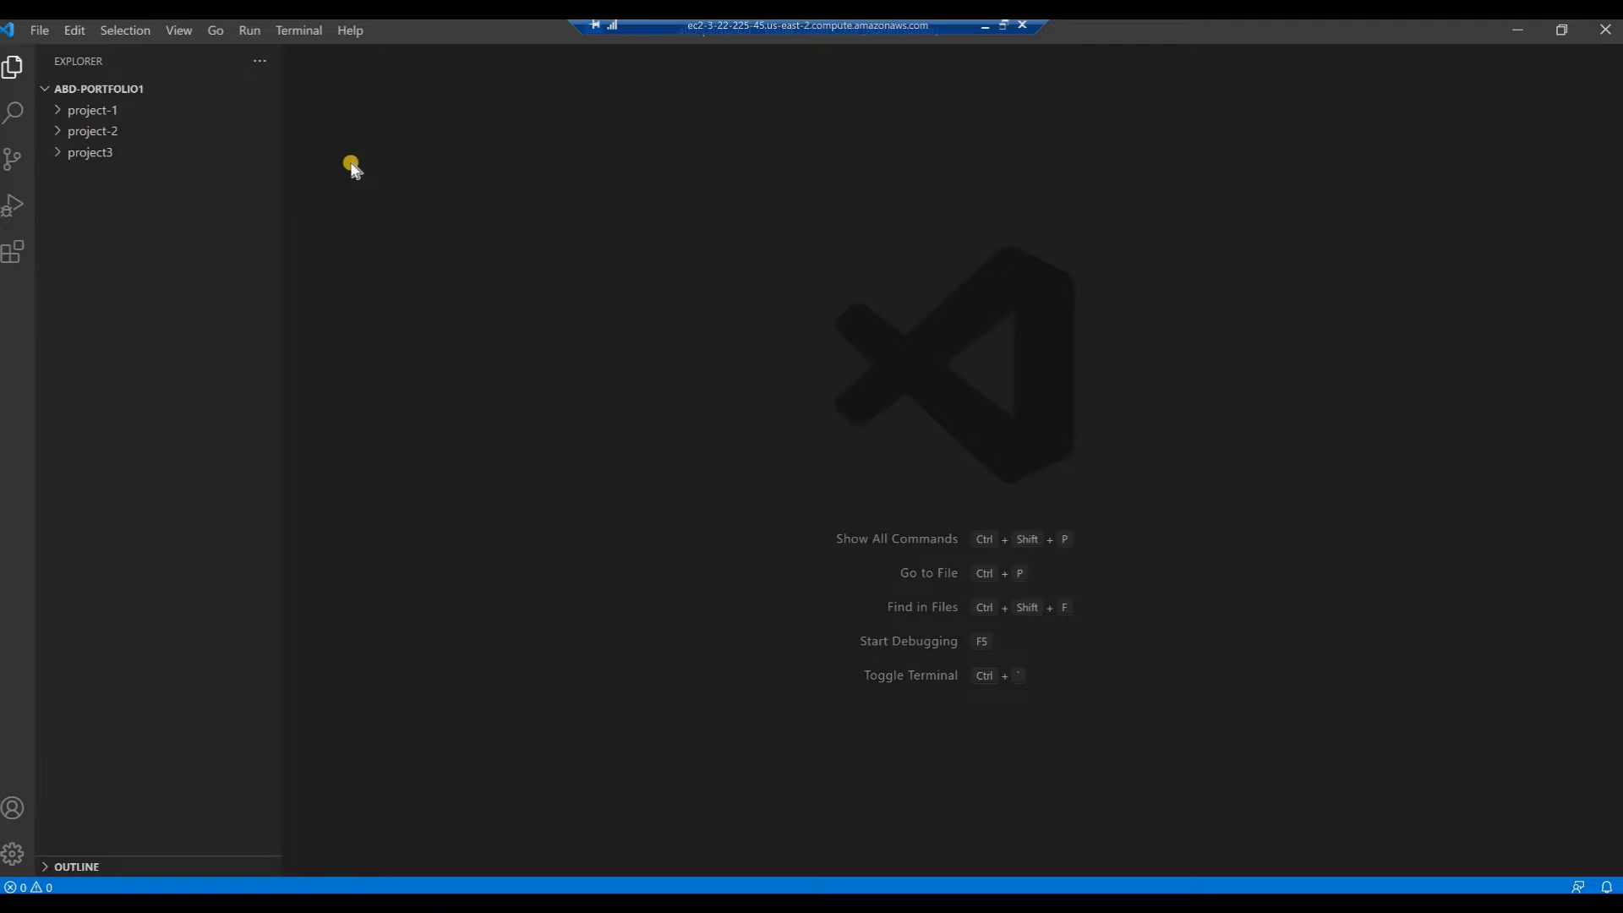
# Create a new file named index.html in the root of the abd-portfolio1 folder
pyautogui.click(74, 89)
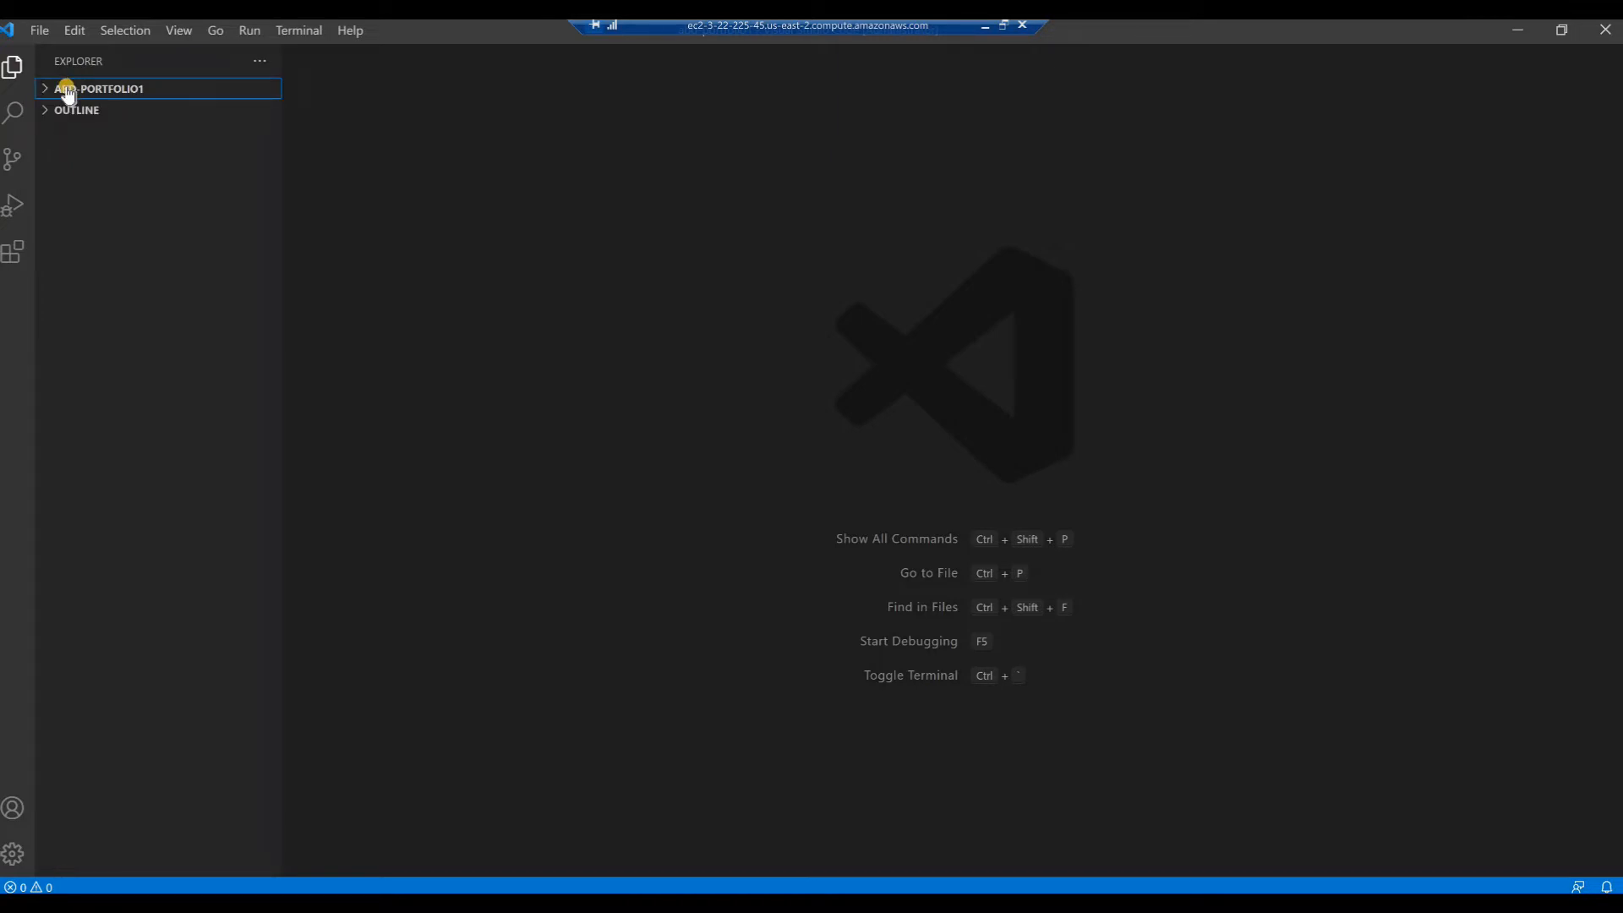
pyautogui.click(68, 92)
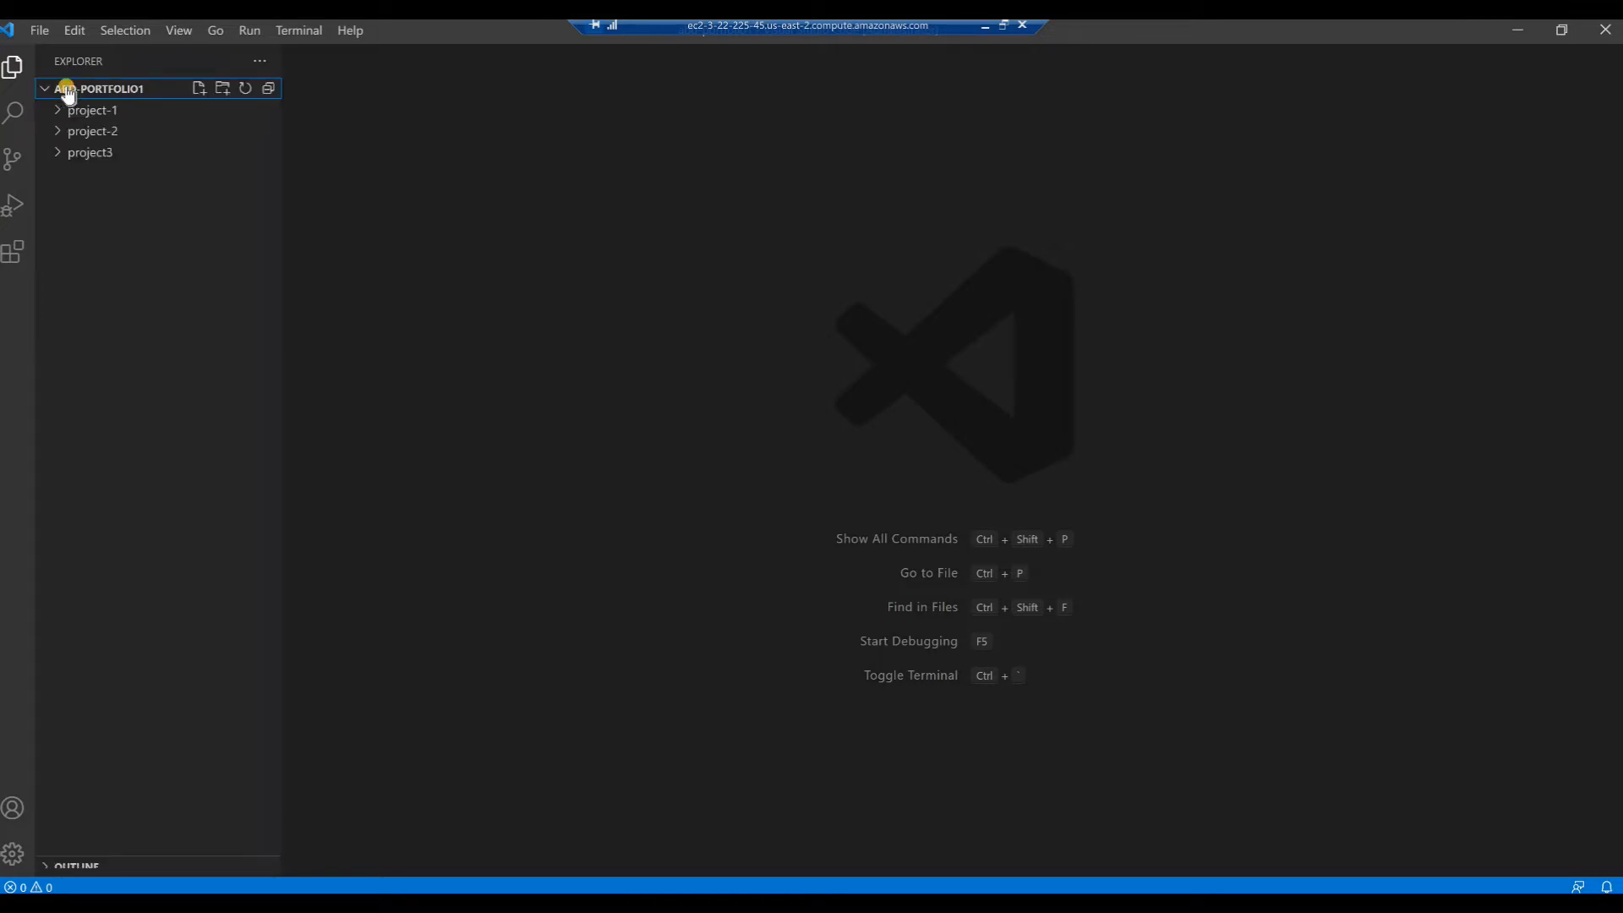
pyautogui.click(200, 89)
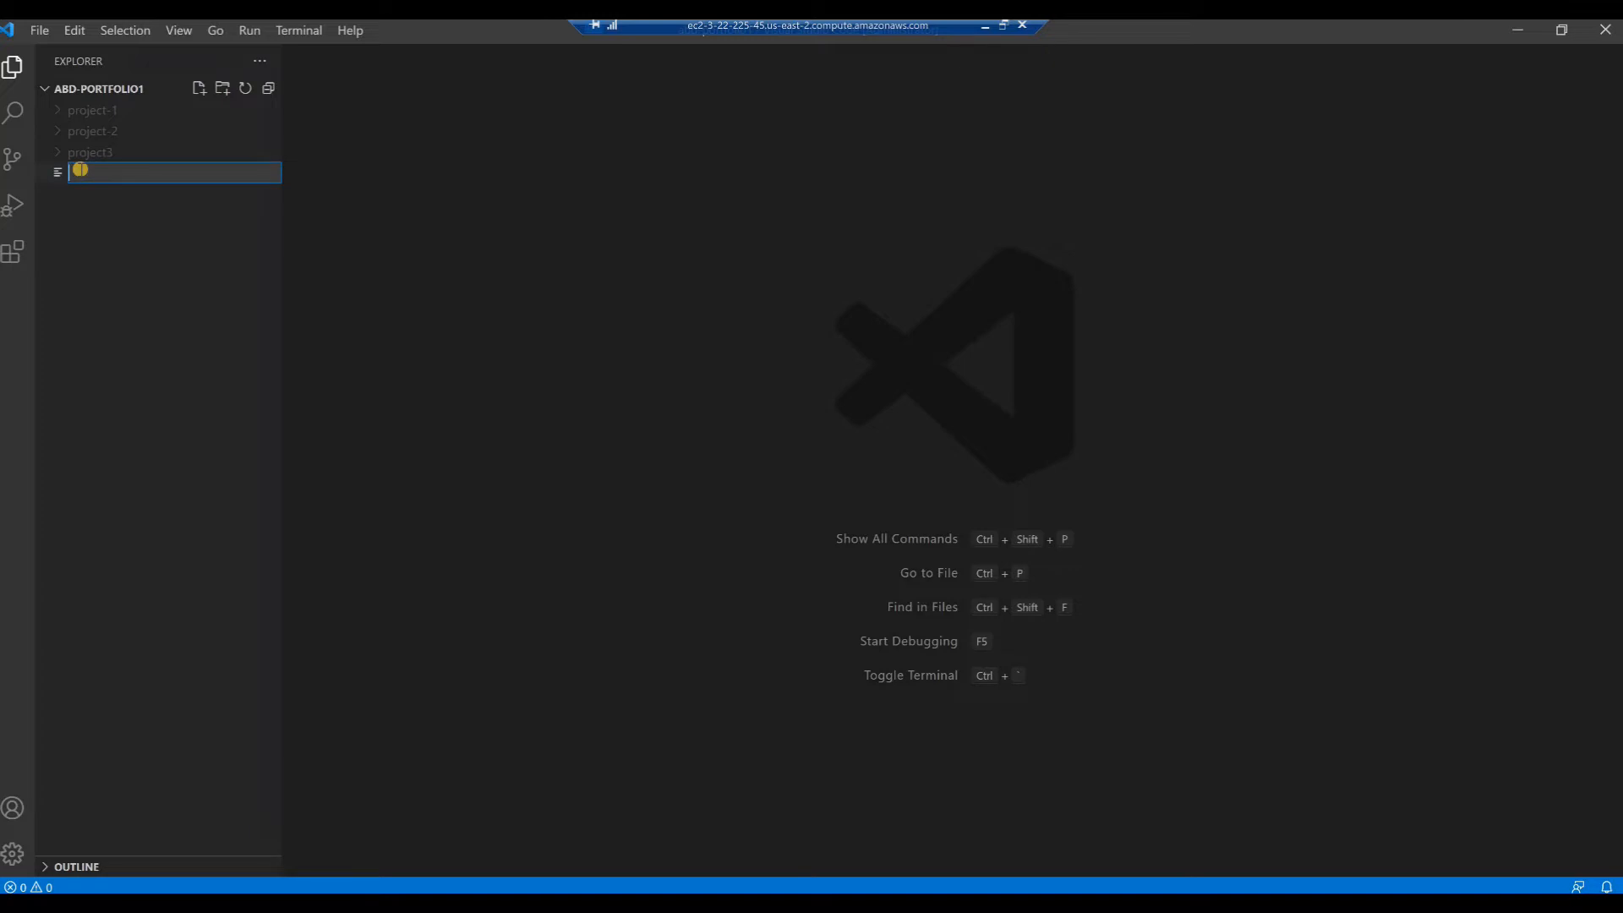
pyautogui.write('index.html')
pyautogui.press('Return')
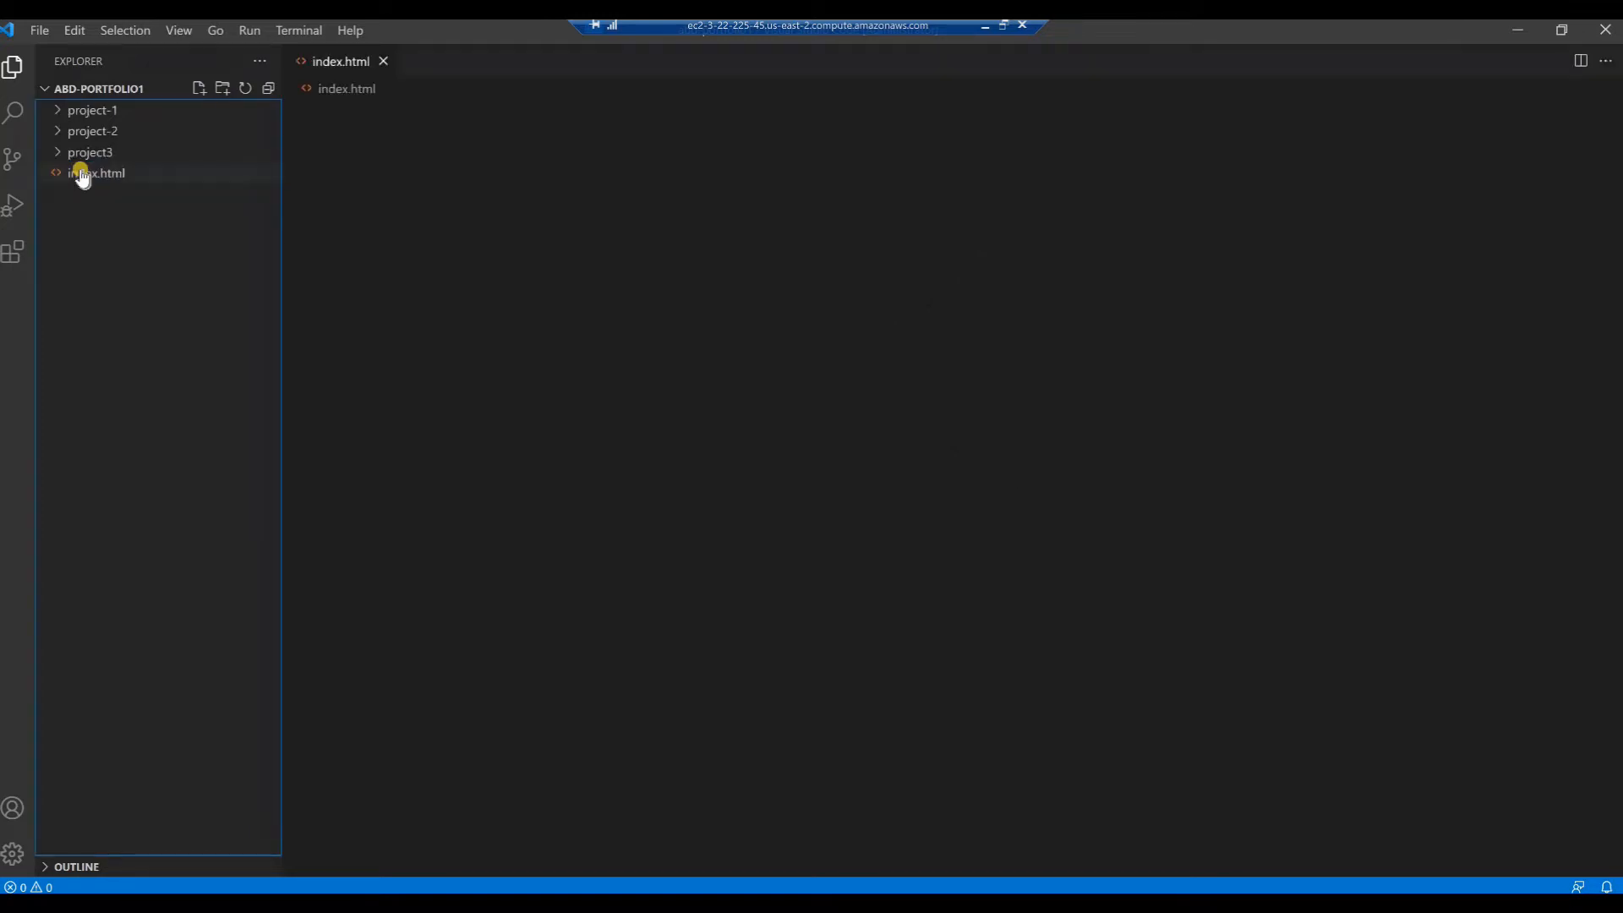
# Generate the HTML boilerplate in index.html from the Emmet abbreviation ! and save the file
pyautogui.click(365, 115)
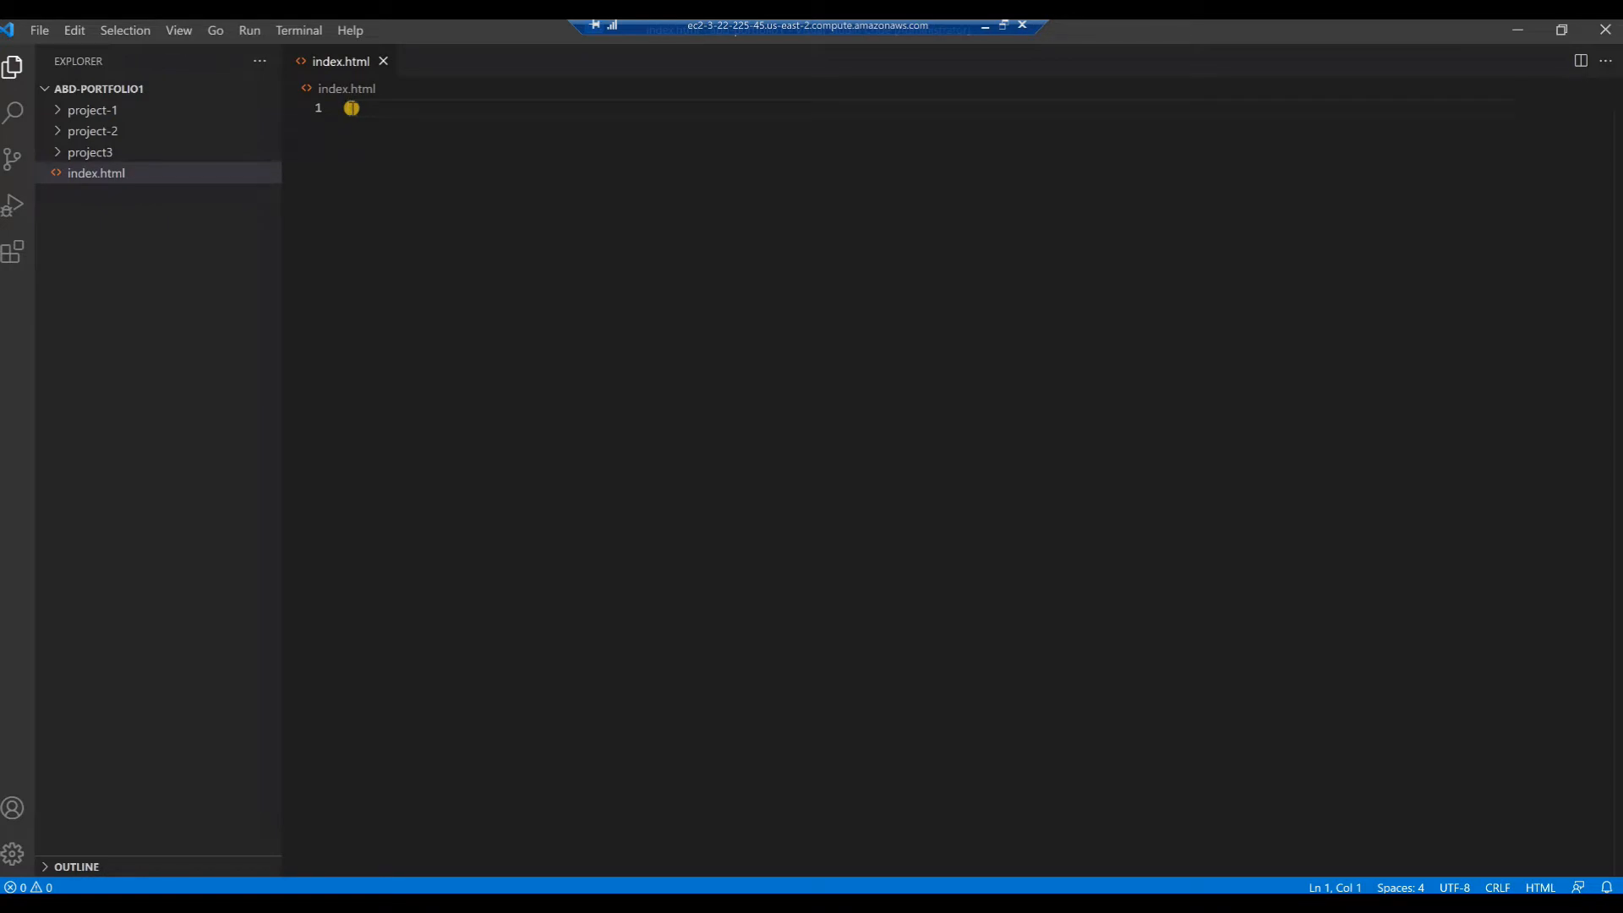
pyautogui.write('!')
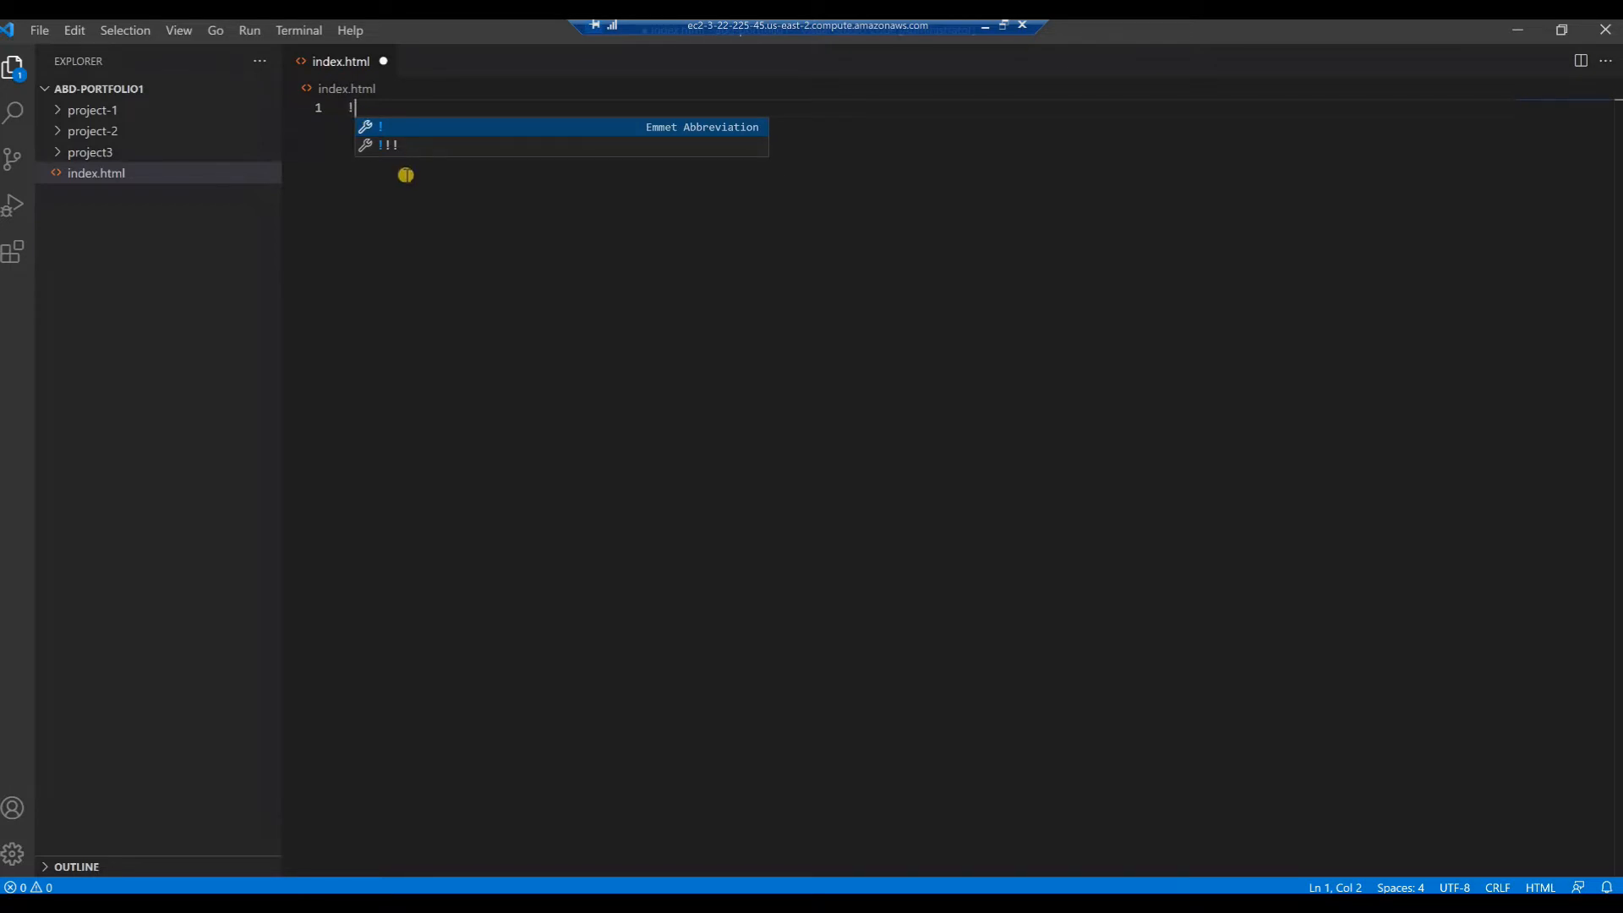
pyautogui.press('Tab')
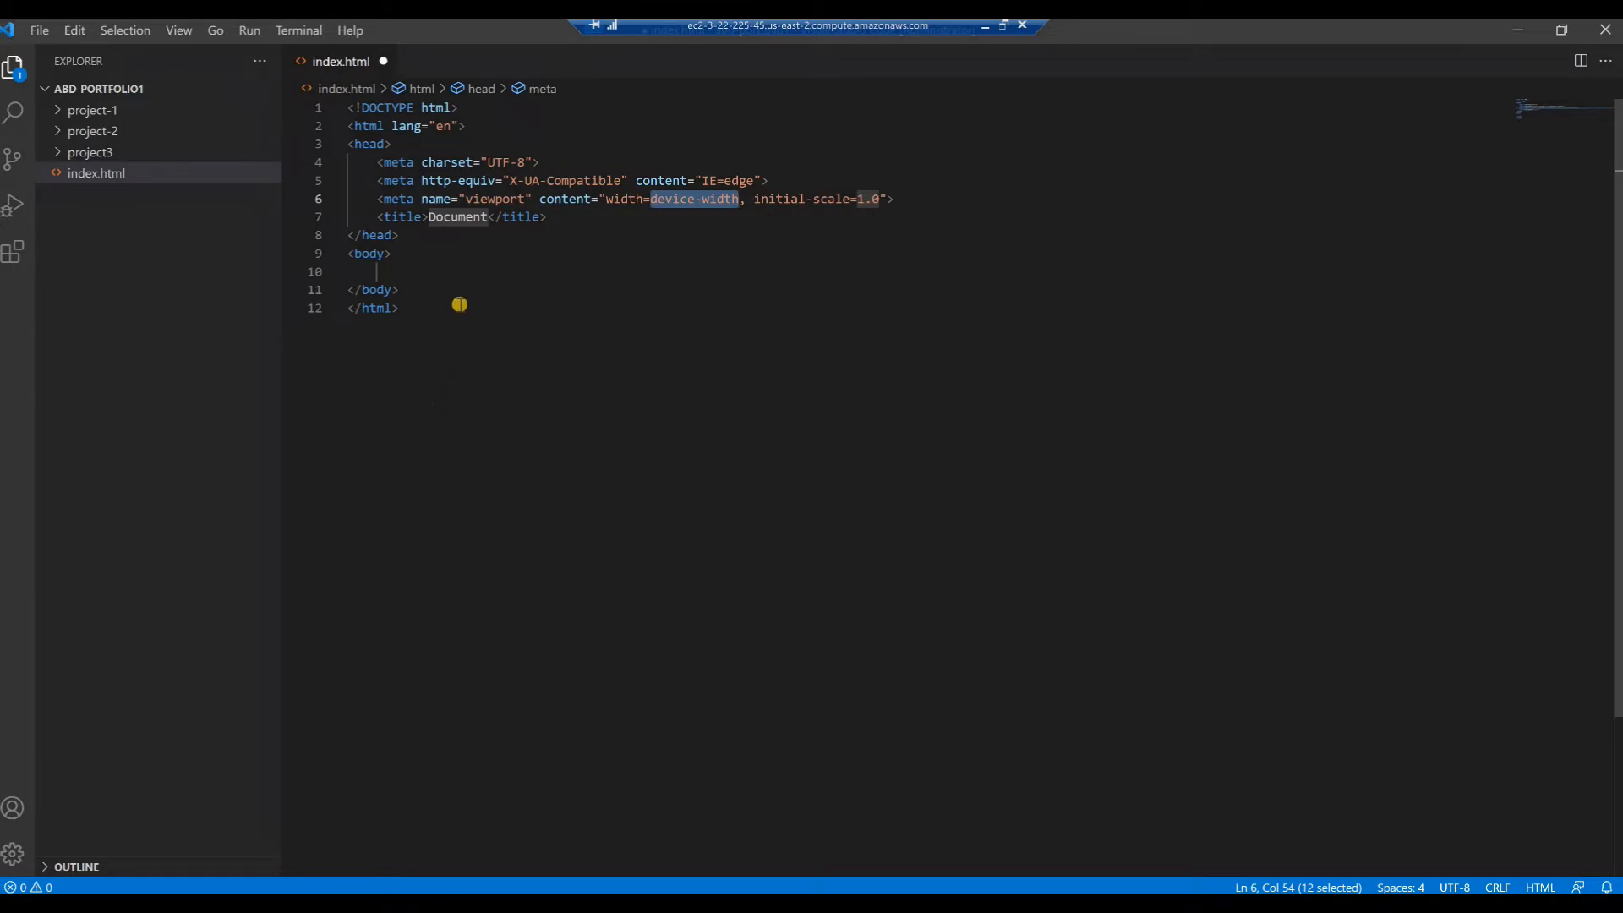
pyautogui.hotkey('ctrl', 's')
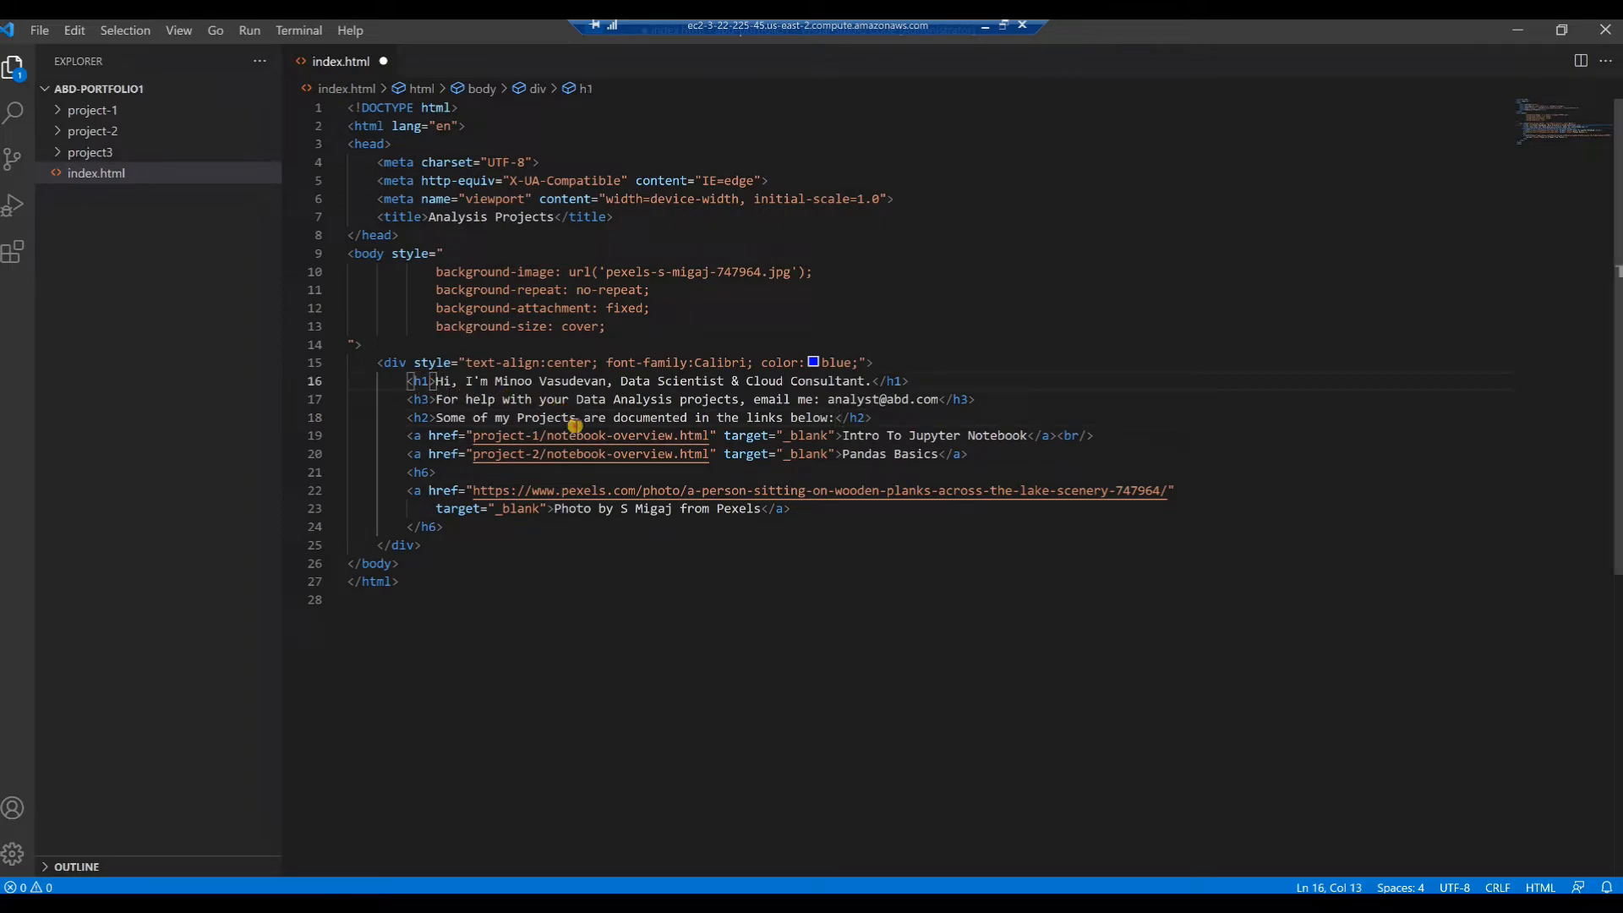
# Highlight the h1, h3 and h2 heading lines inside the page's div for review, and clear the selection
pyautogui.moveTo(455, 392); pyautogui.dragTo(877, 417)
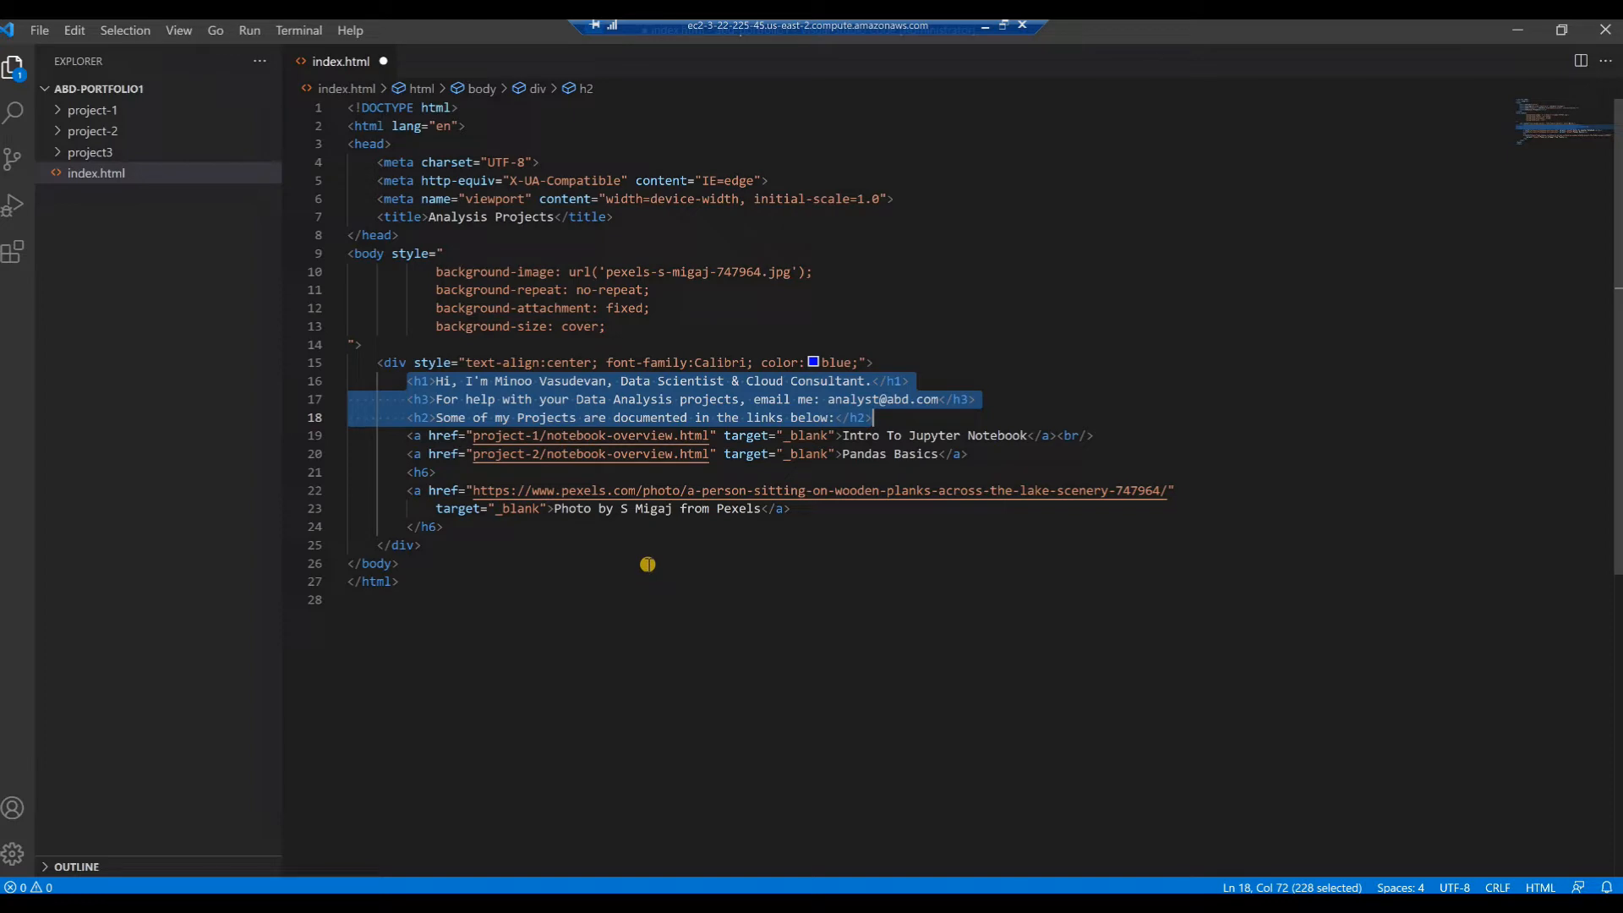
pyautogui.click(564, 541)
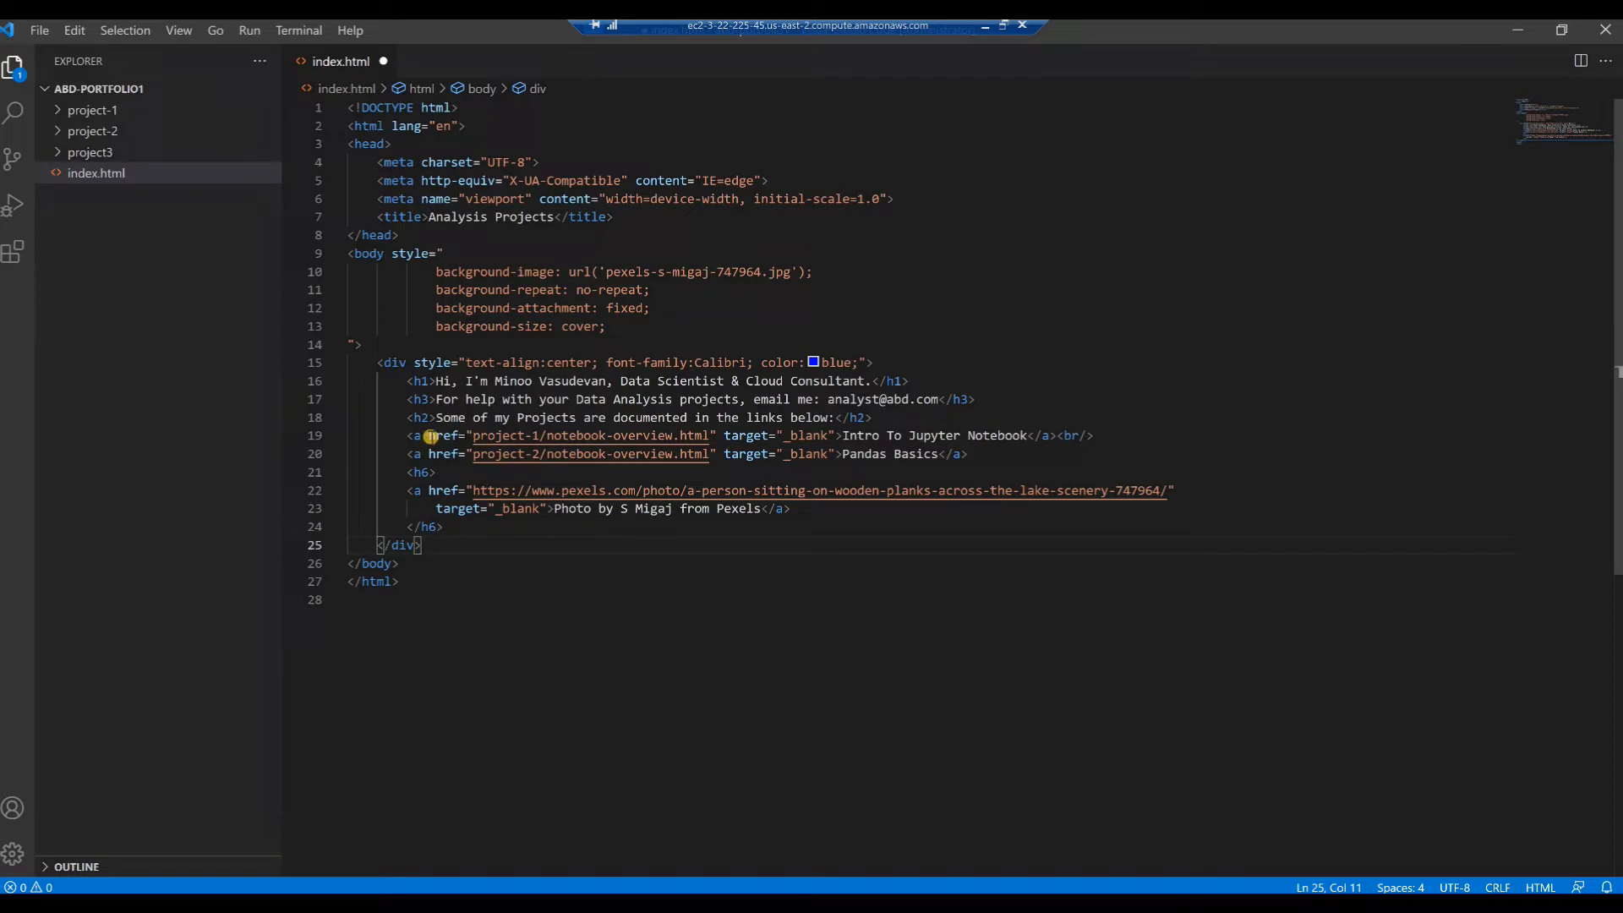
# Highlight the href and link text of the Intro To Jupyter Notebook link for review, clear the selection and save index.html
pyautogui.moveTo(430, 436); pyautogui.dragTo(710, 436)
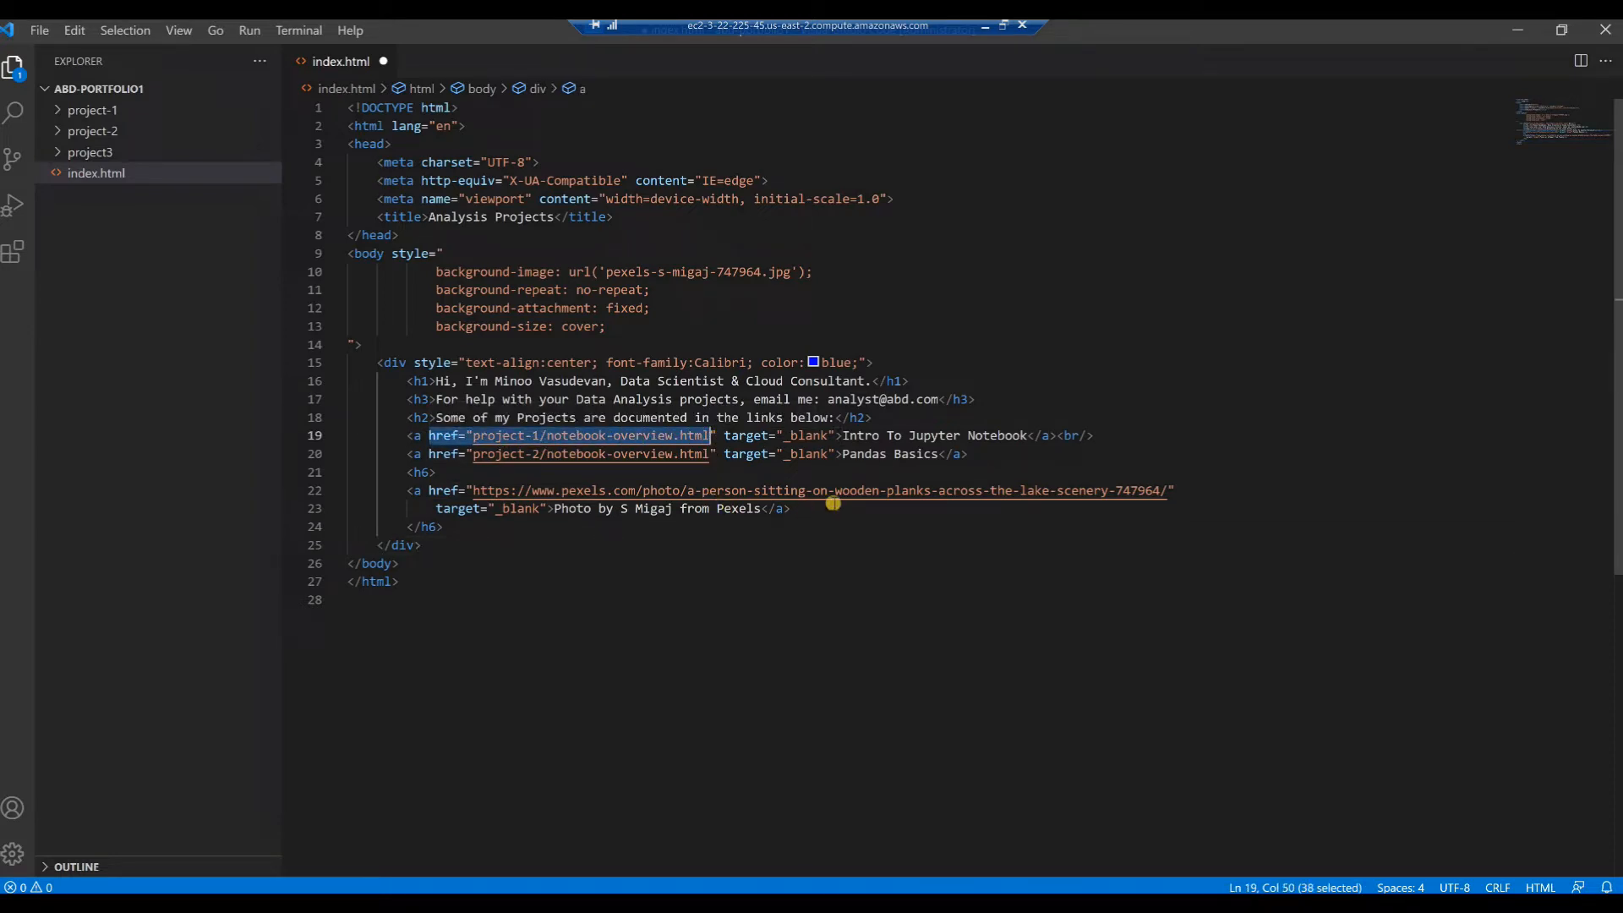
pyautogui.moveTo(844, 436); pyautogui.dragTo(1026, 437)
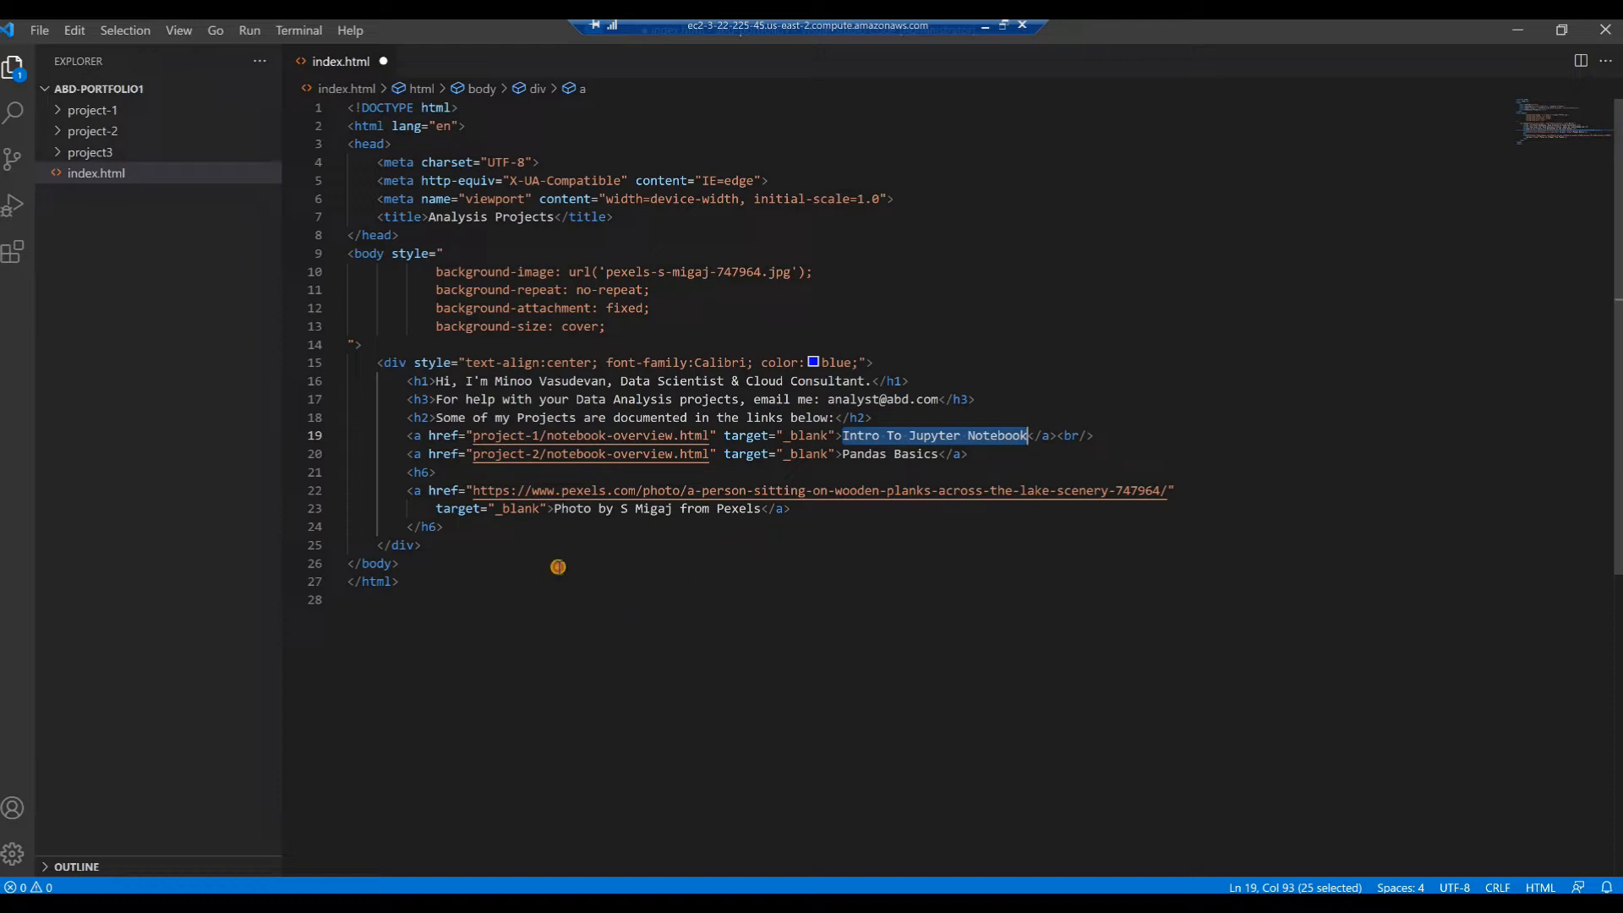
pyautogui.click(558, 564)
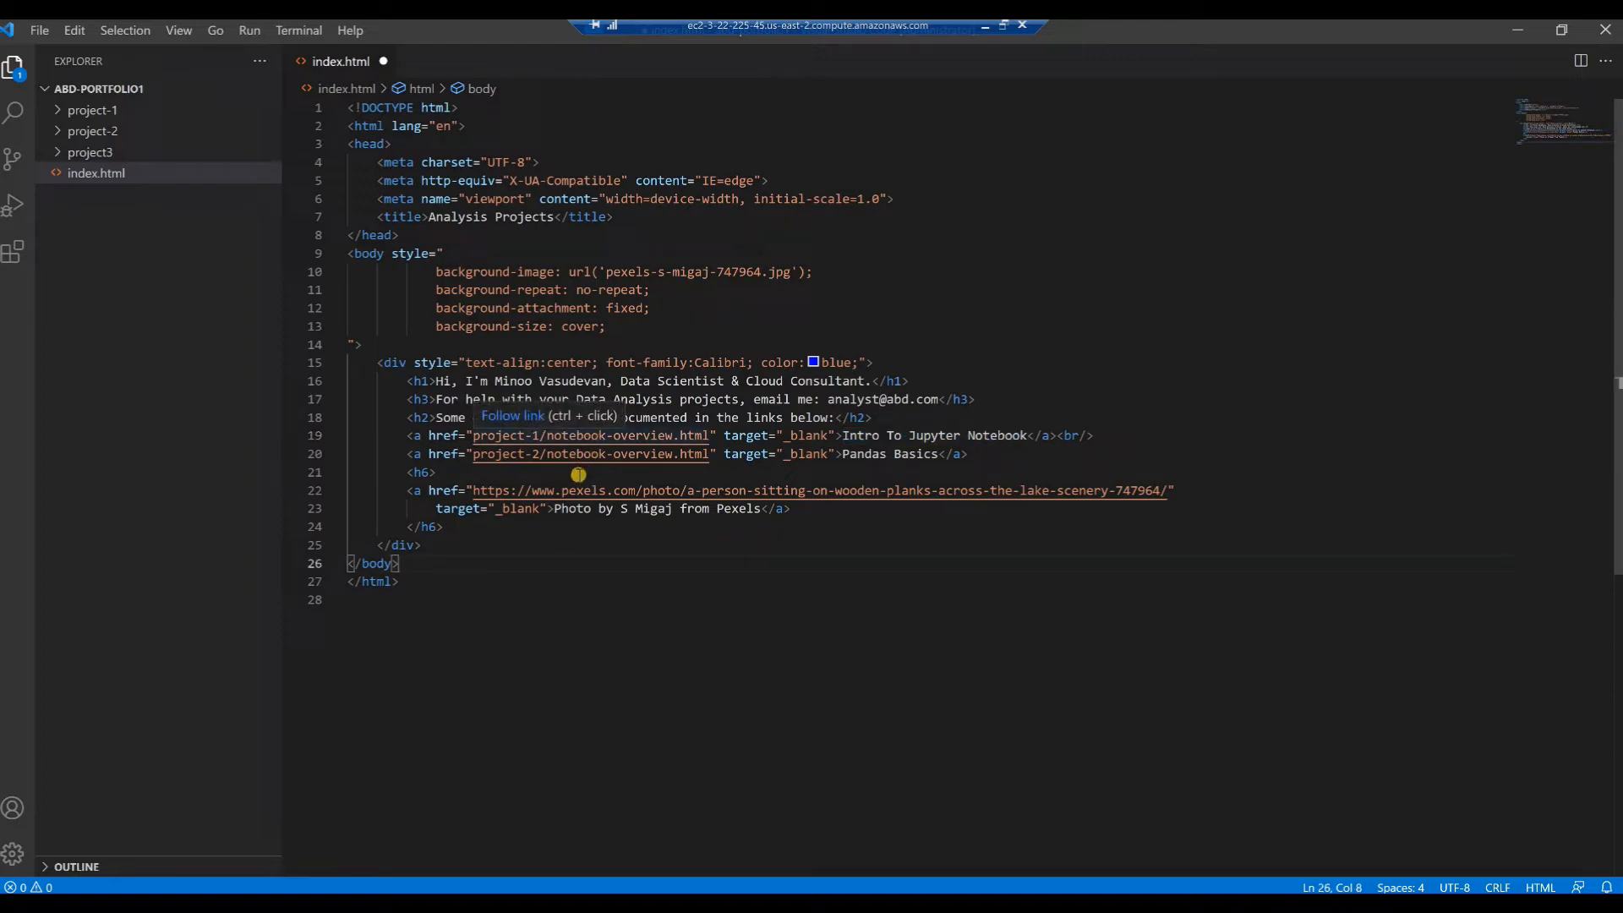
pyautogui.click(578, 474)
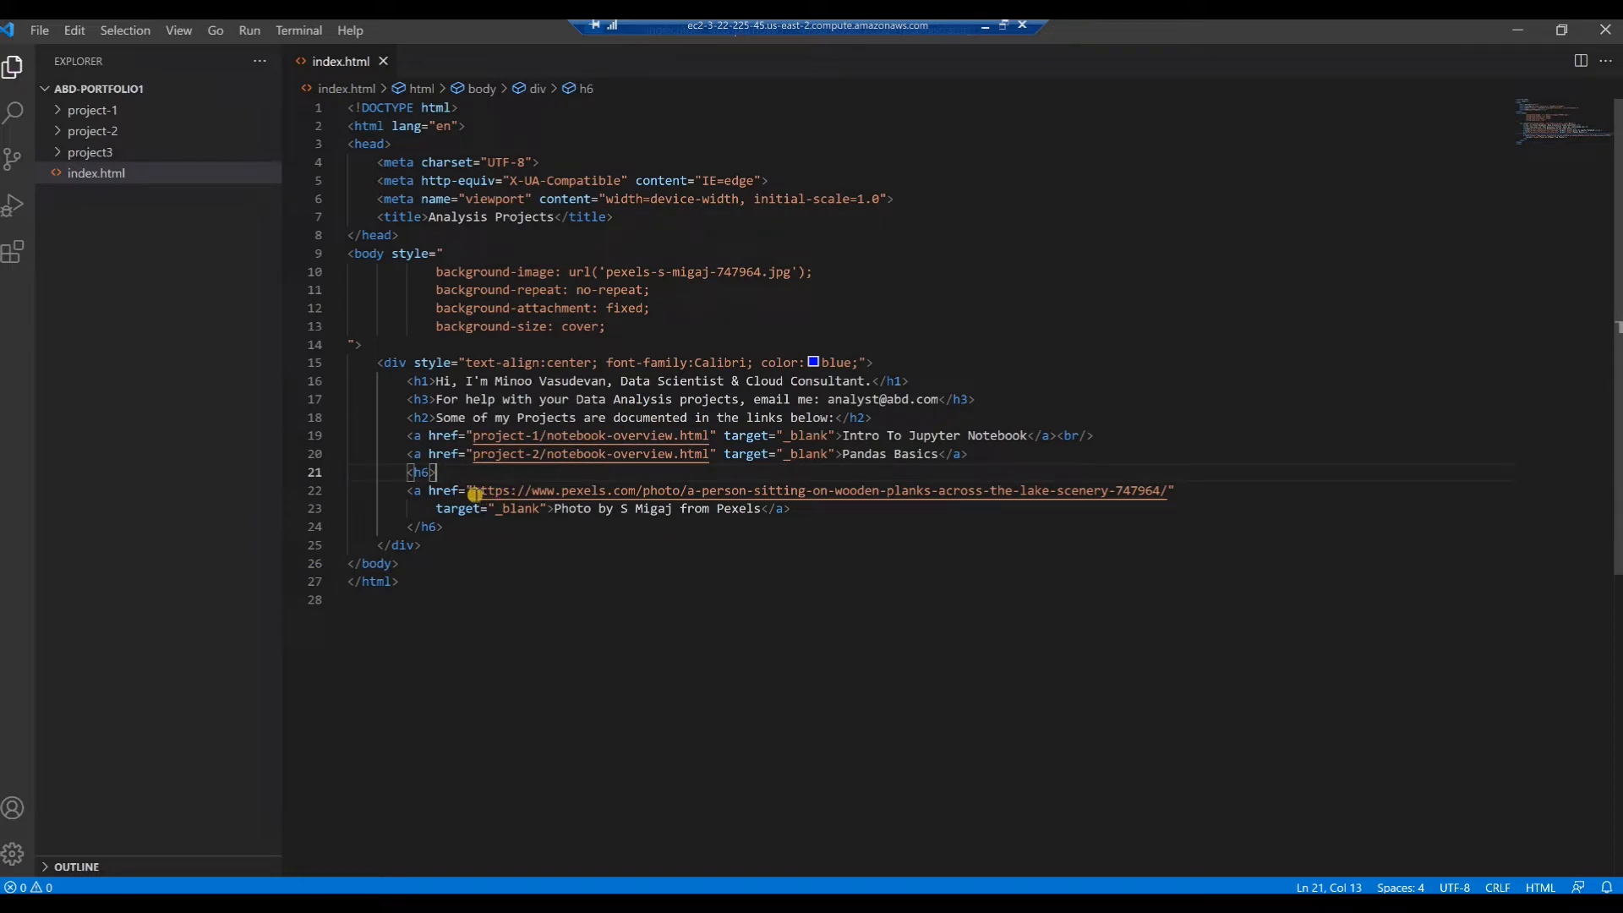
# Copy the Pexels photo URL from the link inside the h6 element and switch to Chrome
pyautogui.moveTo(473, 492); pyautogui.dragTo(1167, 492)
pyautogui.rightClick(848, 494)
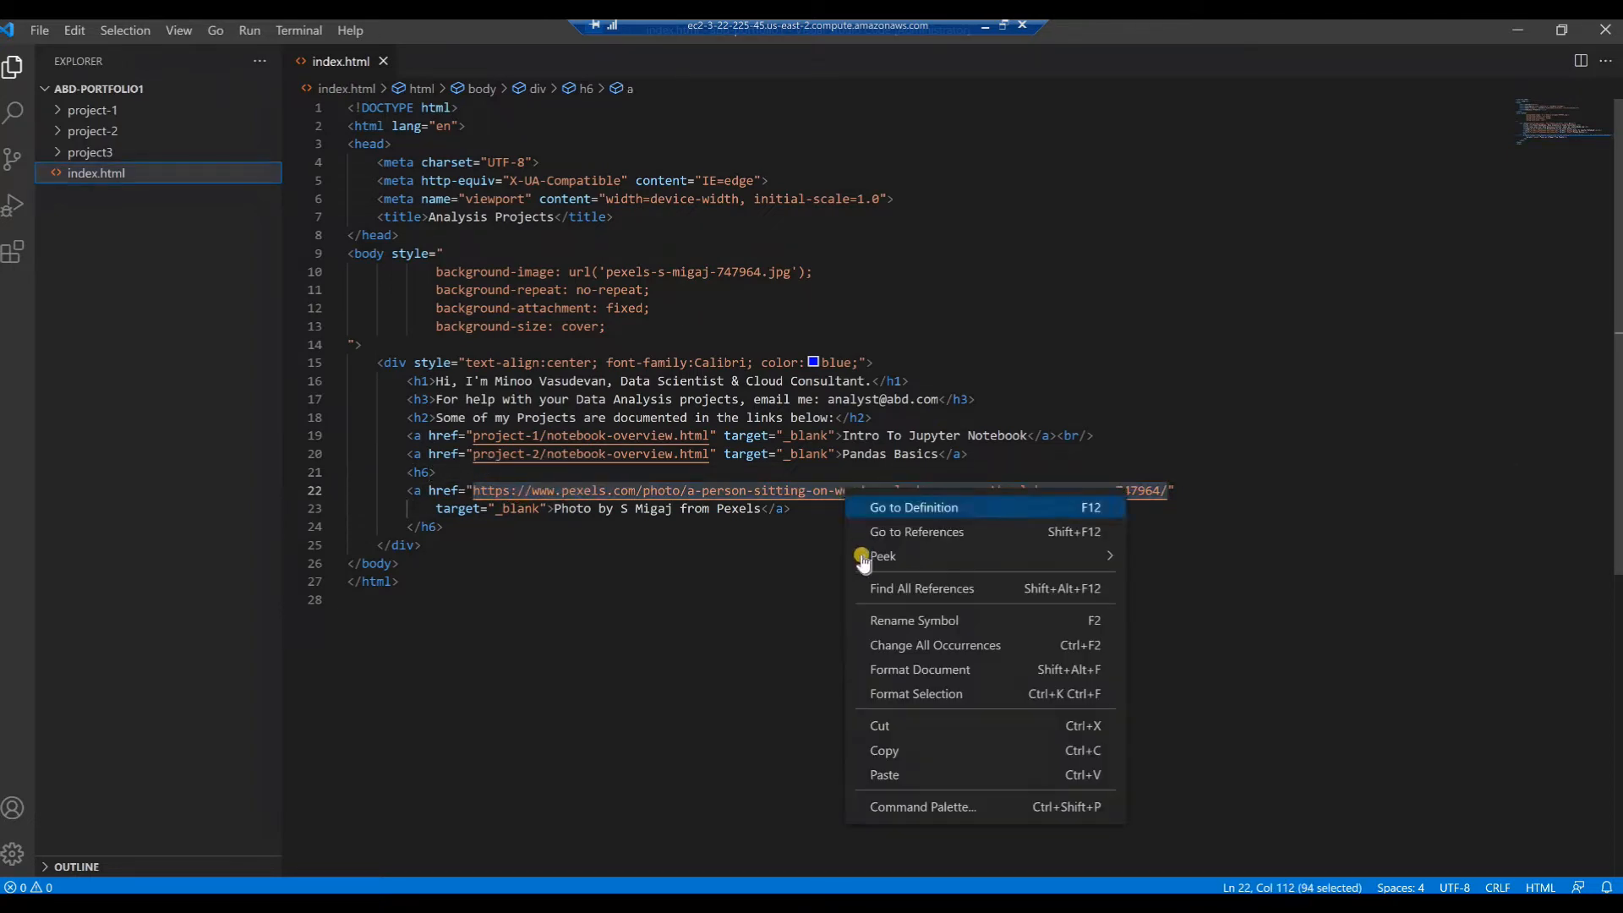
pyautogui.click(887, 750)
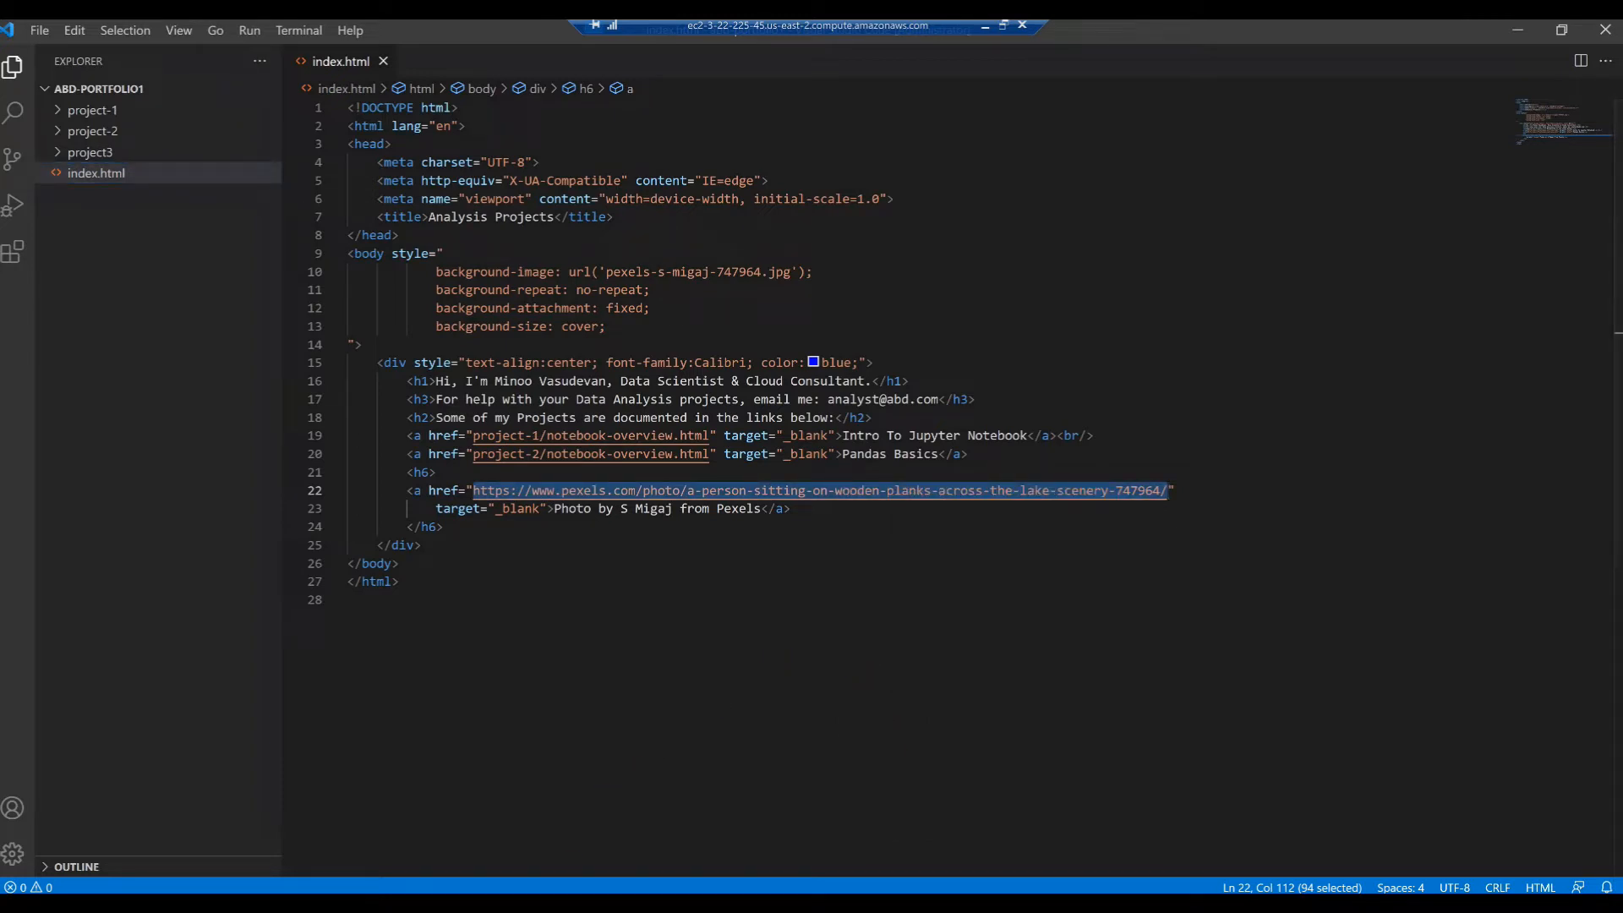
pyautogui.hotkey('alt', 'Tab')
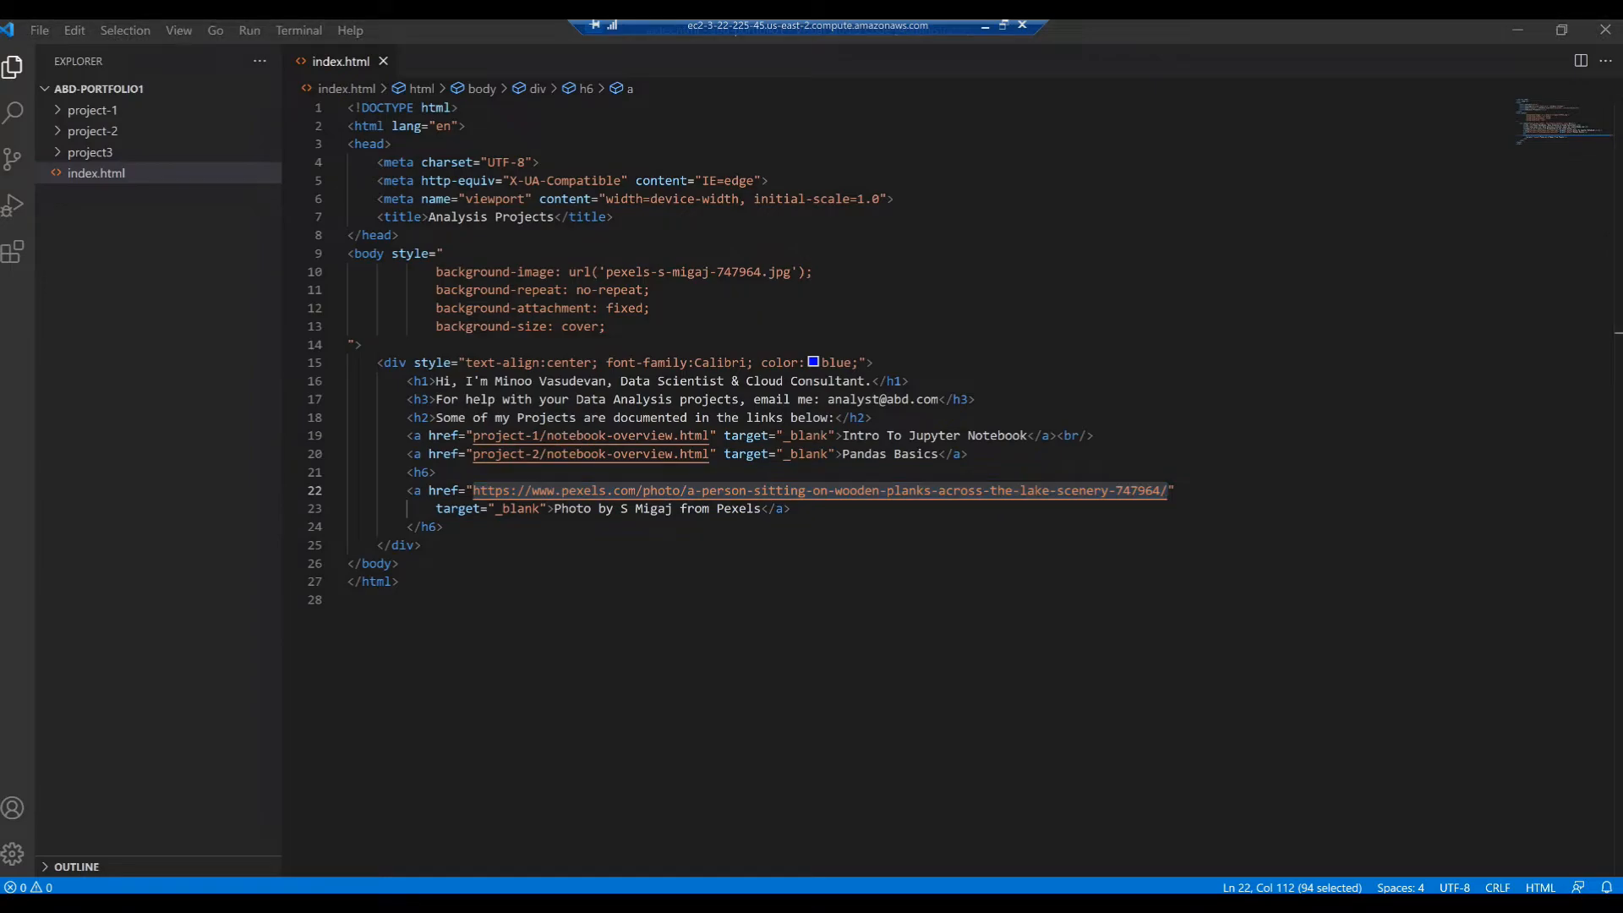
# Open the copied Pexels URL, download the lake scenery photo for free and close the browser
pyautogui.click(162, 63)
pyautogui.hotkey('ctrl', 'v')
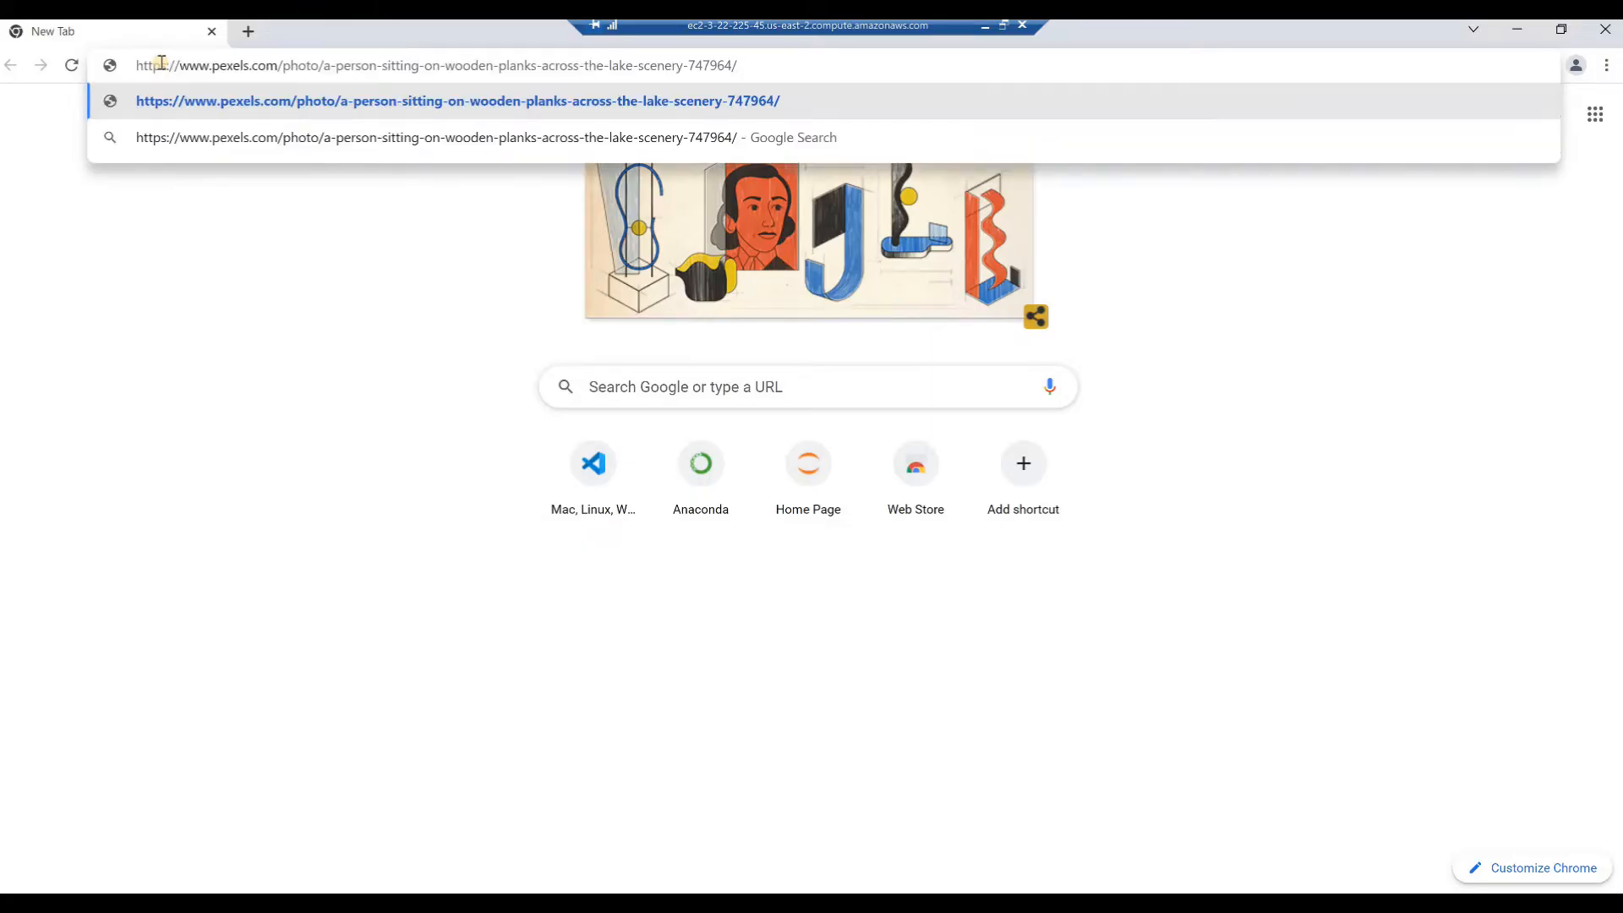
pyautogui.press('Return')
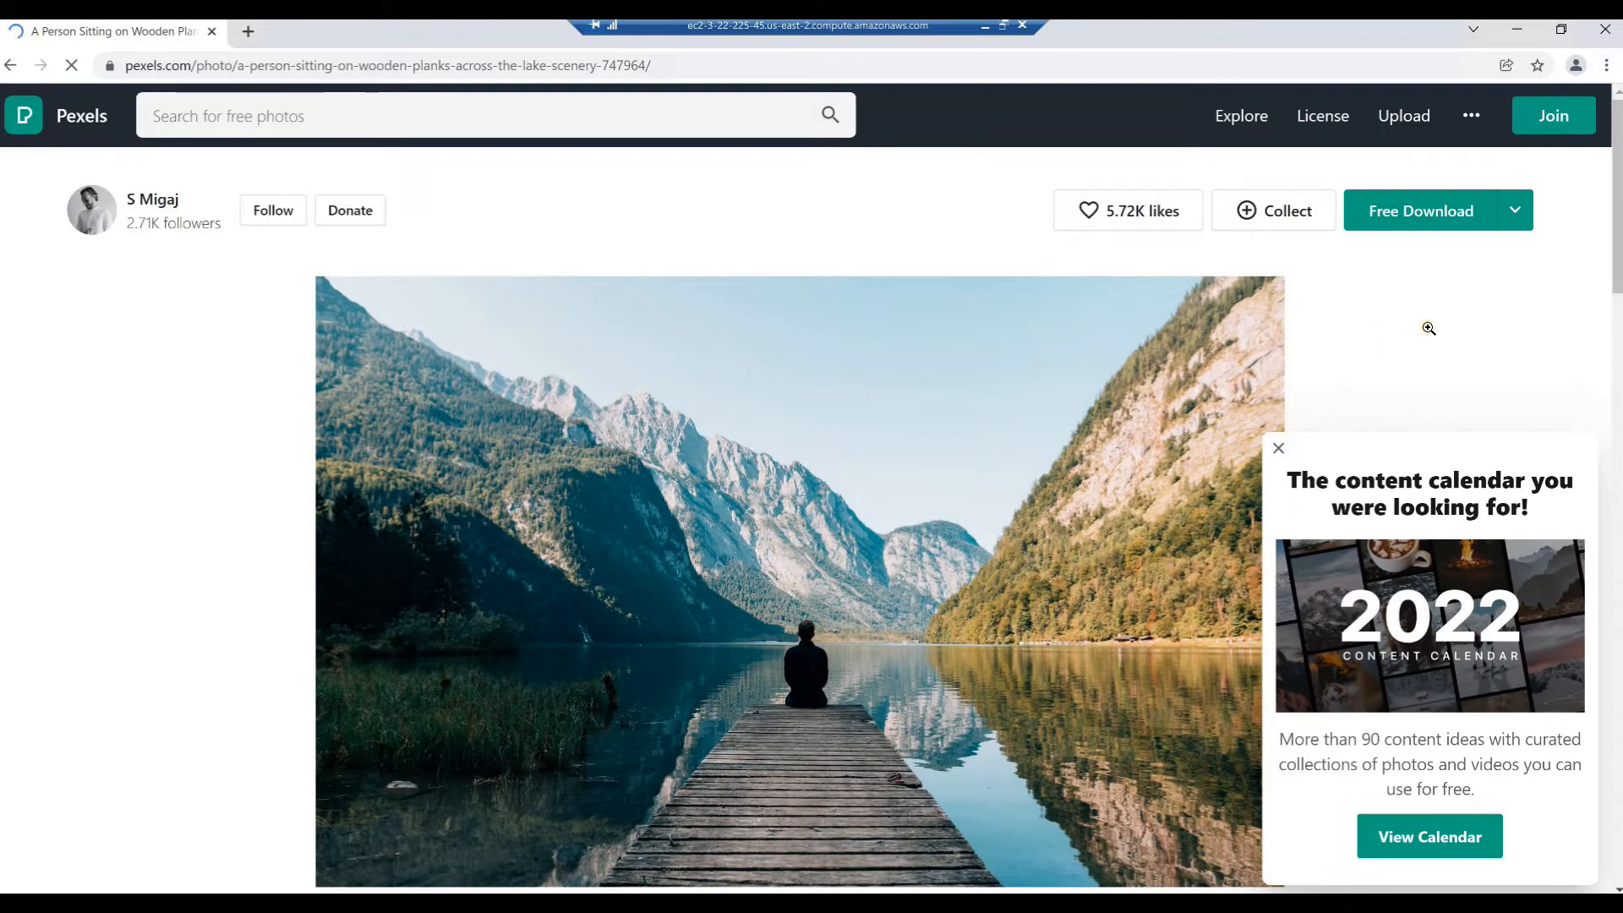
pyautogui.click(1434, 217)
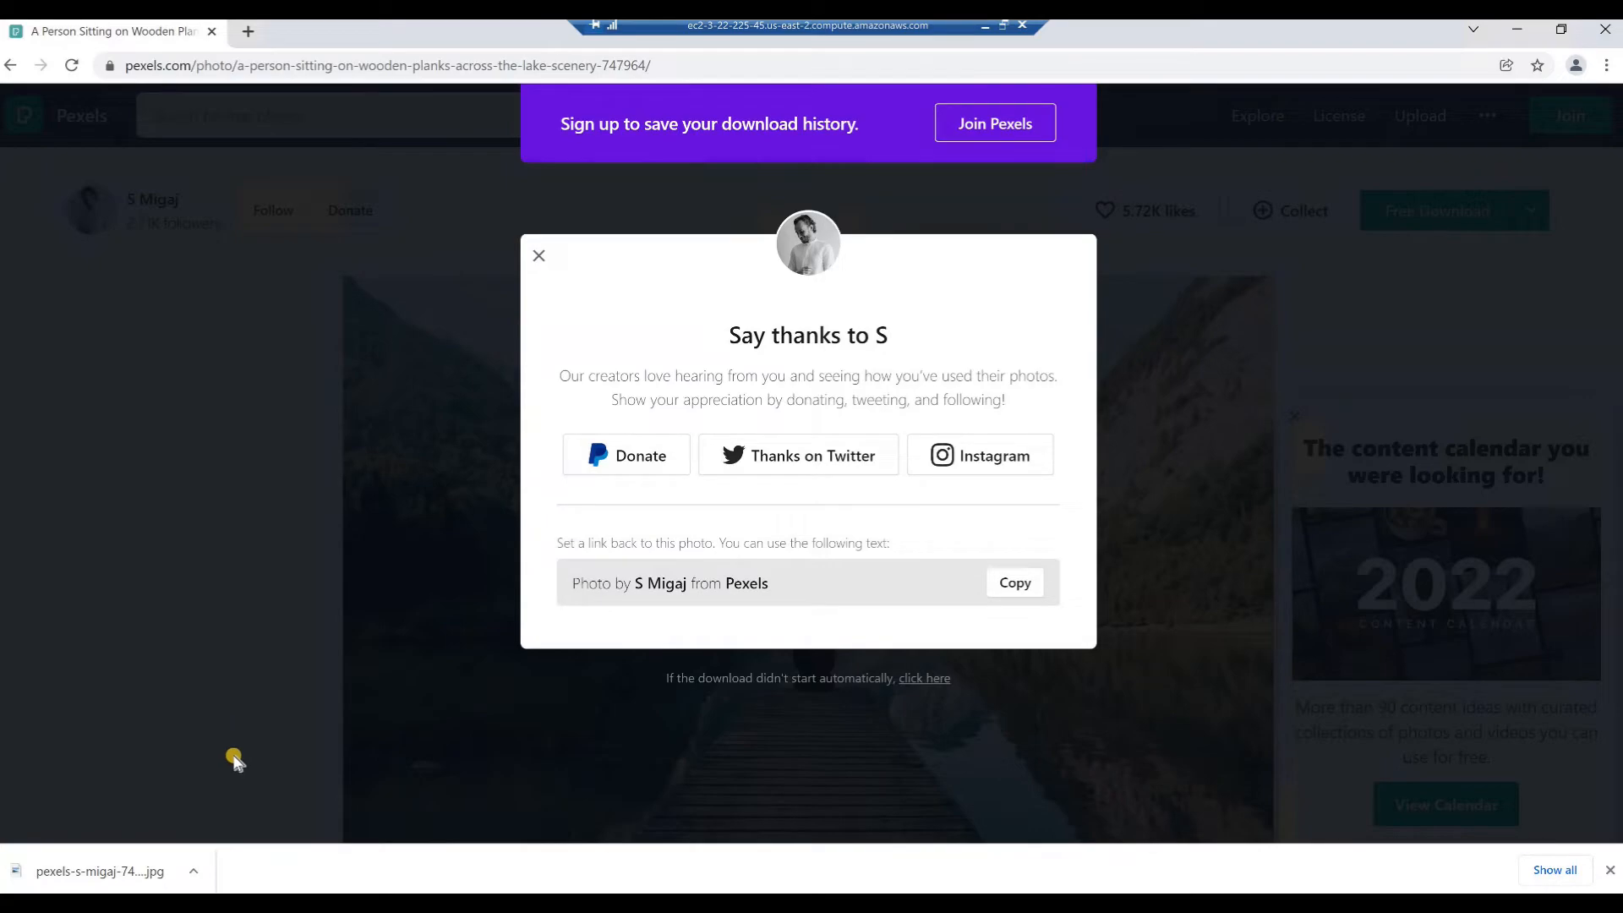
pyautogui.click(1603, 33)
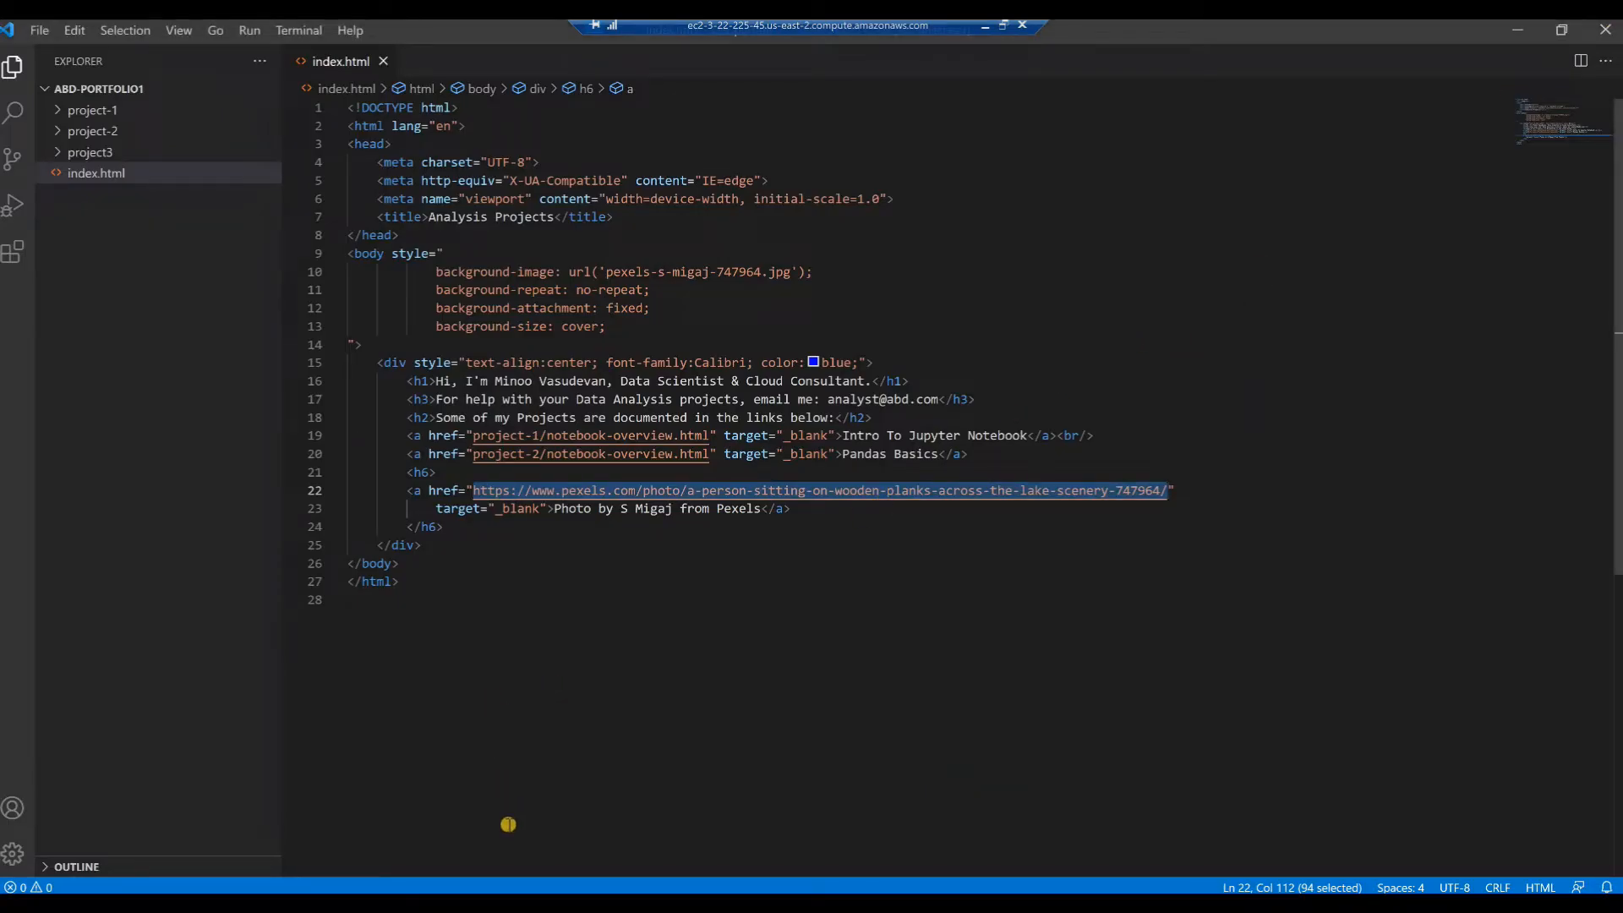
# Open the Downloads folder in File Explorer and expand the folder tree to C:\Users\Administrator
pyautogui.hotkey('alt', 'Tab')
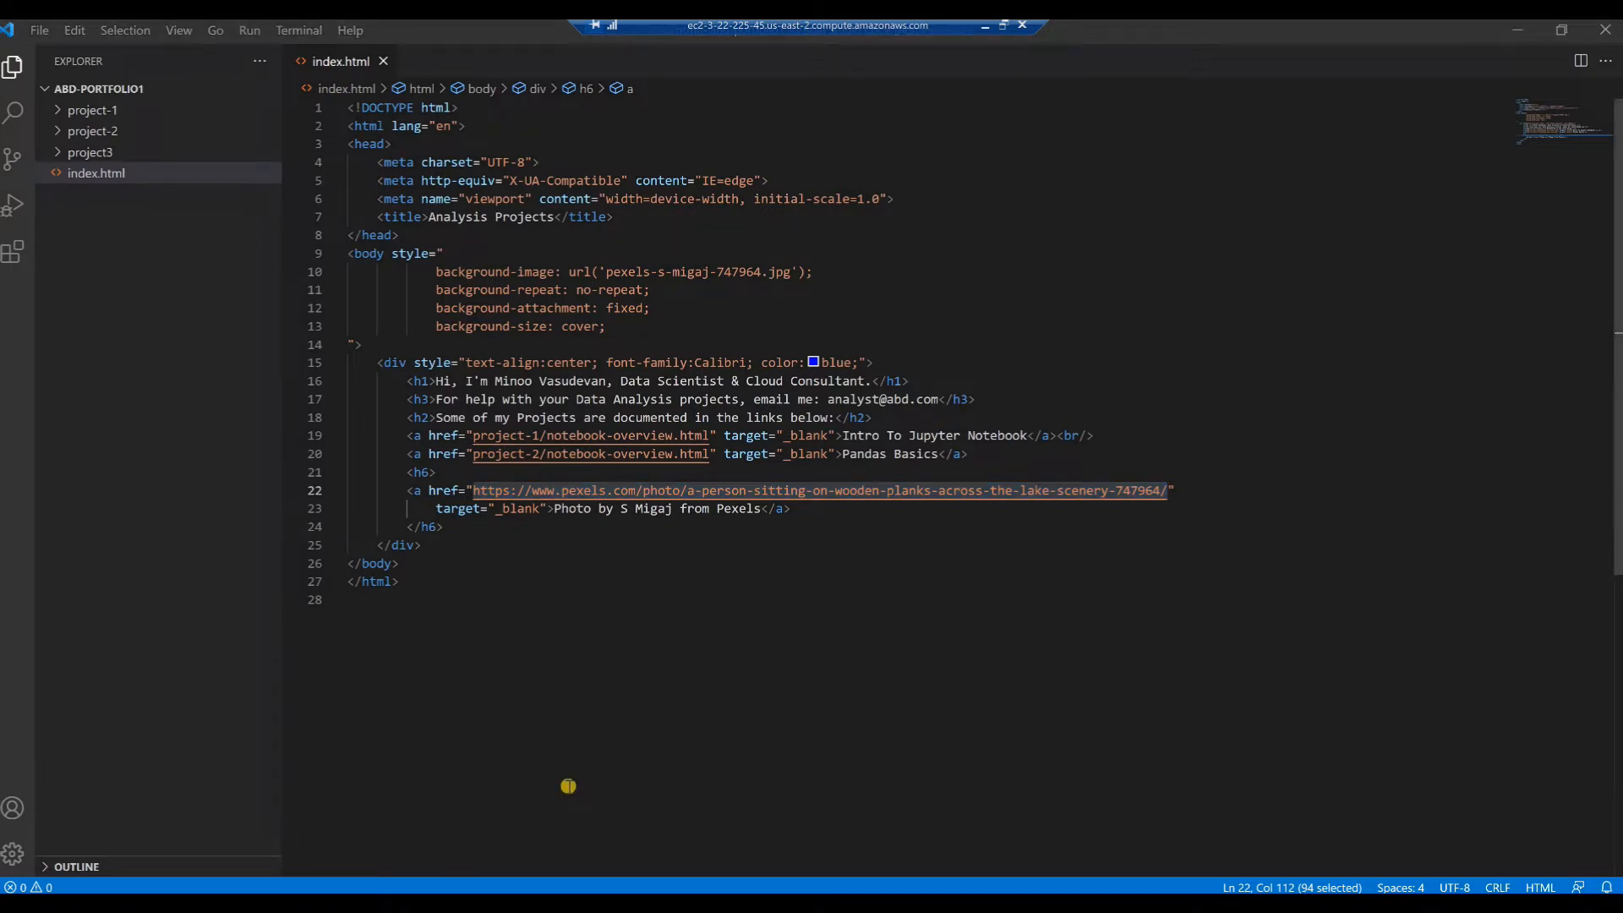
pyautogui.press('super+e')
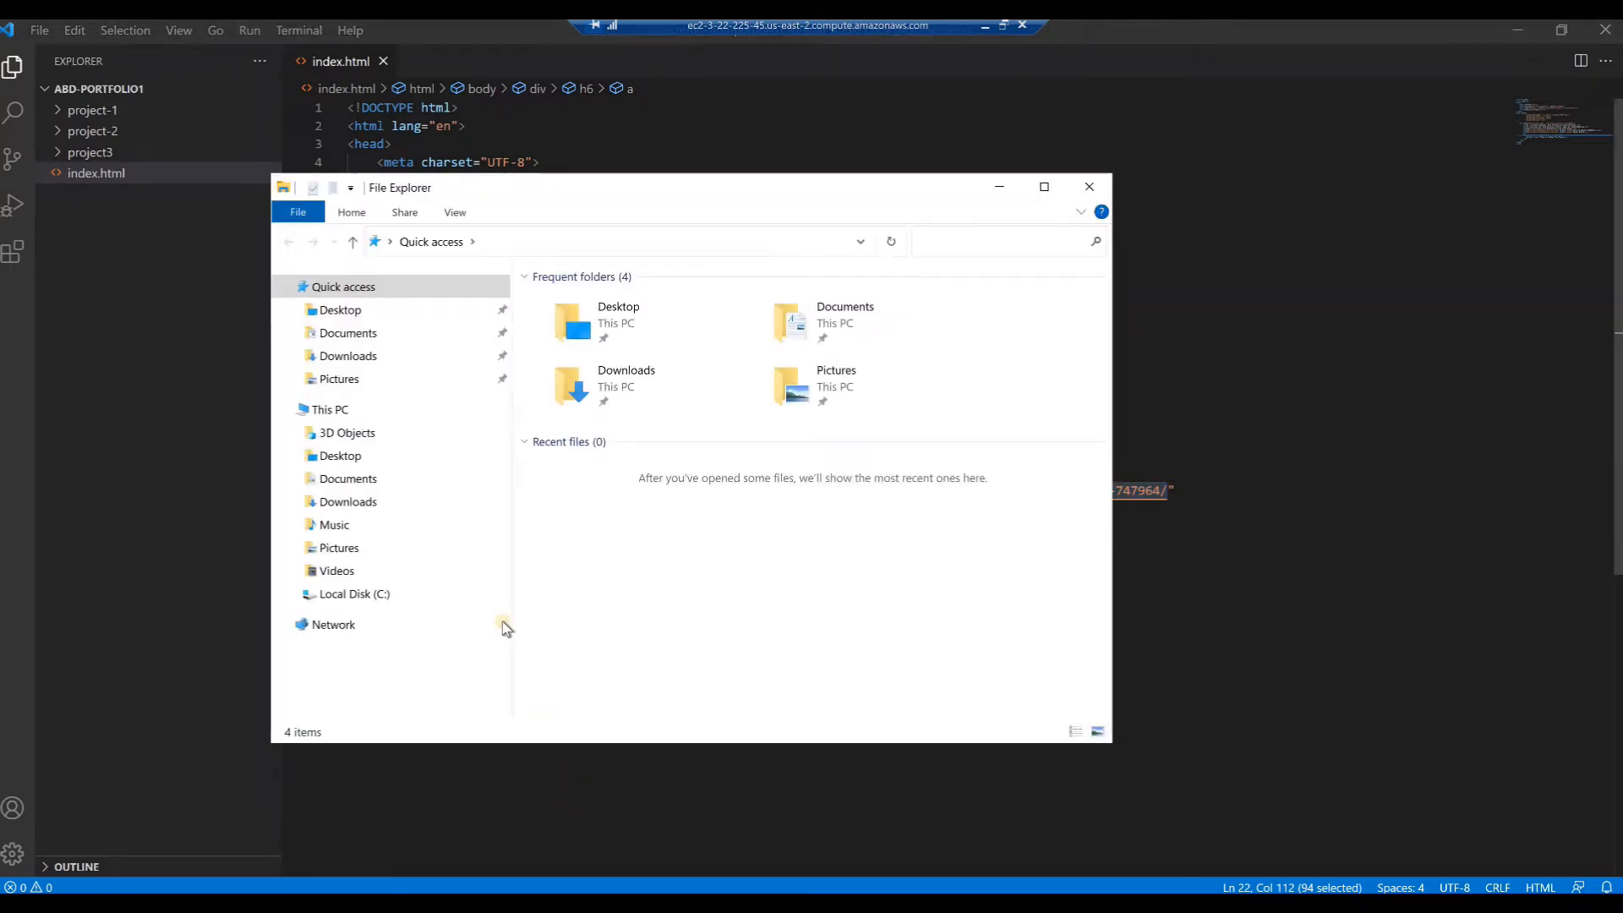
pyautogui.click(350, 358)
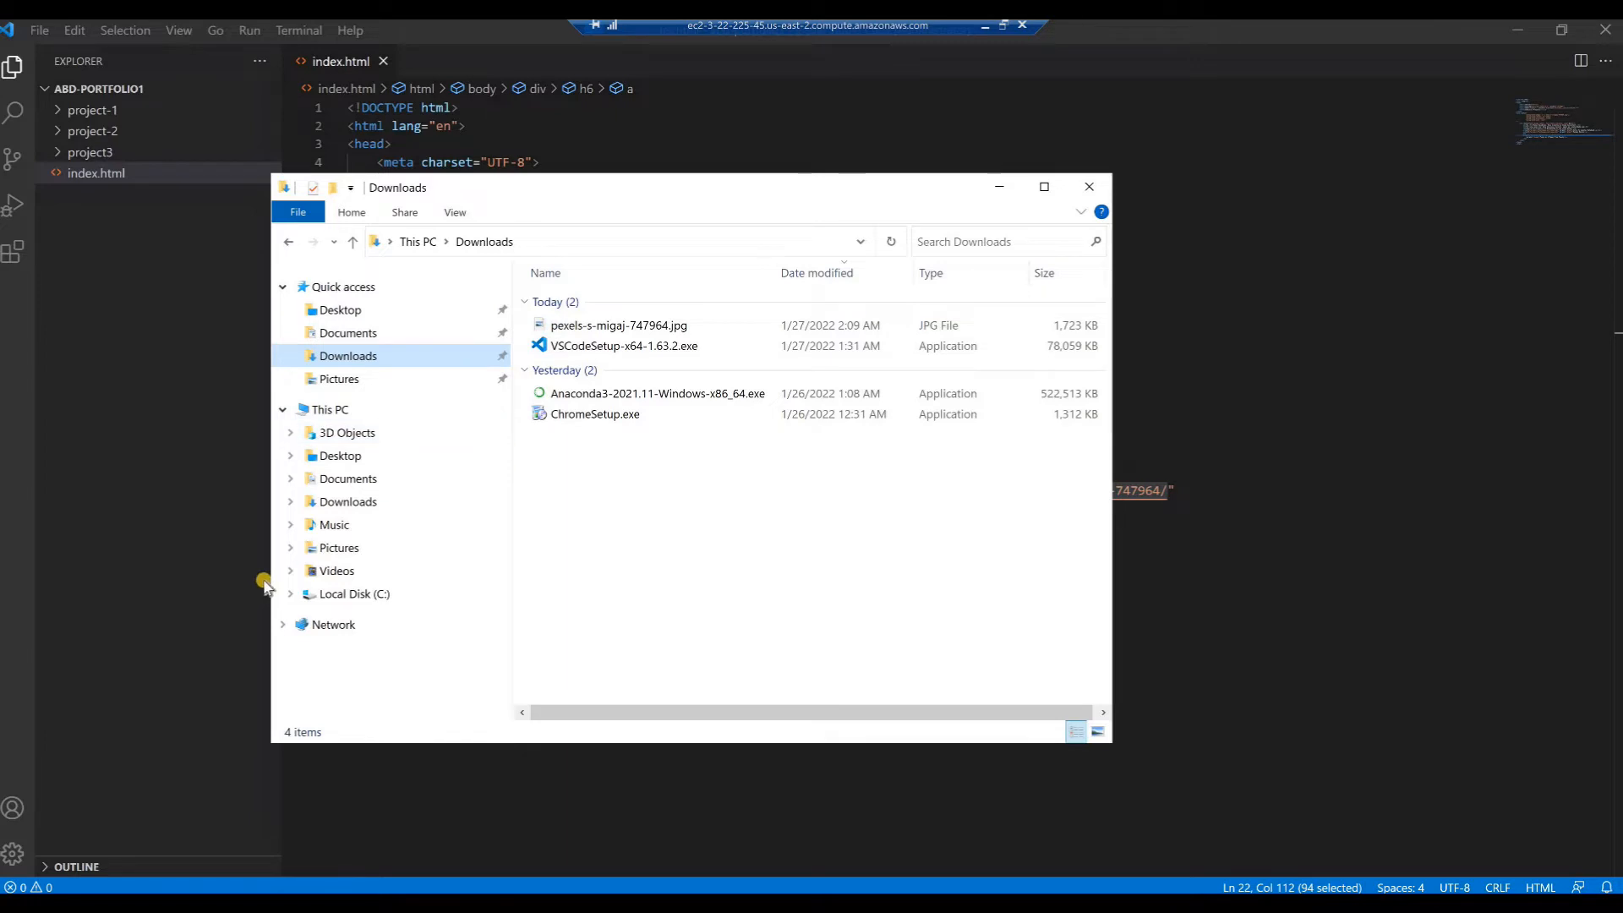
pyautogui.click(290, 595)
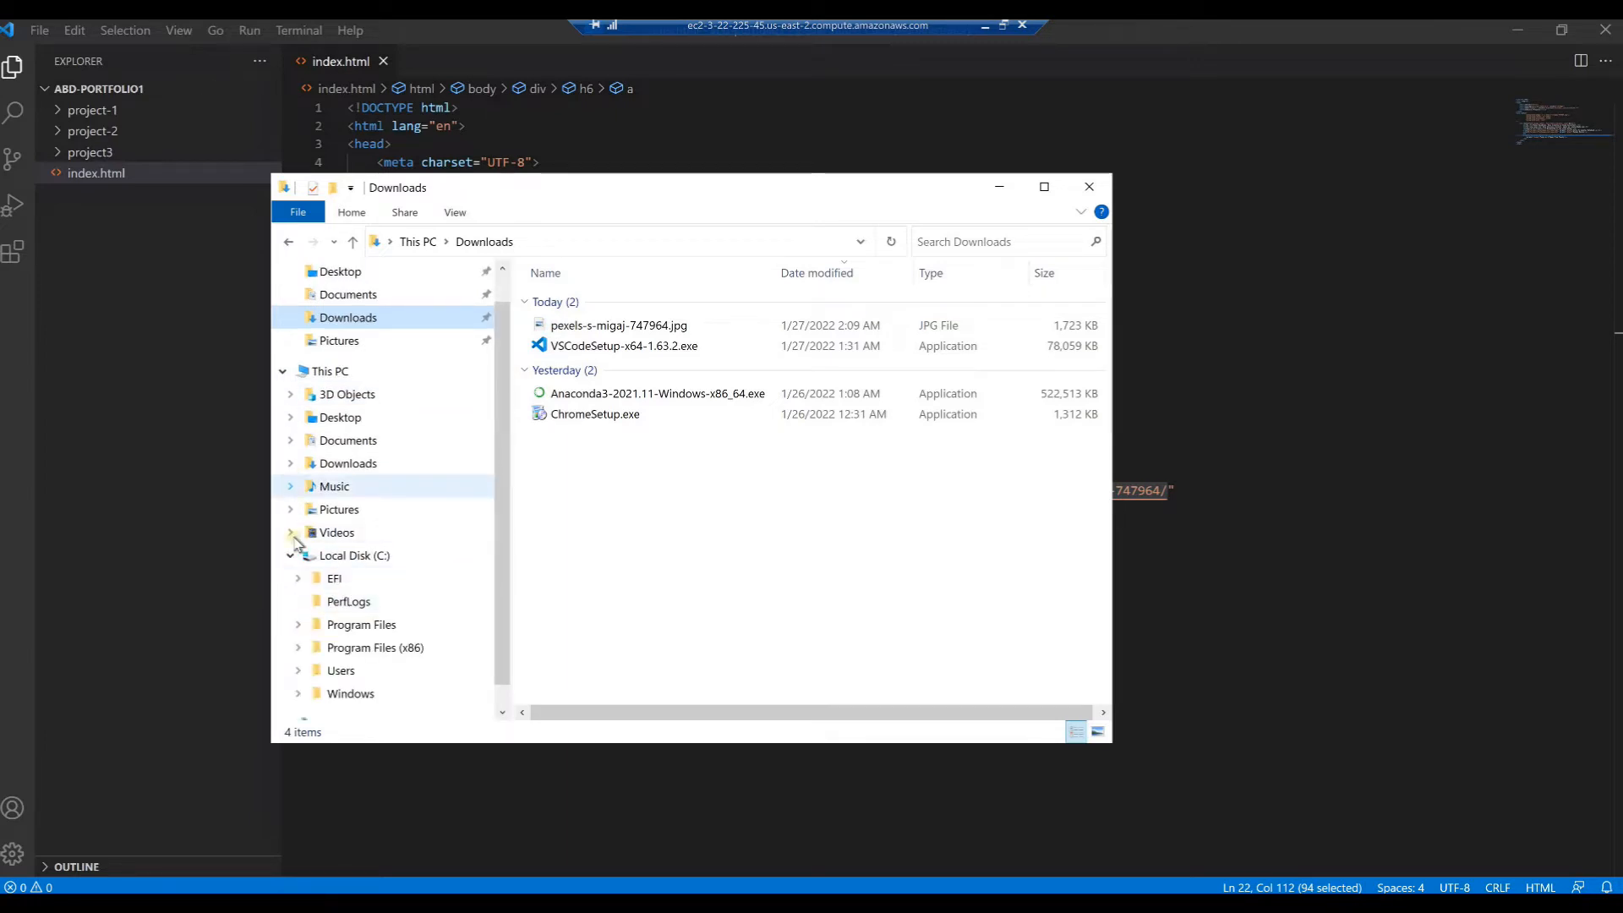
pyautogui.click(300, 648)
pyautogui.scroll(-1, 302, 642)
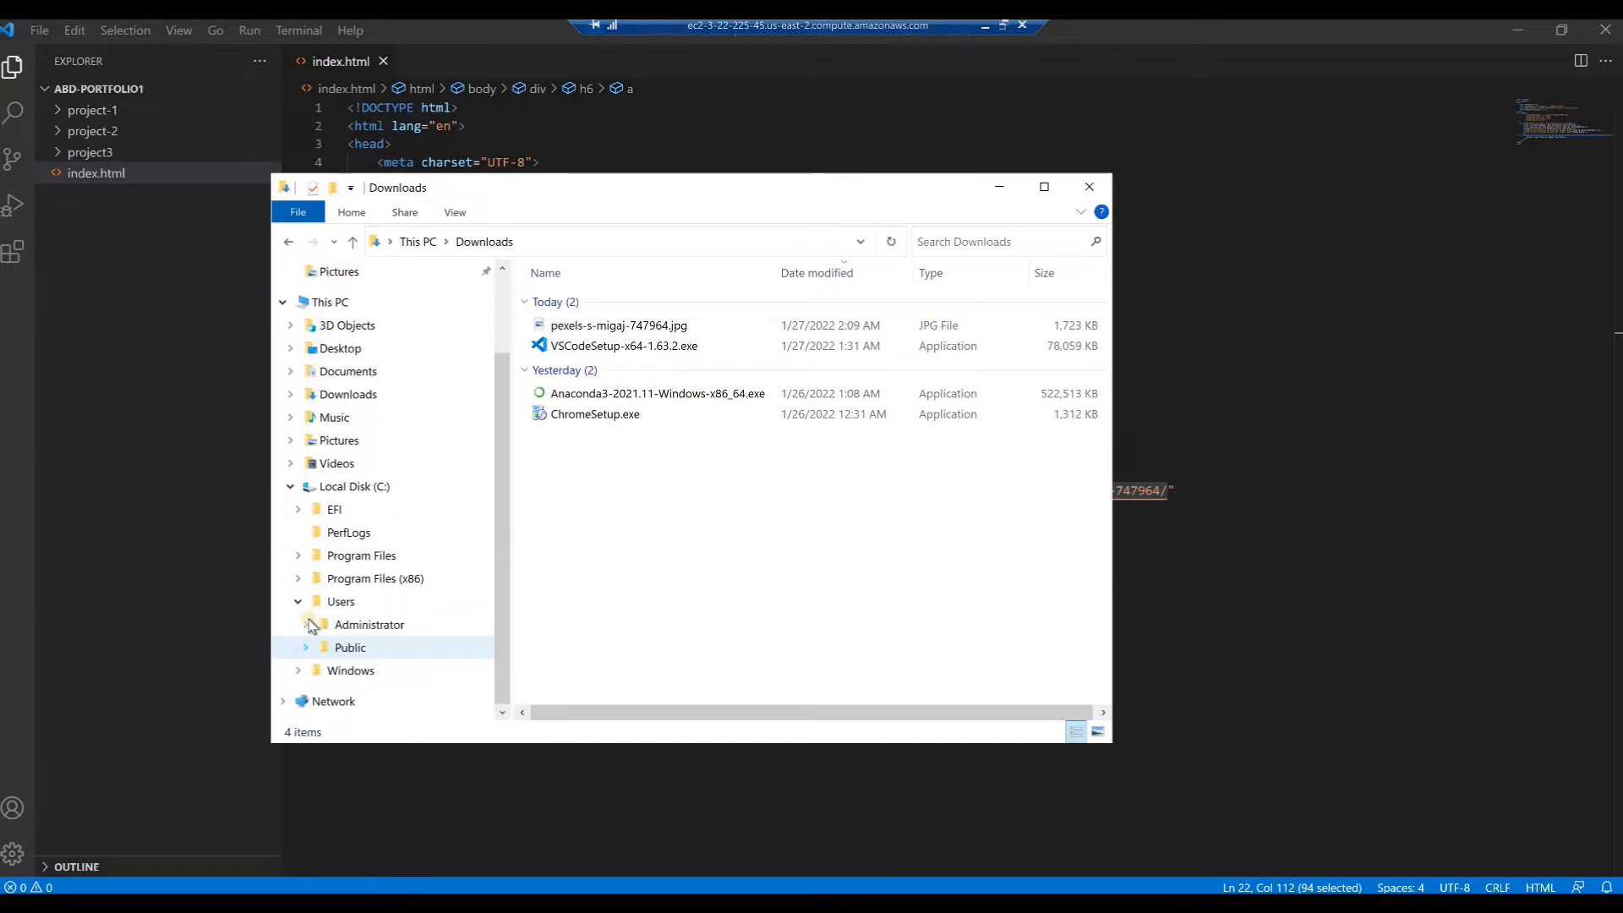
pyautogui.click(305, 625)
# Move pexels-s-migaj-747964.jpg from Downloads into the abd-portfolio1 folder
pyautogui.click(552, 329)
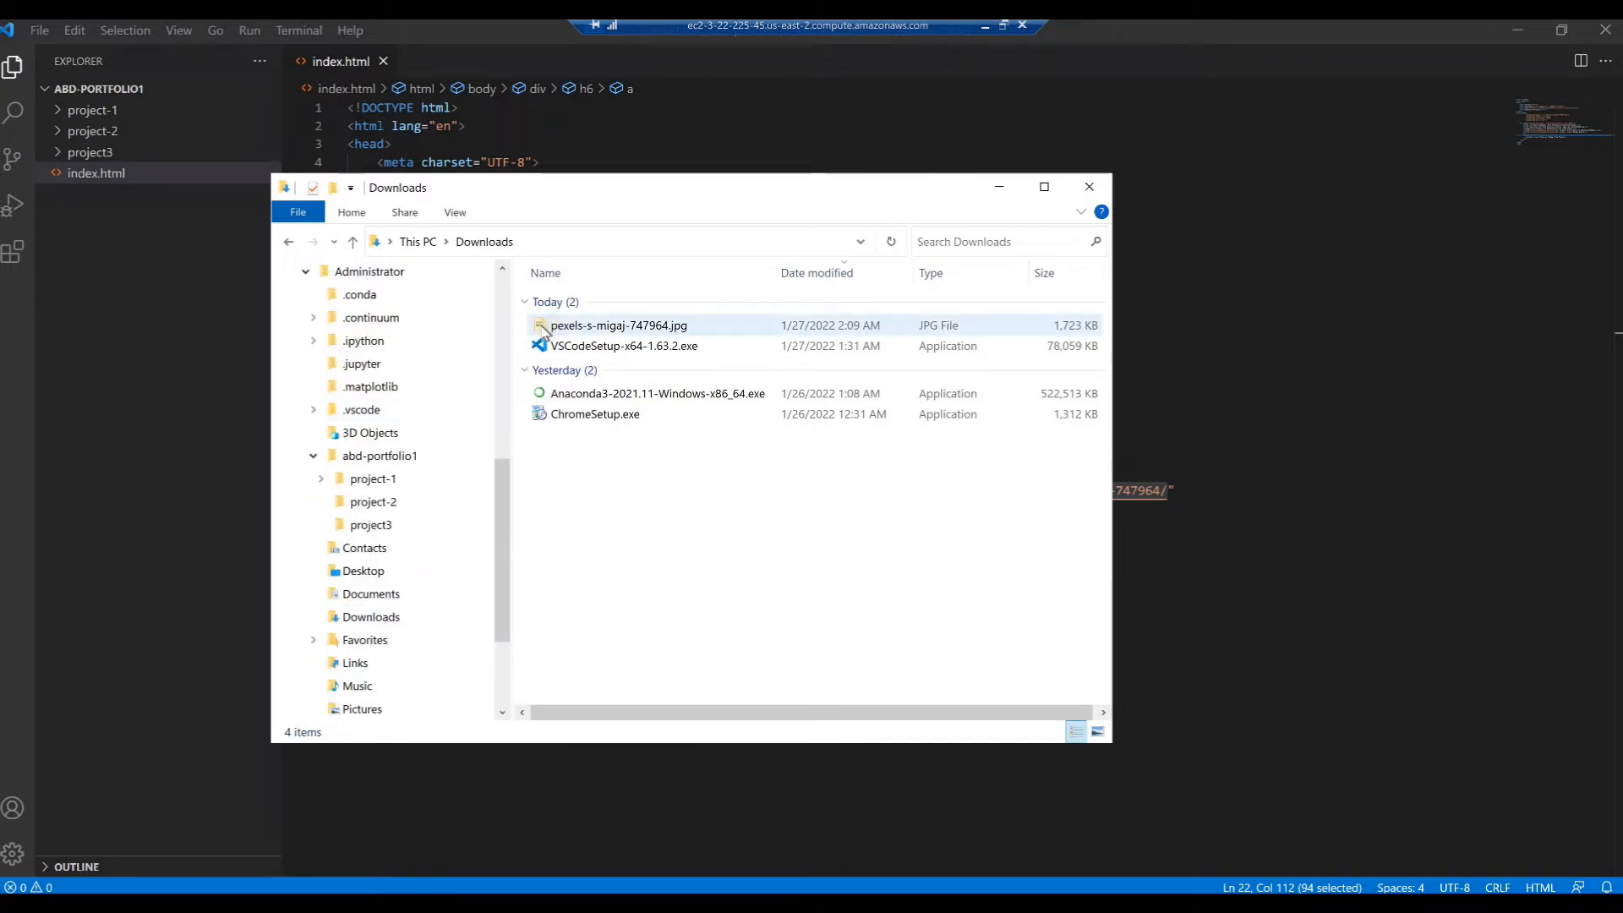
pyautogui.click(545, 330)
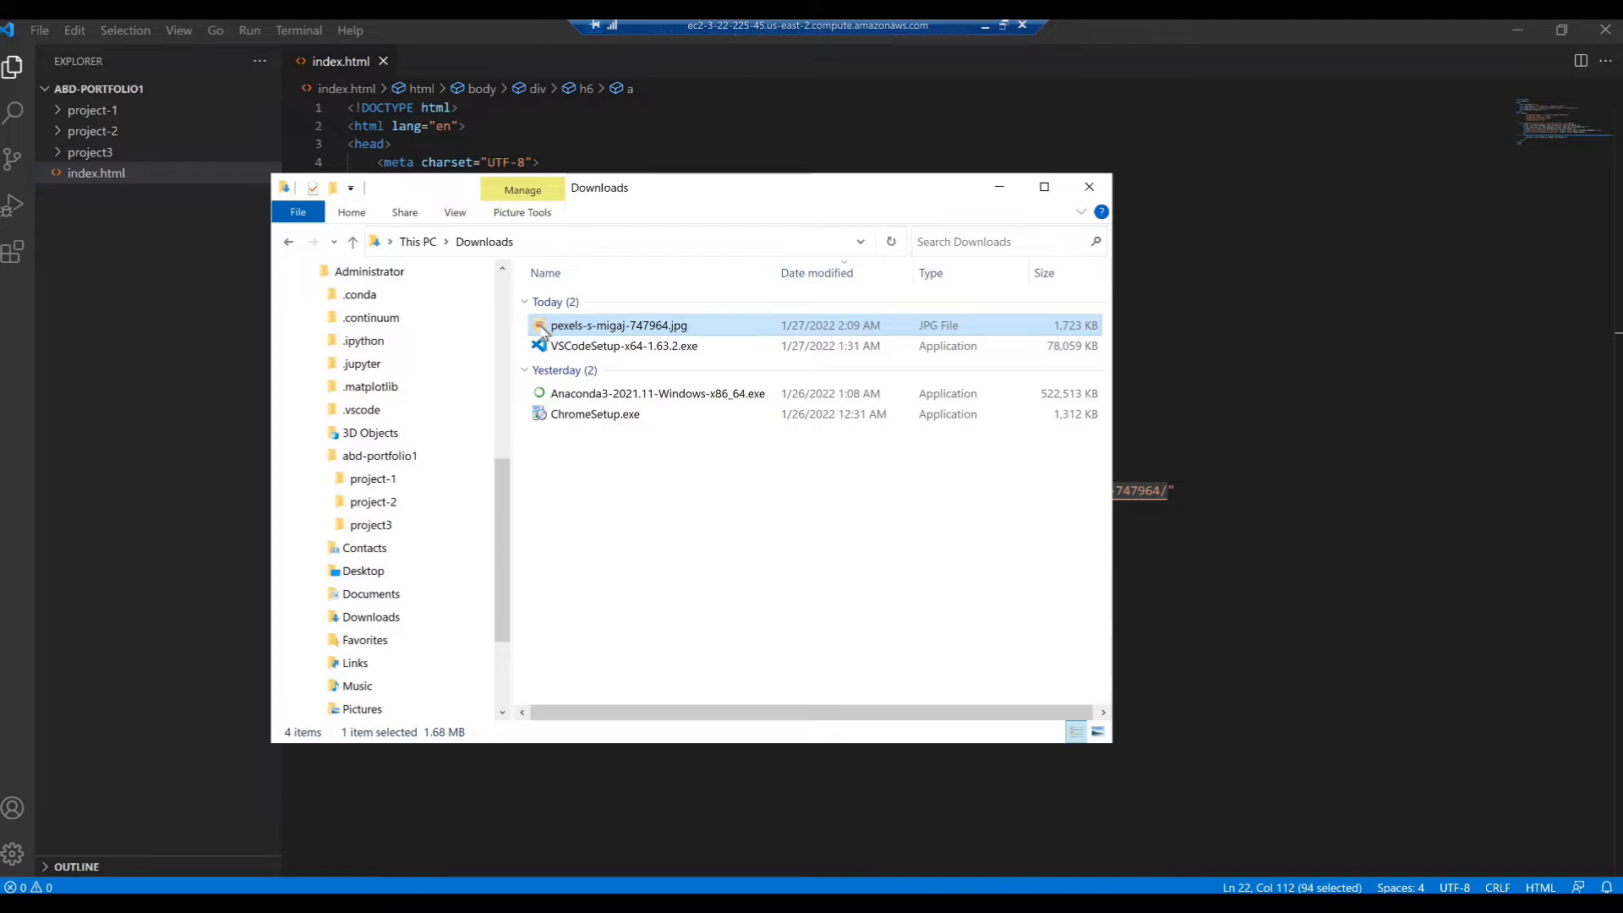
pyautogui.moveTo(498, 353); pyautogui.dragTo(408, 463)
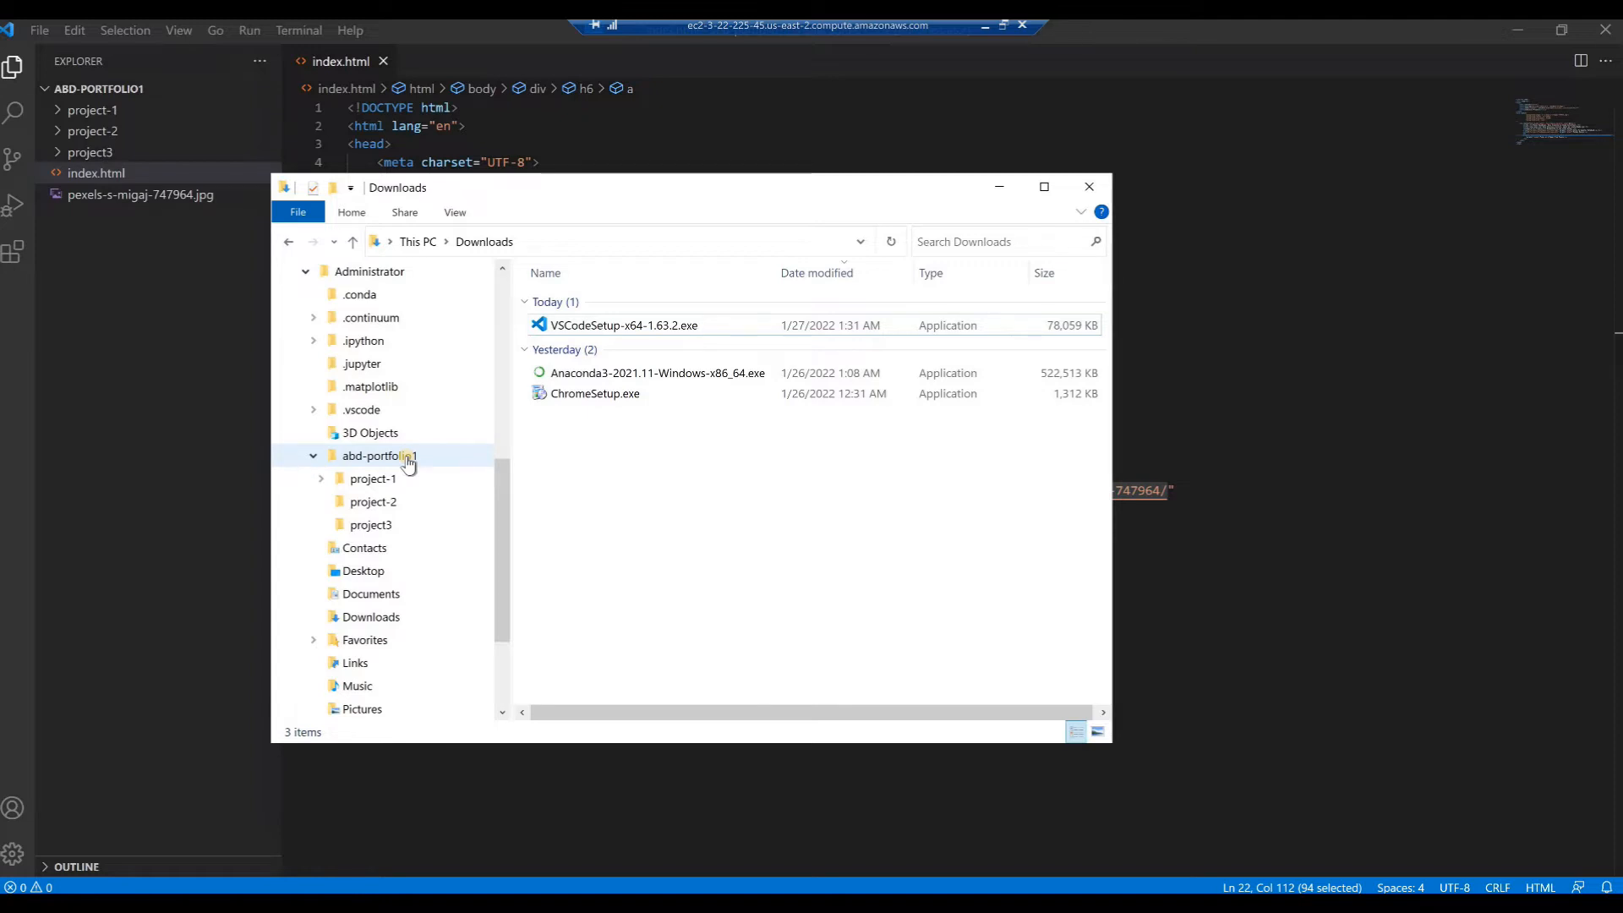
# Open pexels-s-migaj-747964.jpg from the abd-portfolio1 folder with Visual Studio Code
pyautogui.click(407, 457)
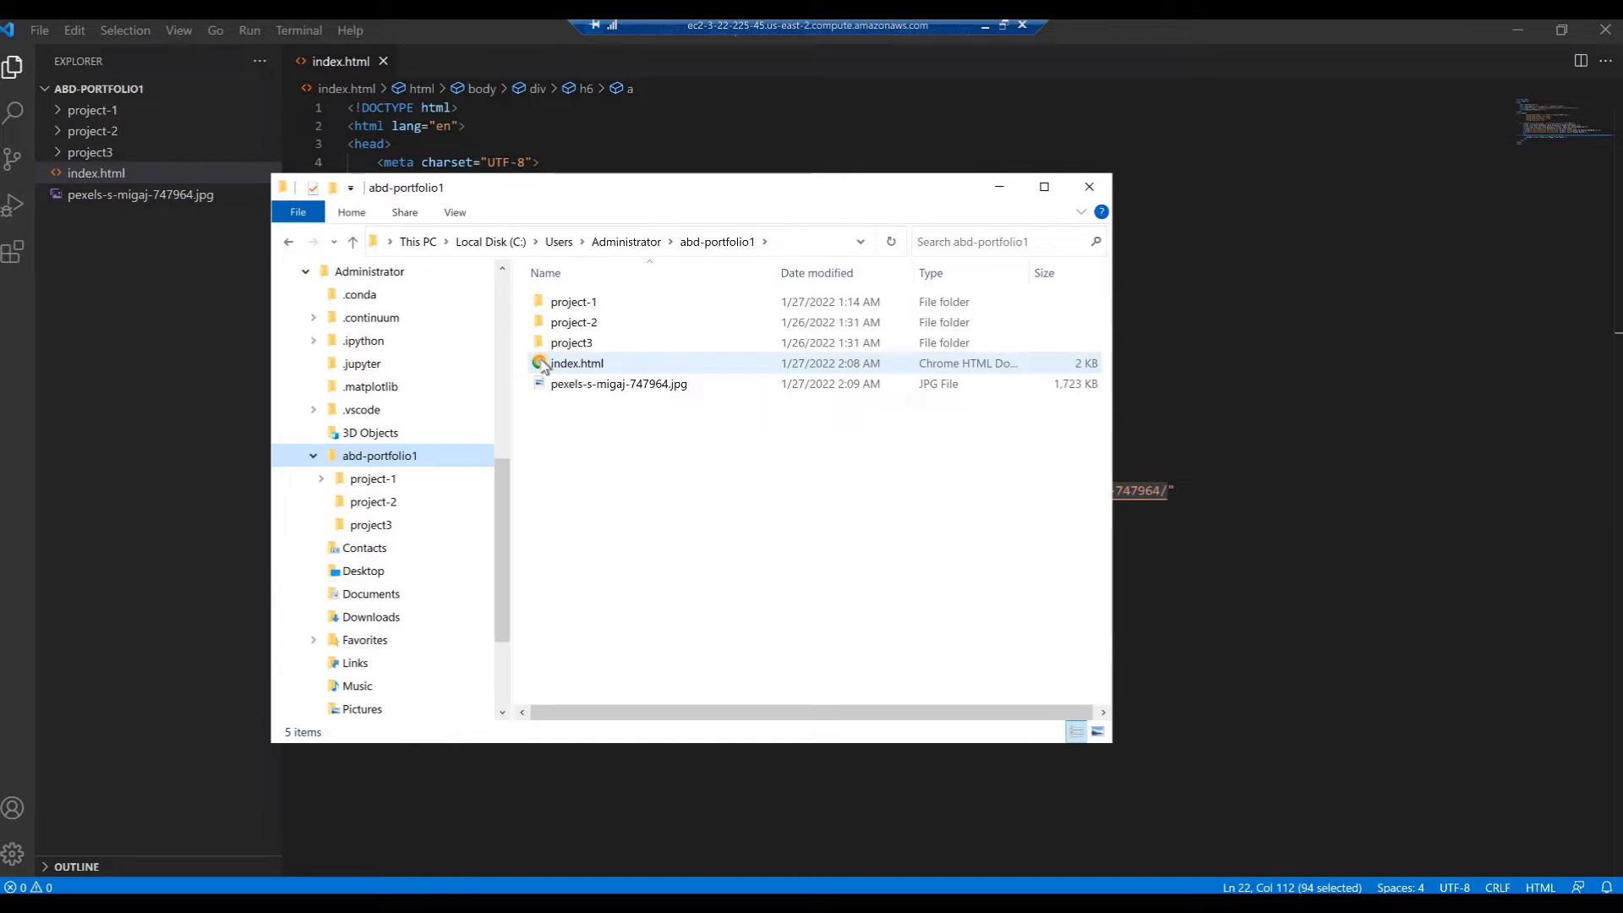
pyautogui.rightClick(557, 388)
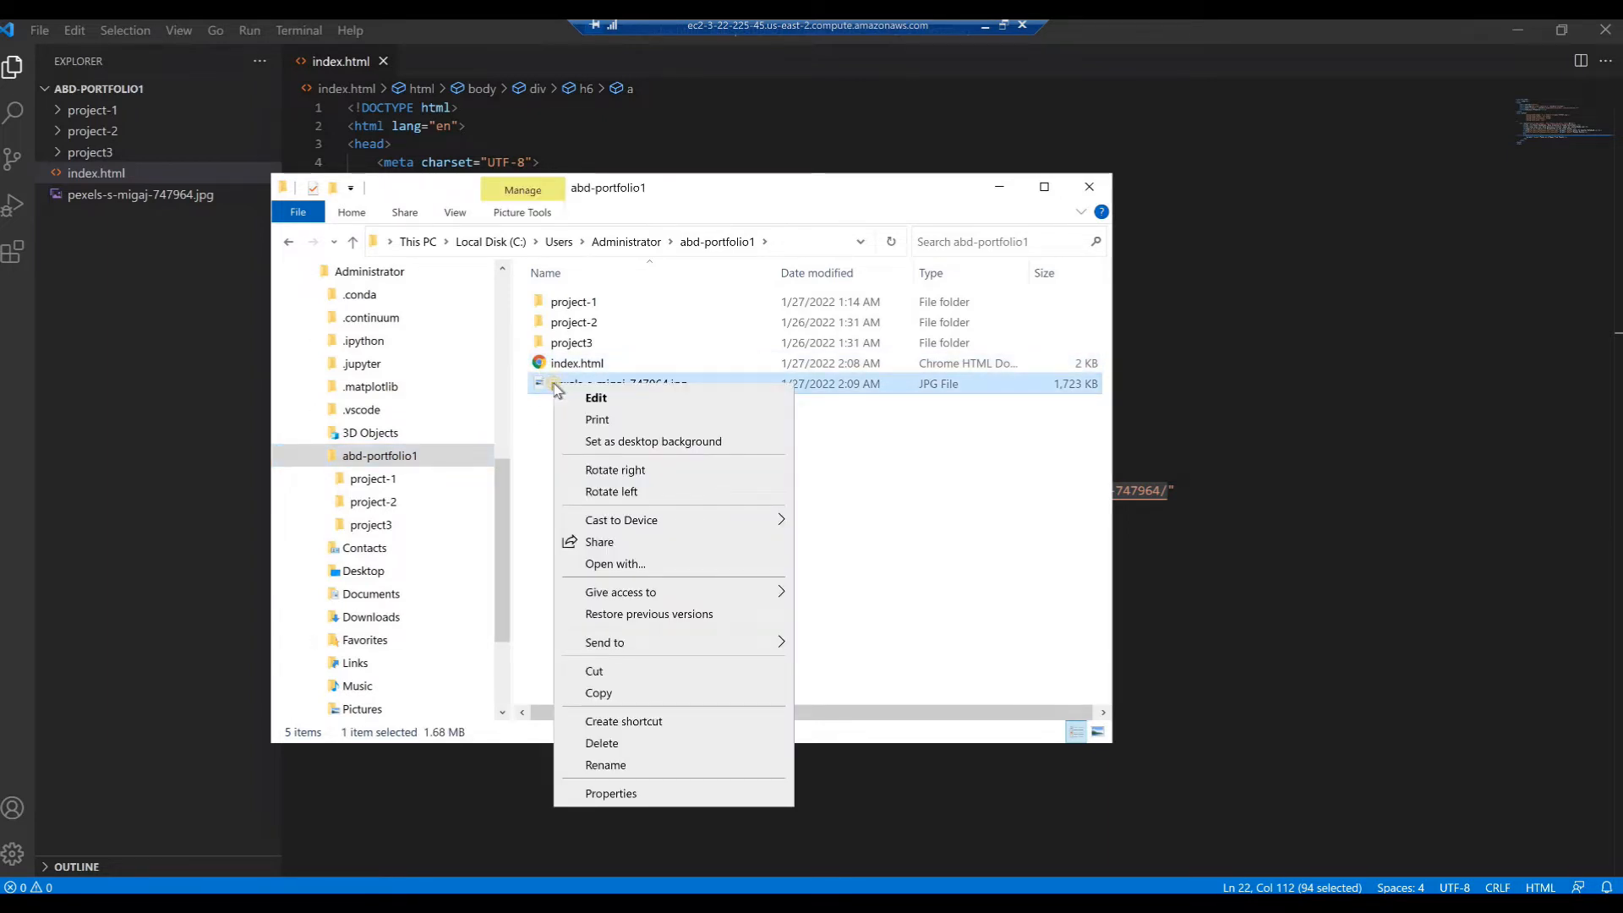
pyautogui.click(616, 564)
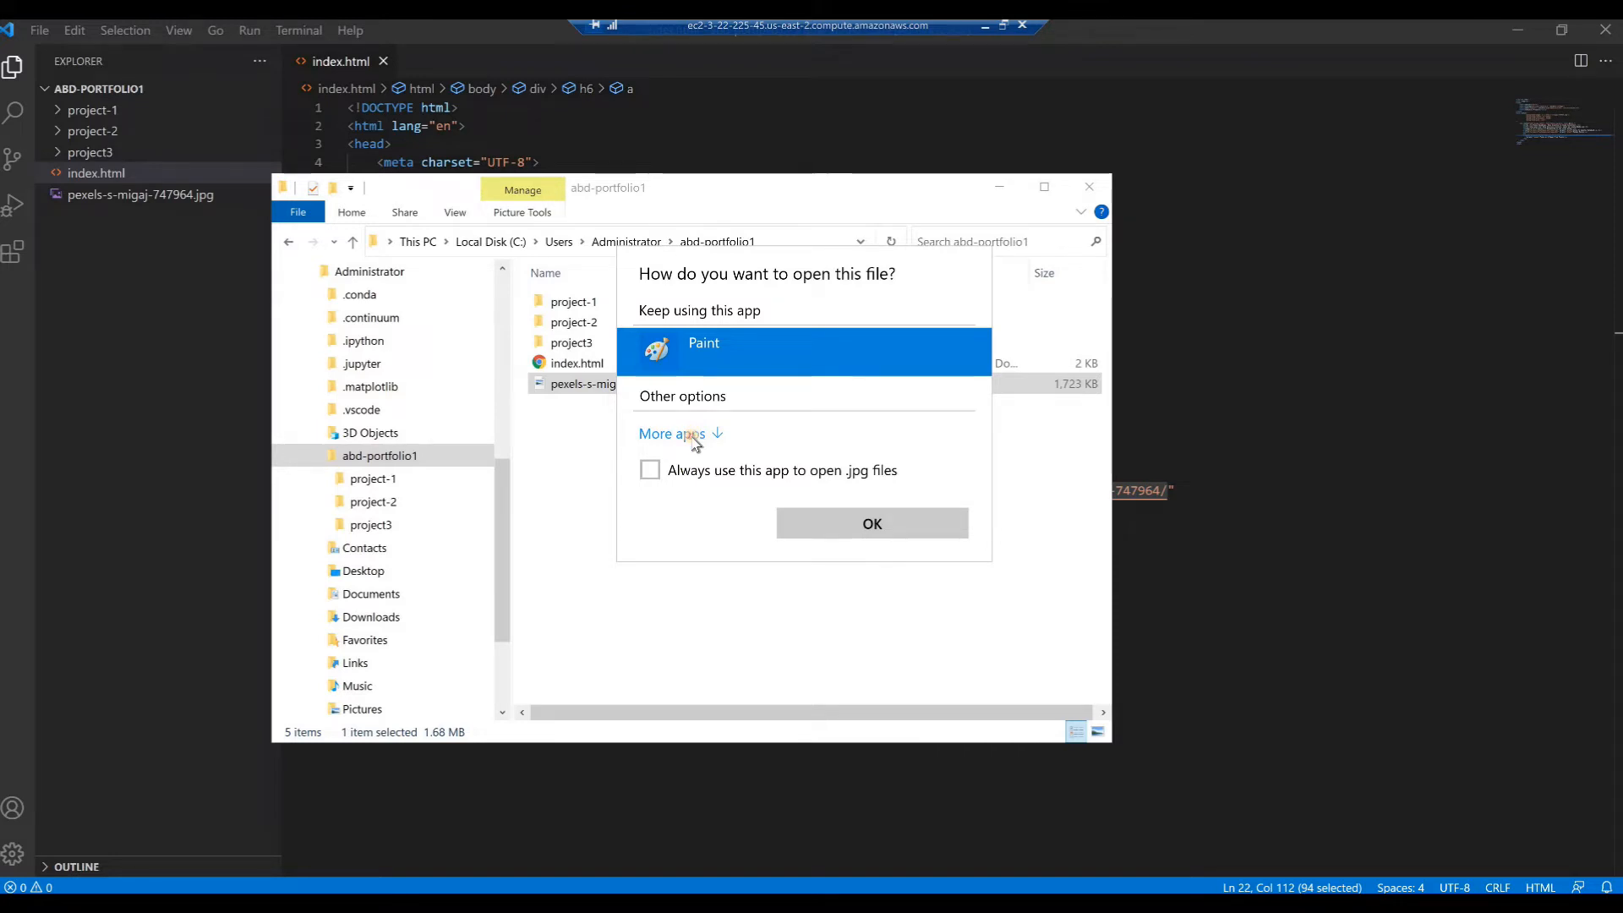
pyautogui.click(676, 433)
pyautogui.click(693, 440)
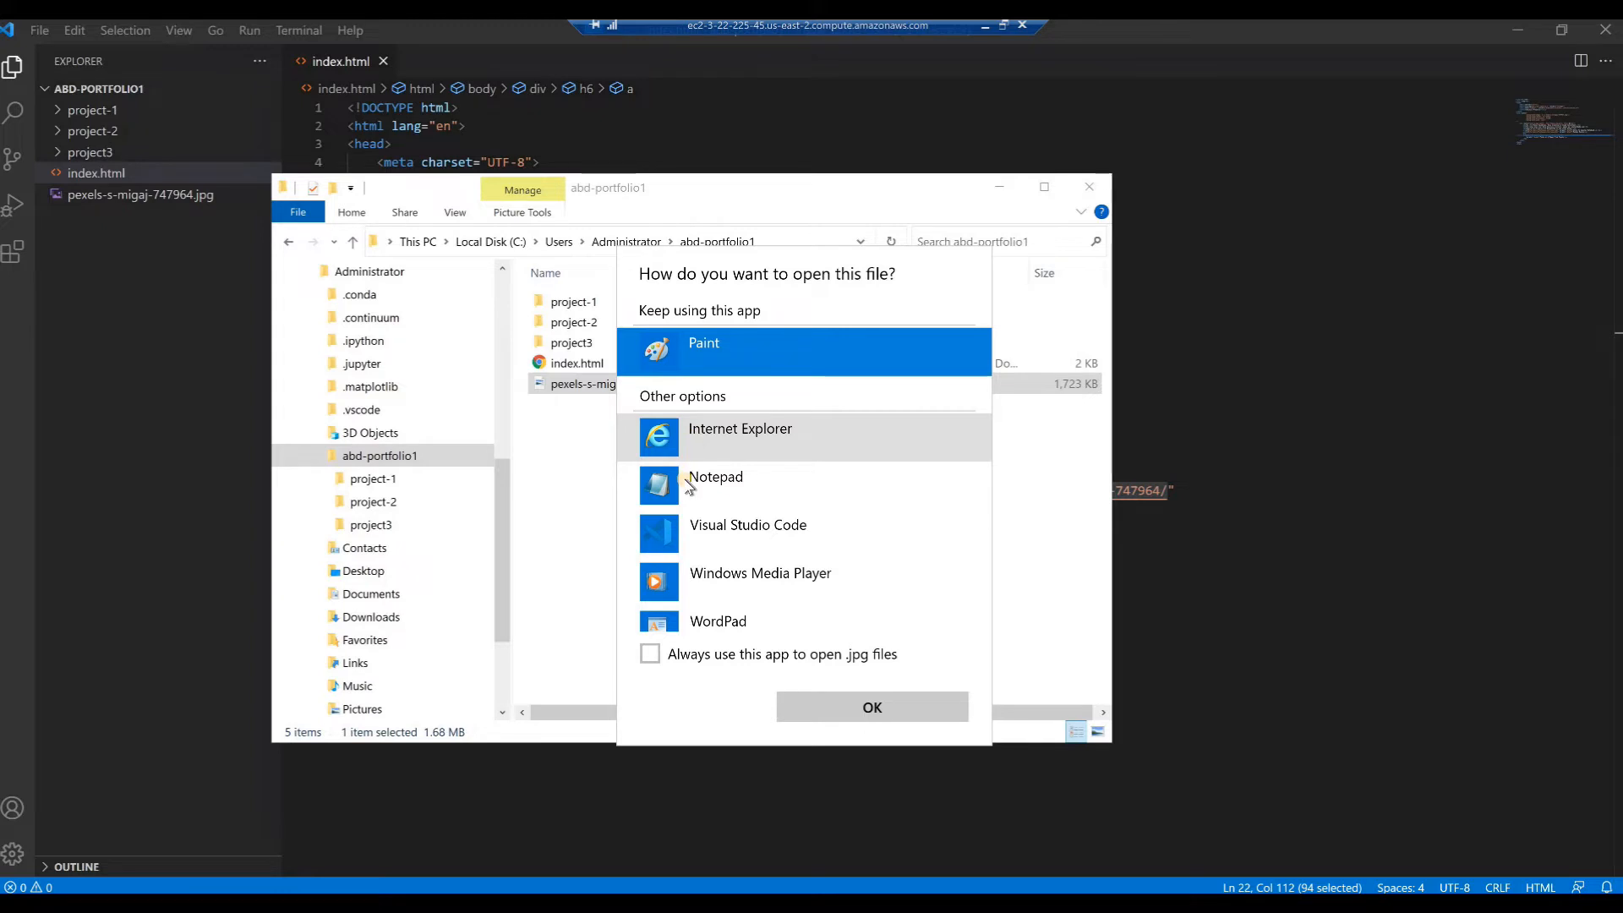
pyautogui.click(701, 533)
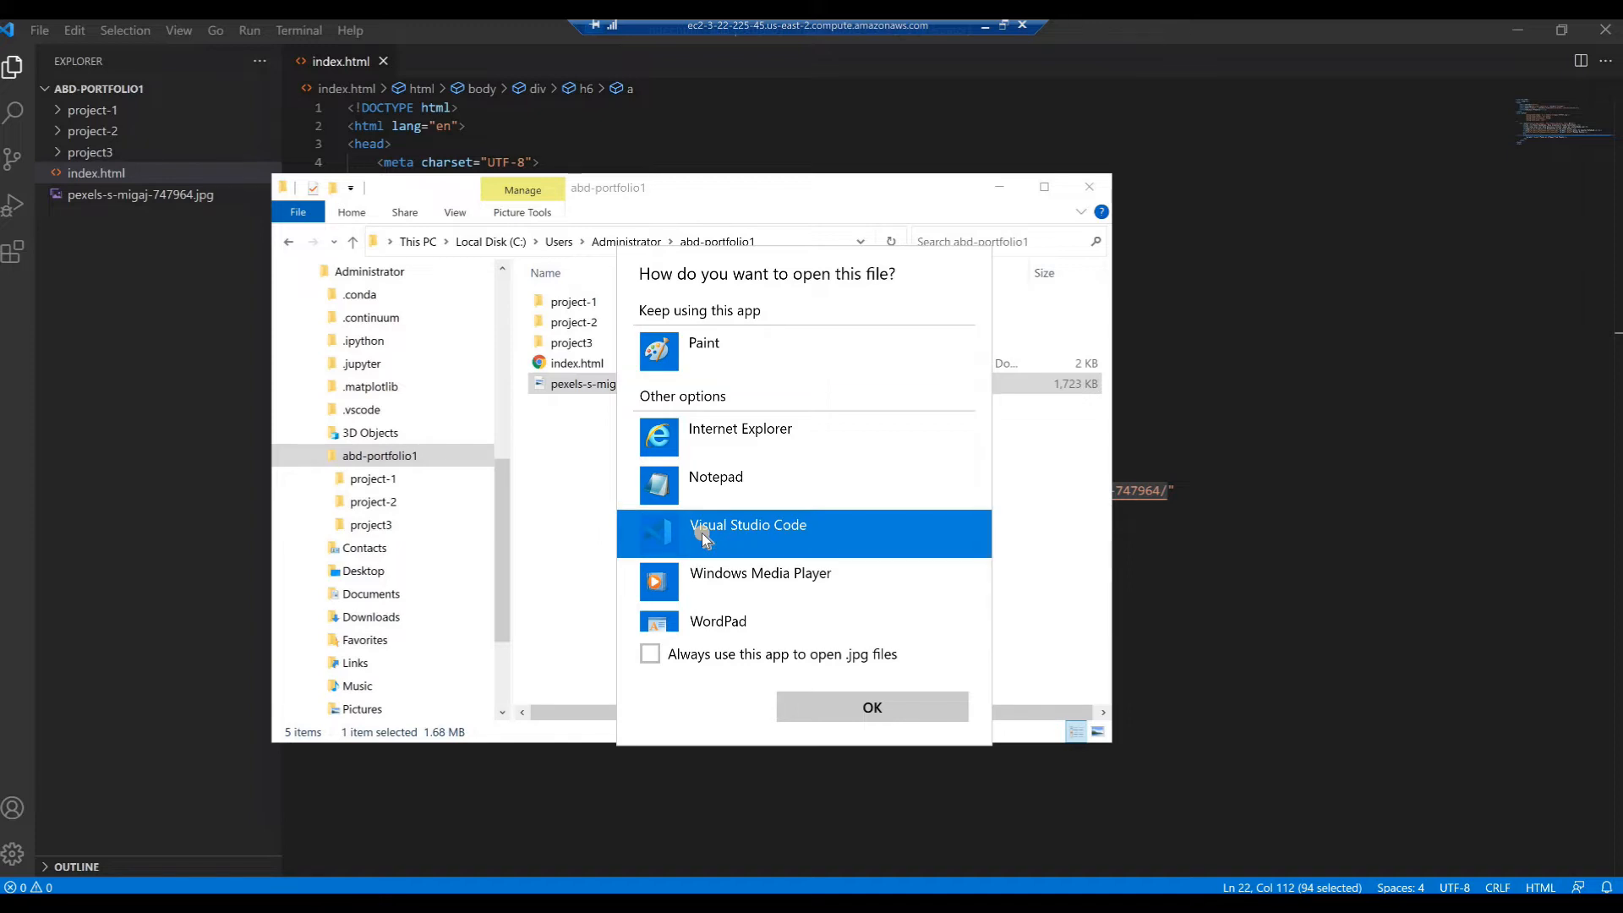
pyautogui.click(834, 715)
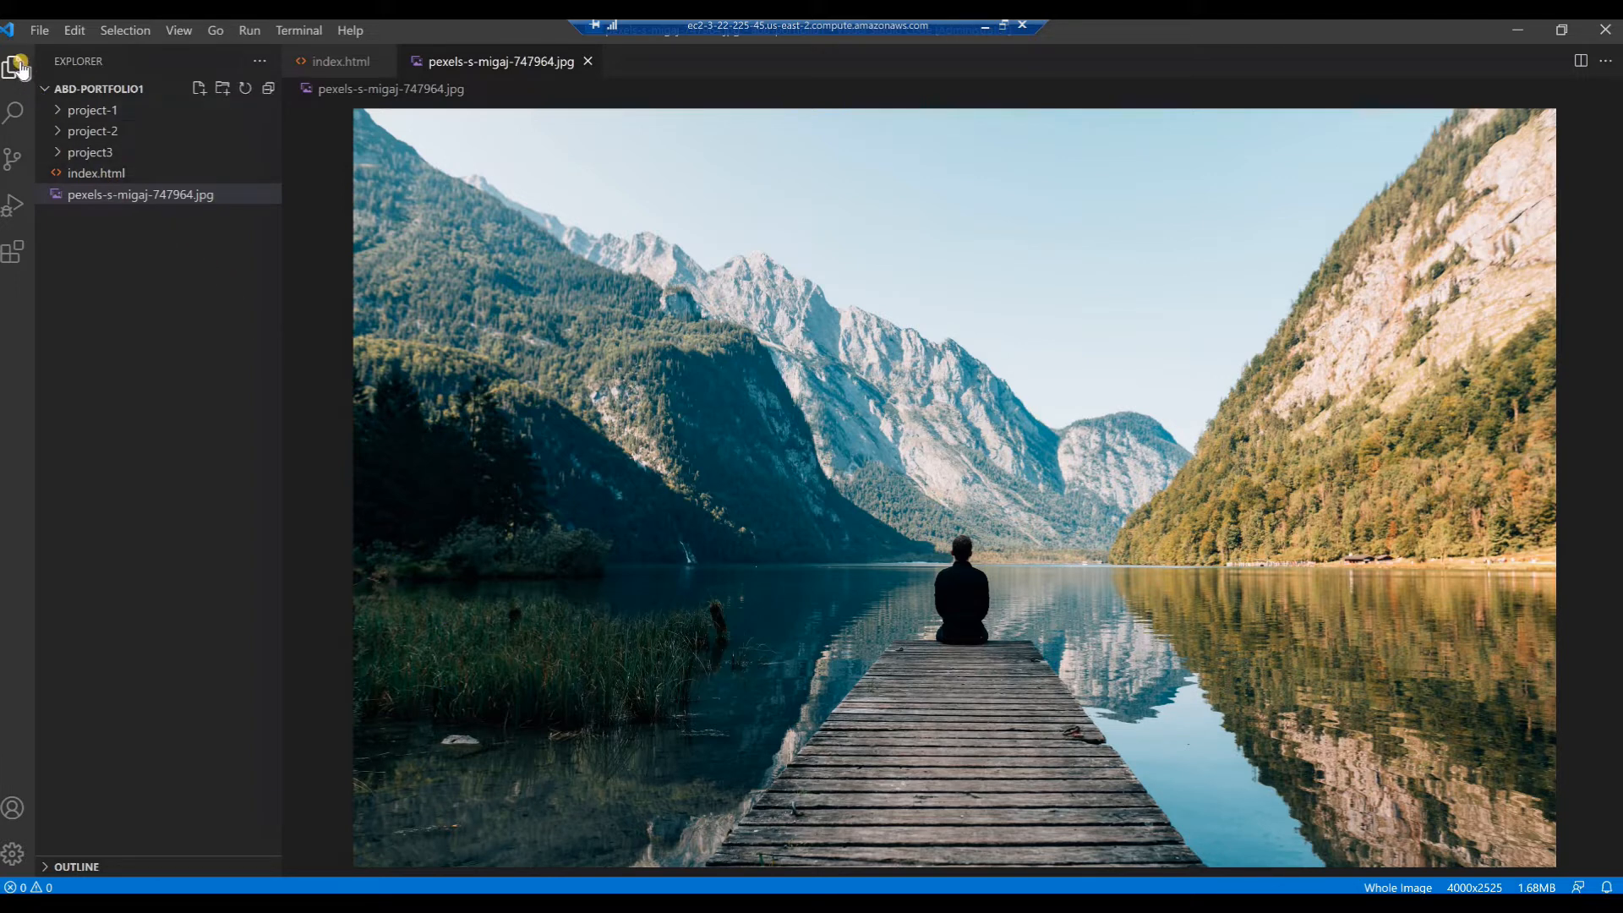
# Find and install the Live Server extension by Ritwick Dey, and close its details page
pyautogui.click(14, 252)
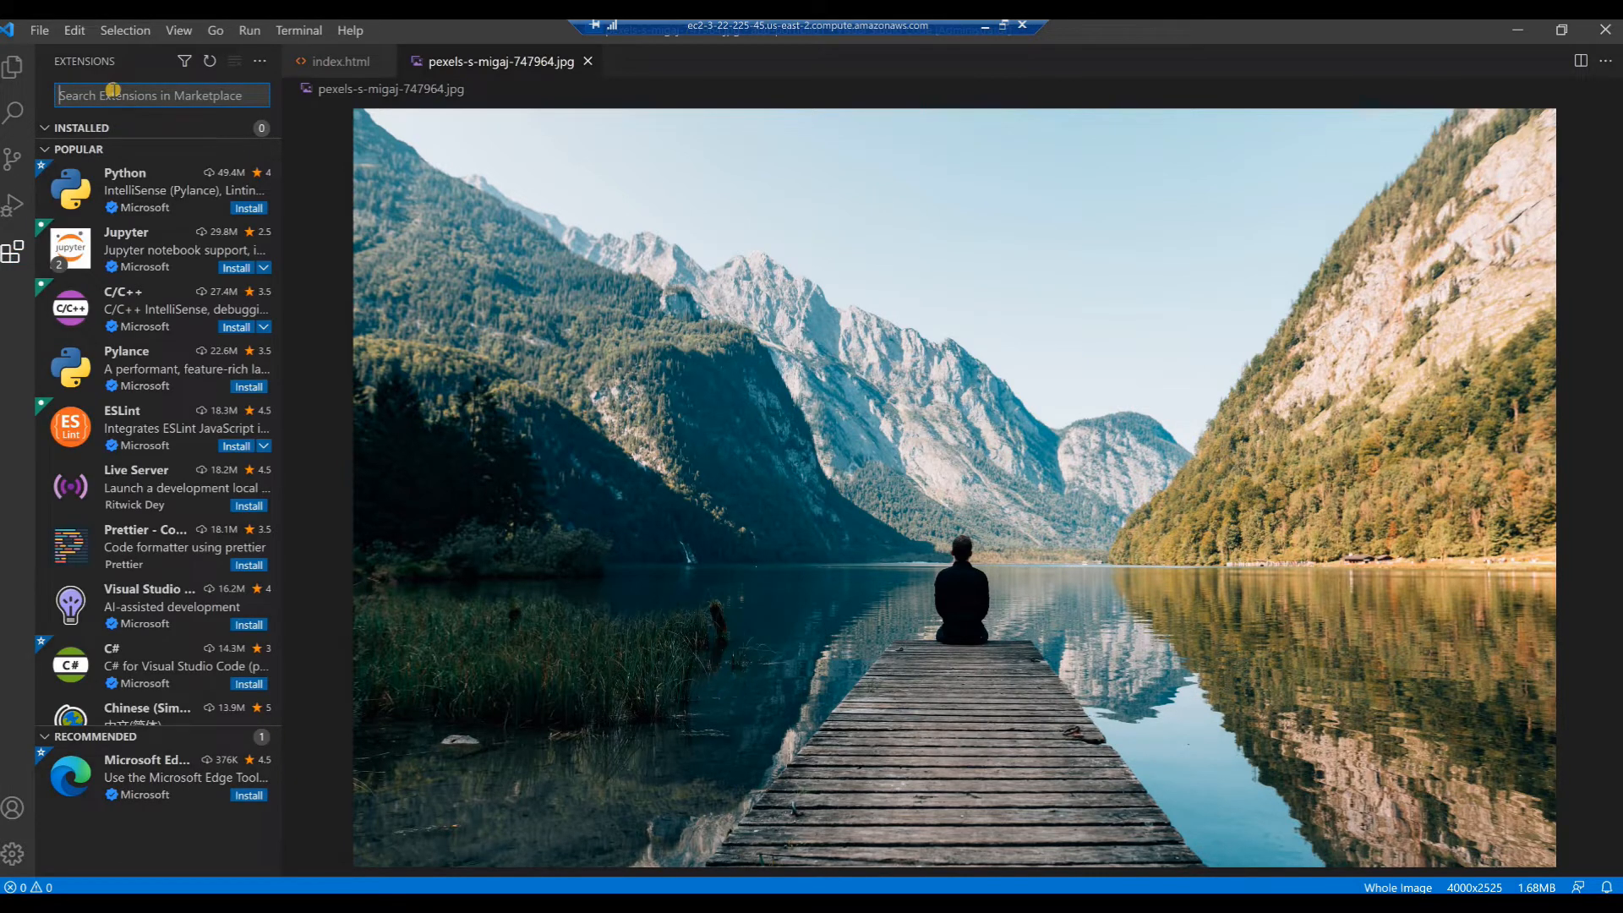
pyautogui.write('Live Server')
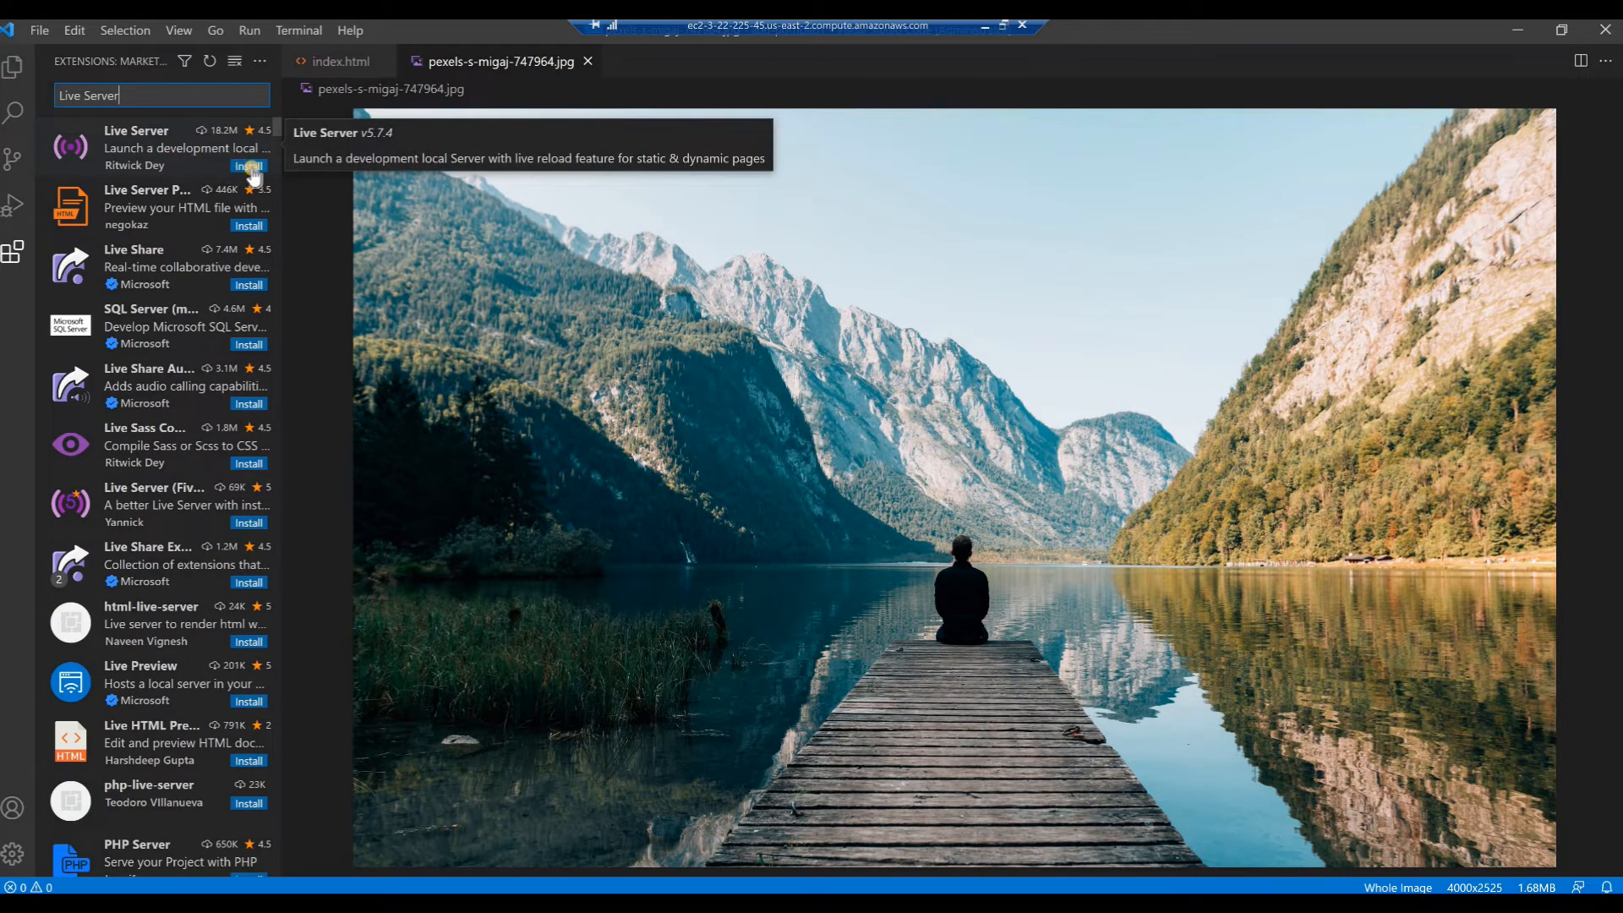
pyautogui.click(249, 167)
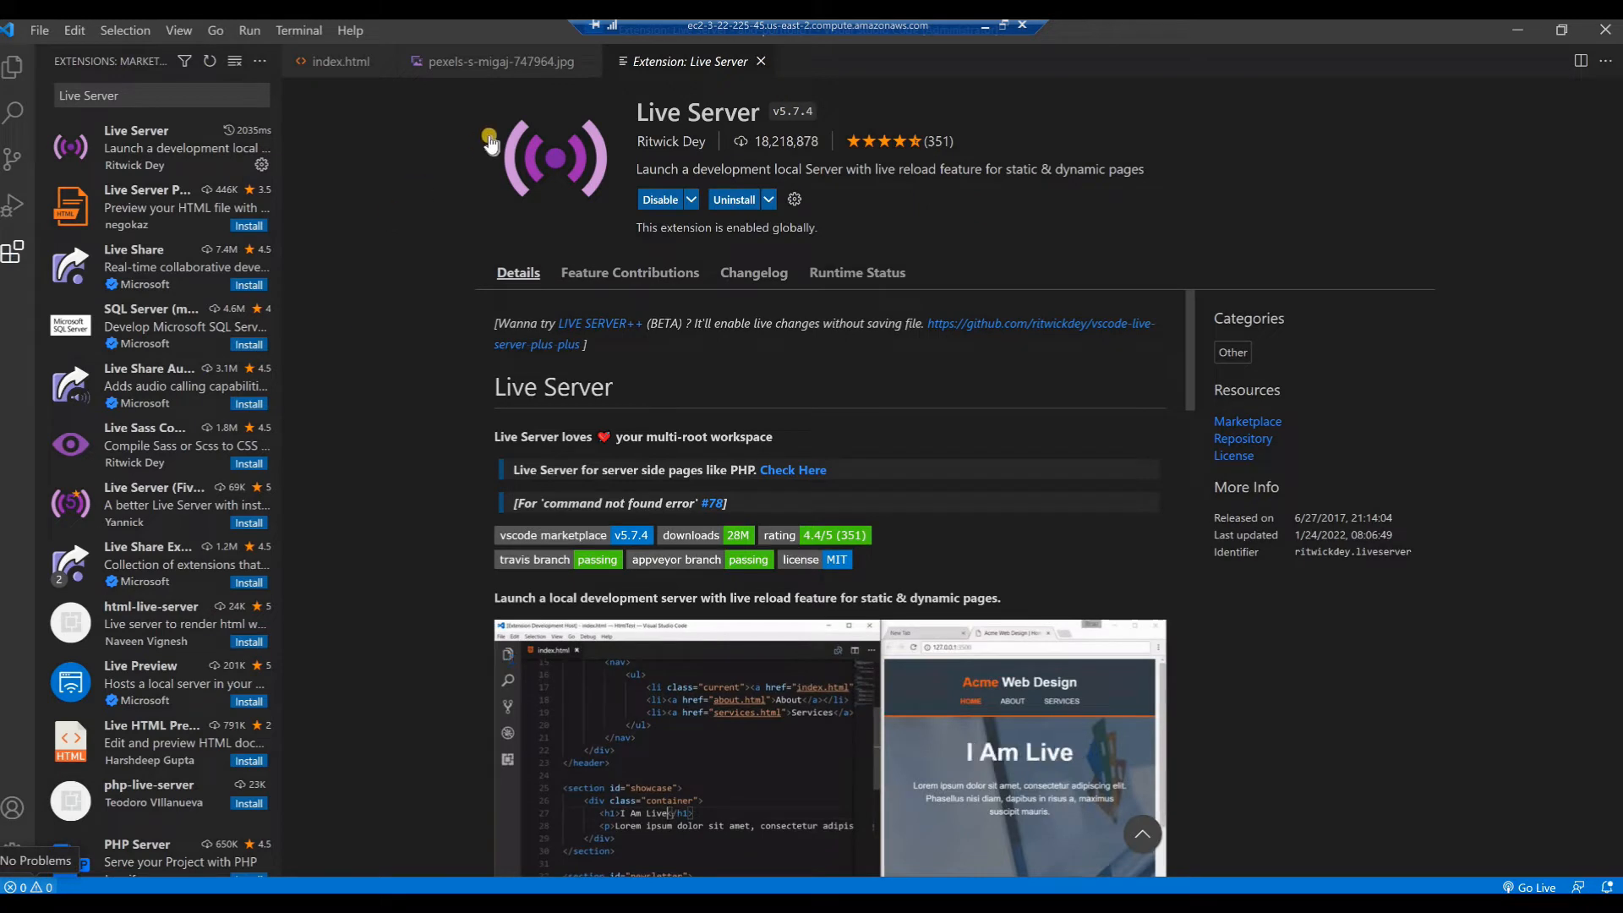
pyautogui.click(760, 61)
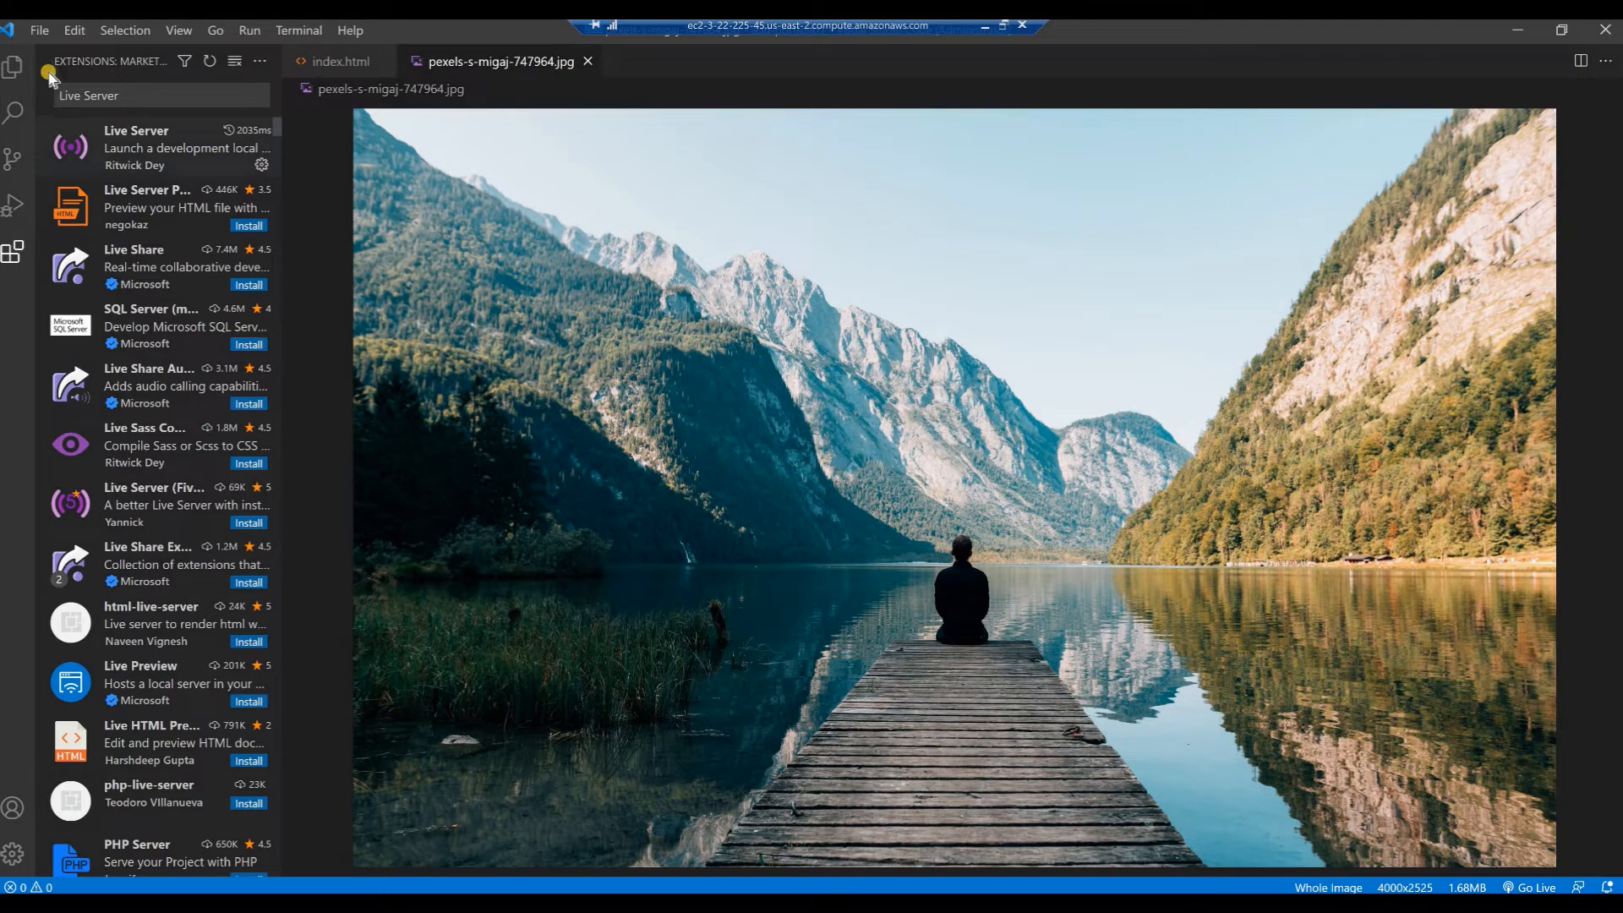
# Return to index.html in the project files and launch it in the browser with Live Server
pyautogui.click(15, 70)
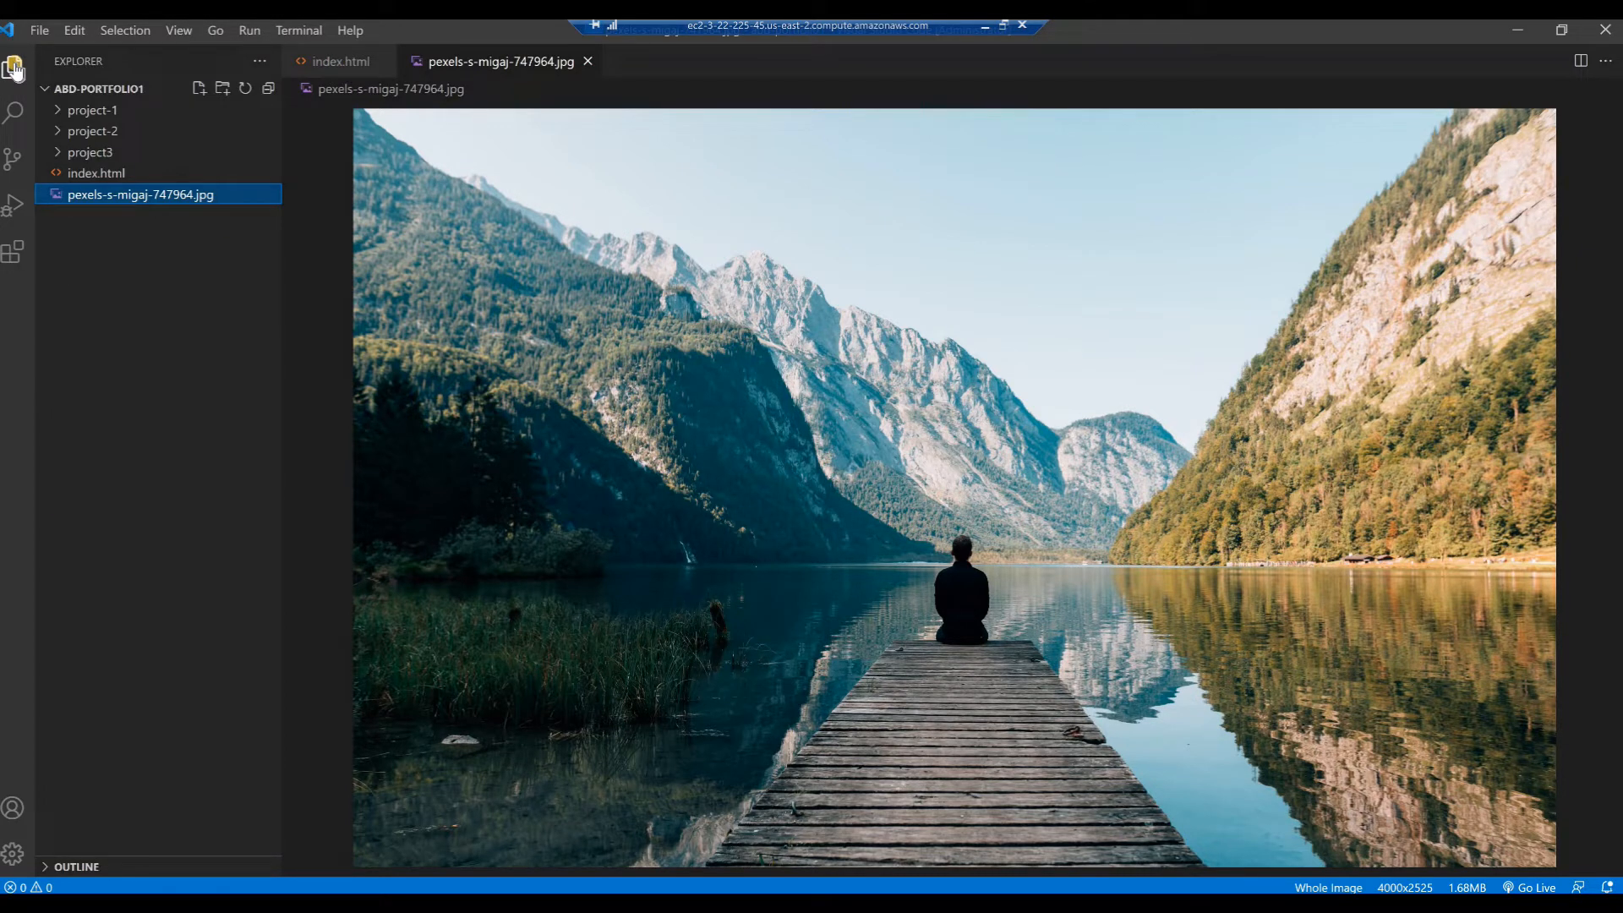
pyautogui.click(330, 65)
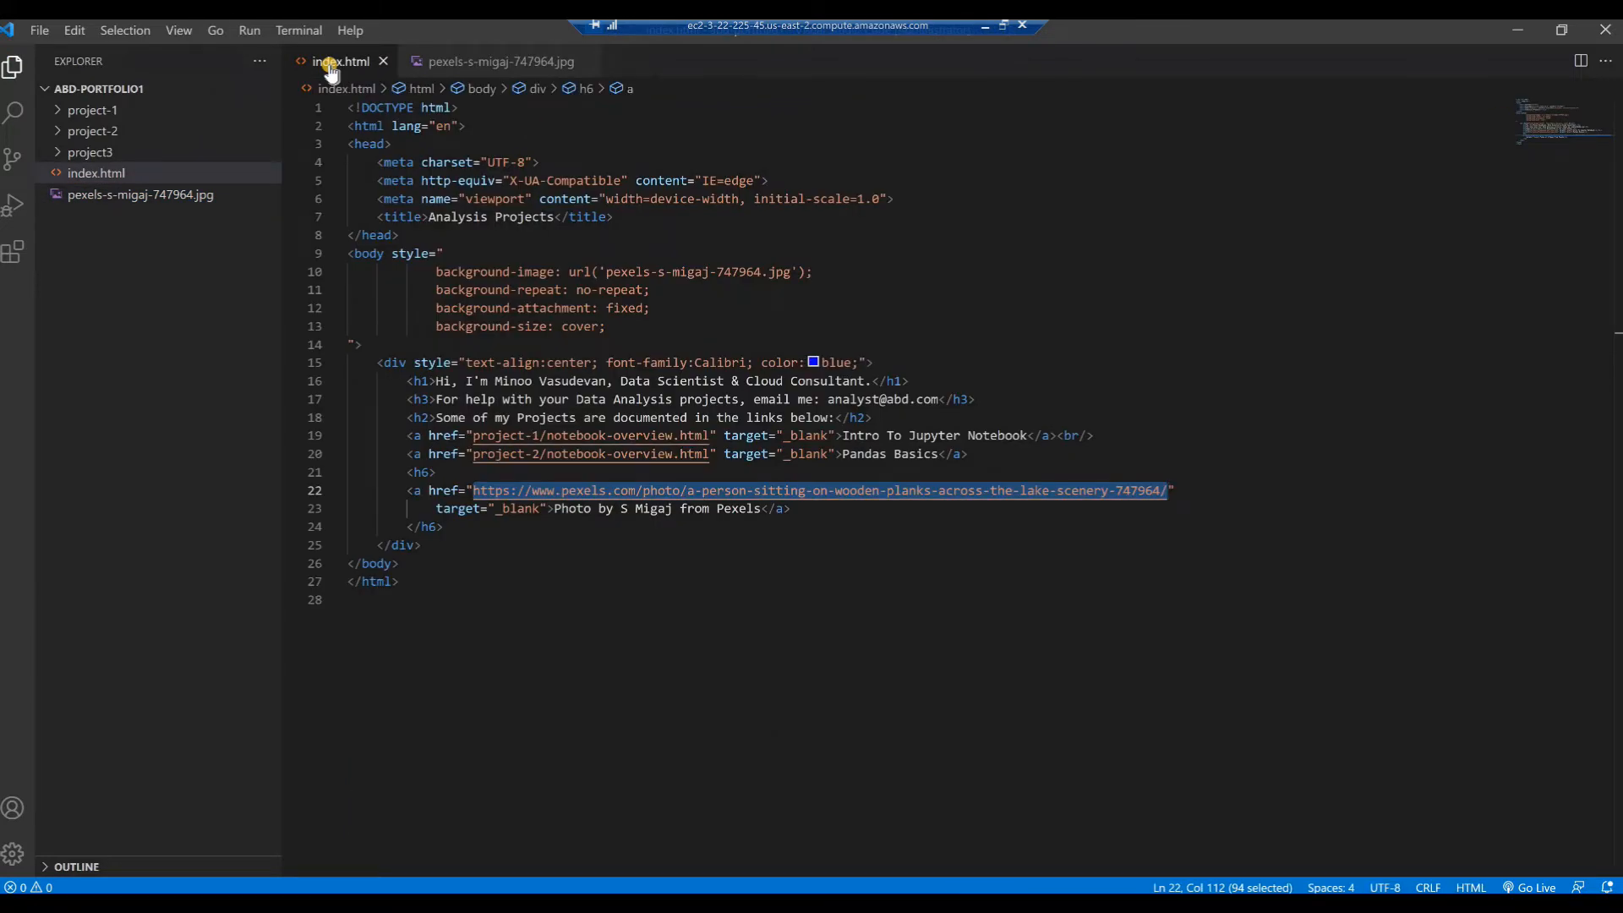
pyautogui.click(510, 547)
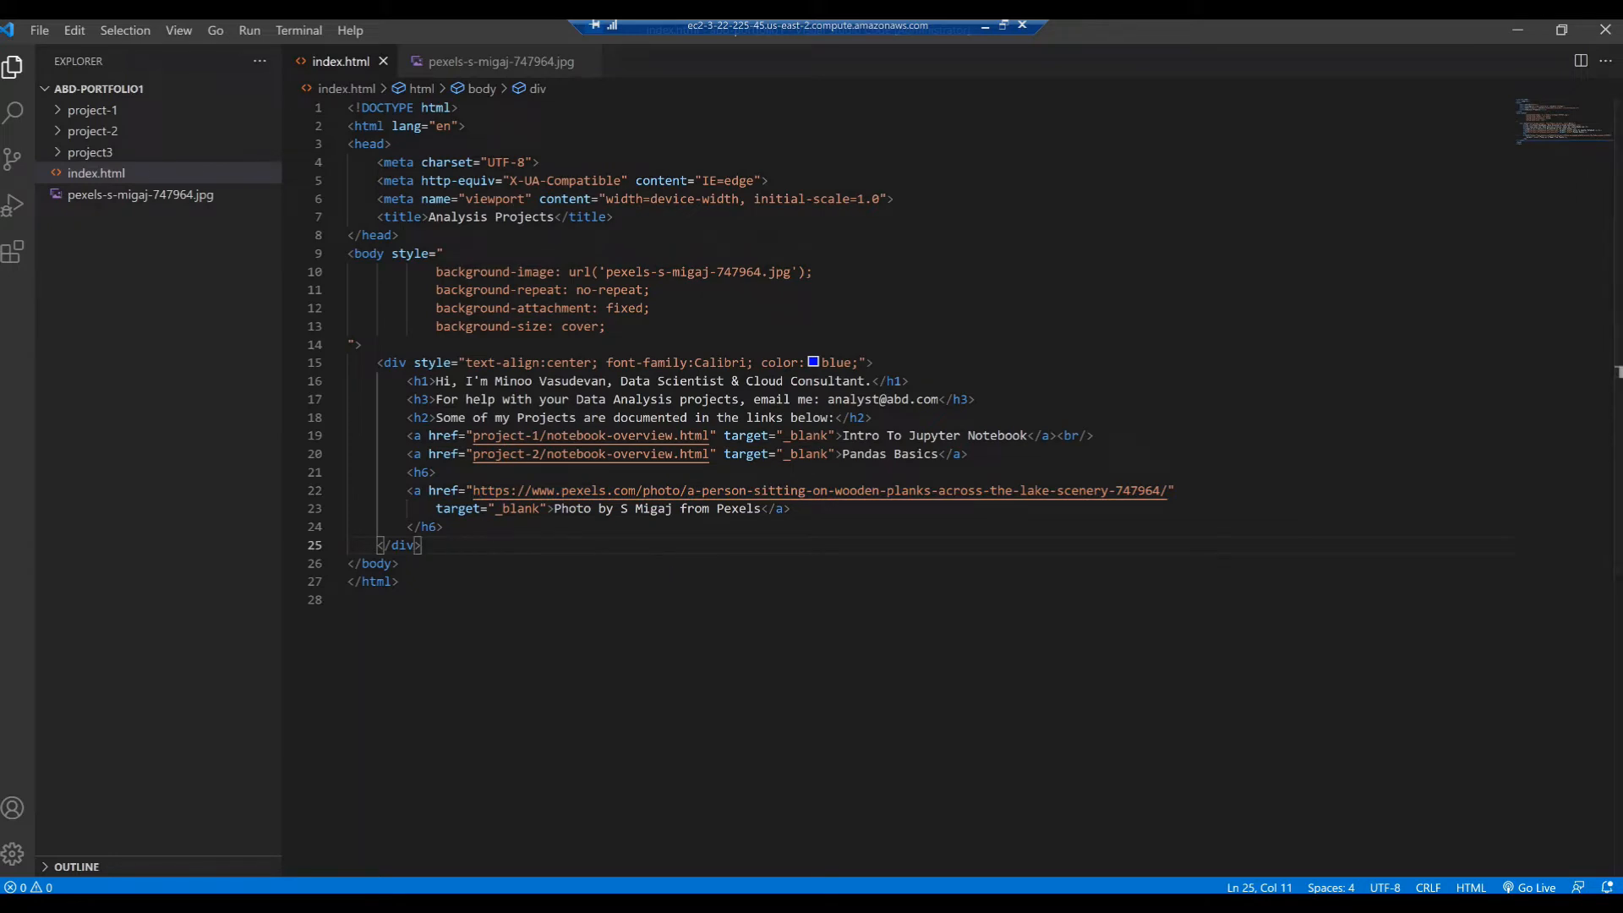
pyautogui.click(1525, 885)
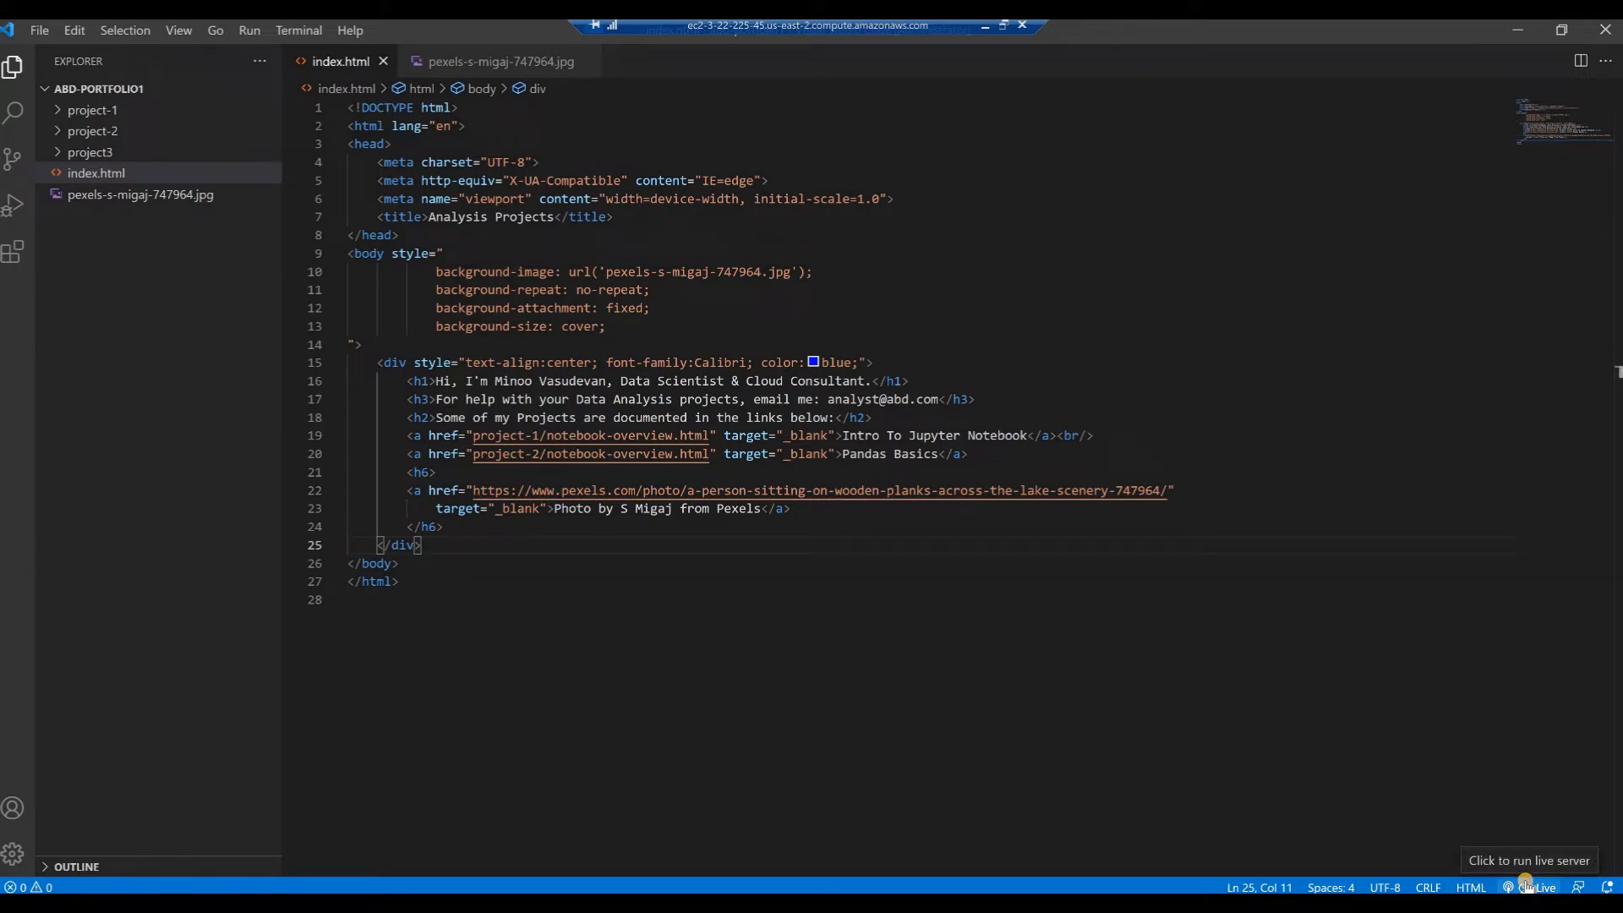
pyautogui.click(1526, 885)
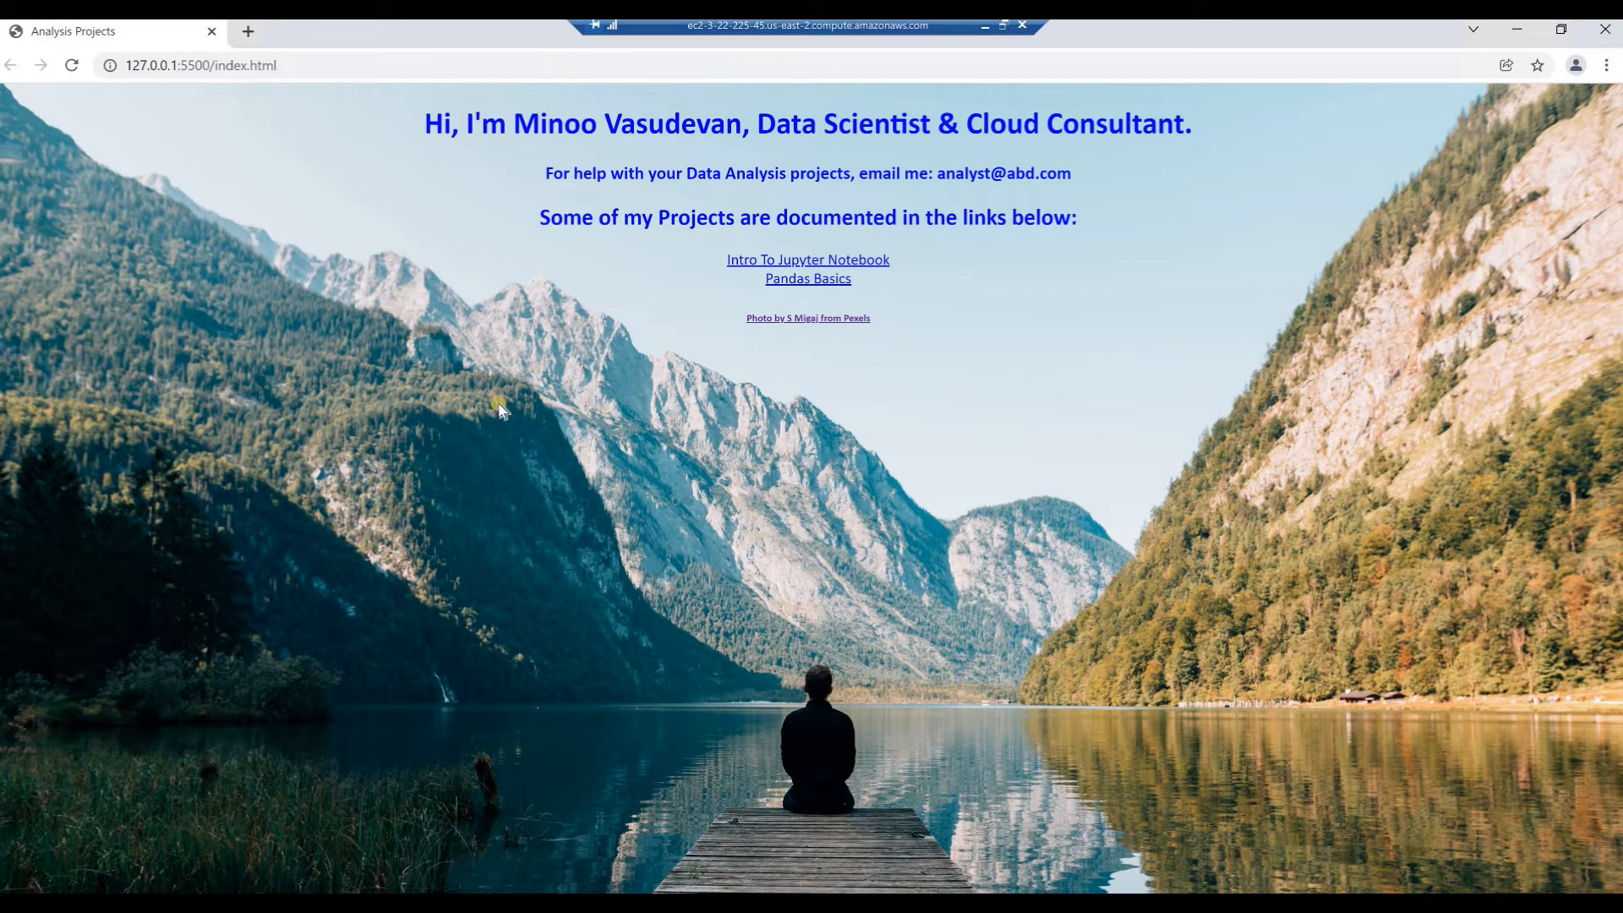
# Follow the Intro To Jupyter Notebook link on the portfolio page and look through the notebook overview page
pyautogui.click(755, 264)
pyautogui.scroll(-1, 944, 529)
pyautogui.scroll(1, 944, 529)
pyautogui.scroll(-1, 947, 529)
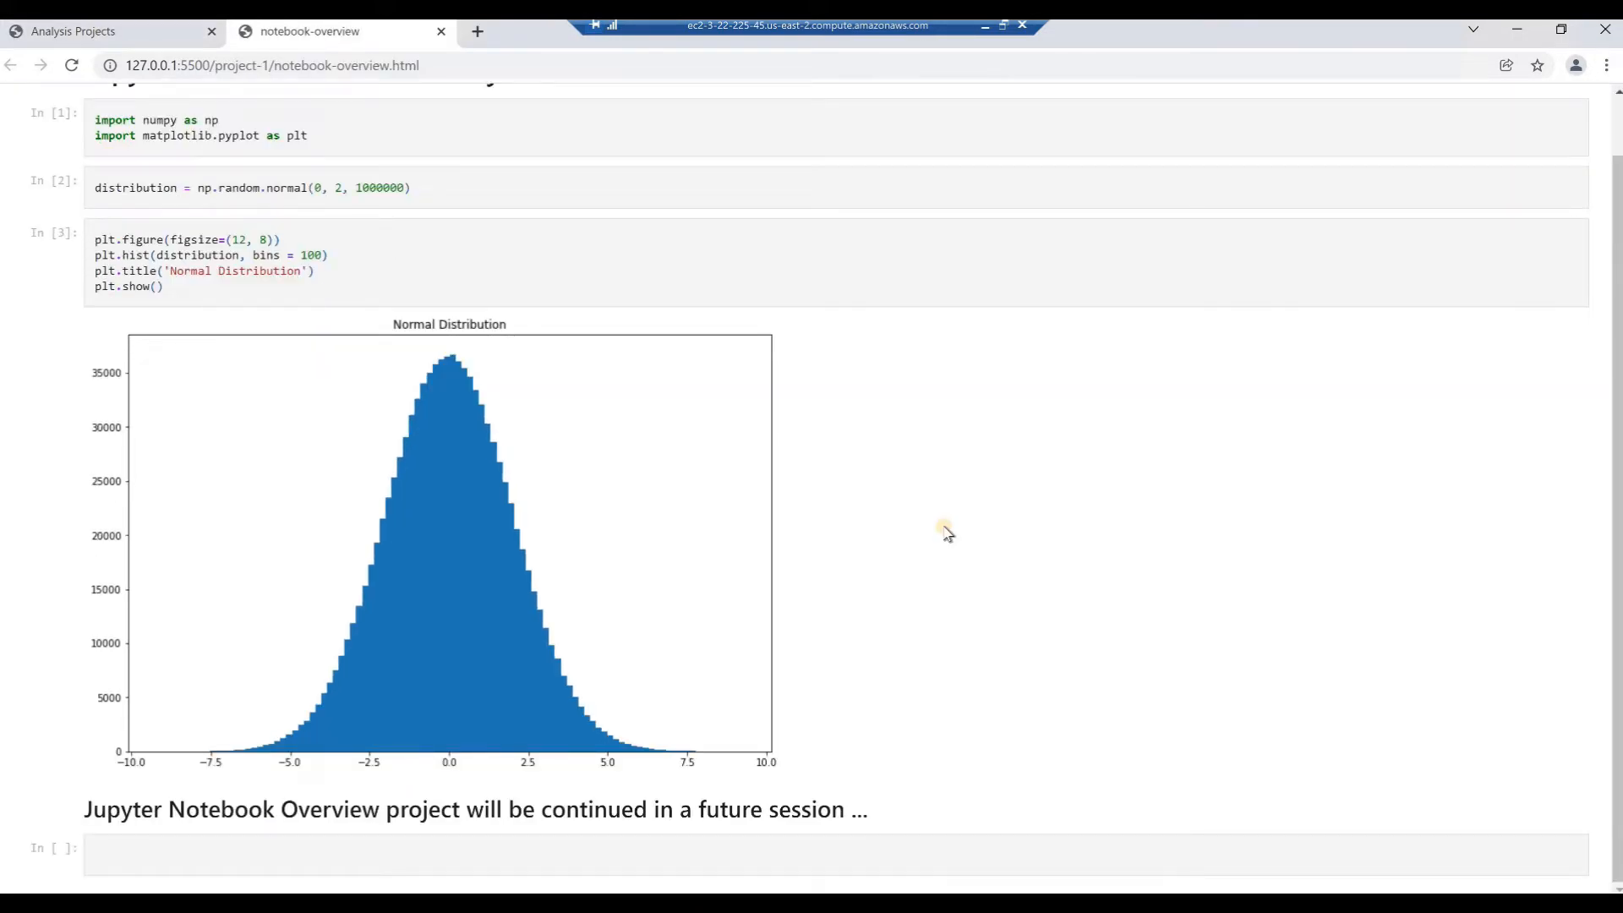
# Look over the notebook overview page once more, close the browser preview and exit Visual Studio Code
pyautogui.scroll(1, 947, 533)
pyautogui.scroll(-1, 947, 532)
pyautogui.scroll(1, 946, 531)
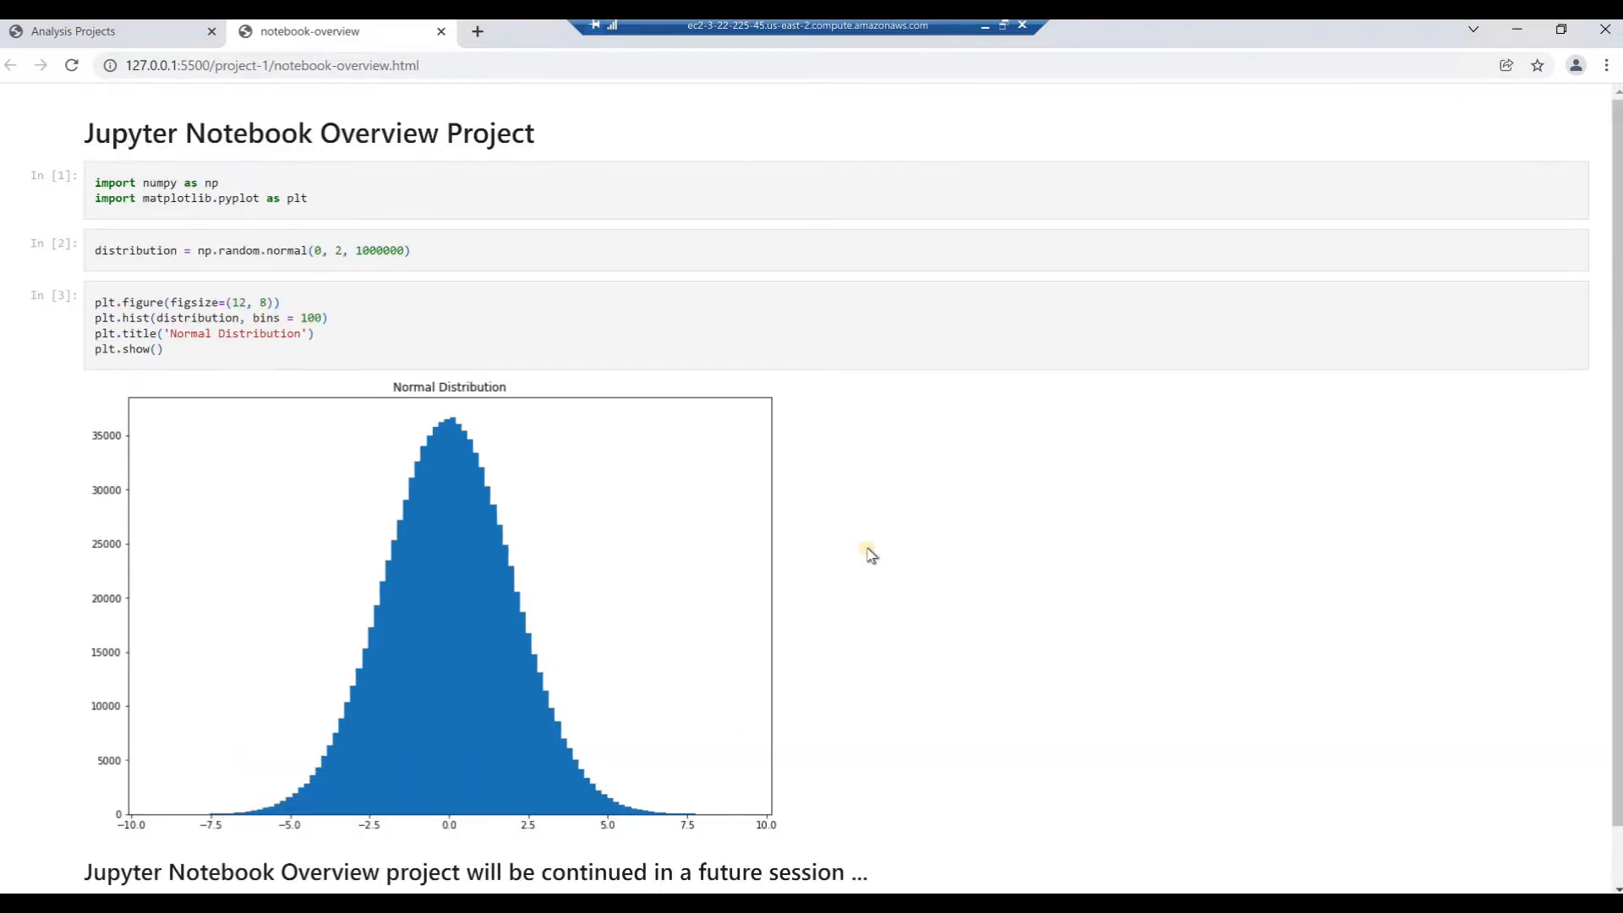
pyautogui.scroll(-1, 871, 554)
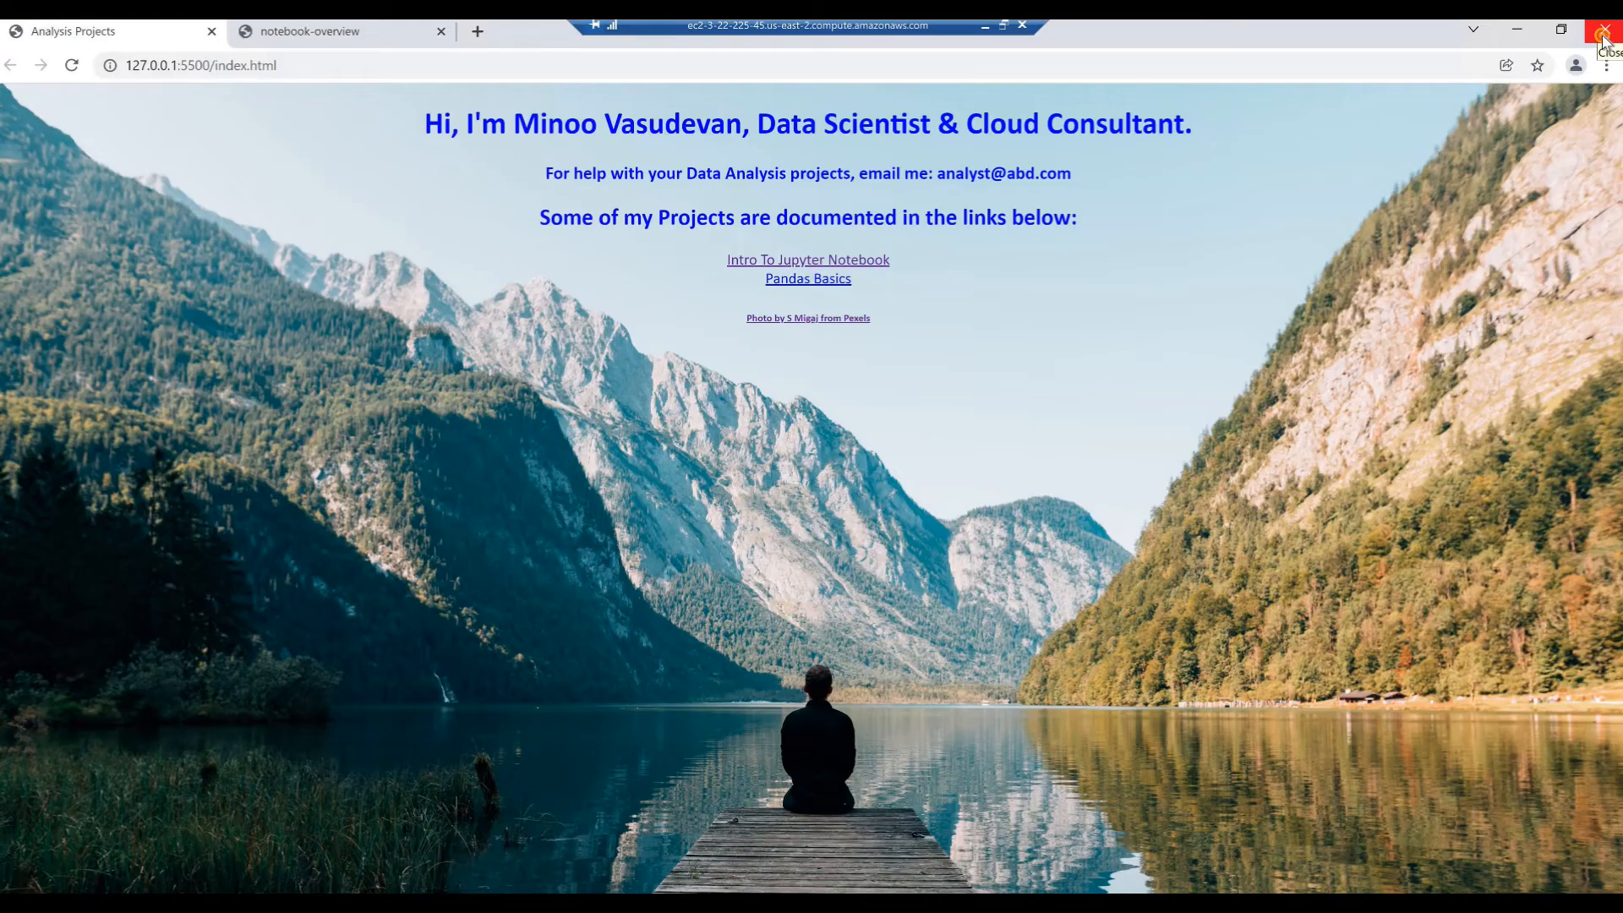
pyautogui.click(1604, 31)
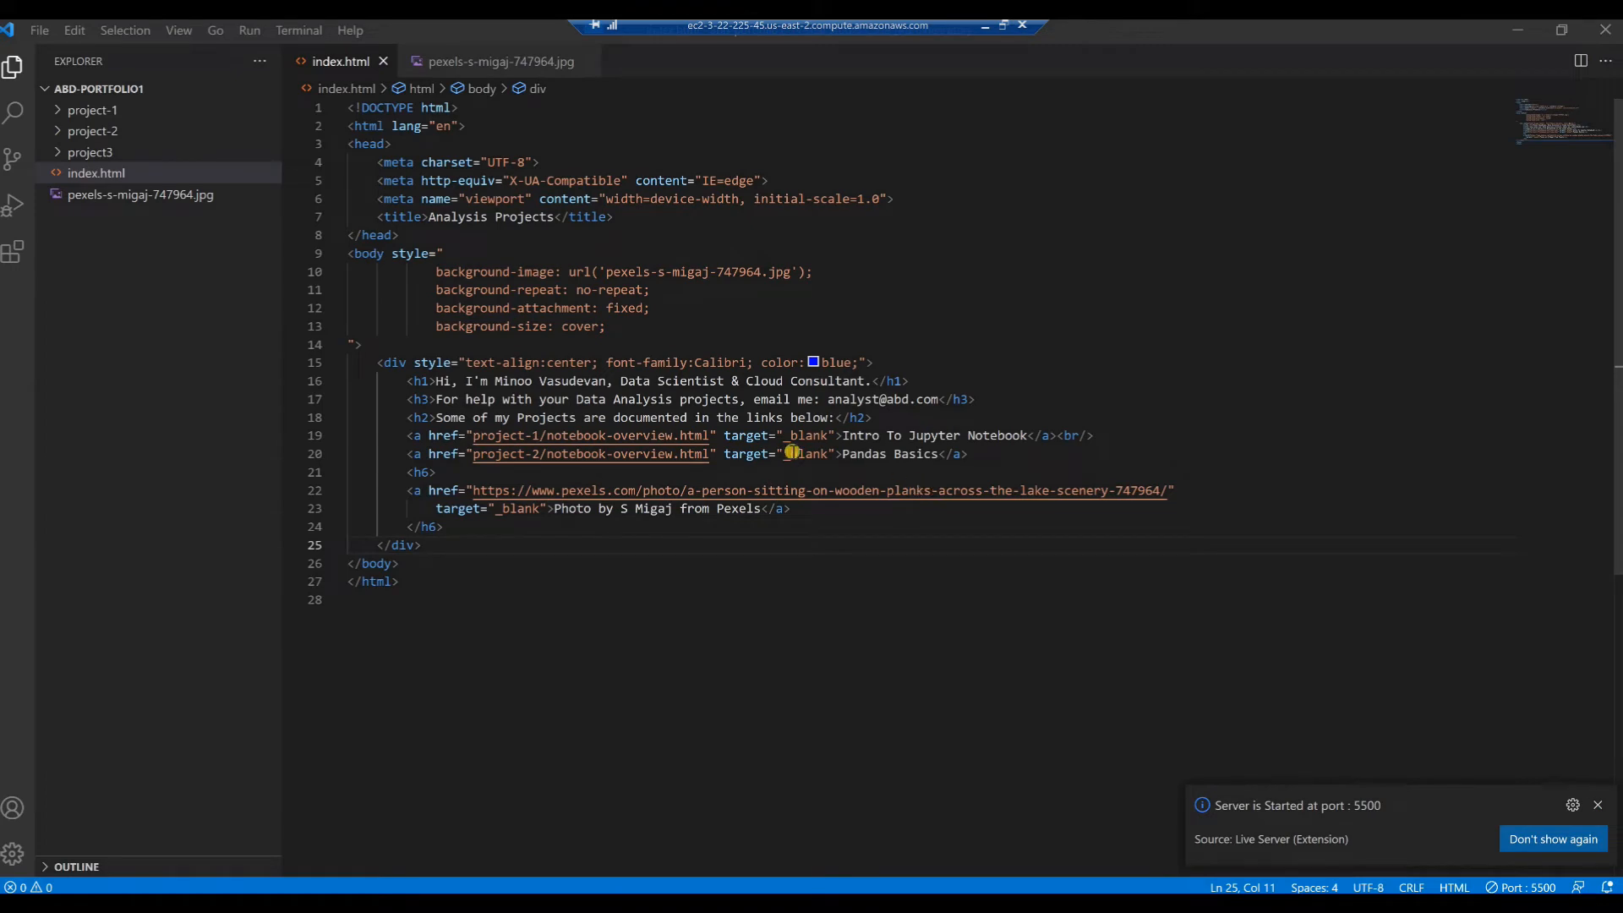
pyautogui.click(701, 440)
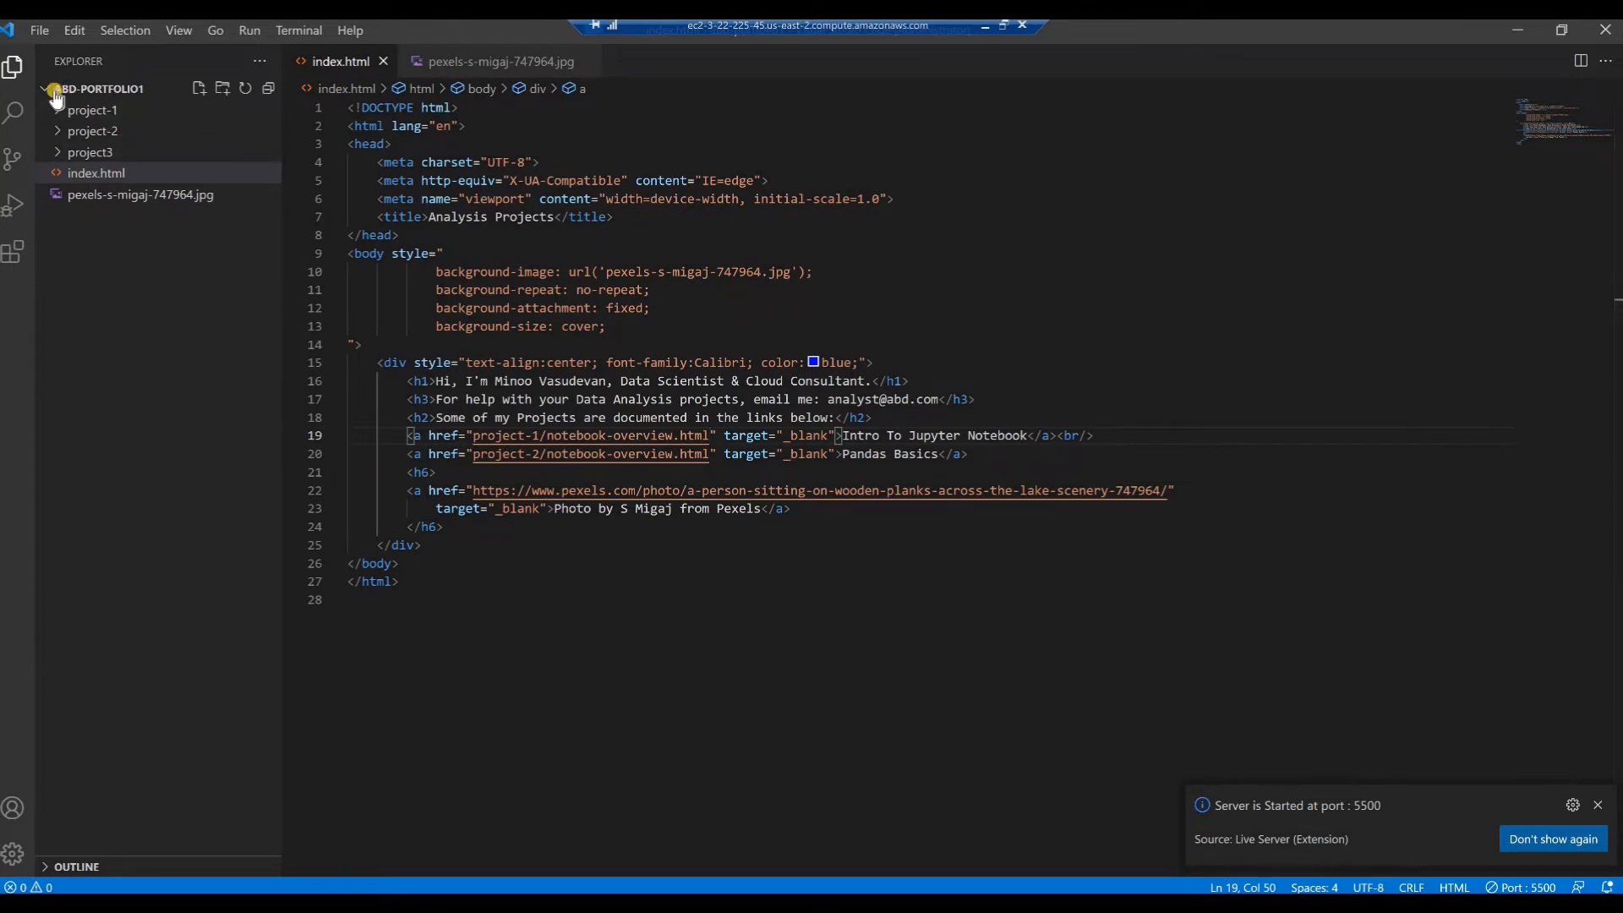
pyautogui.click(34, 32)
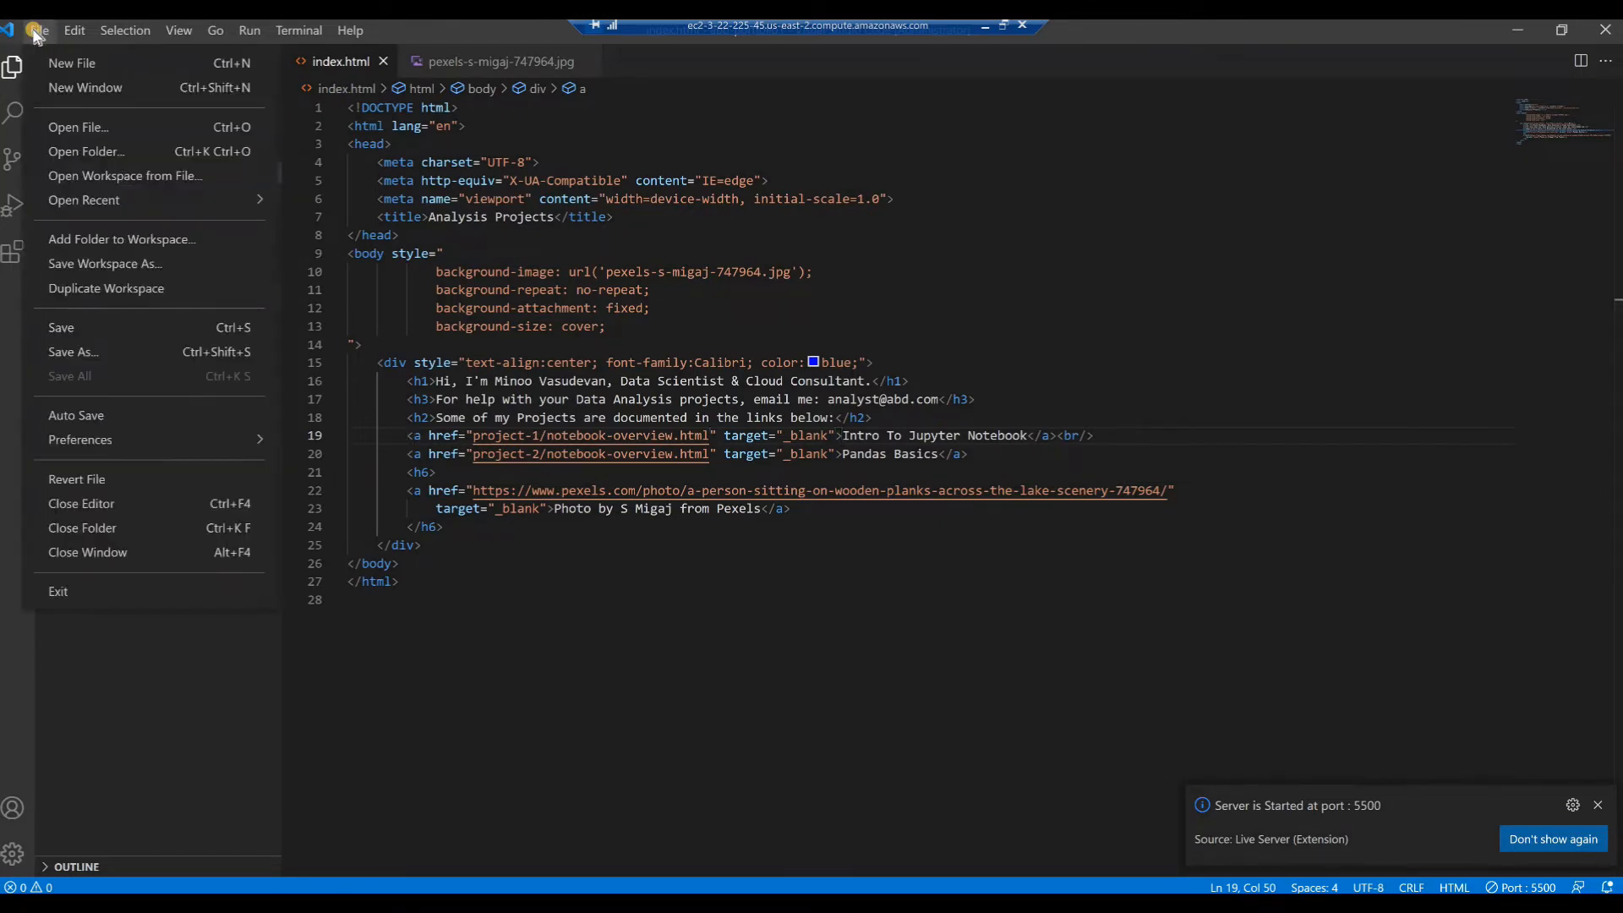
pyautogui.click(60, 594)
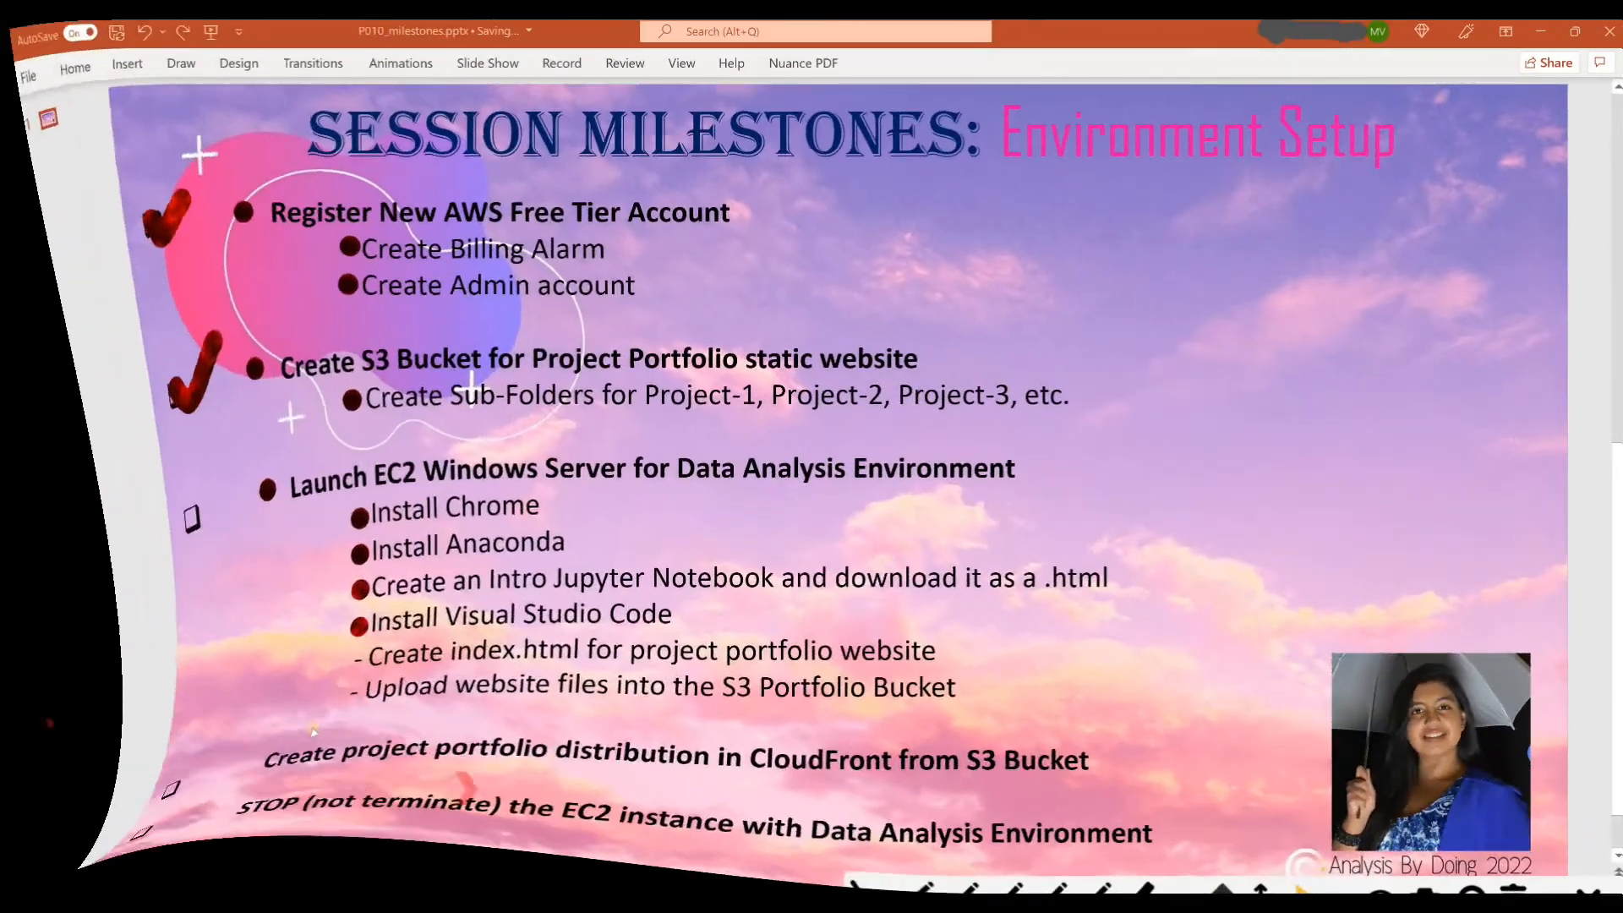
# Switch to the PowerPoint milestones slide and mark "Create index.html for project portfolio website" as completed
pyautogui.click(348, 654)
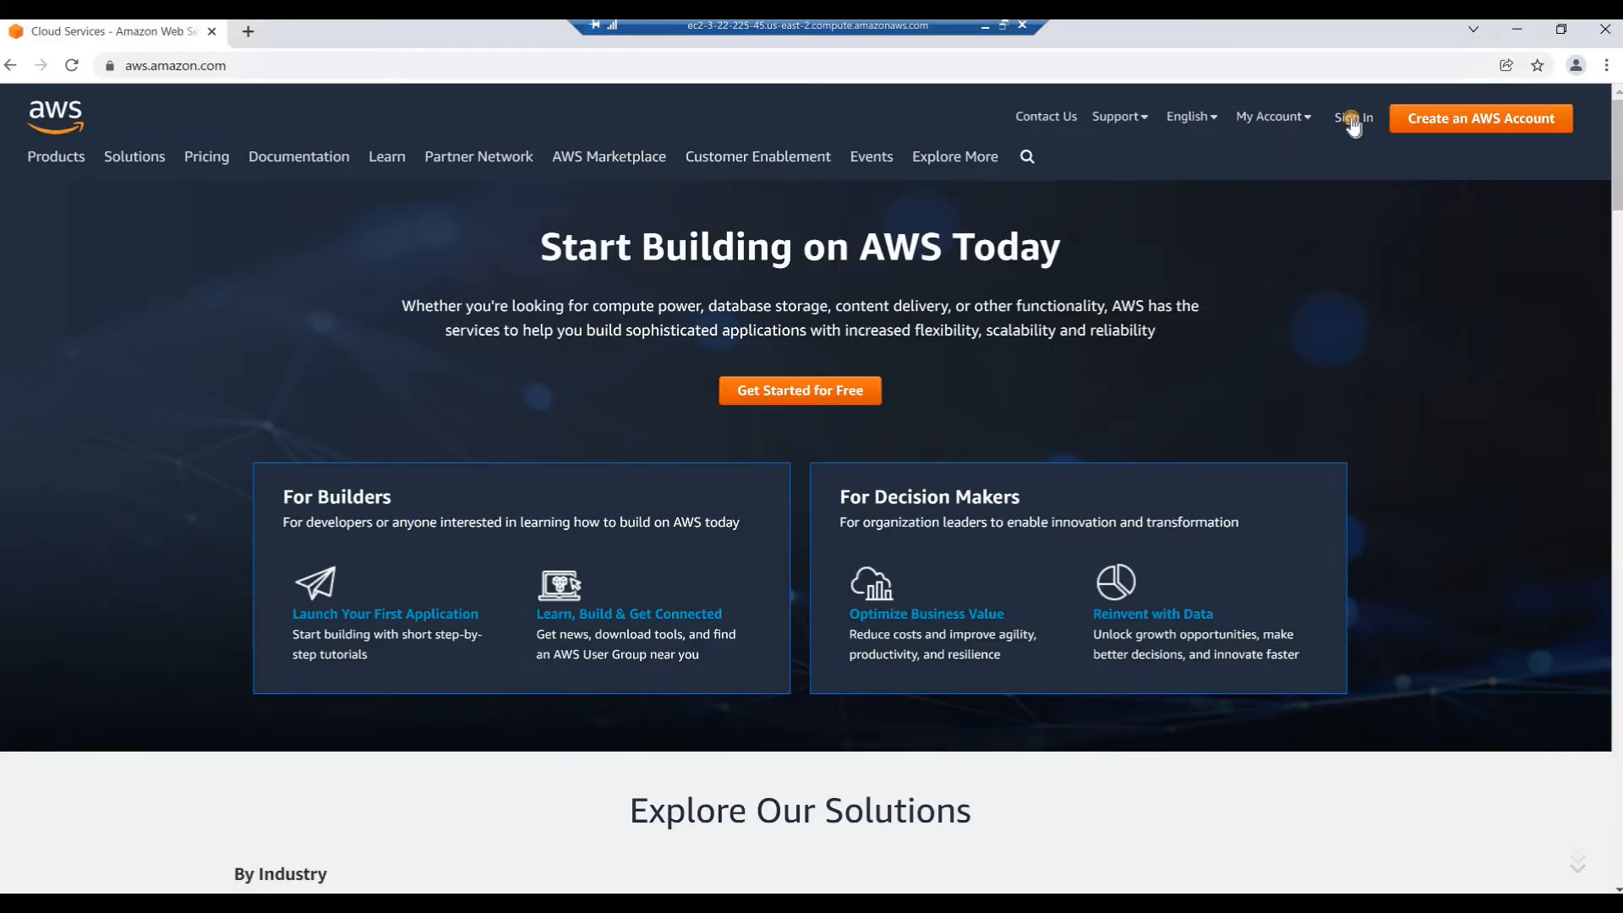
# On the AWS website in Chrome, start signing in as an IAM user and submit the account alias
pyautogui.click(1352, 119)
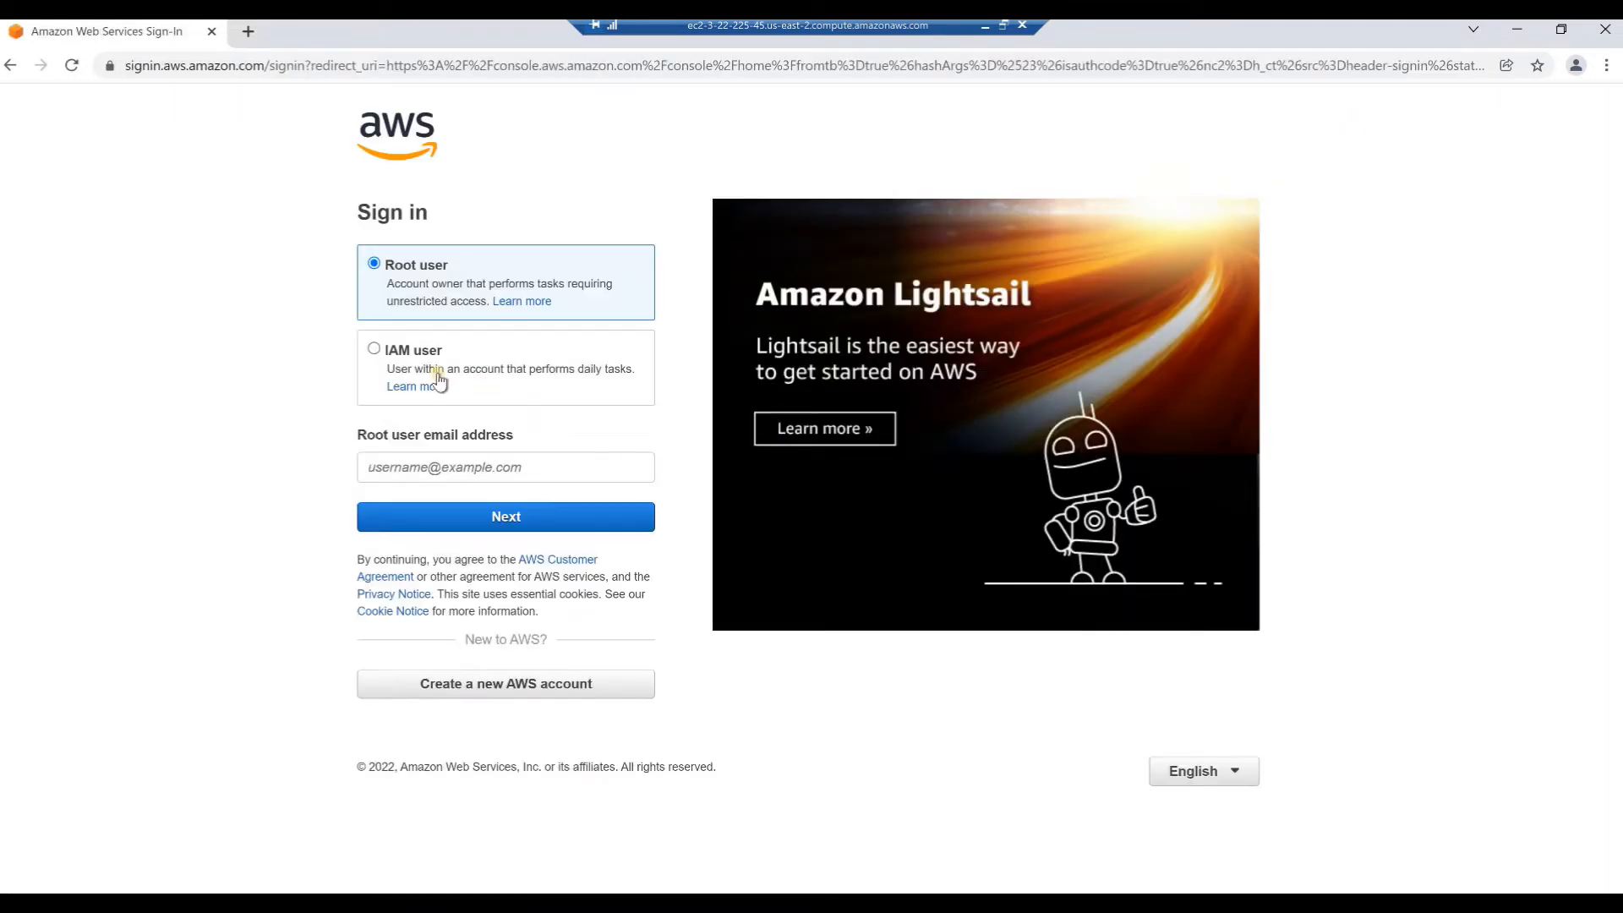
pyautogui.click(373, 348)
pyautogui.click(386, 468)
pyautogui.write('abhisess')
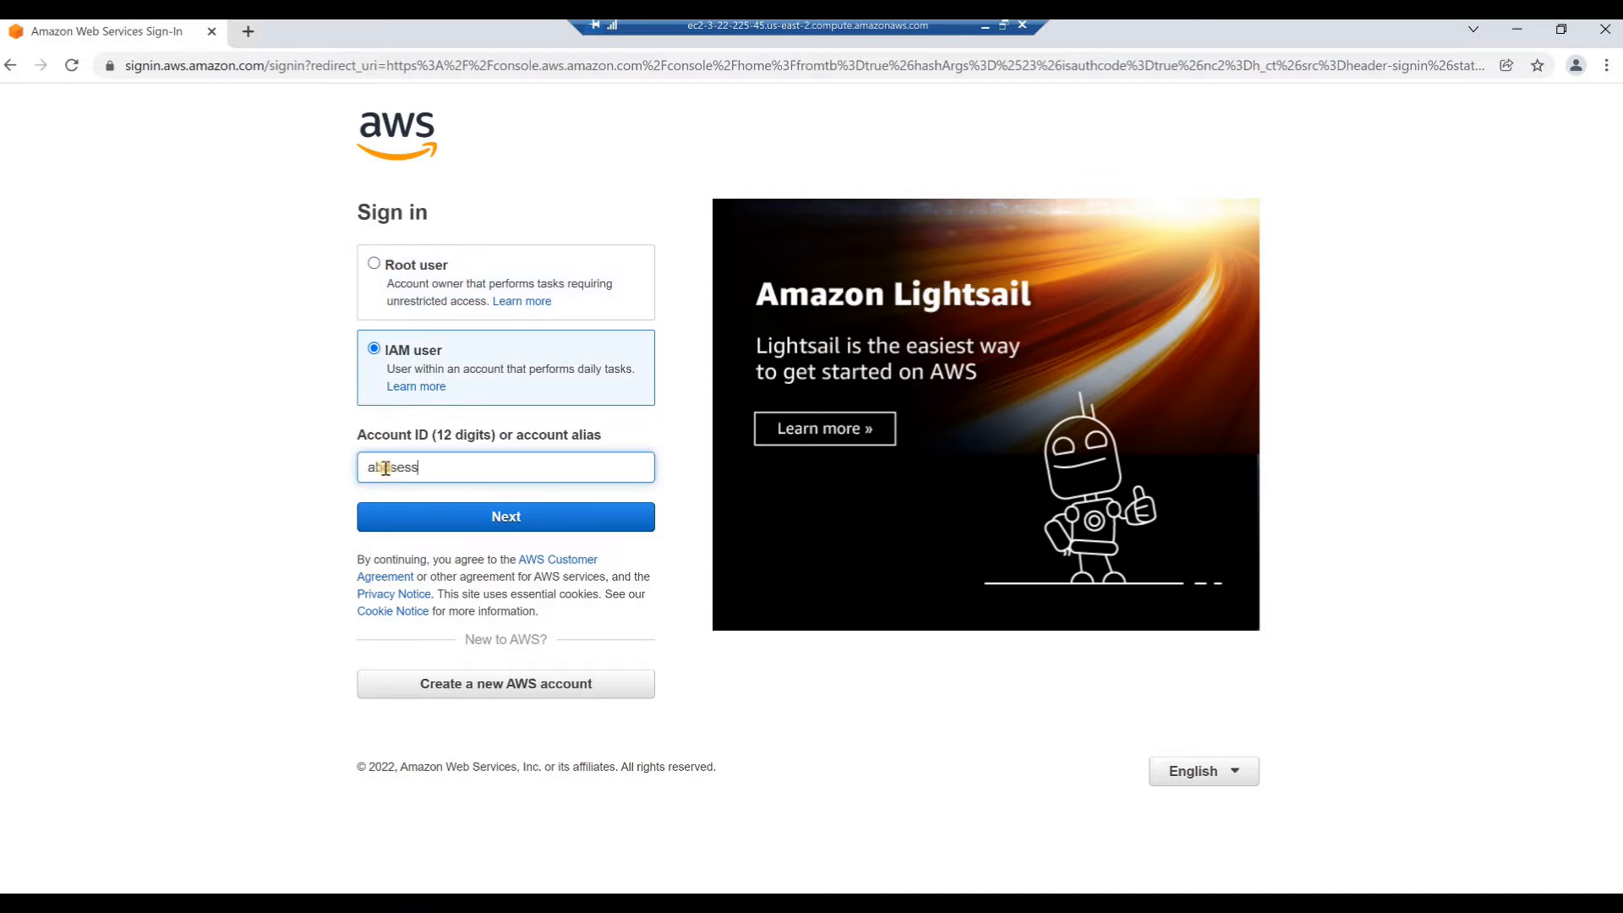
pyautogui.write('ions')
pyautogui.click(464, 520)
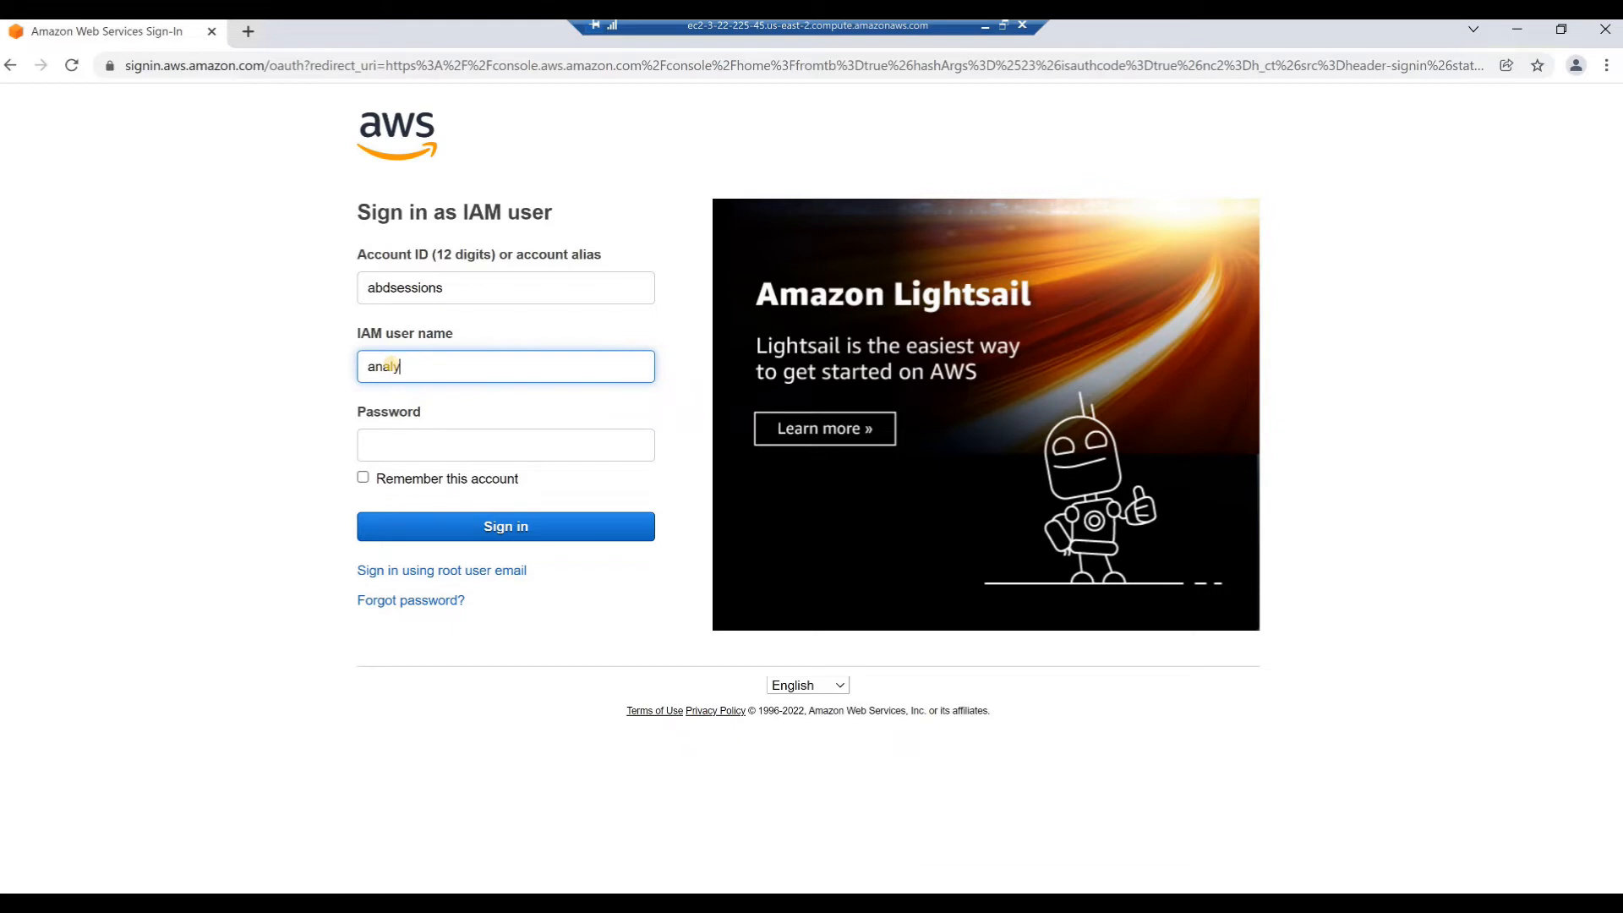
# Enter the IAM user name and account password, sign in to the console, and decline saving the password in the browser
pyautogui.write('1')
pyautogui.click(384, 444)
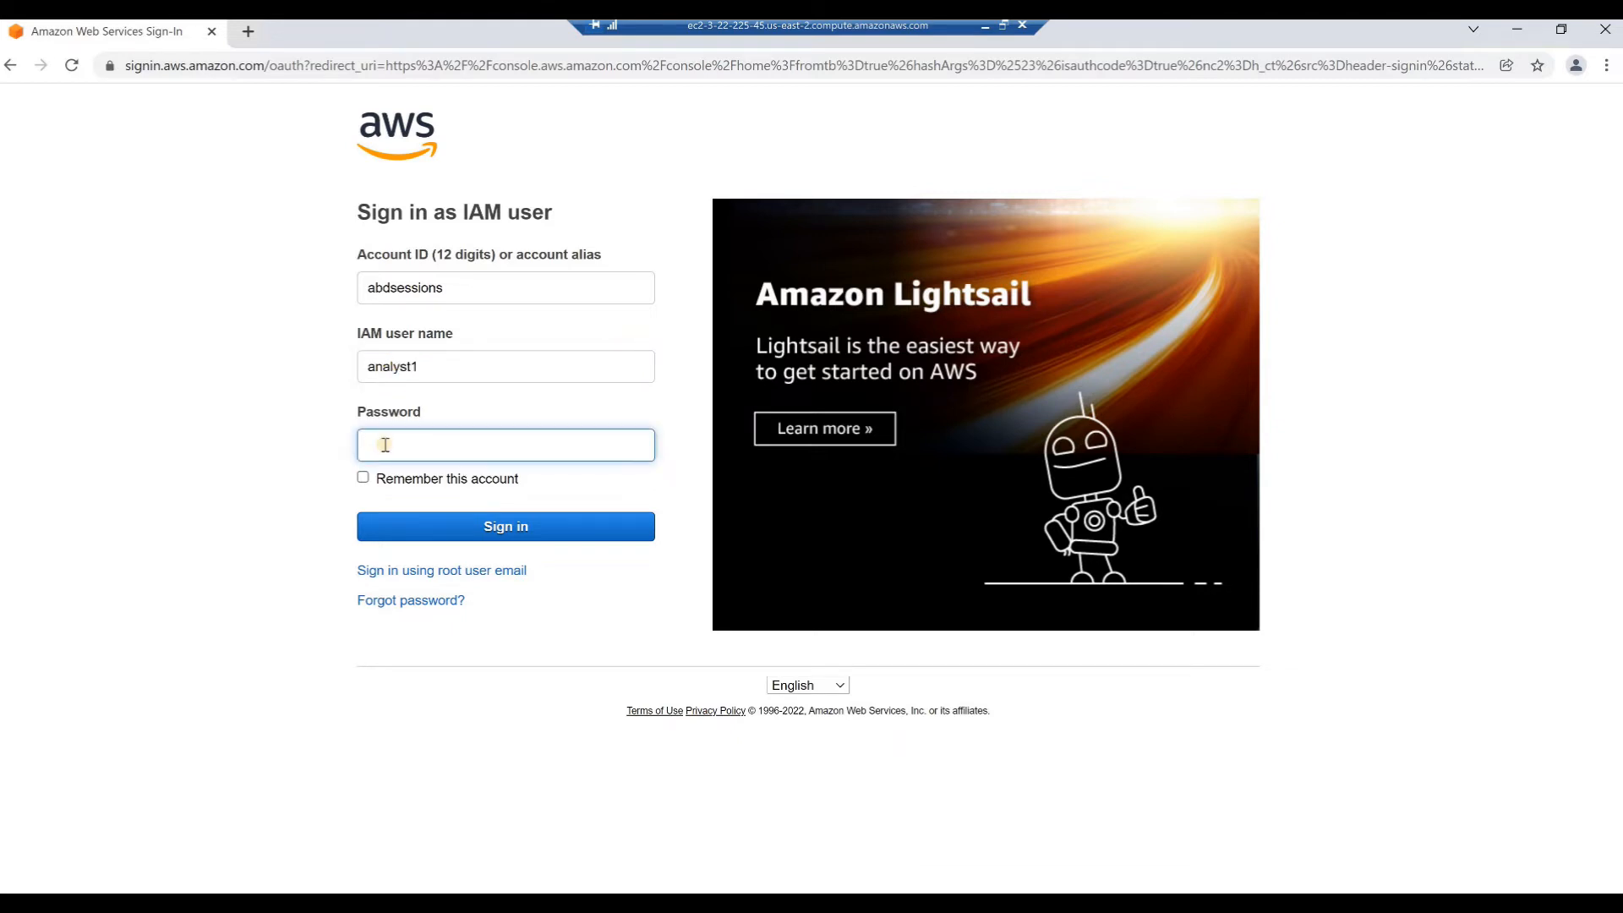
pyautogui.hotkey('ctrl', 'v')
pyautogui.click(486, 528)
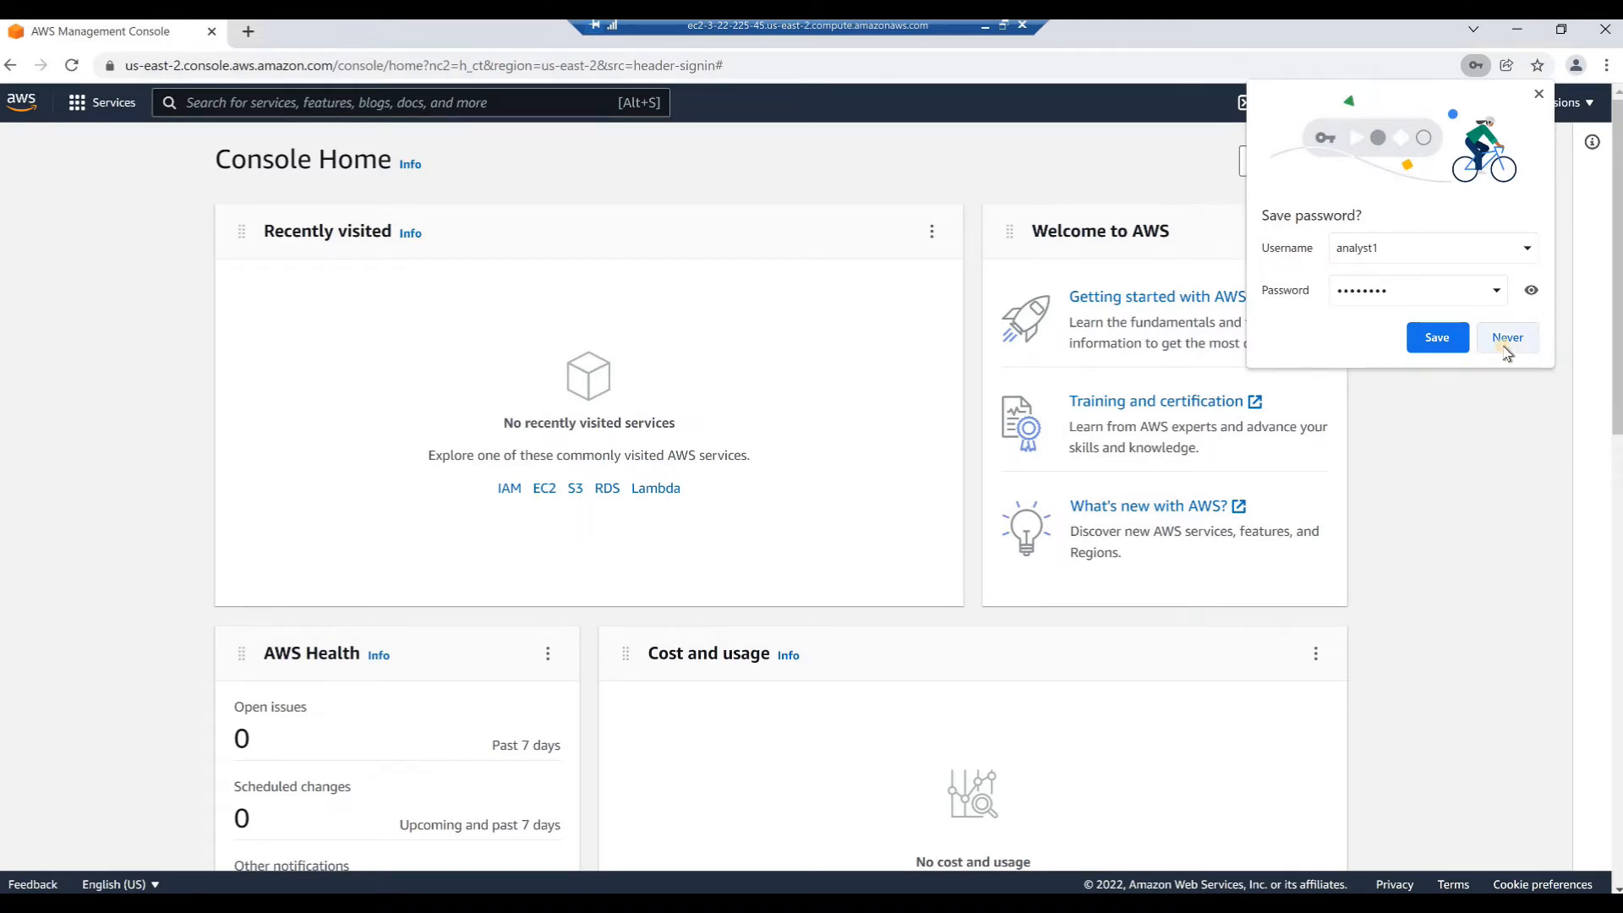
pyautogui.click(1506, 338)
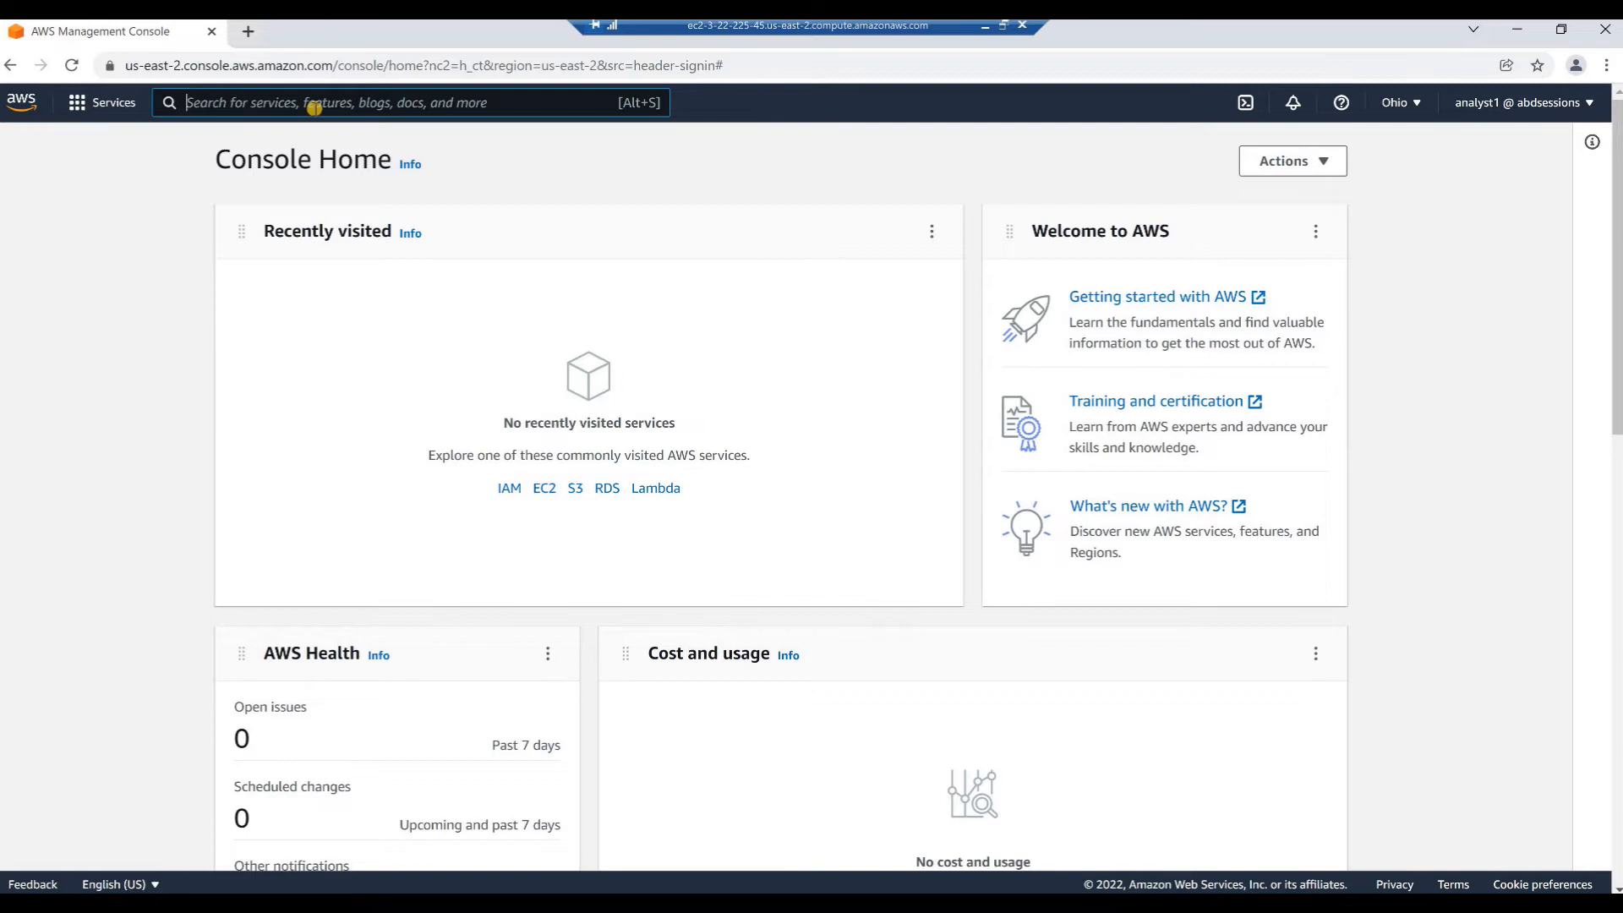
# Find the S3 service, open the abd-portfolio1 bucket and start an upload to it
pyautogui.write('s3')
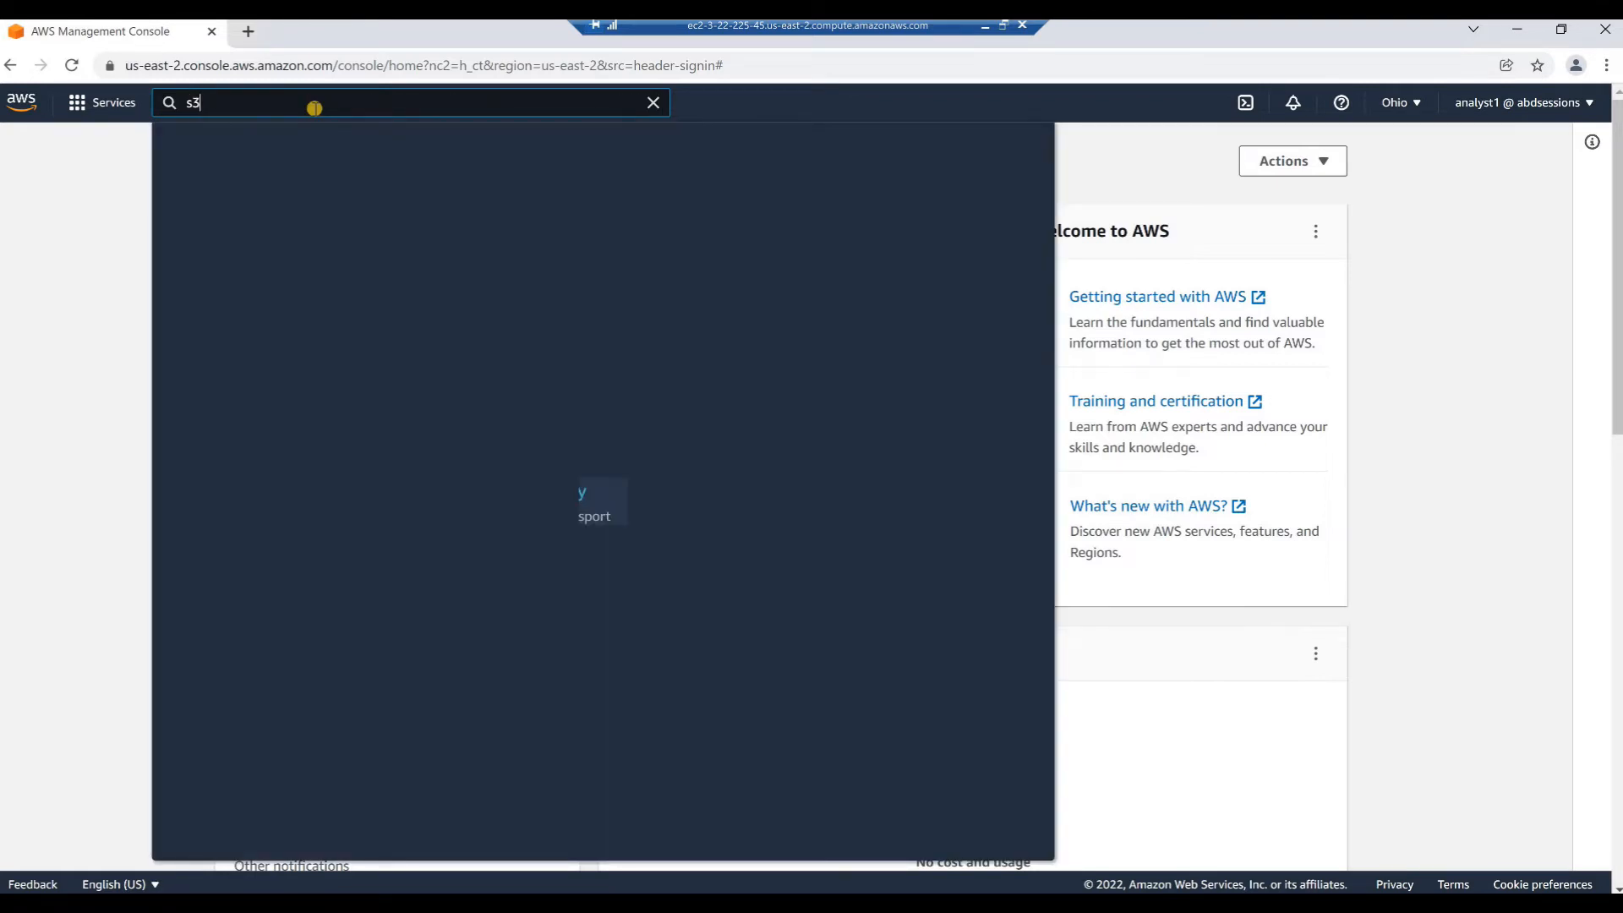
pyautogui.press('Return')
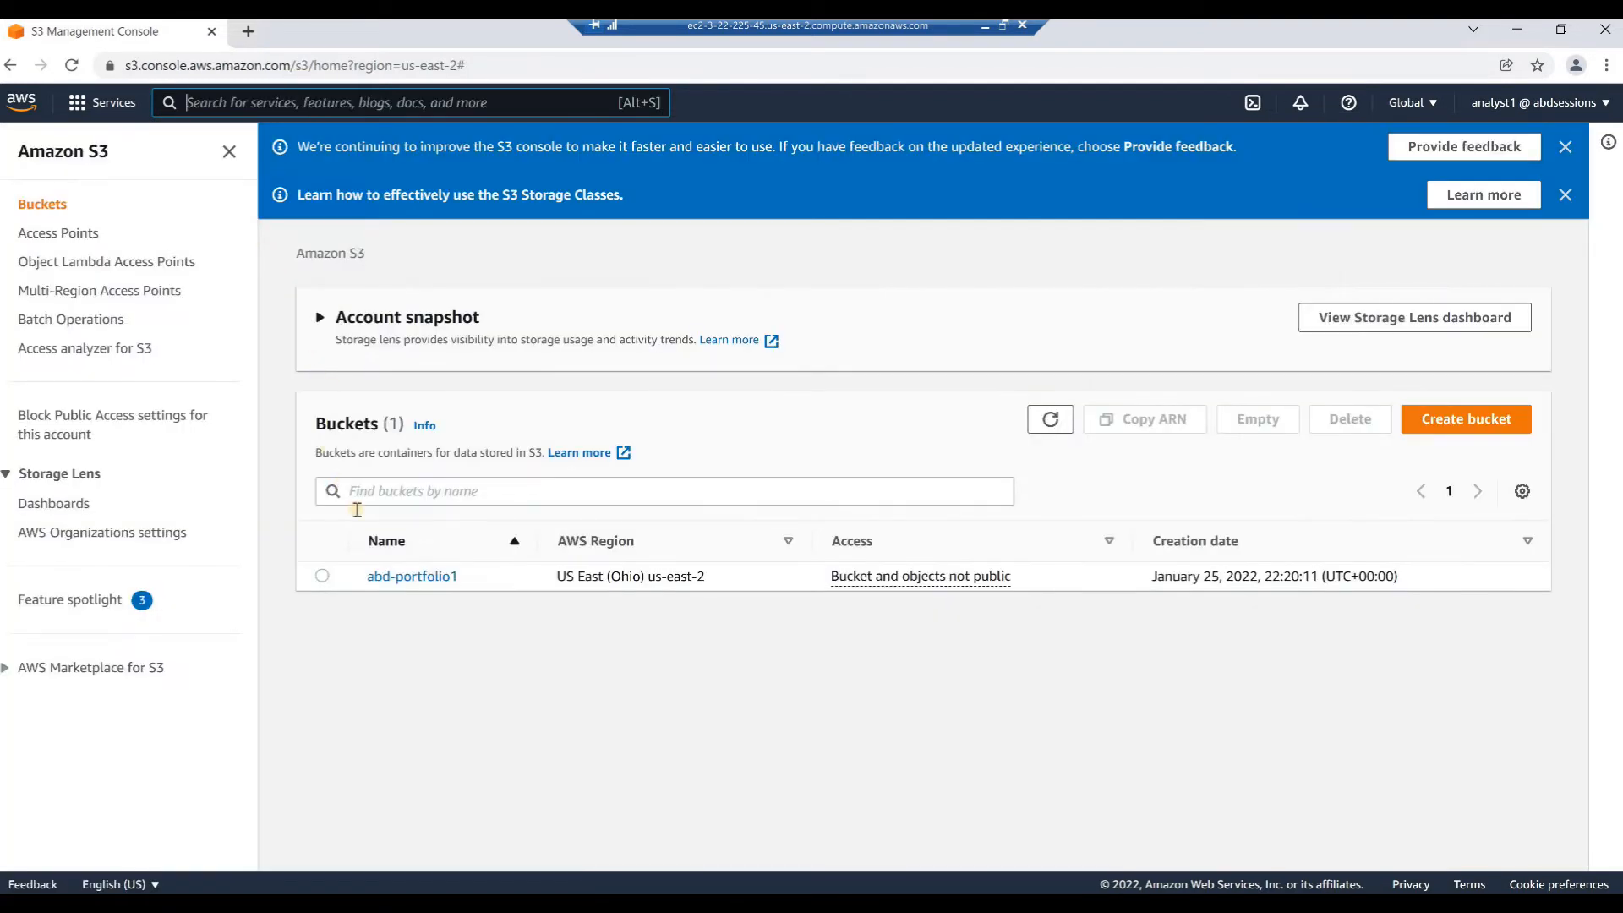
pyautogui.click(401, 579)
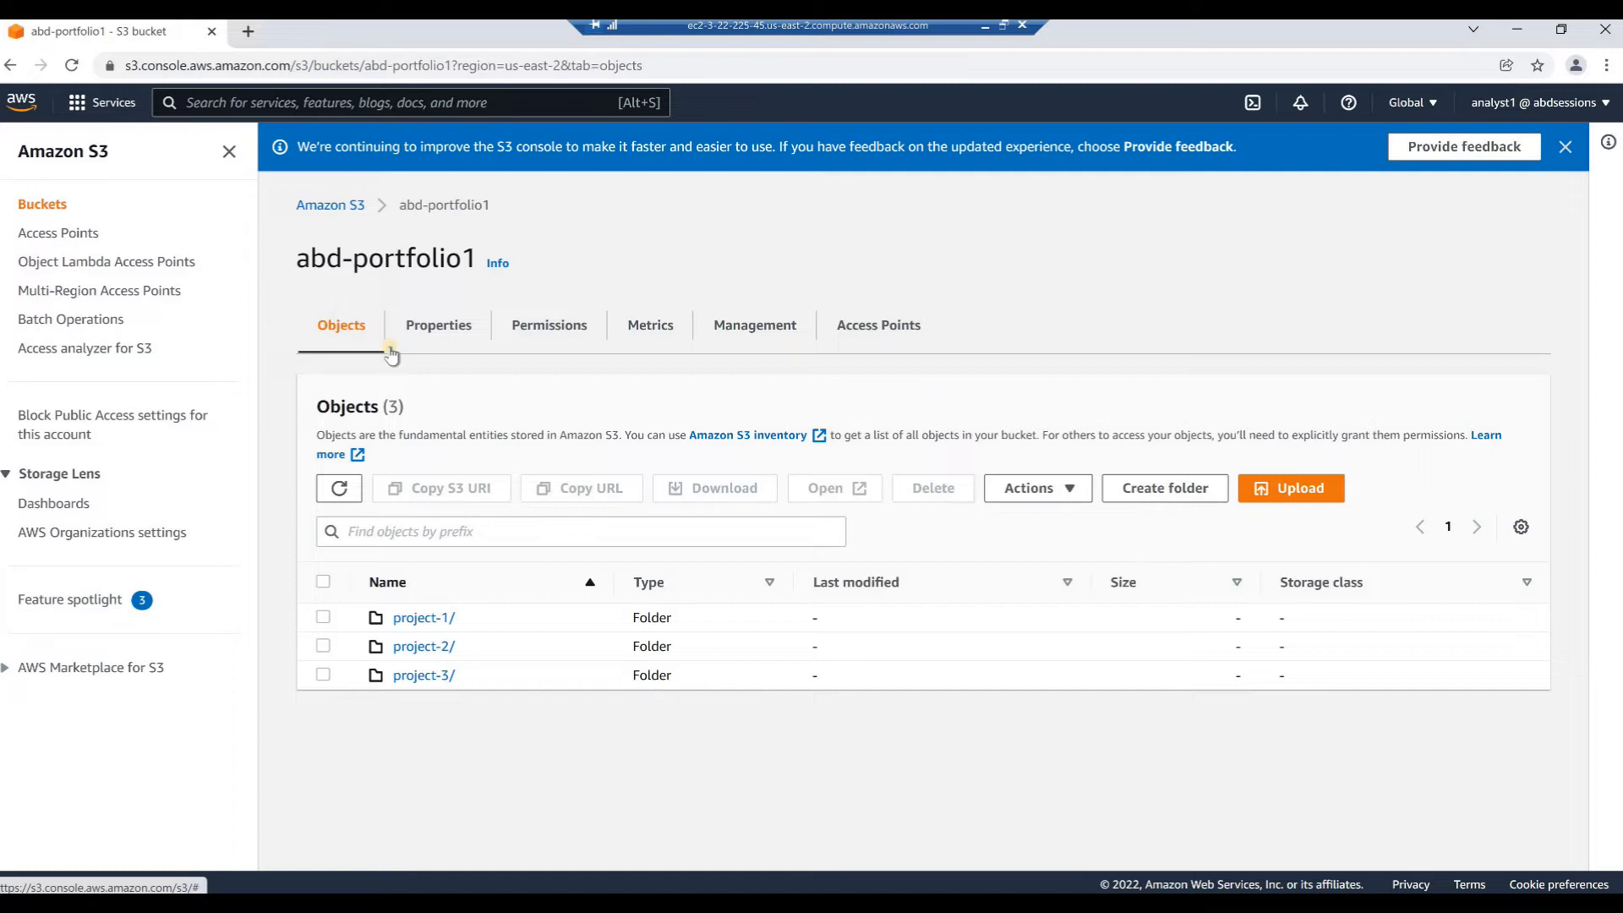
pyautogui.click(1284, 494)
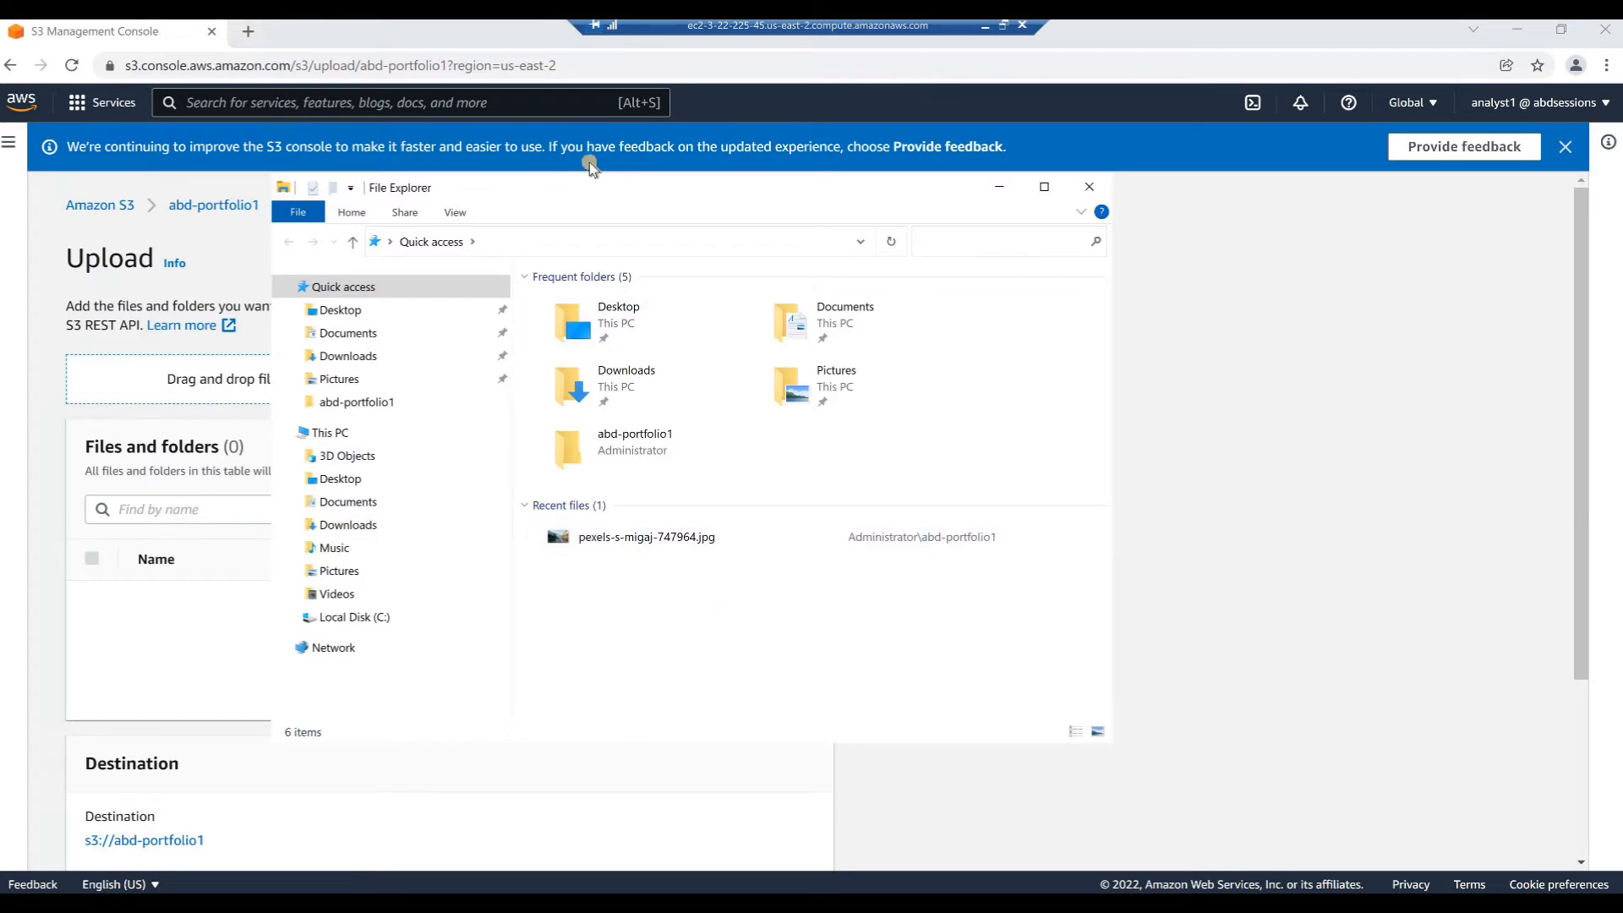
# In File Explorer, place the window beside the upload area and open the abd-portfolio1 folder under C:\Users\Administrator
pyautogui.moveTo(592, 200); pyautogui.dragTo(849, 228)
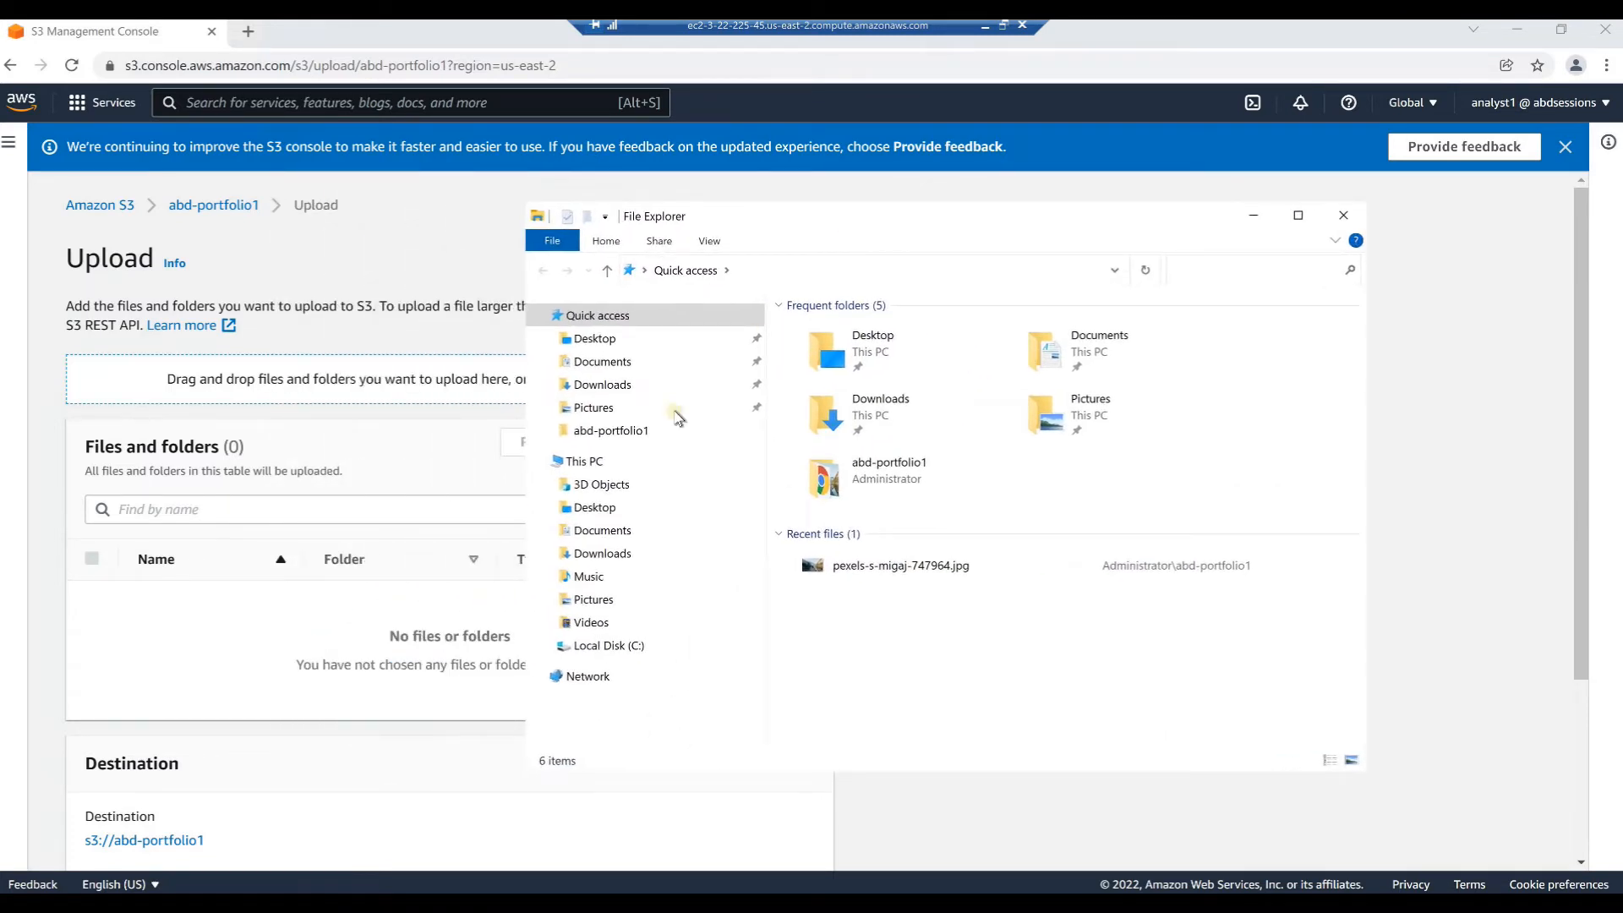
pyautogui.click(546, 646)
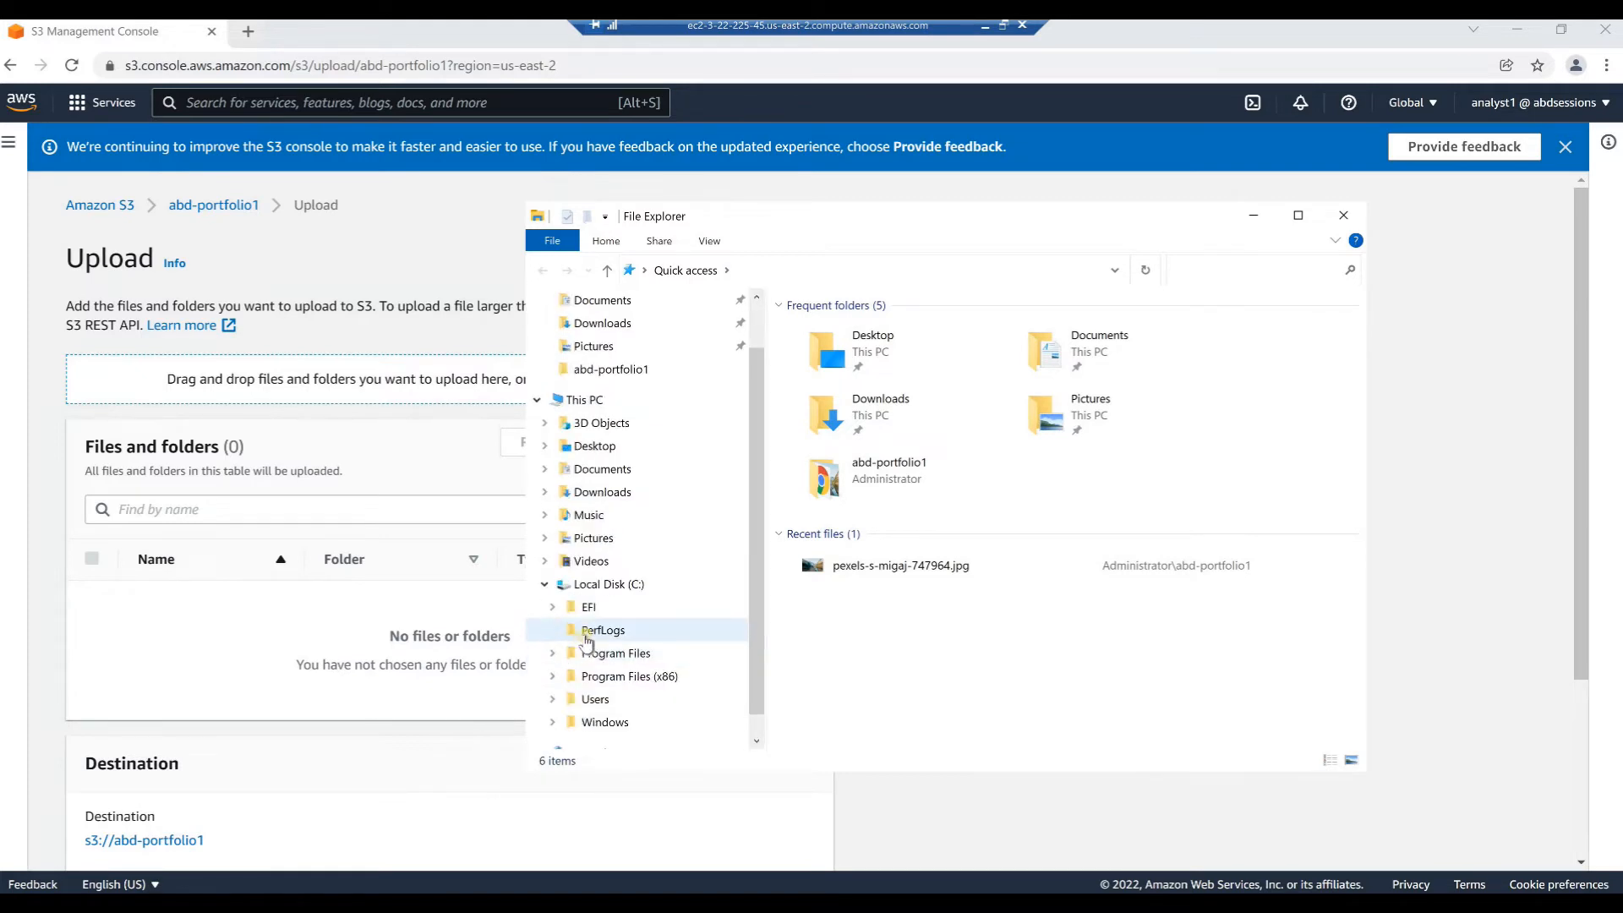
pyautogui.click(554, 677)
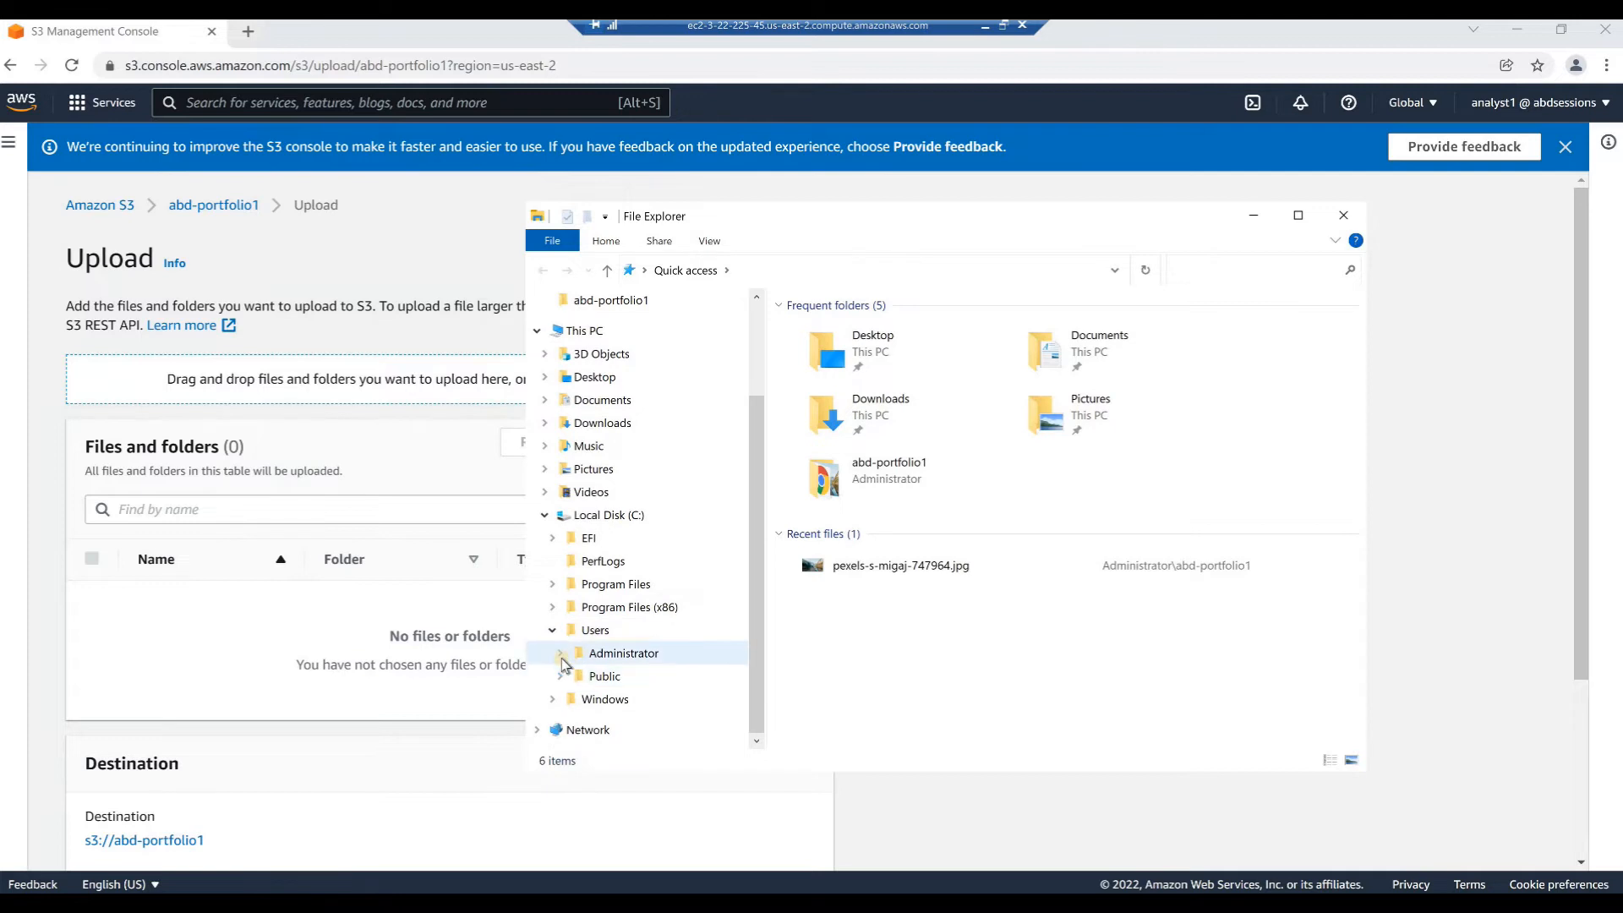
pyautogui.click(559, 654)
pyautogui.scroll(-1, 571, 626)
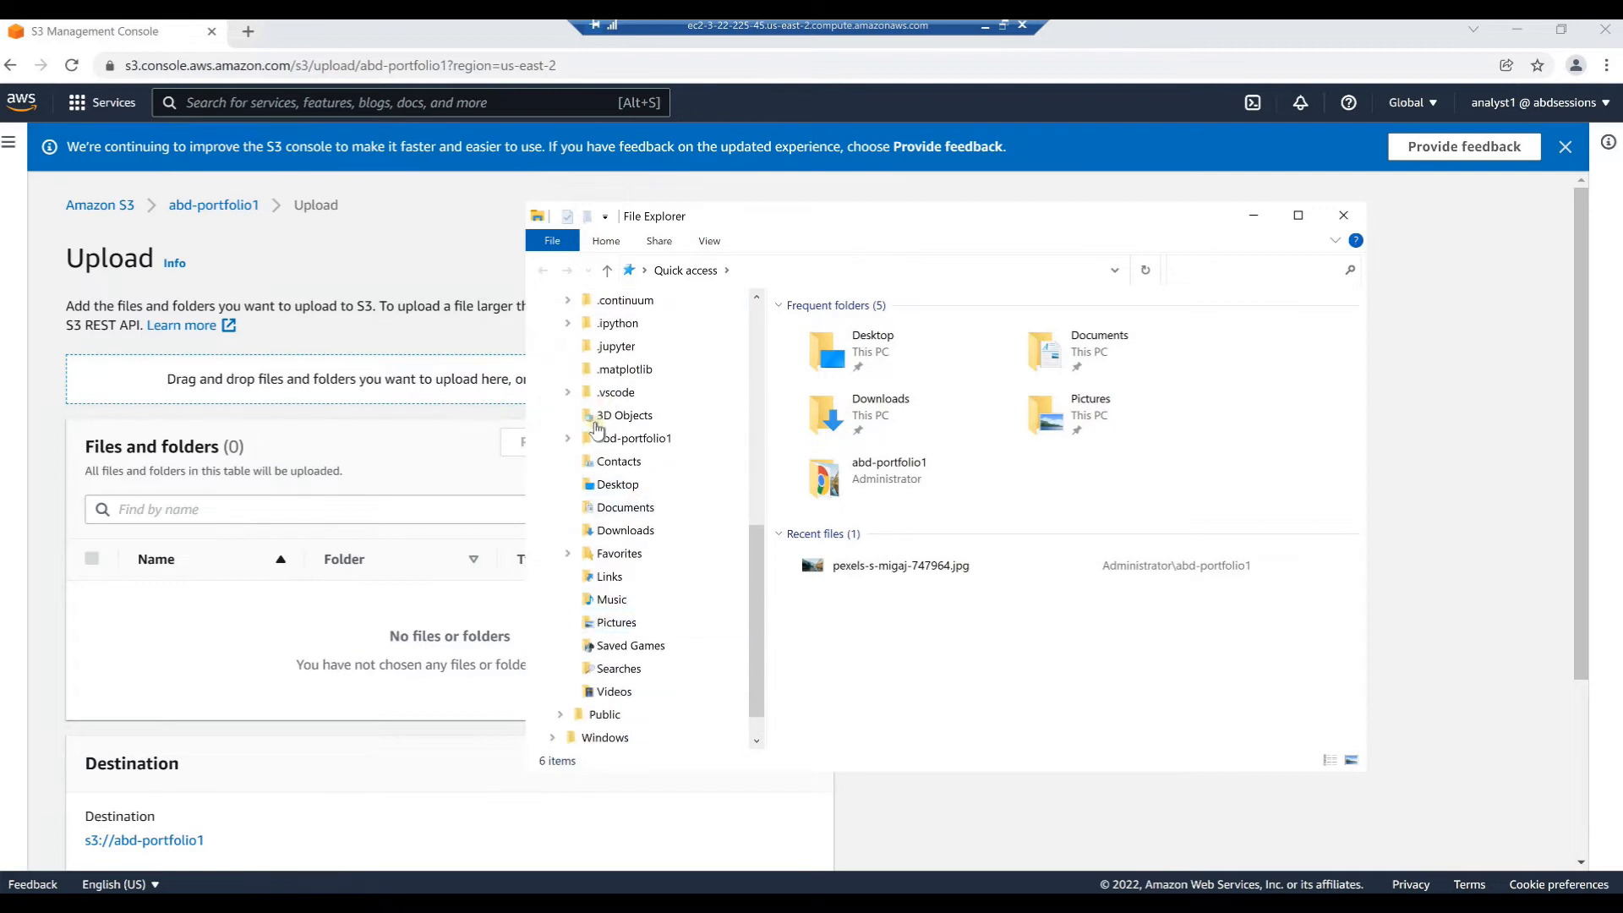
pyautogui.click(594, 444)
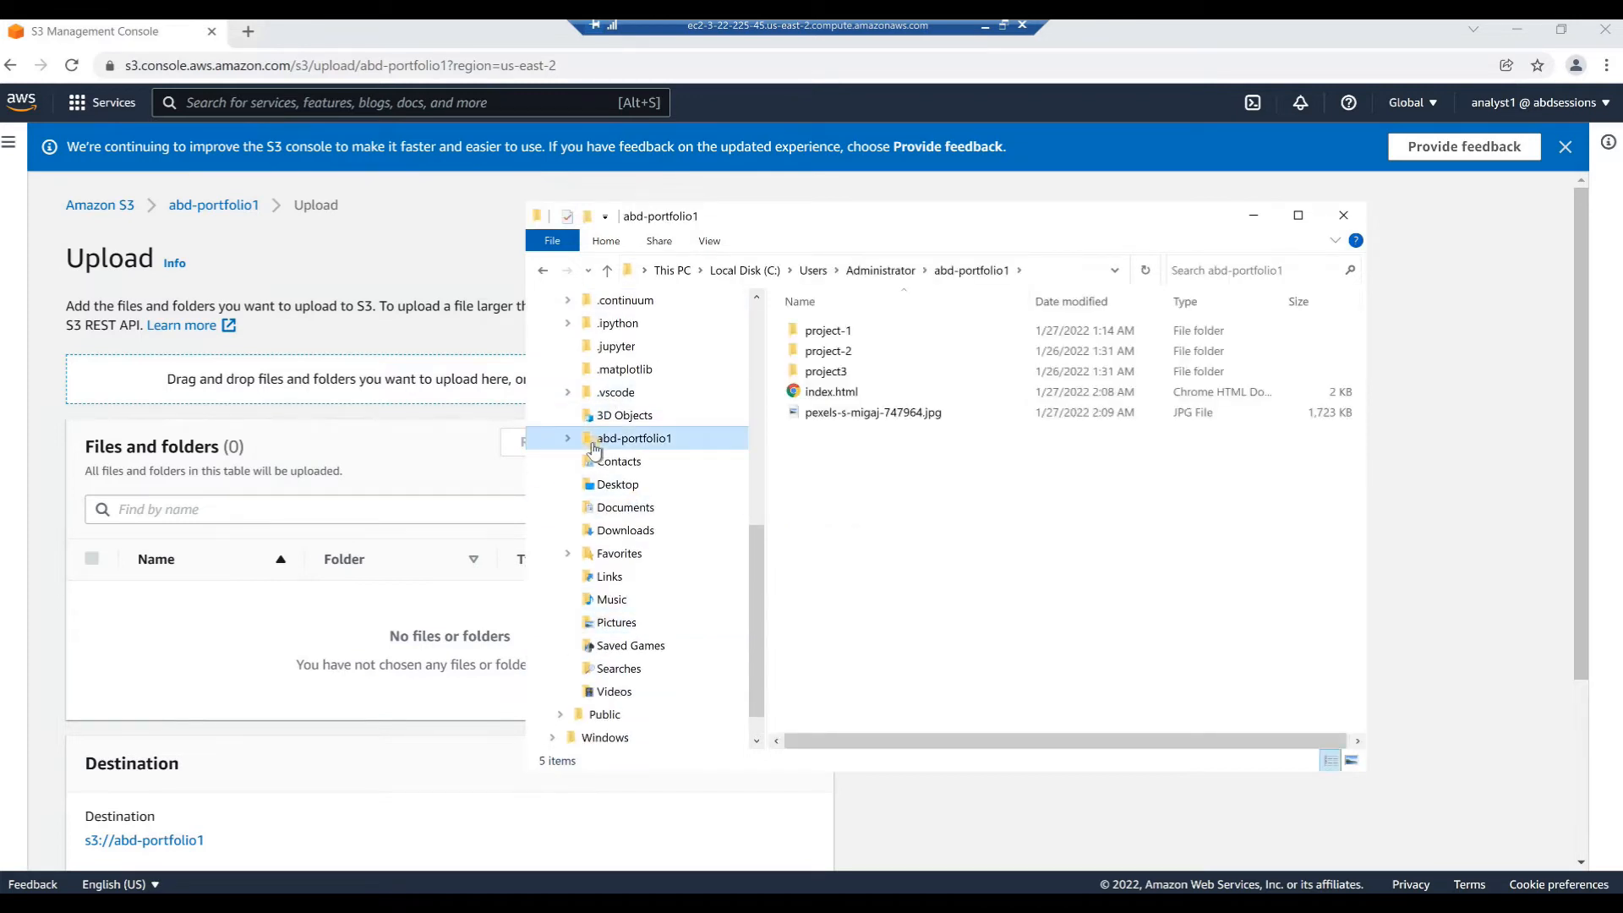
# Add index.html and pexels-s-migaj-747964.jpg from the local folder to the S3 upload list
pyautogui.click(825, 393)
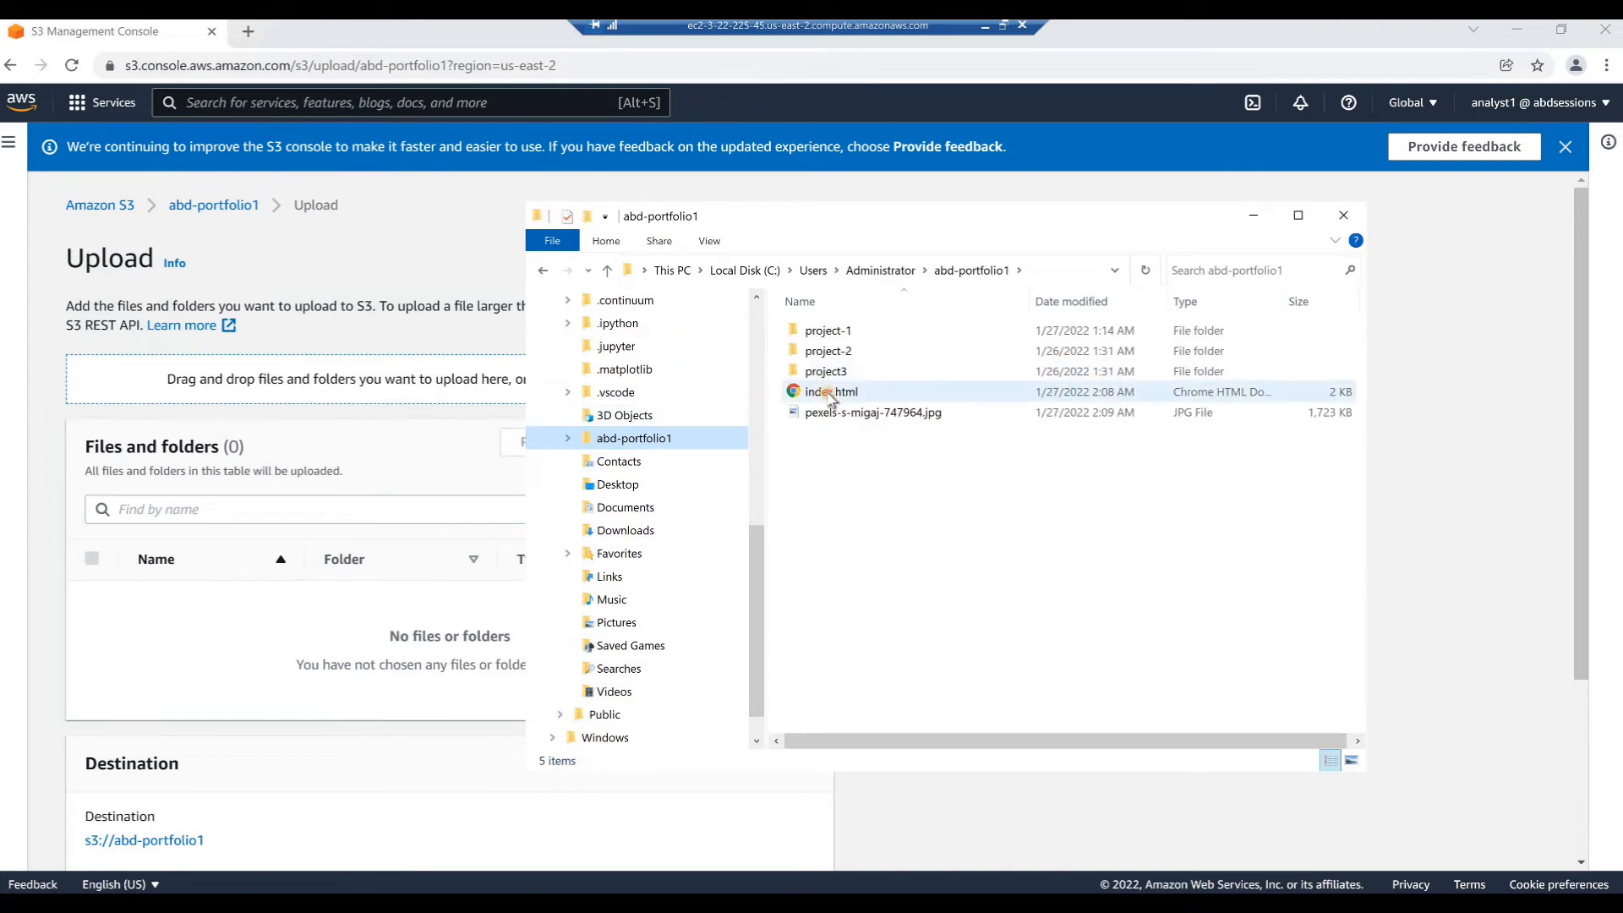
pyautogui.keyDown('ctrl'); pyautogui.click(868, 414); pyautogui.keyUp('ctrl')
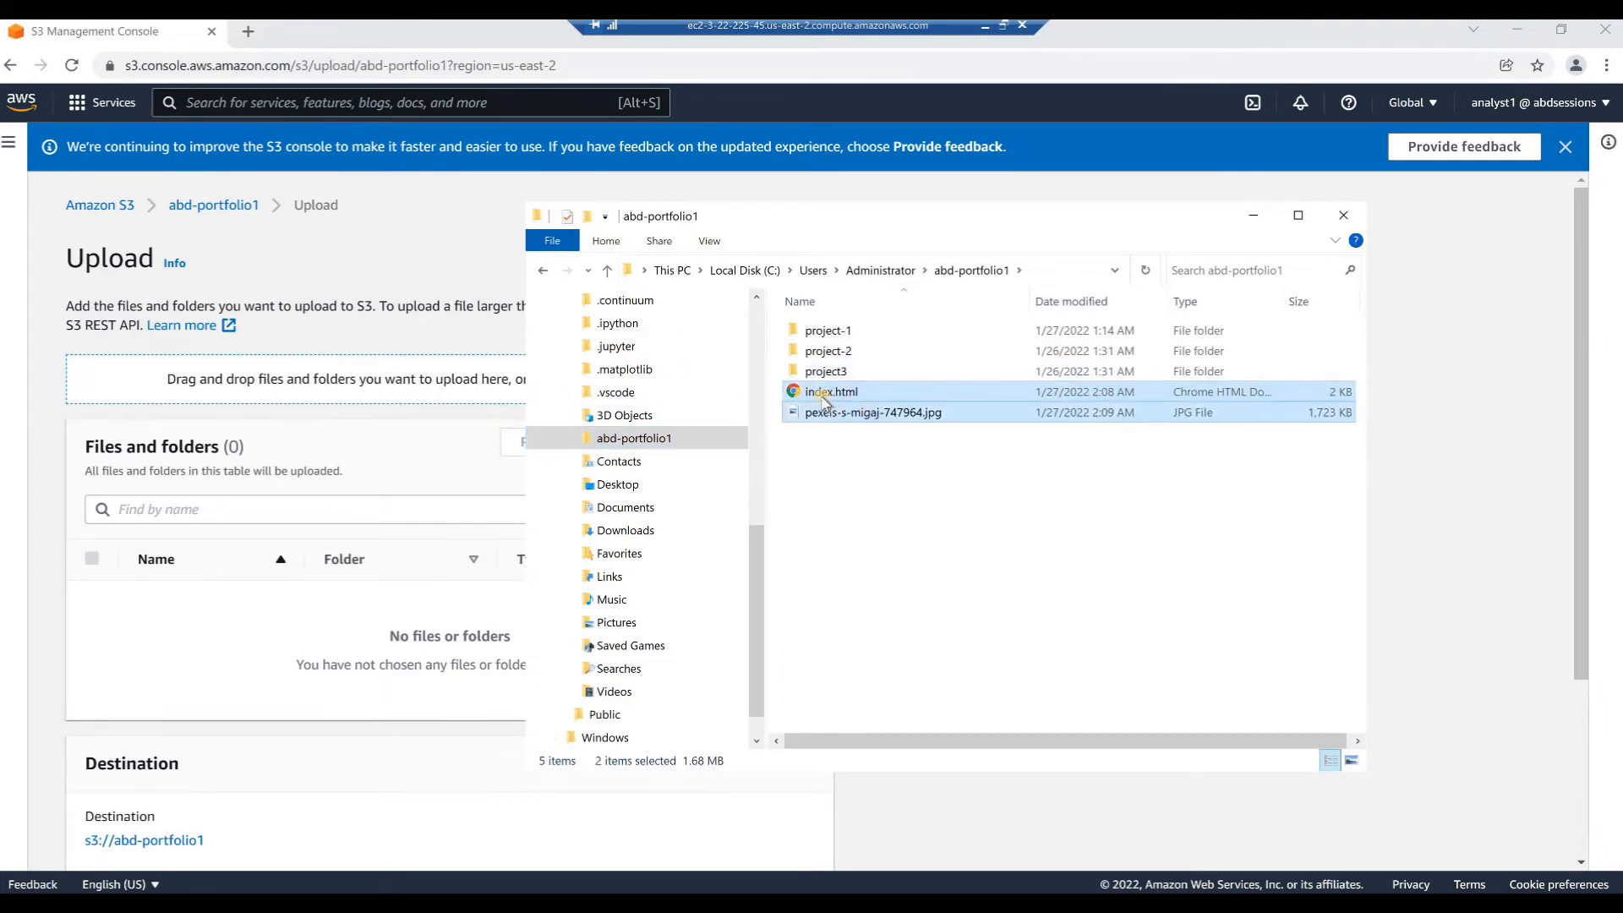
pyautogui.moveTo(821, 398); pyautogui.dragTo(377, 391)
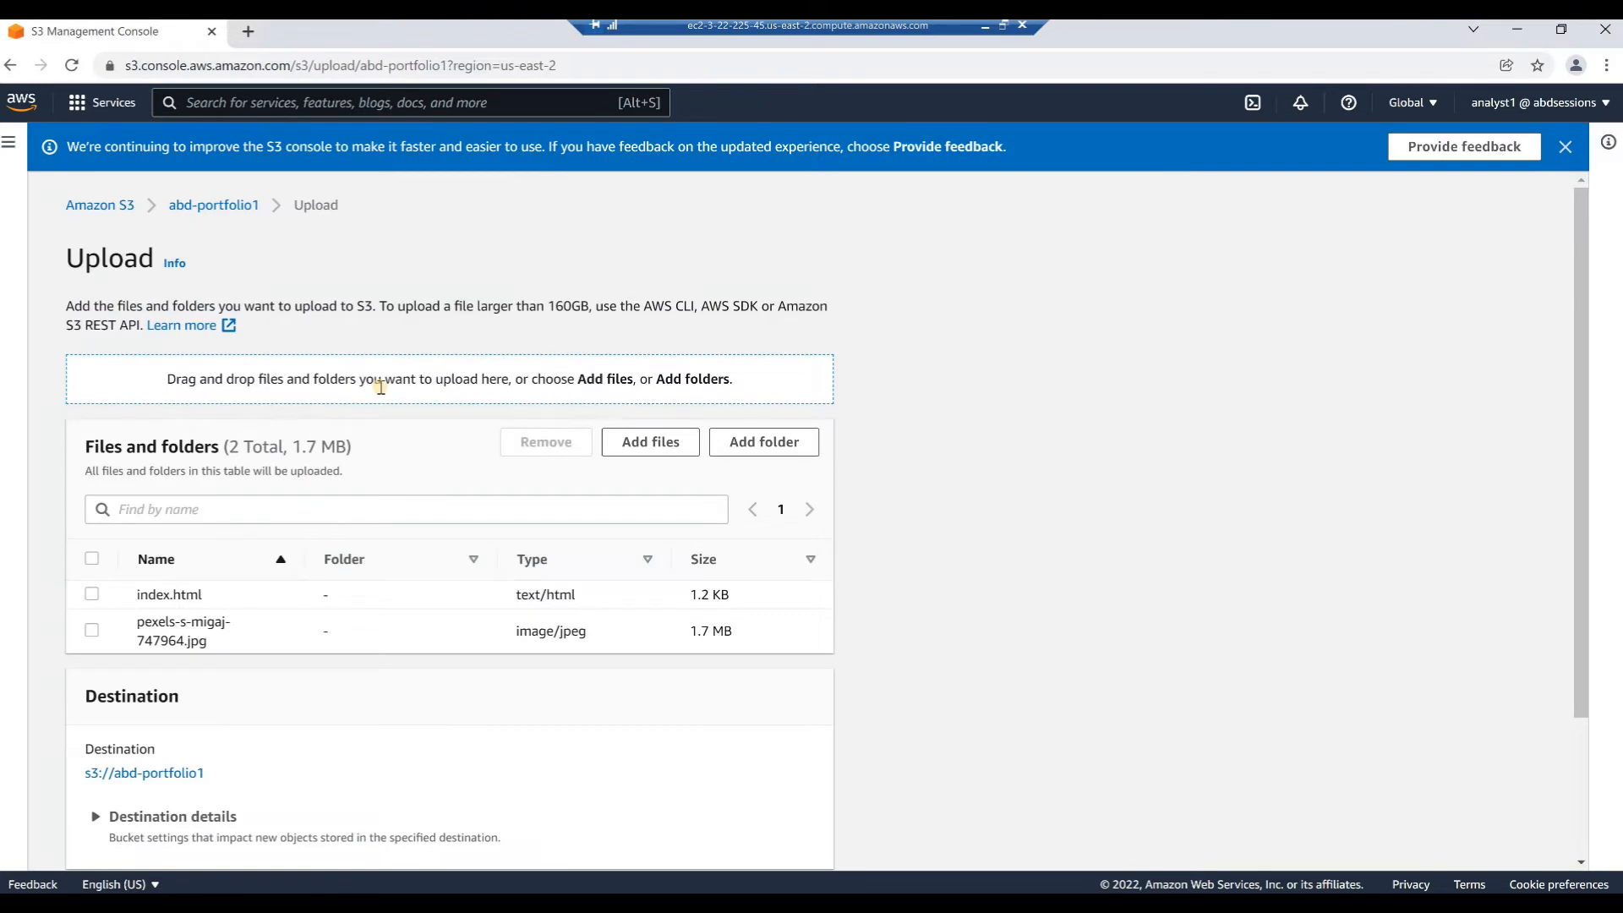
# Upload the two listed files to the abd-portfolio1 bucket, check the upload status and close the status page
pyautogui.scroll(-2, 473, 437)
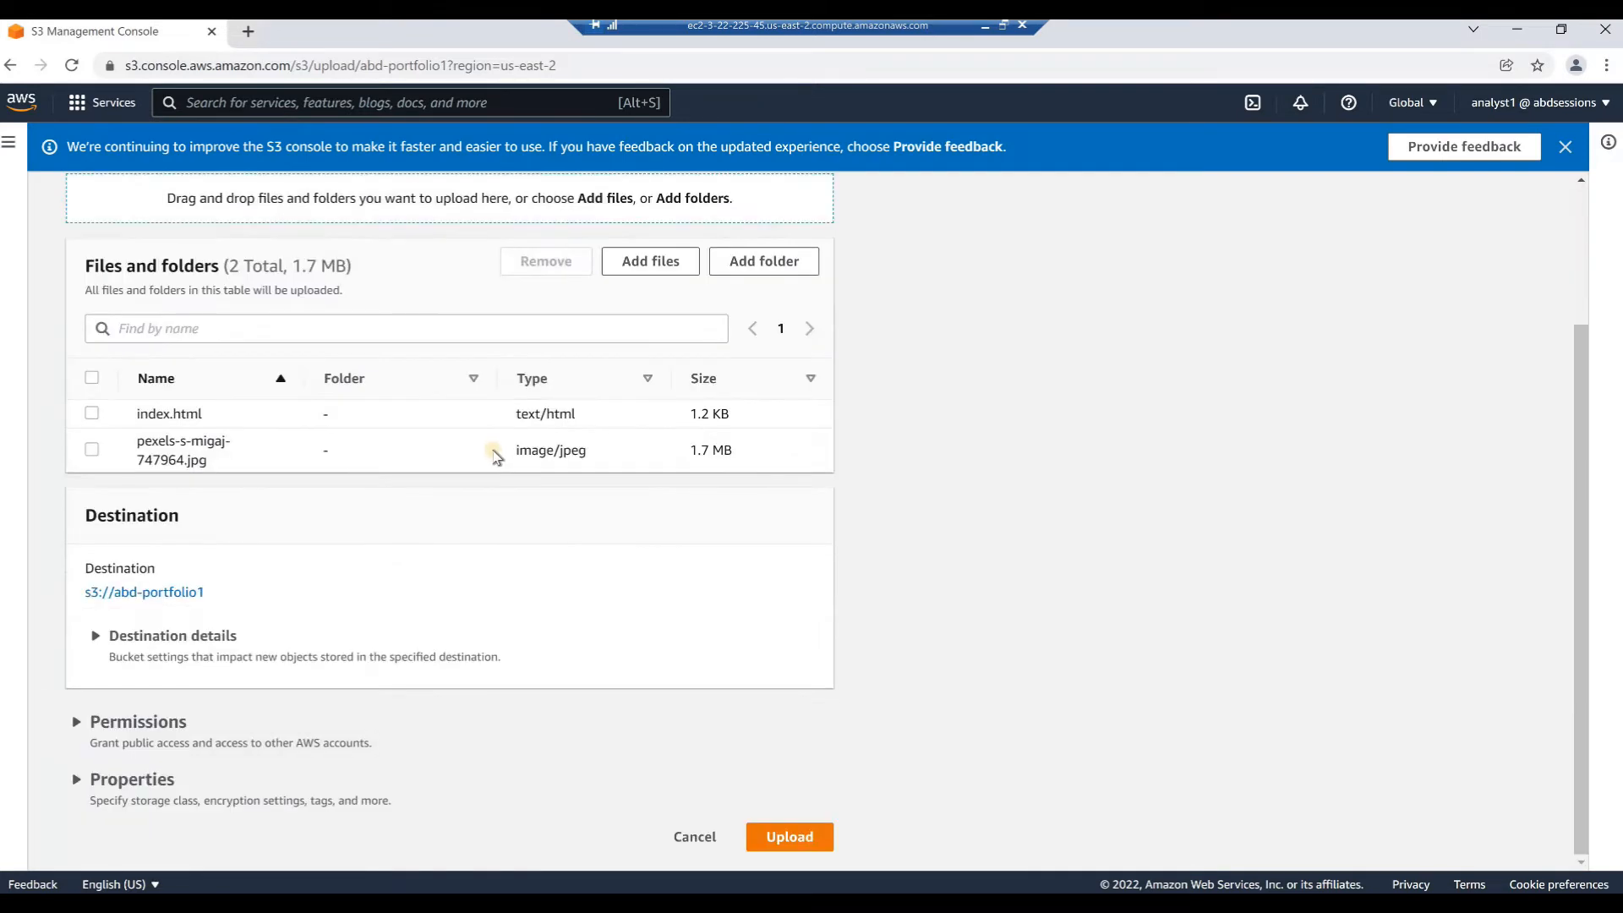
pyautogui.scroll(1, 497, 458)
pyautogui.scroll(-1, 496, 458)
pyautogui.click(791, 845)
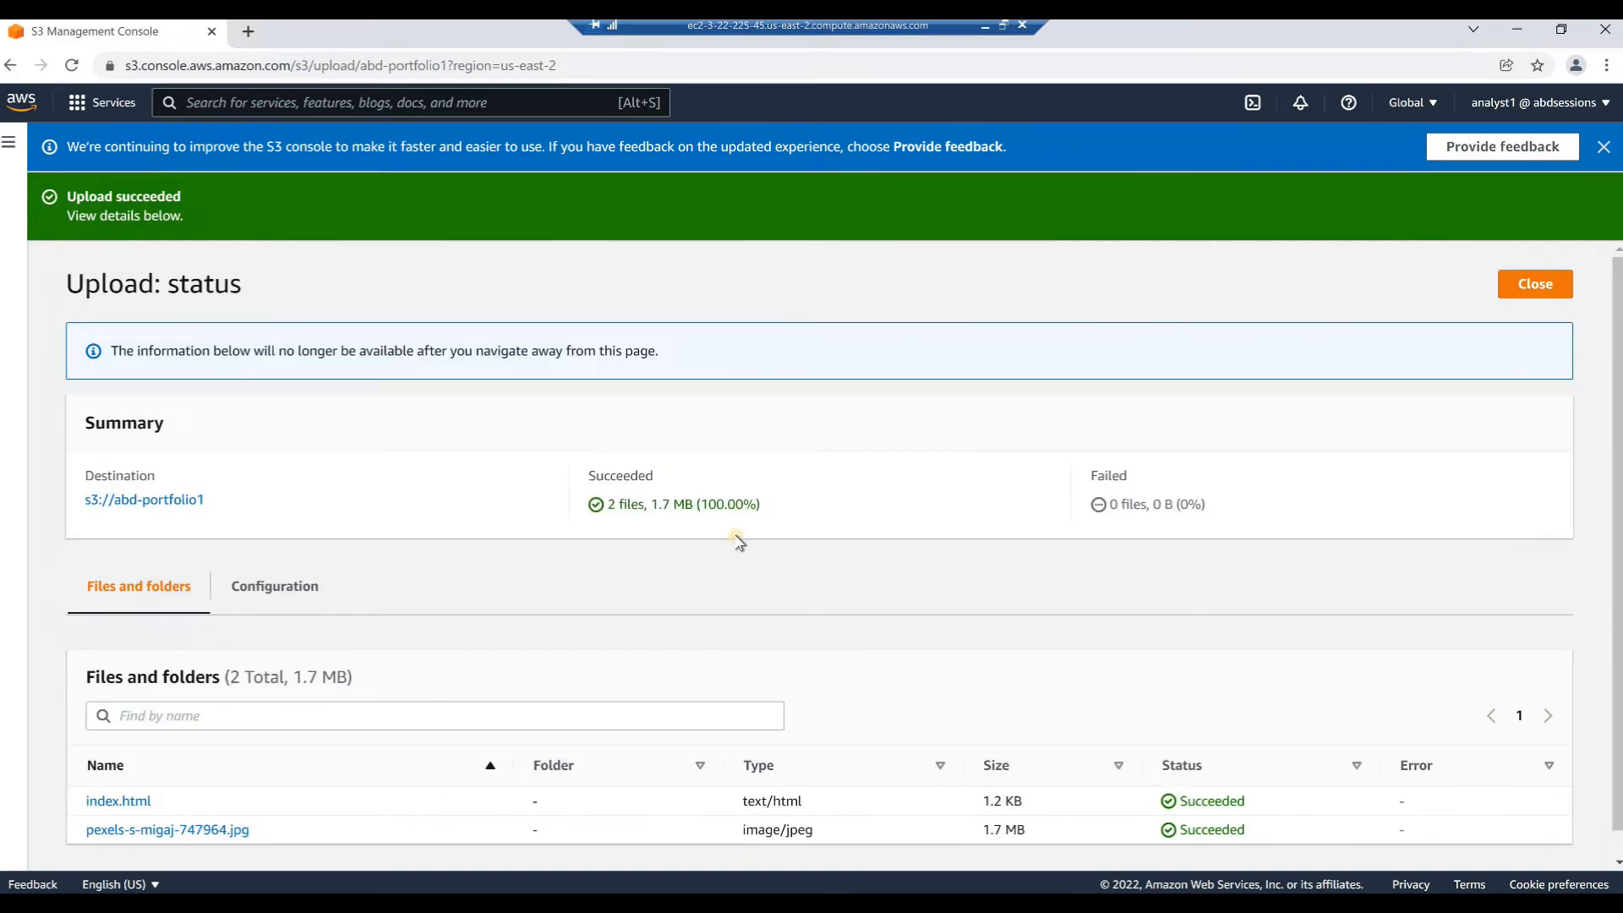
pyautogui.scroll(-1, 738, 542)
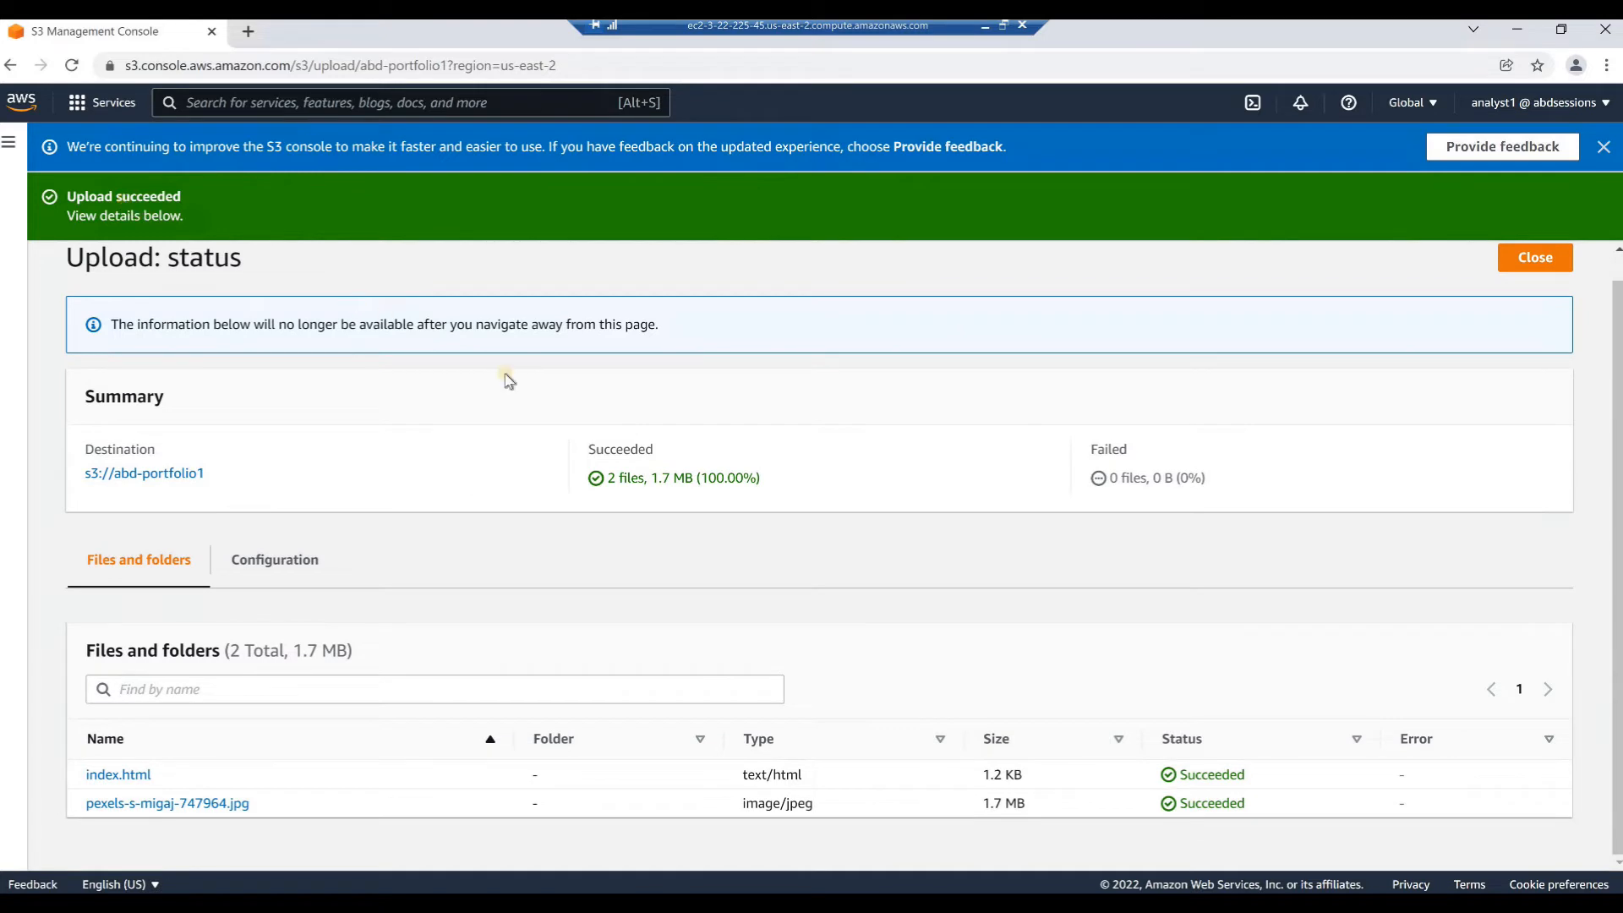
pyautogui.scroll(1, 534, 396)
pyautogui.scroll(-1, 536, 397)
pyautogui.scroll(1, 591, 393)
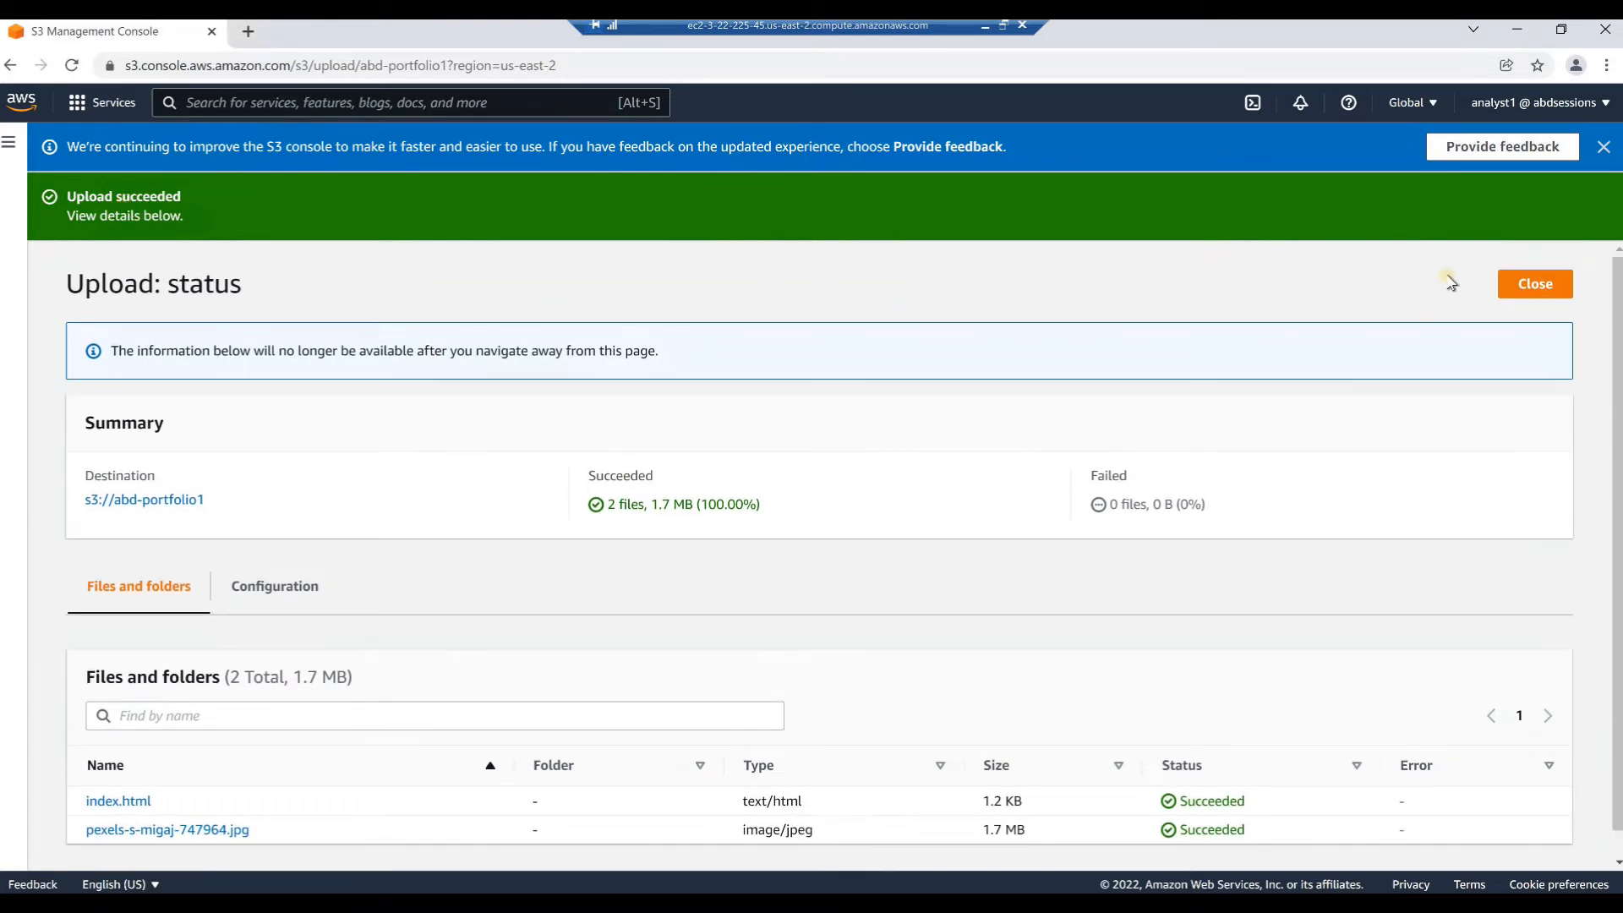
pyautogui.click(1535, 286)
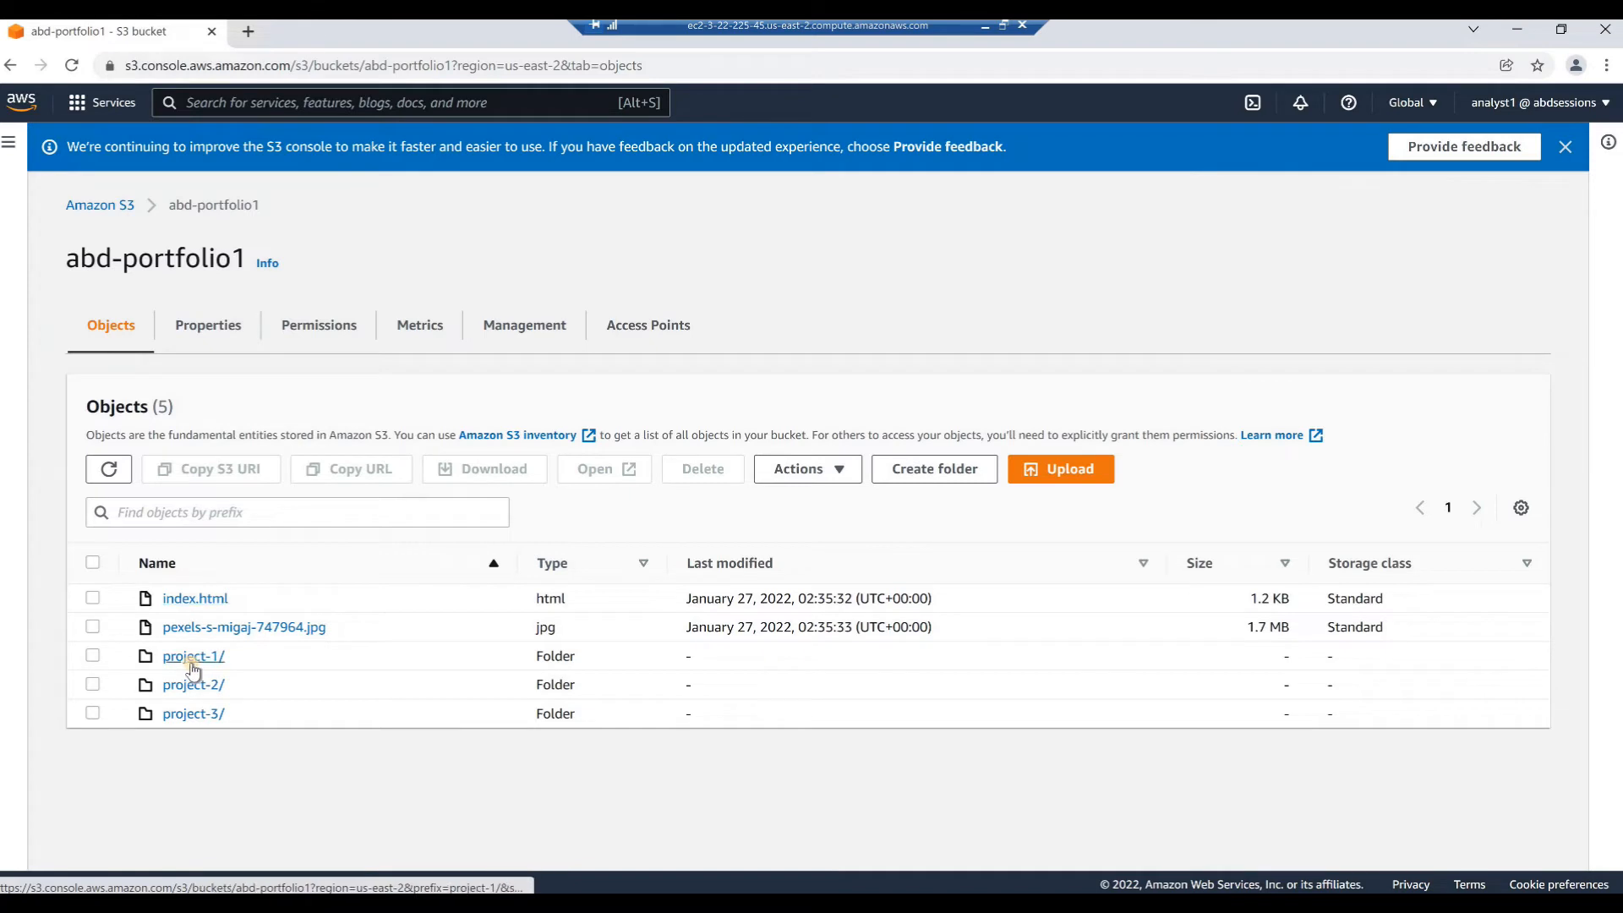
# Start an upload into the bucket's project-1 folder and open the local project-1 folder in File Explorer
pyautogui.click(194, 658)
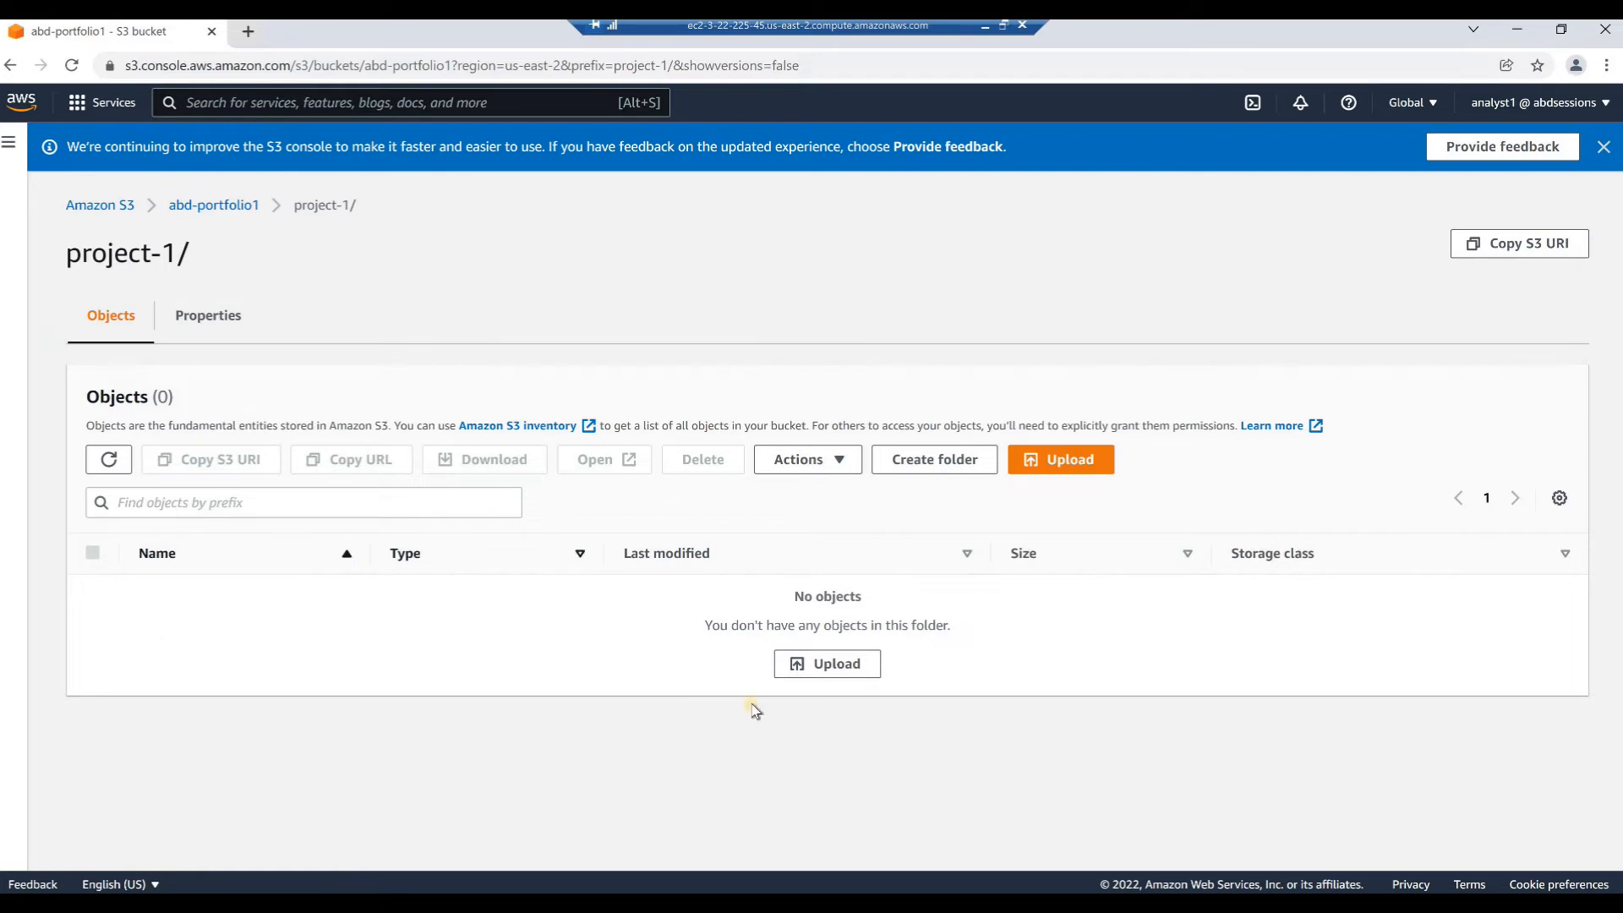
pyautogui.click(1052, 461)
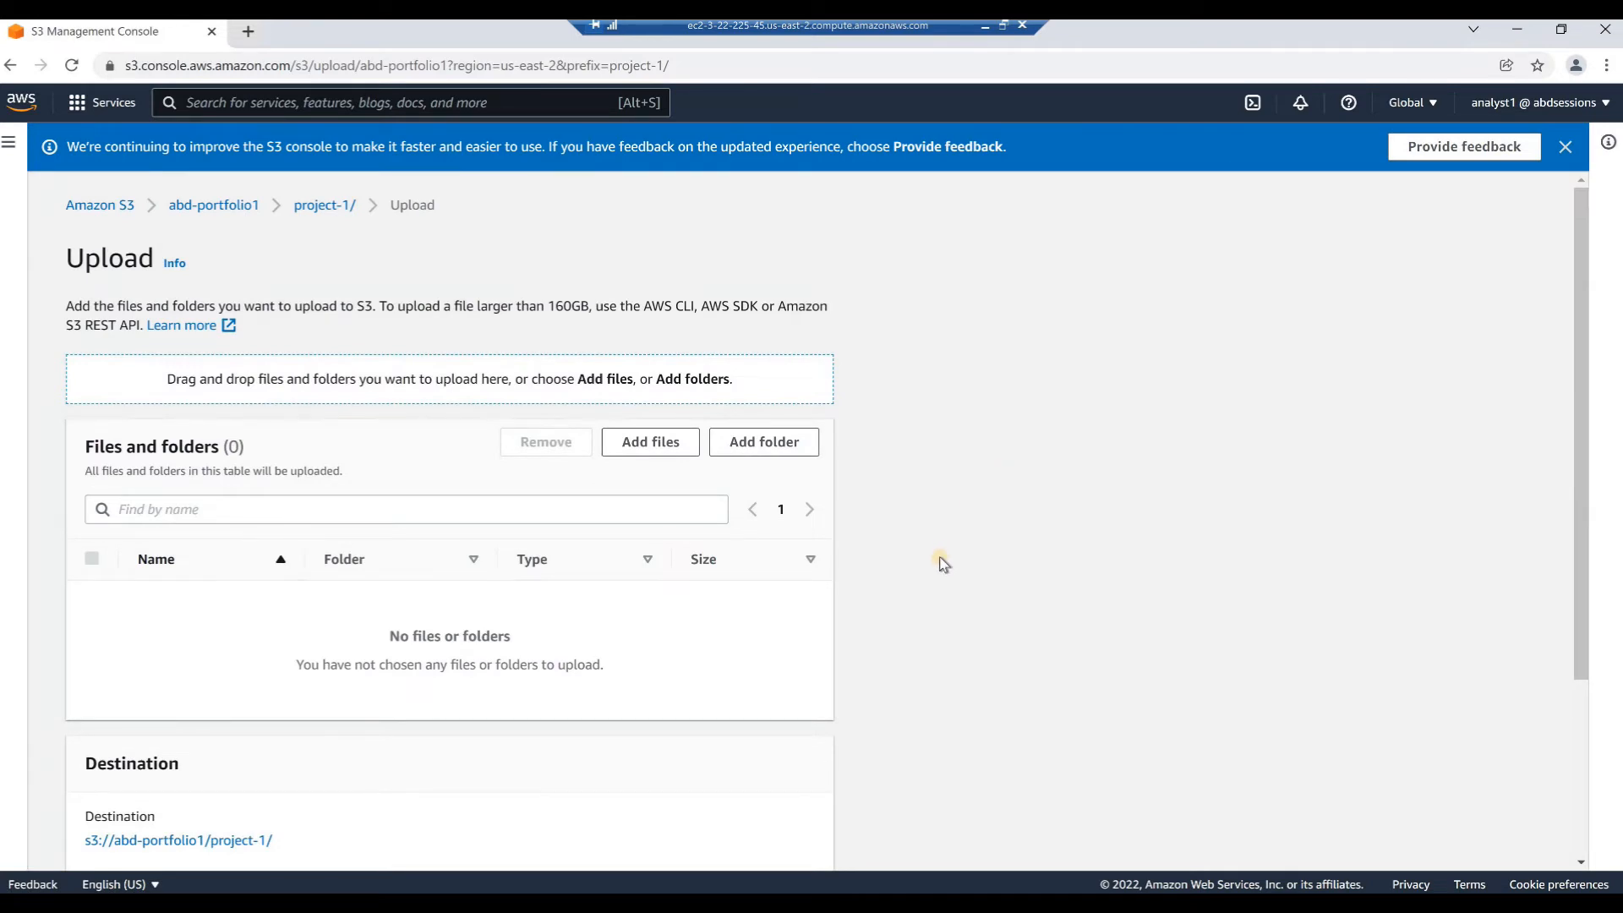
pyautogui.hotkey('alt', 'Tab')
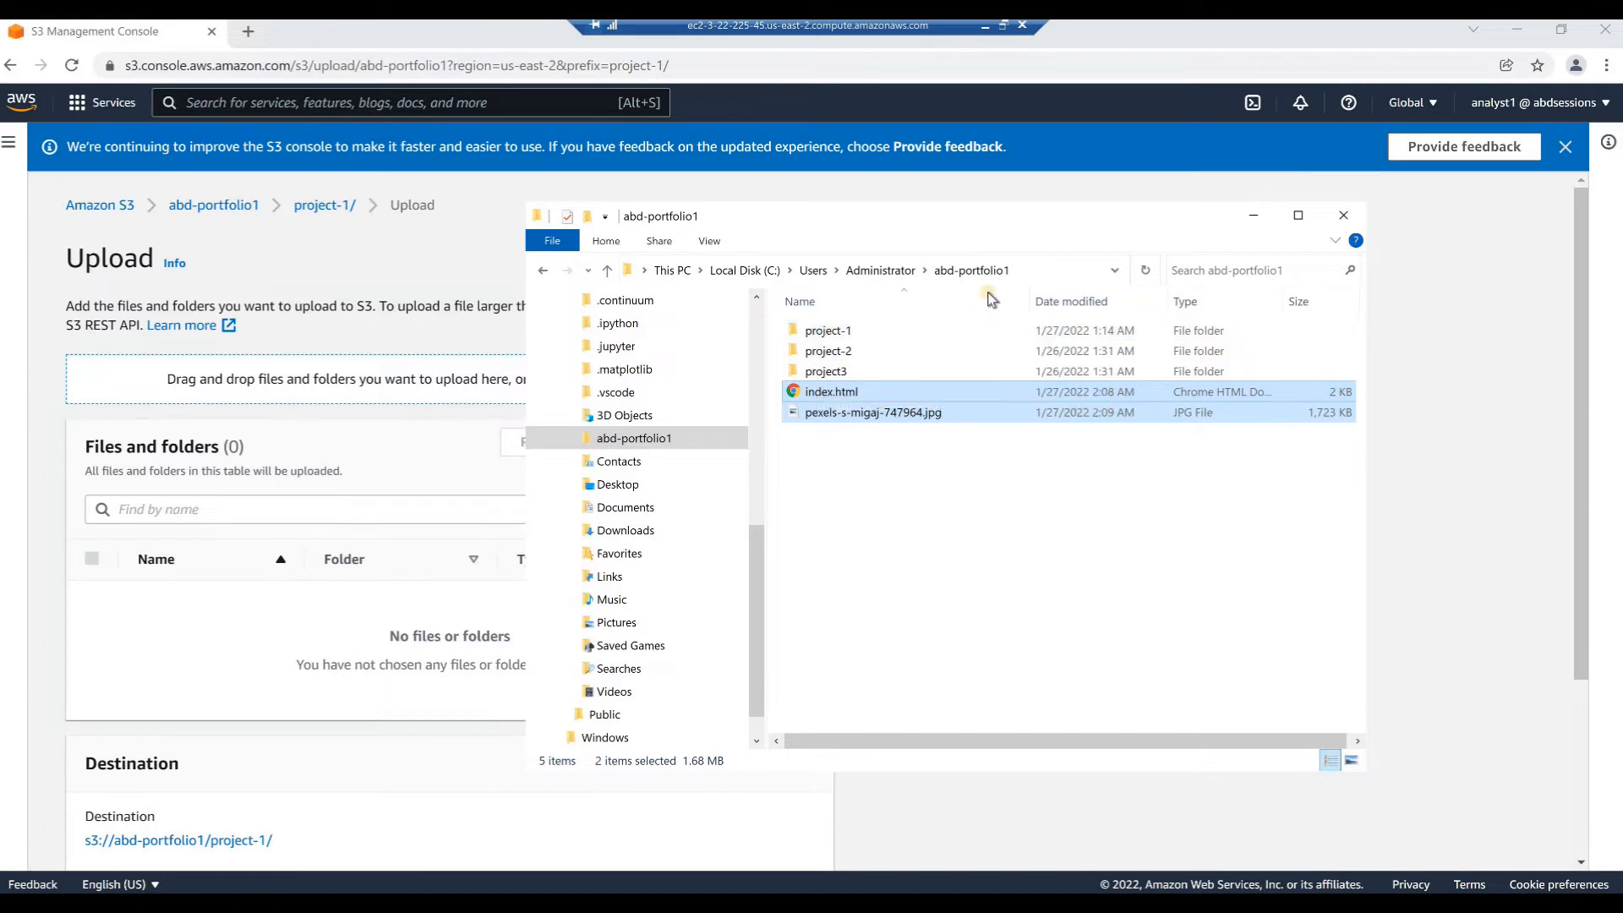
pyautogui.click(1028, 275)
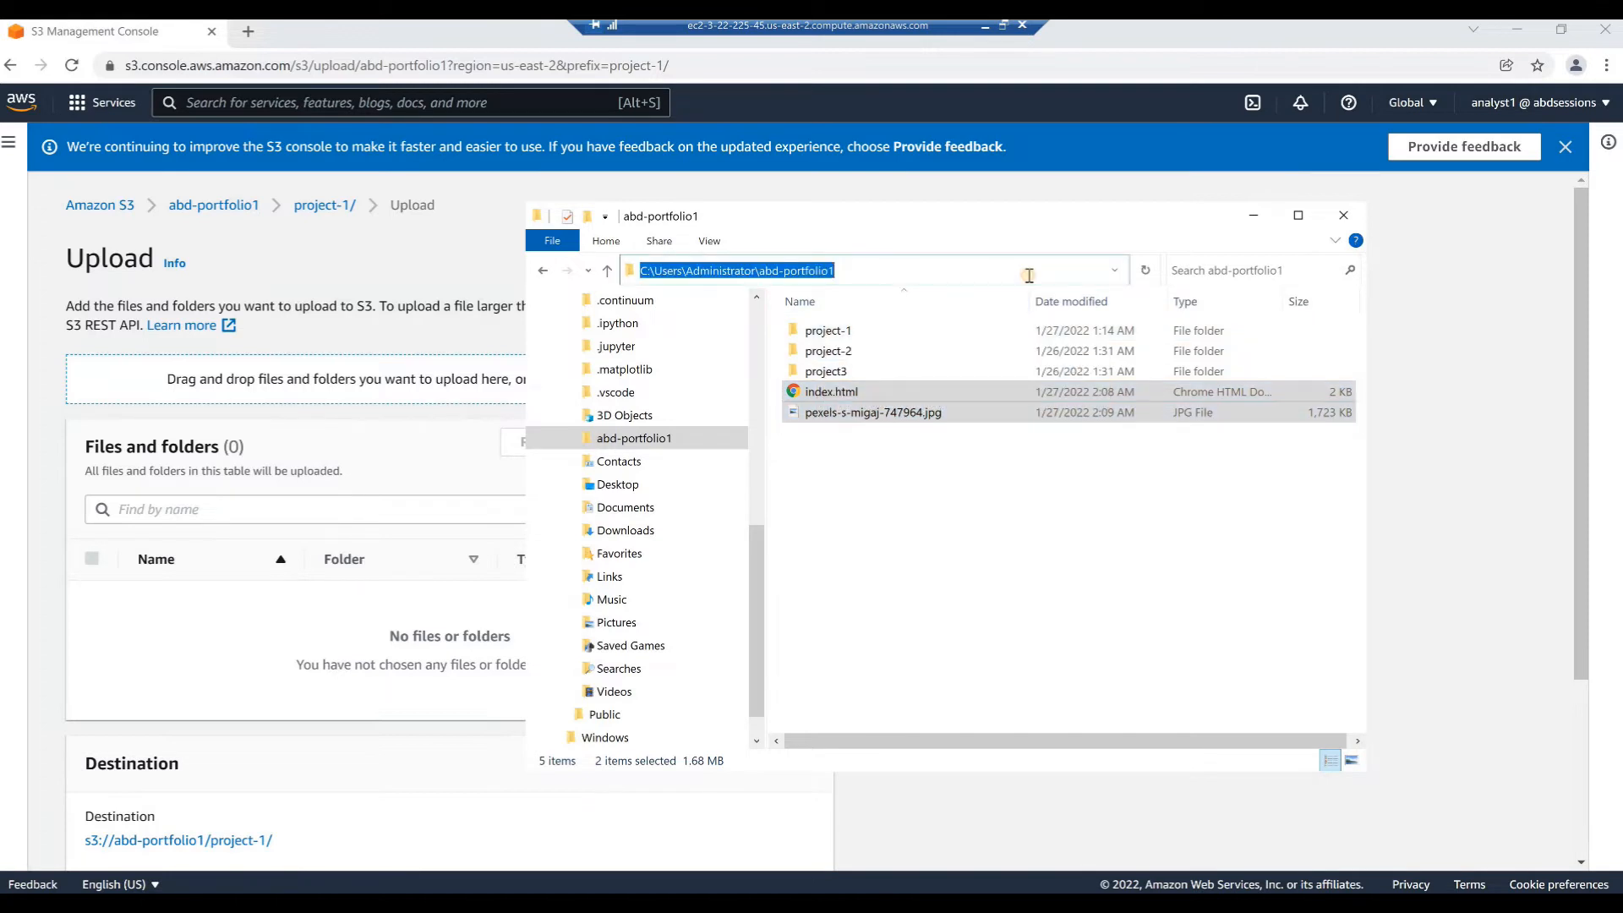
pyautogui.click(799, 335)
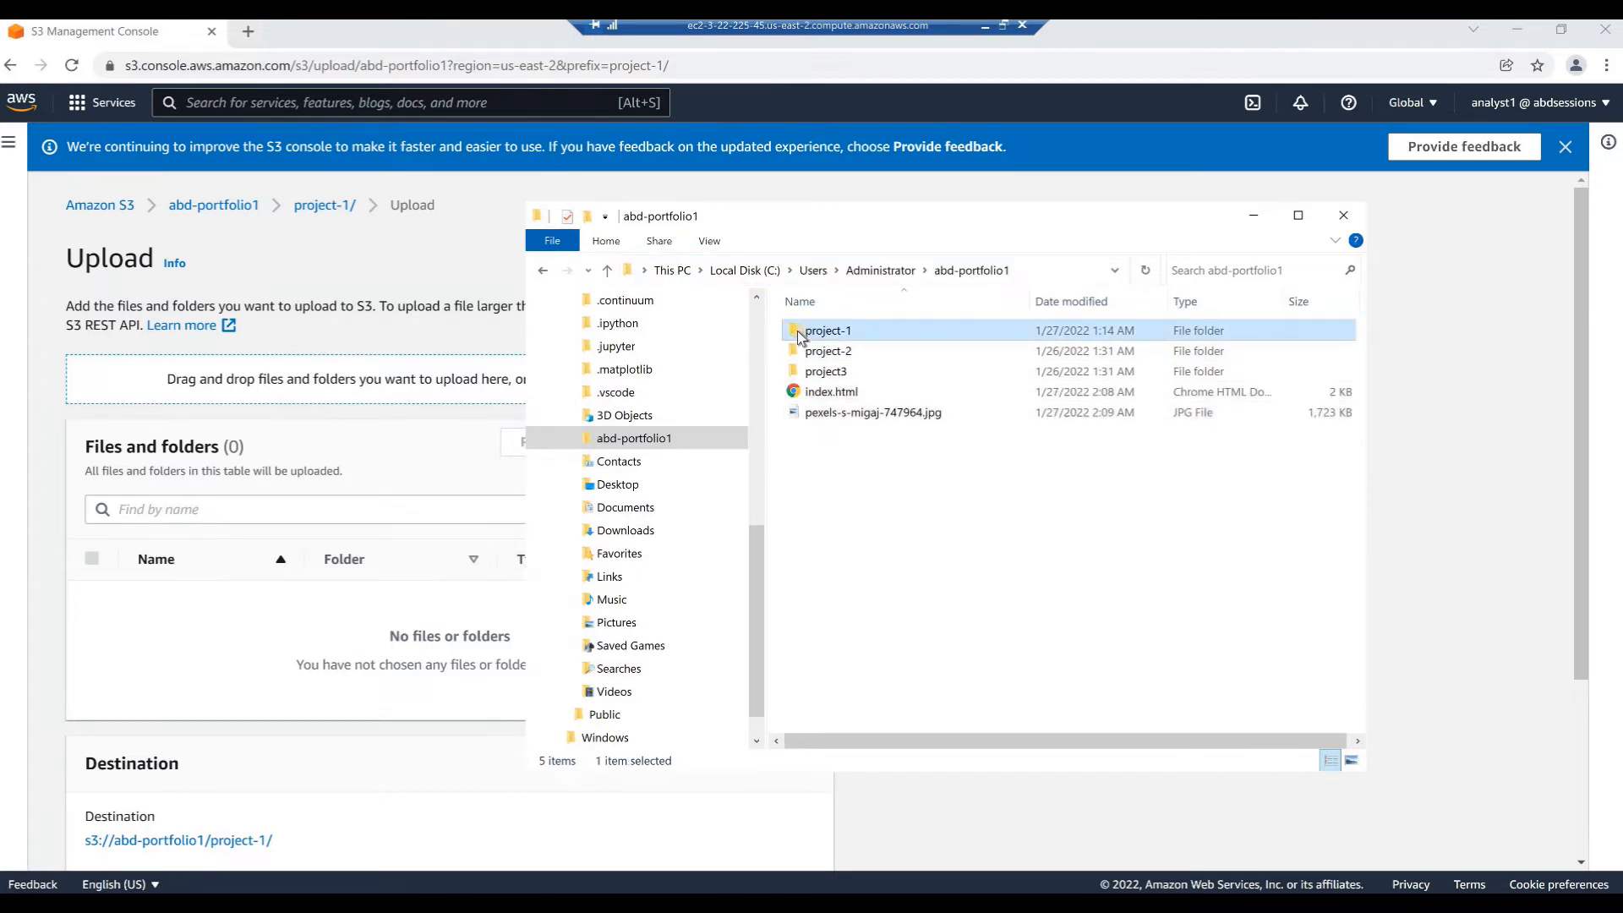
pyautogui.doubleClick(799, 336)
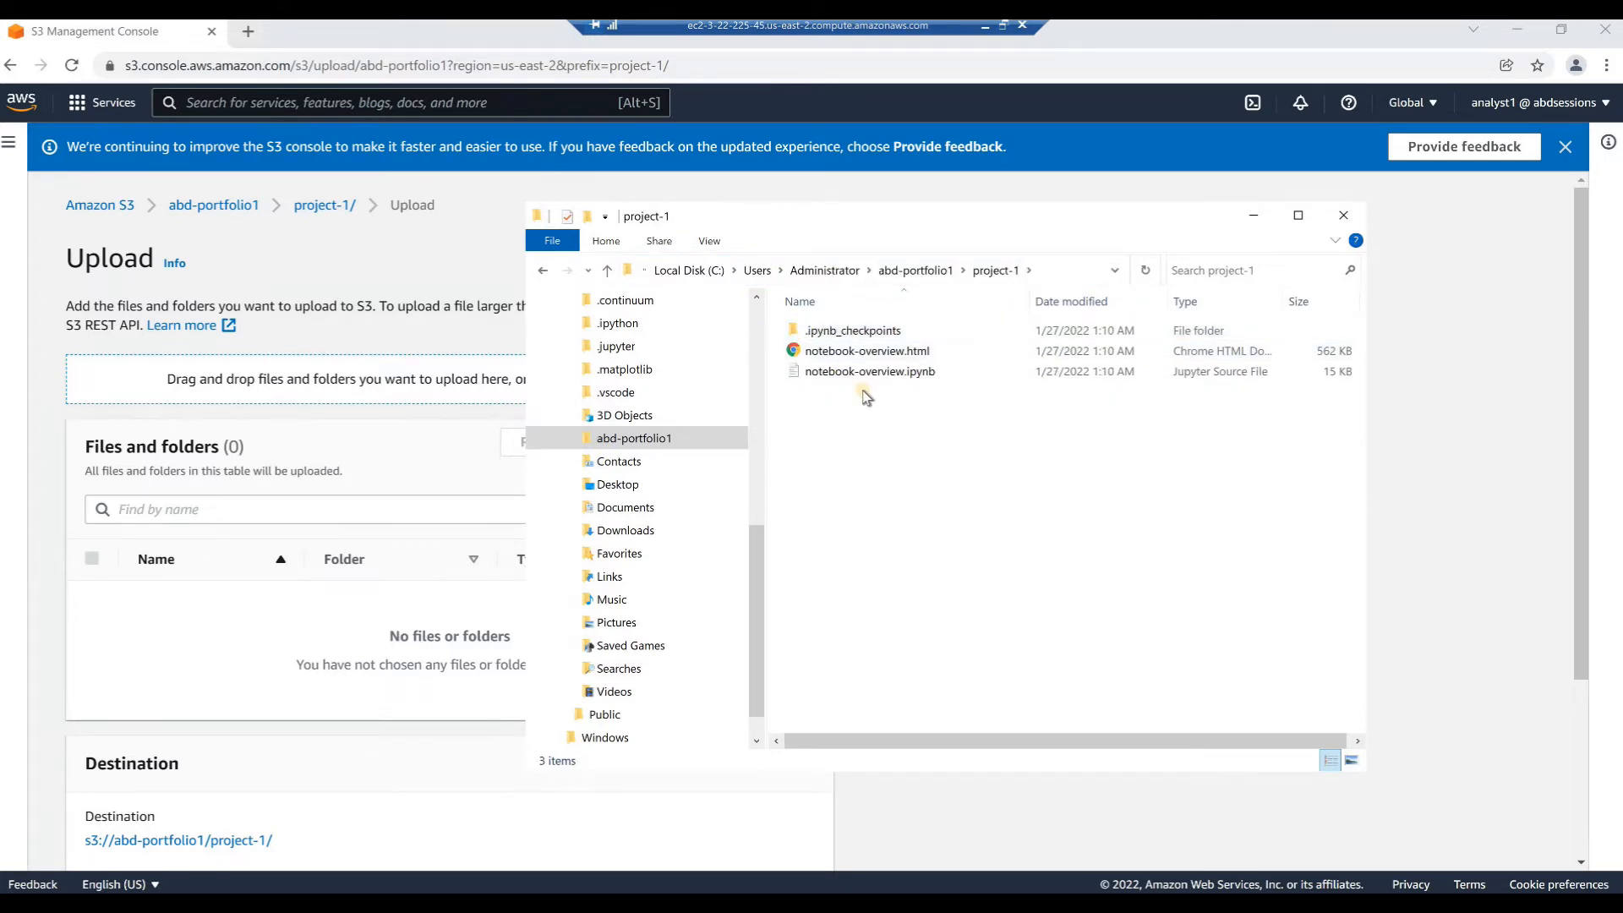
# Add notebook-overview.html and notebook-overview.ipynb from the local project-1 folder to the S3 upload list
pyautogui.click(833, 357)
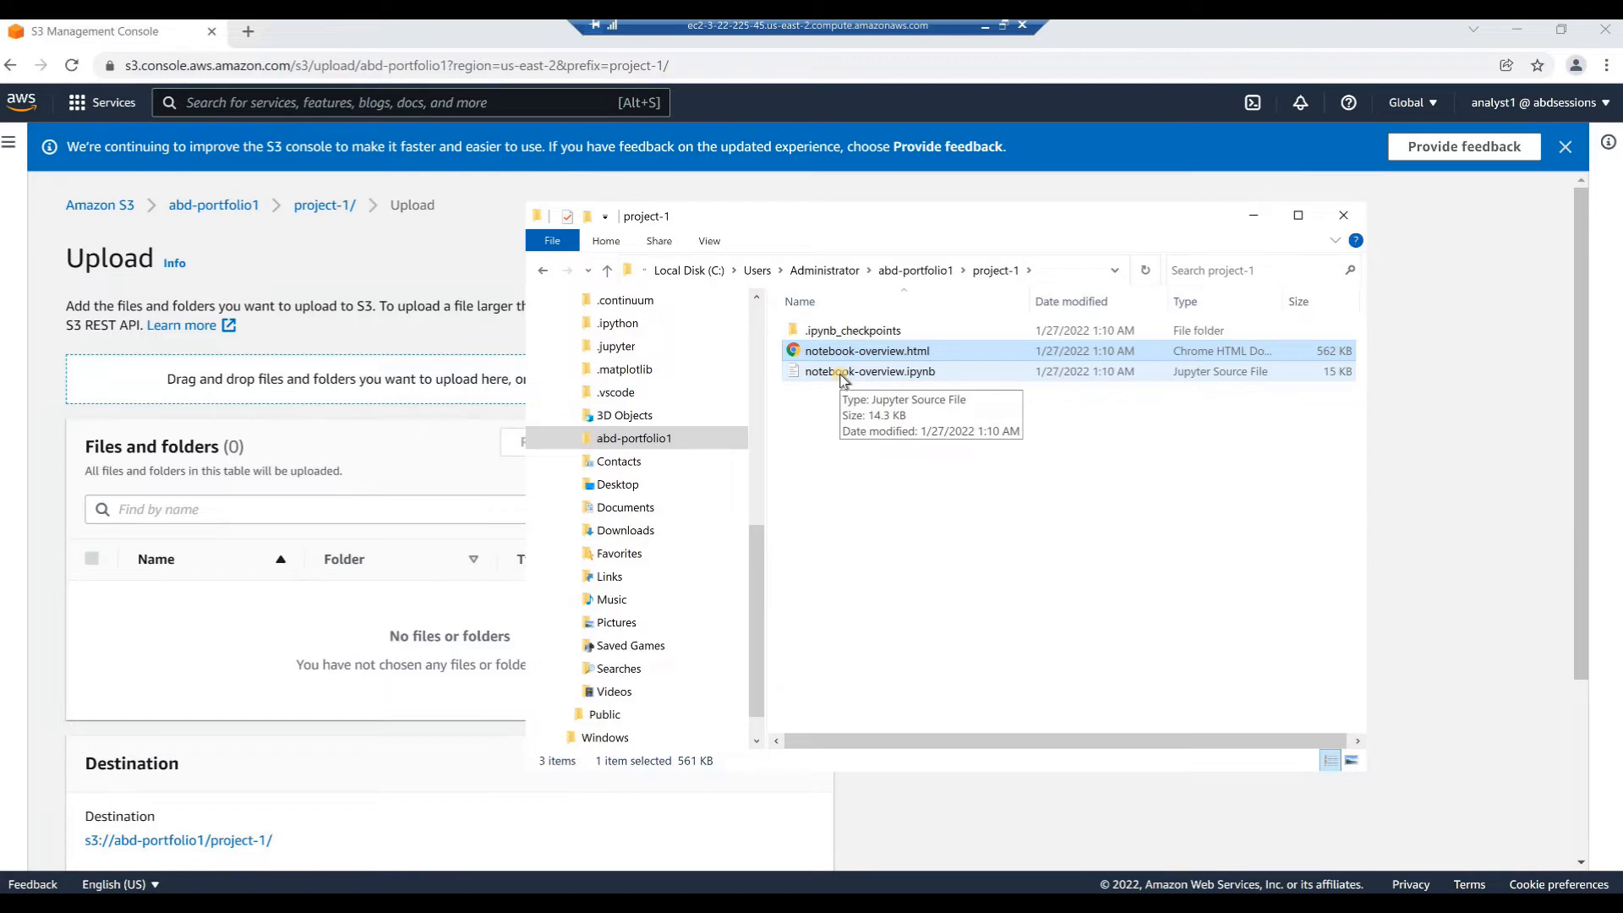
pyautogui.keyDown('ctrl'); pyautogui.click(843, 372); pyautogui.keyUp('ctrl')
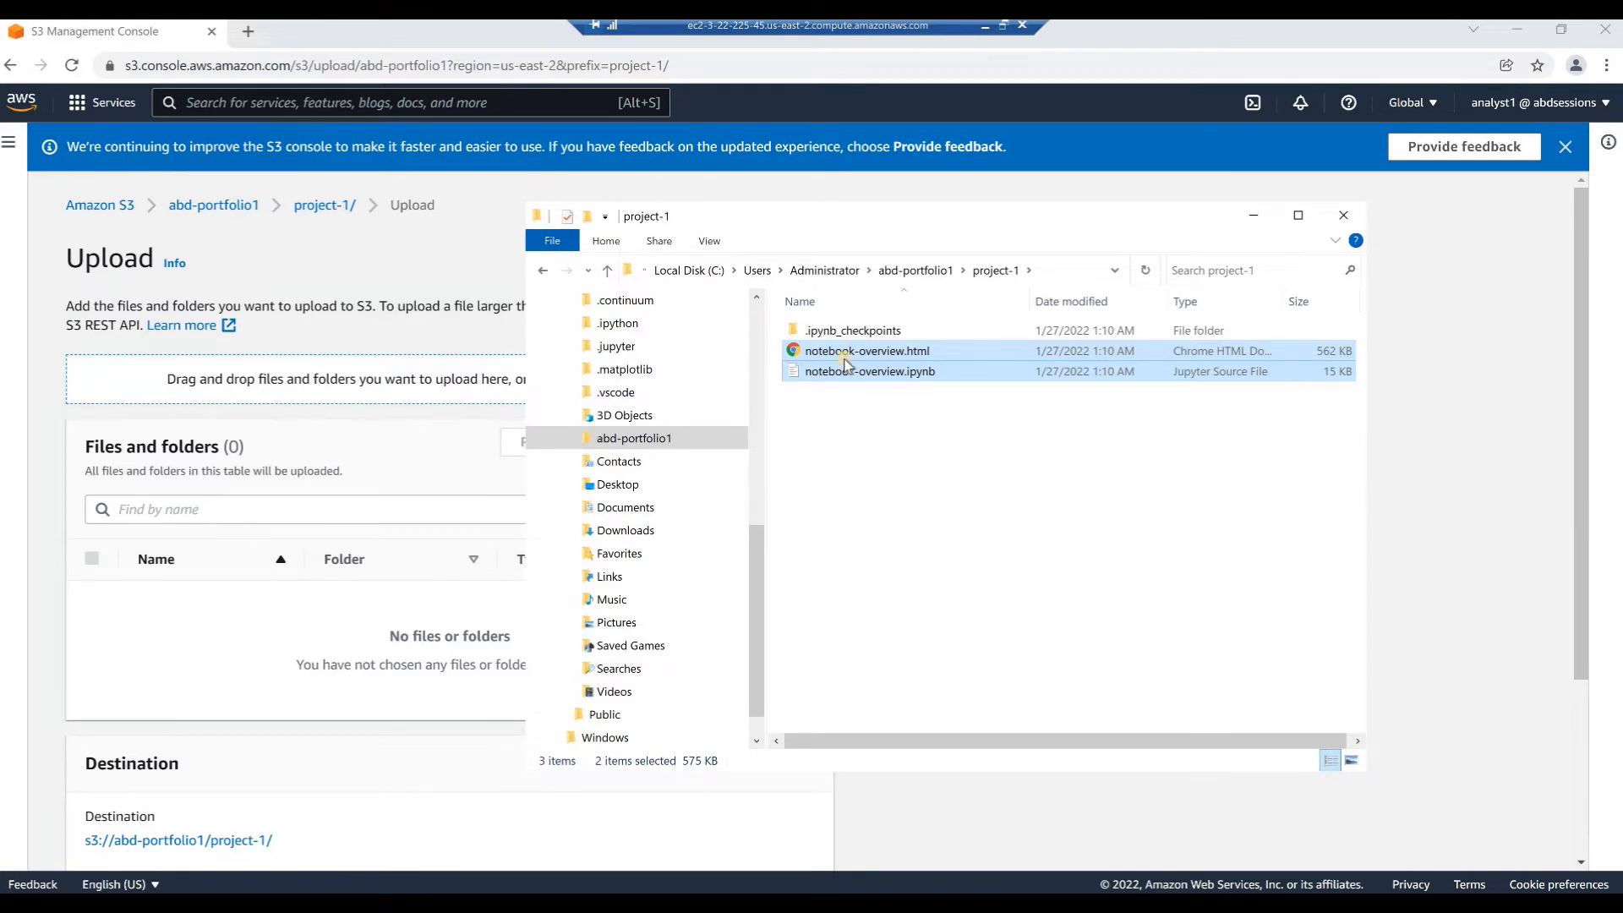
pyautogui.moveTo(845, 362); pyautogui.dragTo(355, 385)
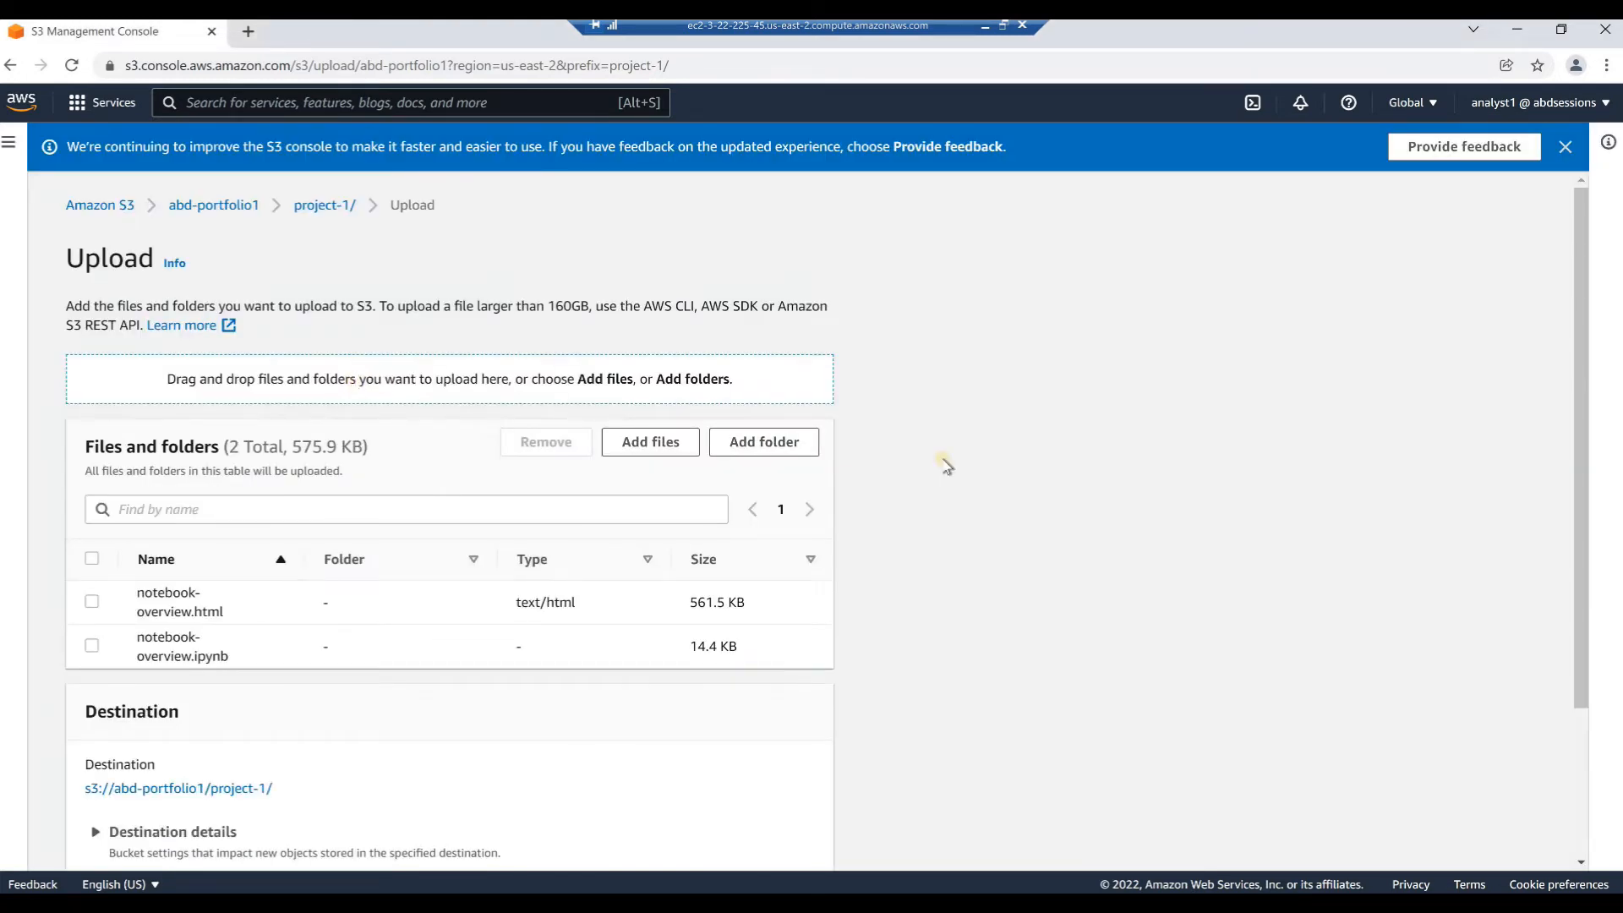
# Review the listed files and destination, upload them to the bucket's project-1 folder, and close the upload status page
pyautogui.scroll(-3, 945, 463)
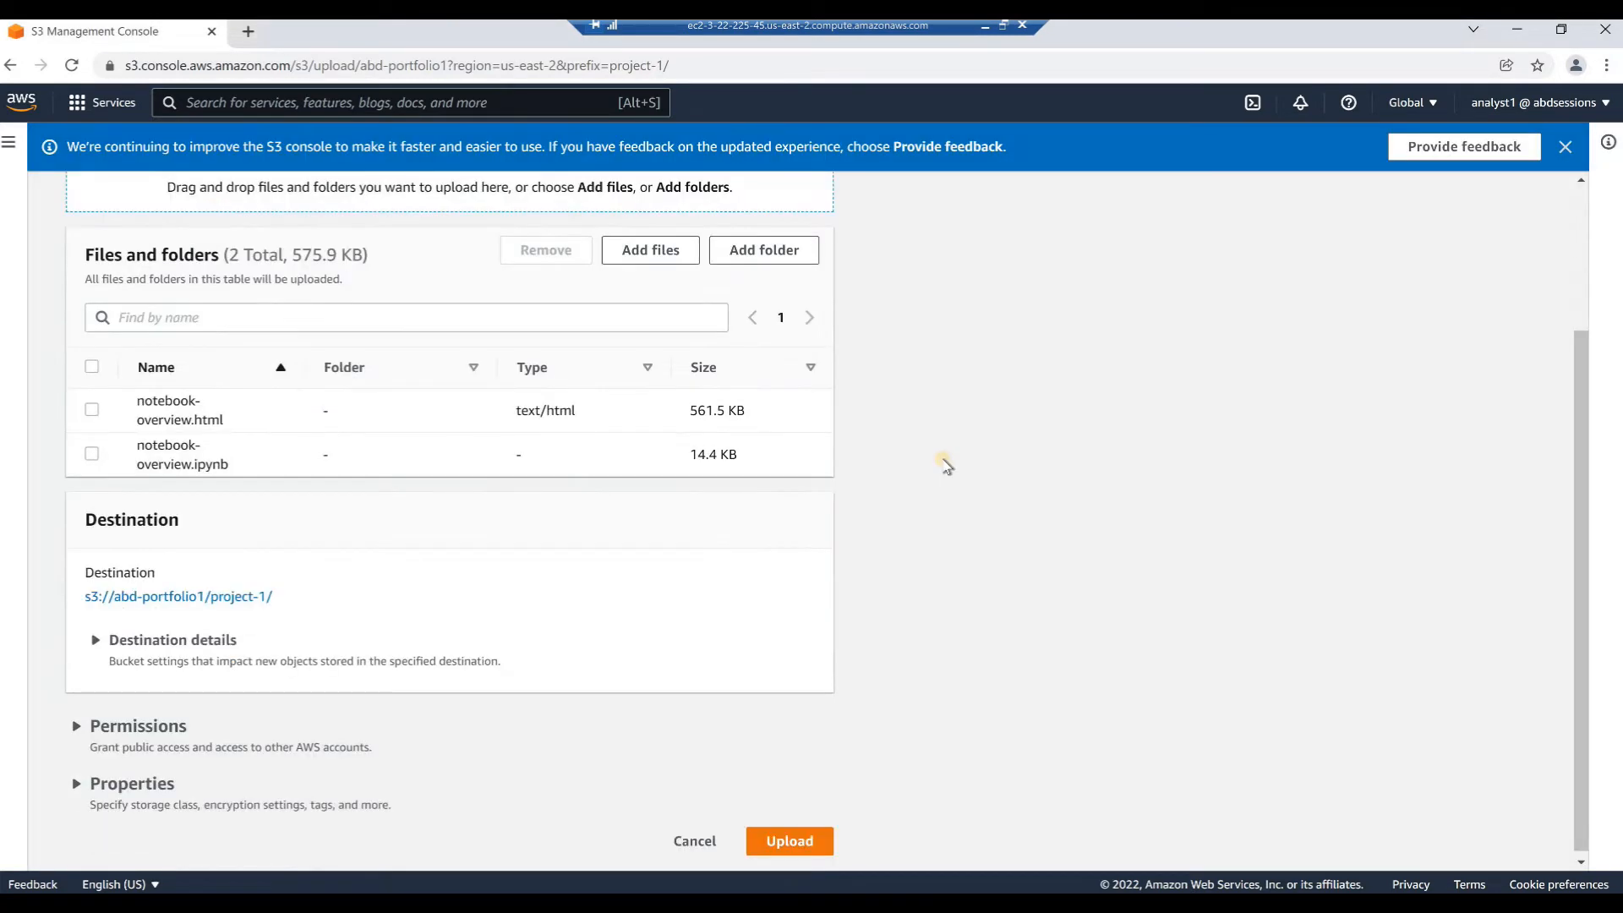
pyautogui.scroll(-1, 945, 464)
pyautogui.scroll(3, 943, 464)
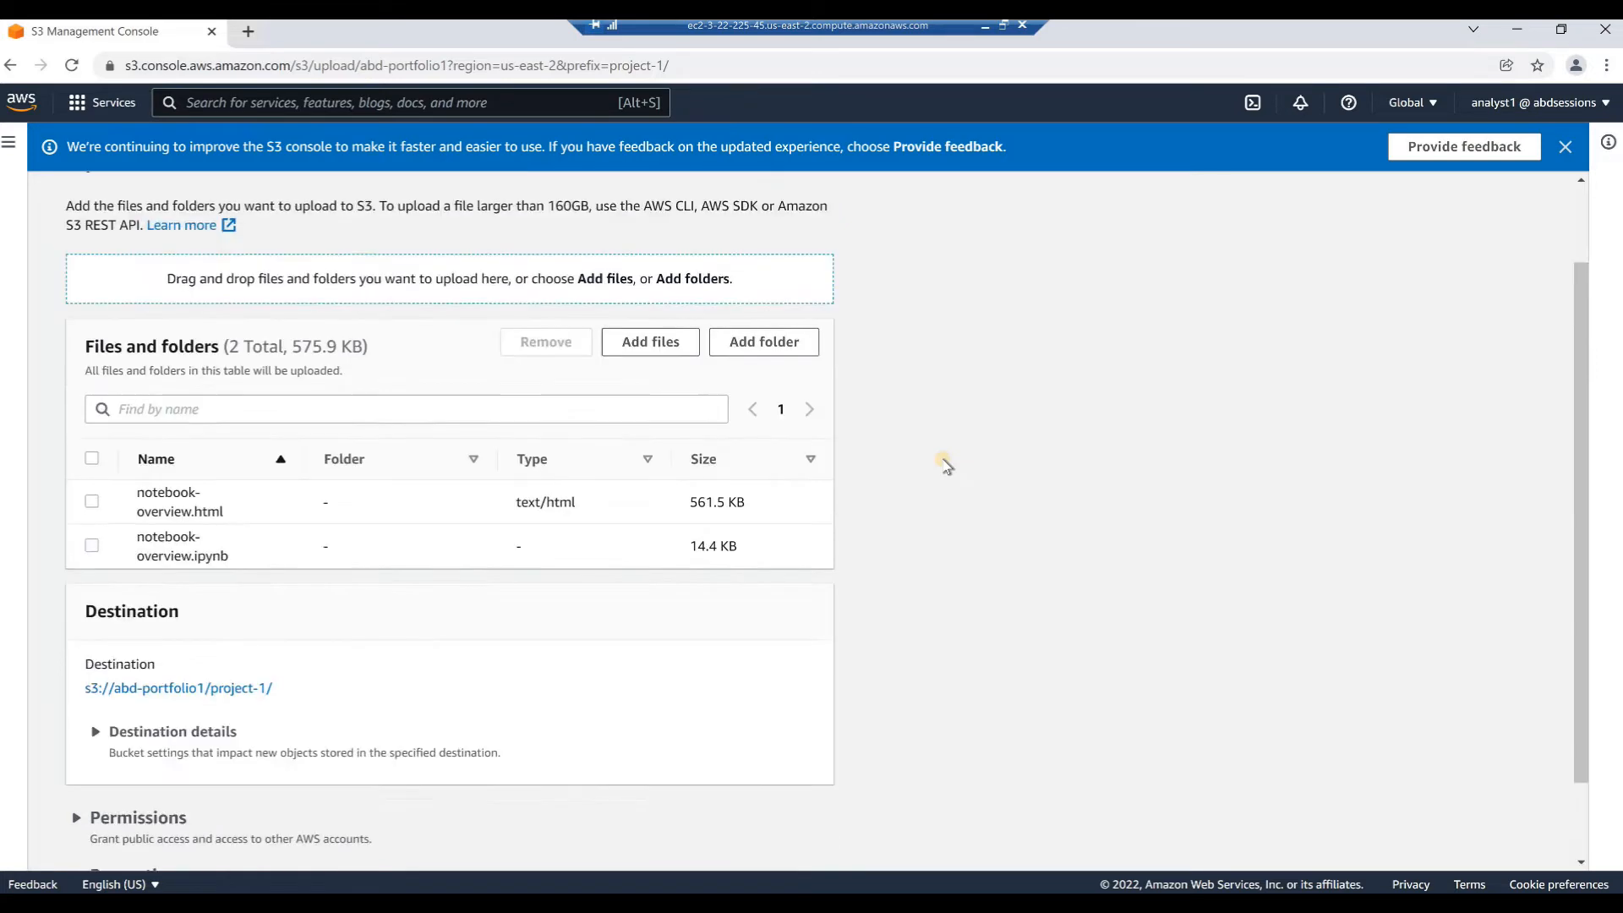
pyautogui.scroll(-3, 945, 464)
pyautogui.click(808, 839)
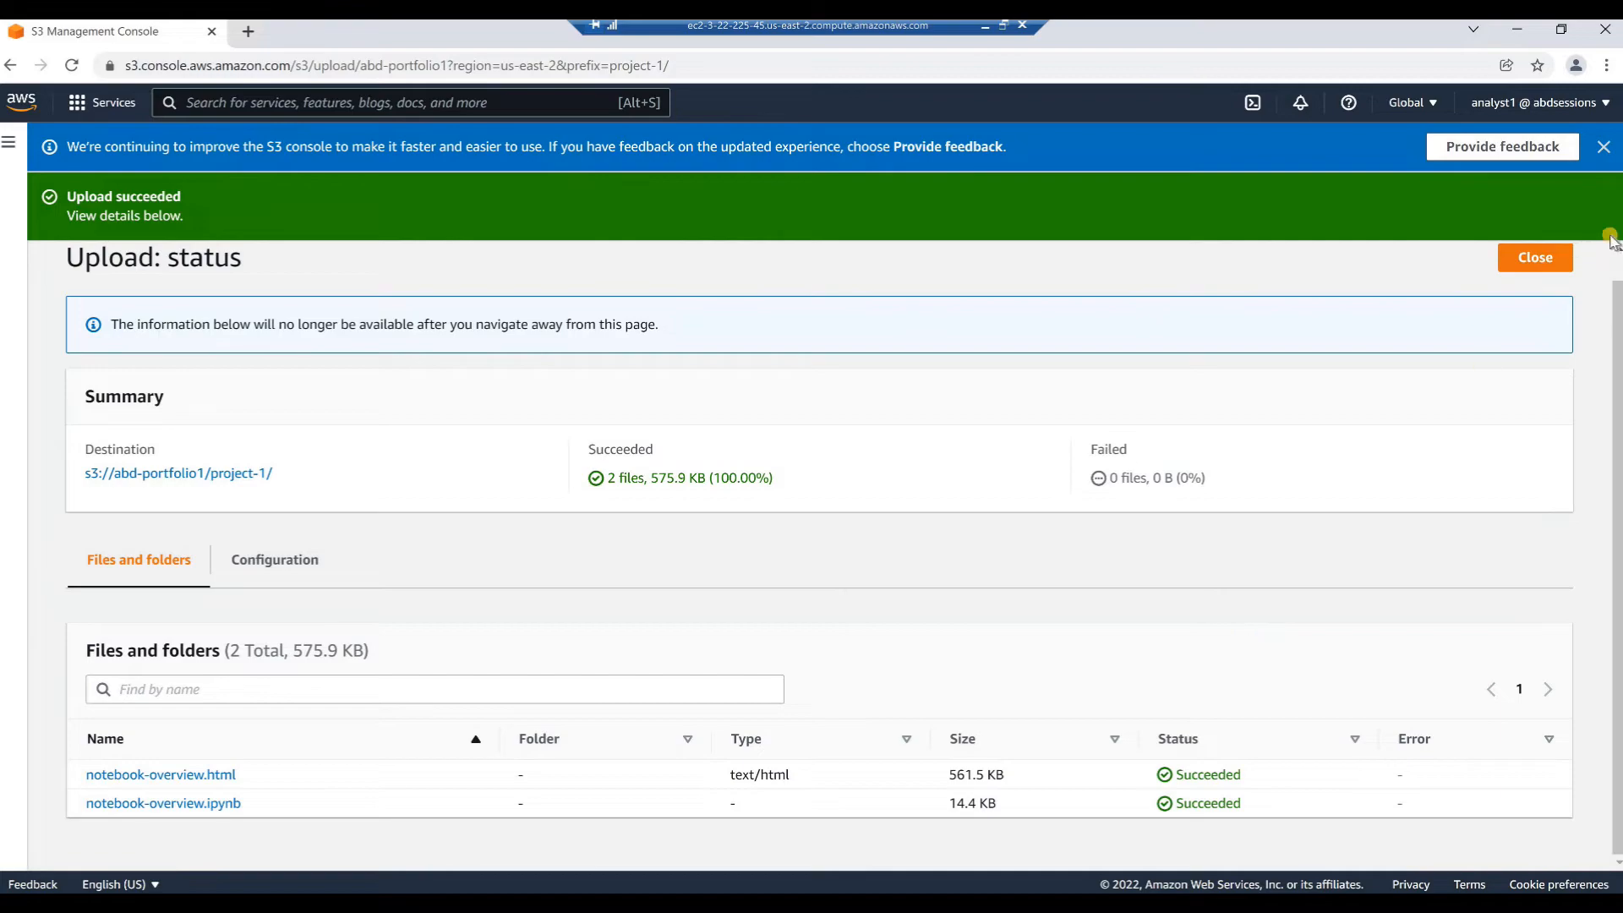
pyautogui.click(1530, 261)
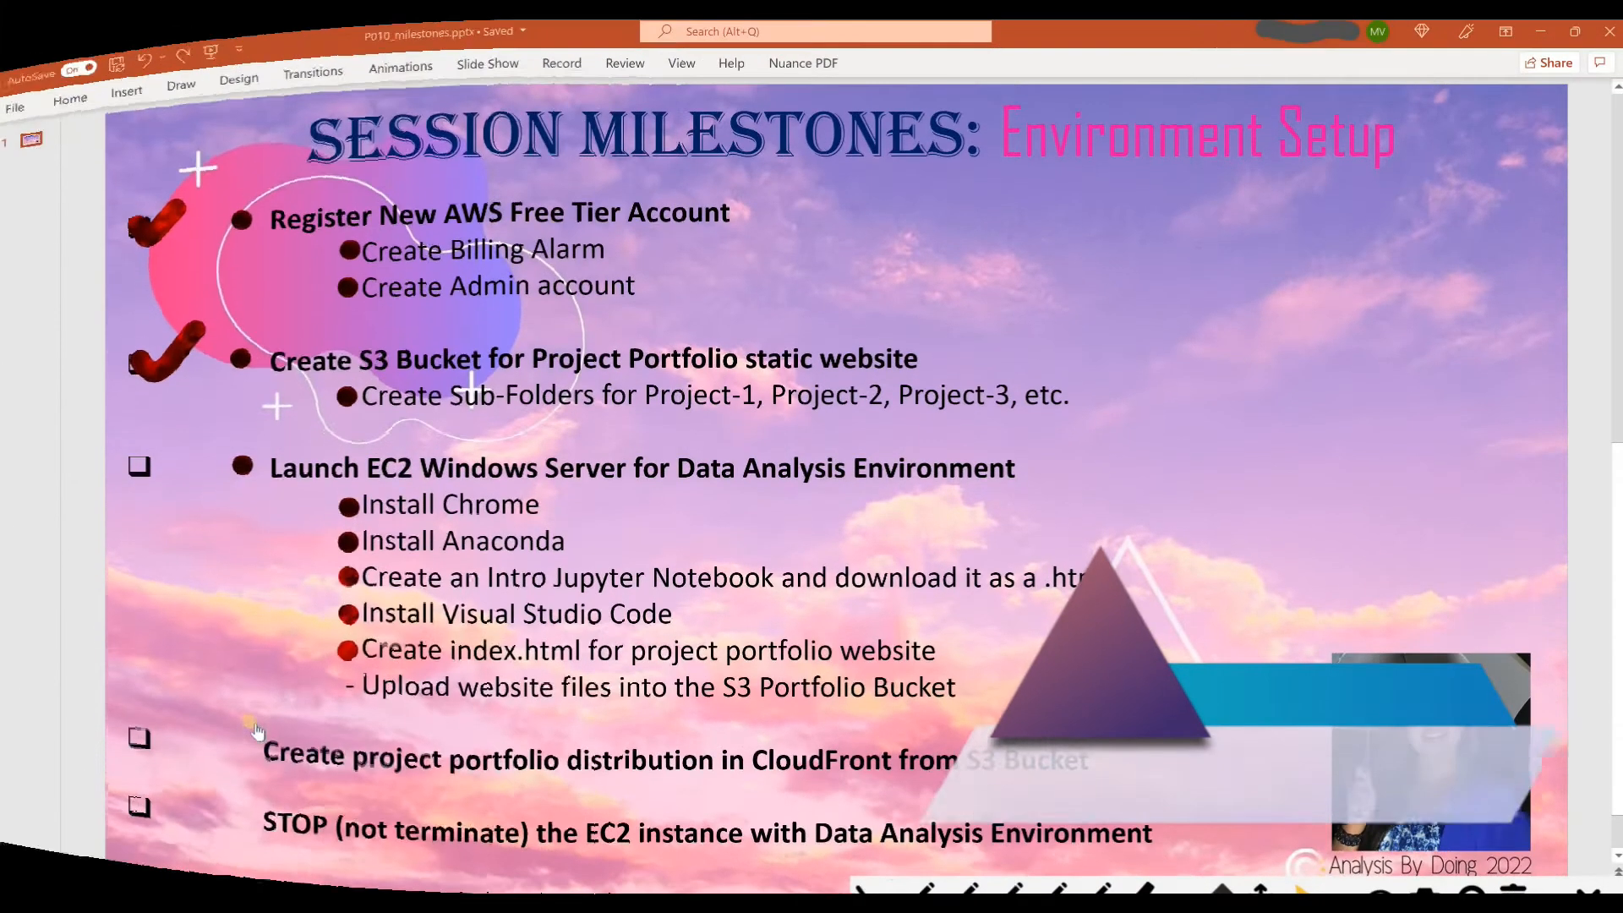
# On the PowerPoint milestones slide, dot the website files upload item and tick the Launch EC2 Windows Server milestone
pyautogui.click(350, 688)
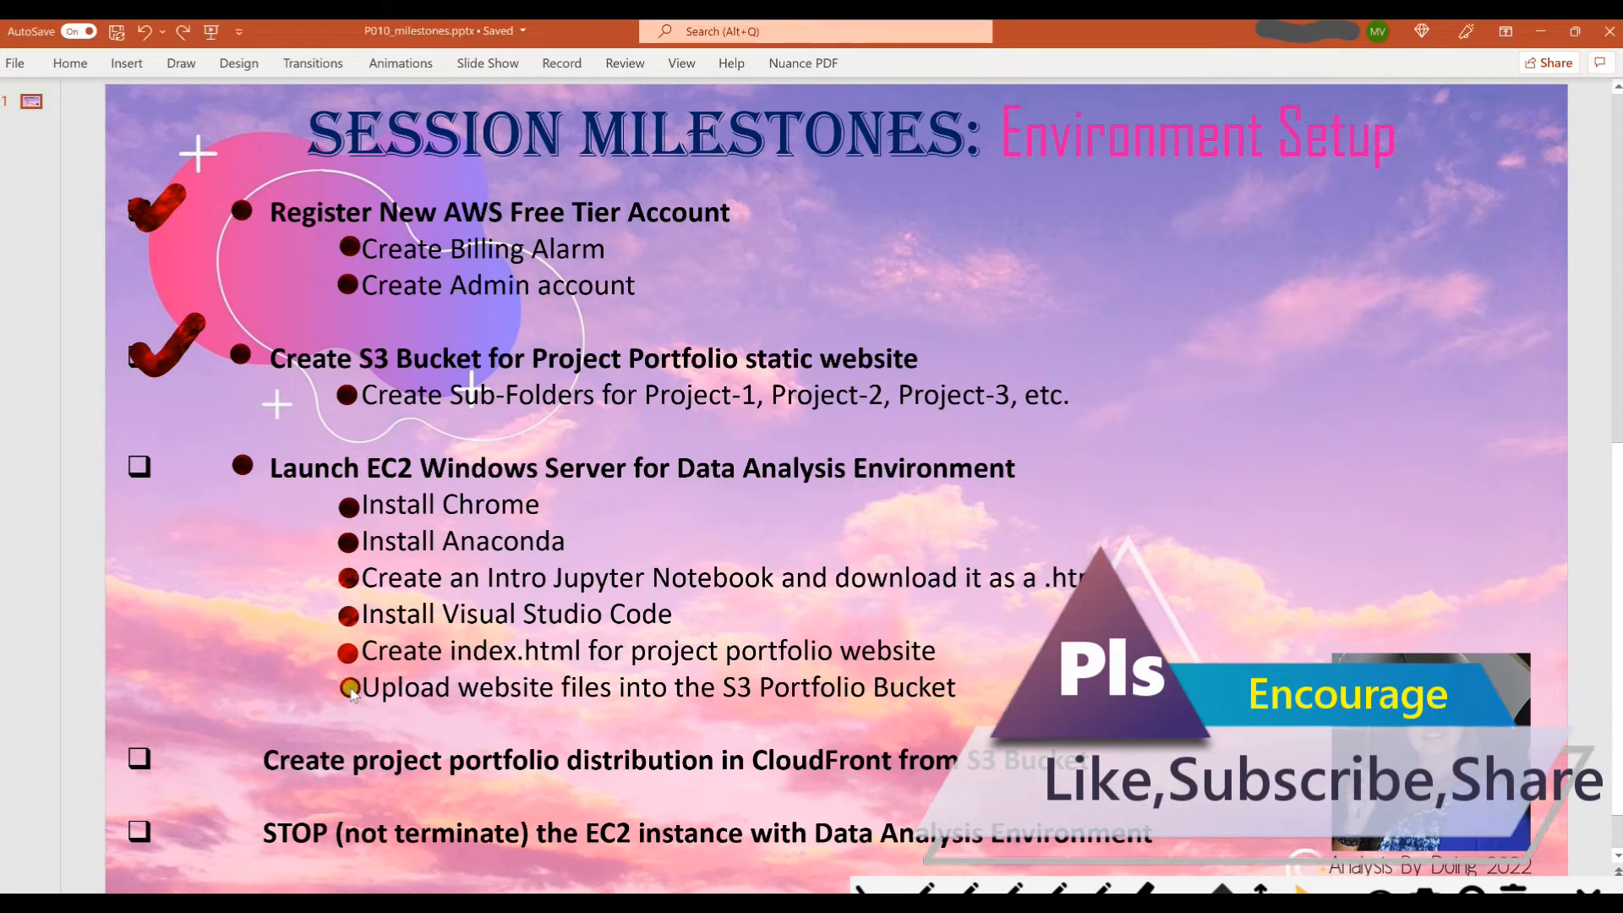
pyautogui.moveTo(135, 462)
pyautogui.mouseDown()
pyautogui.moveTo(161, 482)
pyautogui.moveTo(228, 437)
pyautogui.mouseUp()
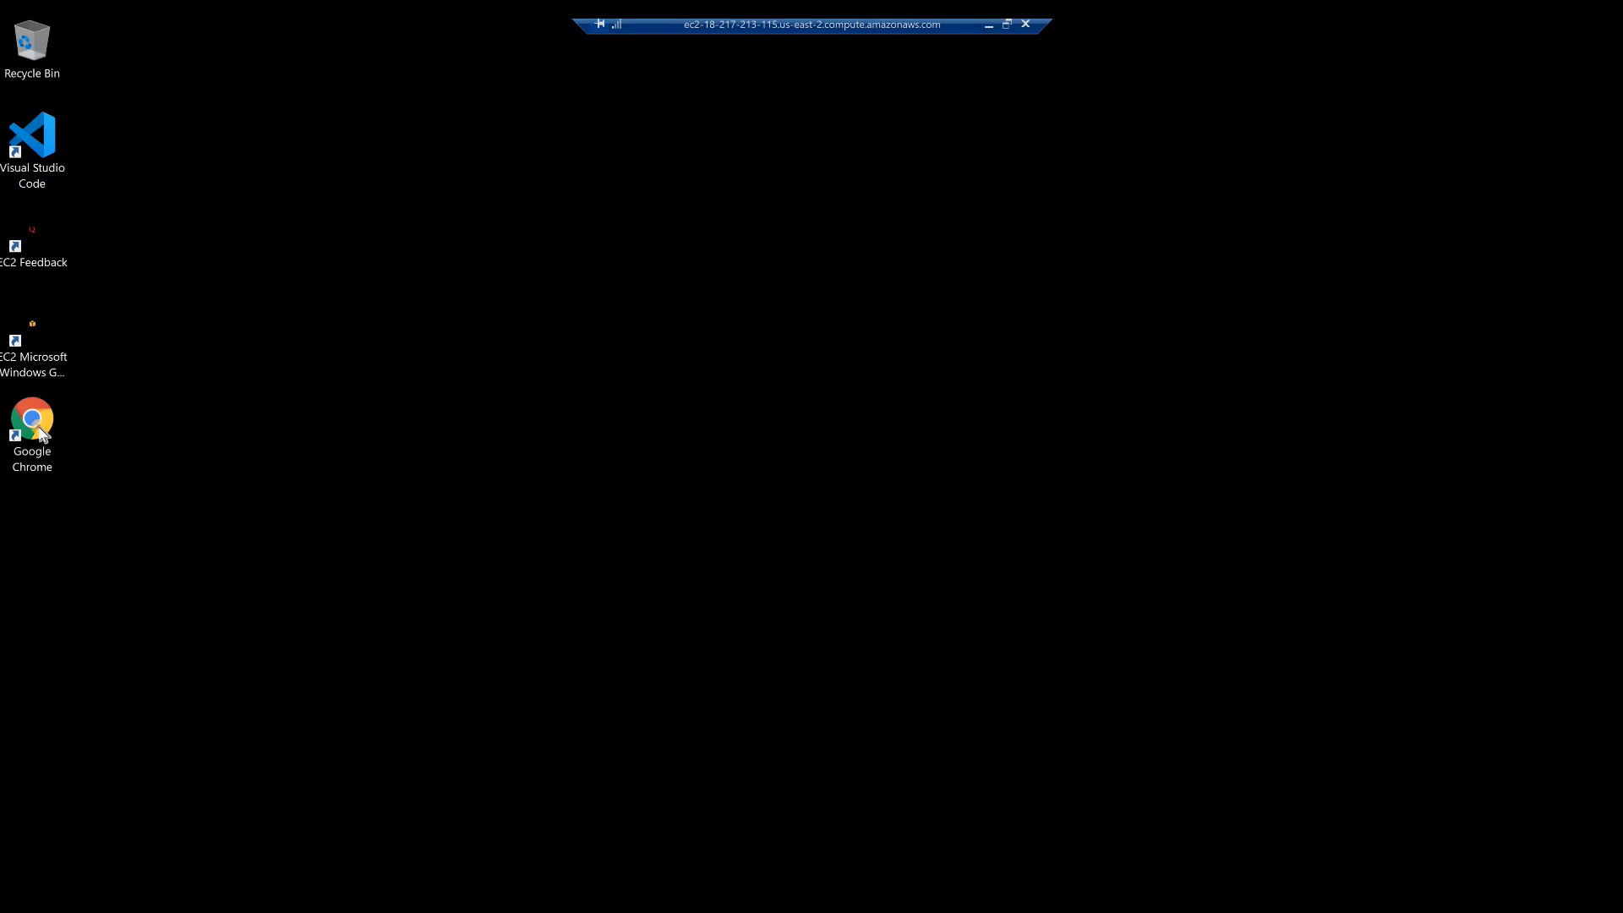
# Open Chrome on the EC2 desktop, load aws.com and open the CloudFront service from the console search
pyautogui.doubleClick(40, 429)
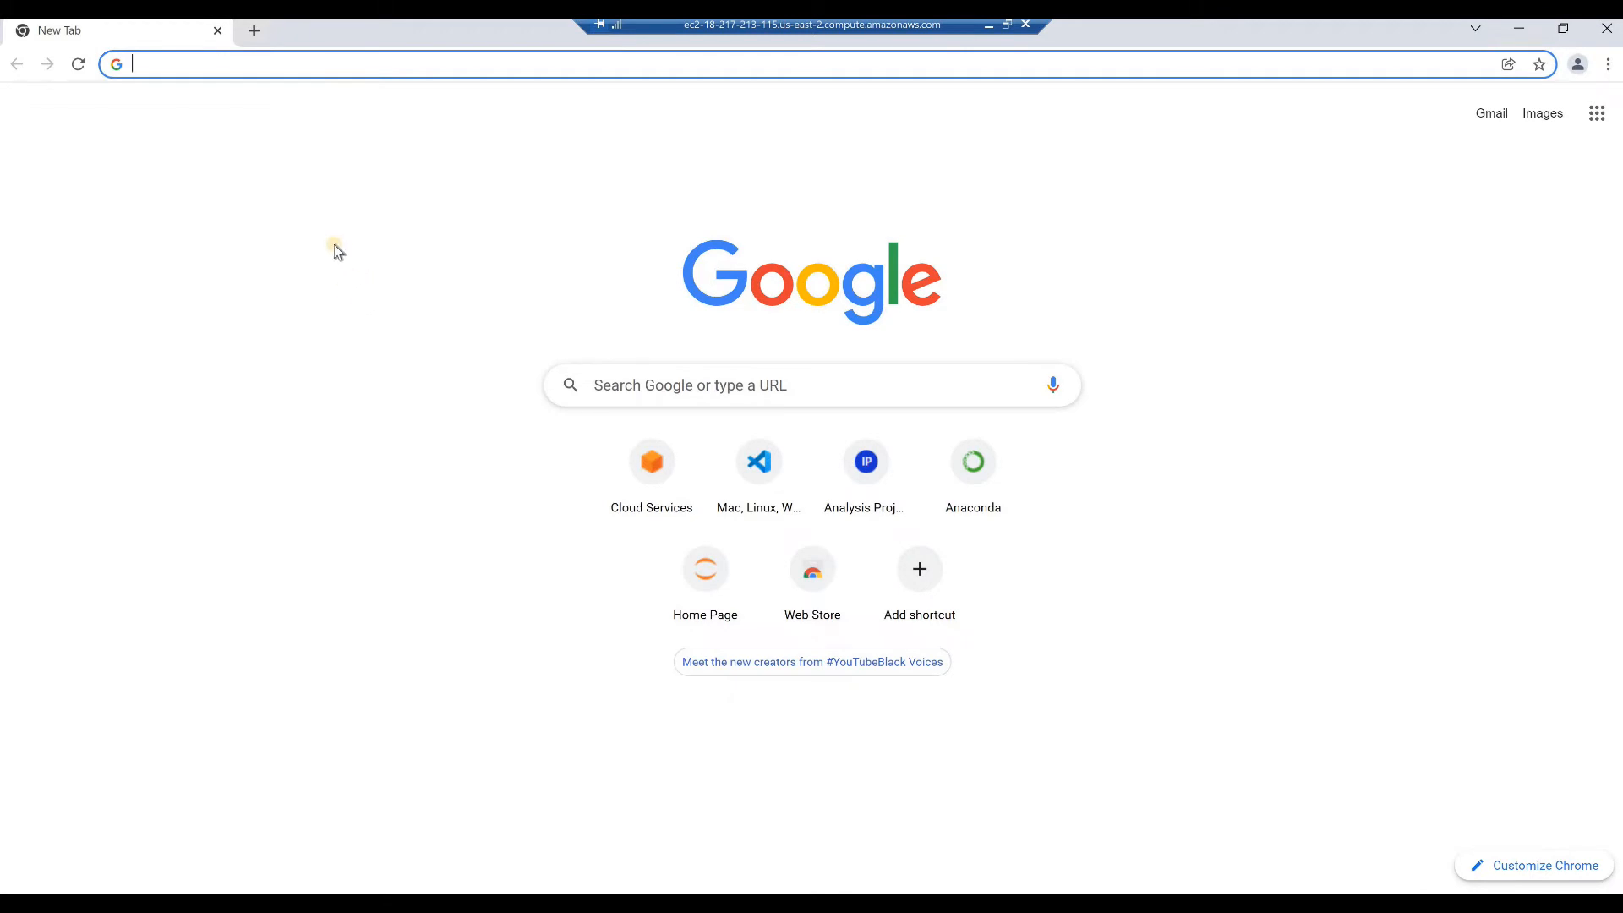
pyautogui.write('aws.com')
pyautogui.press('Return')
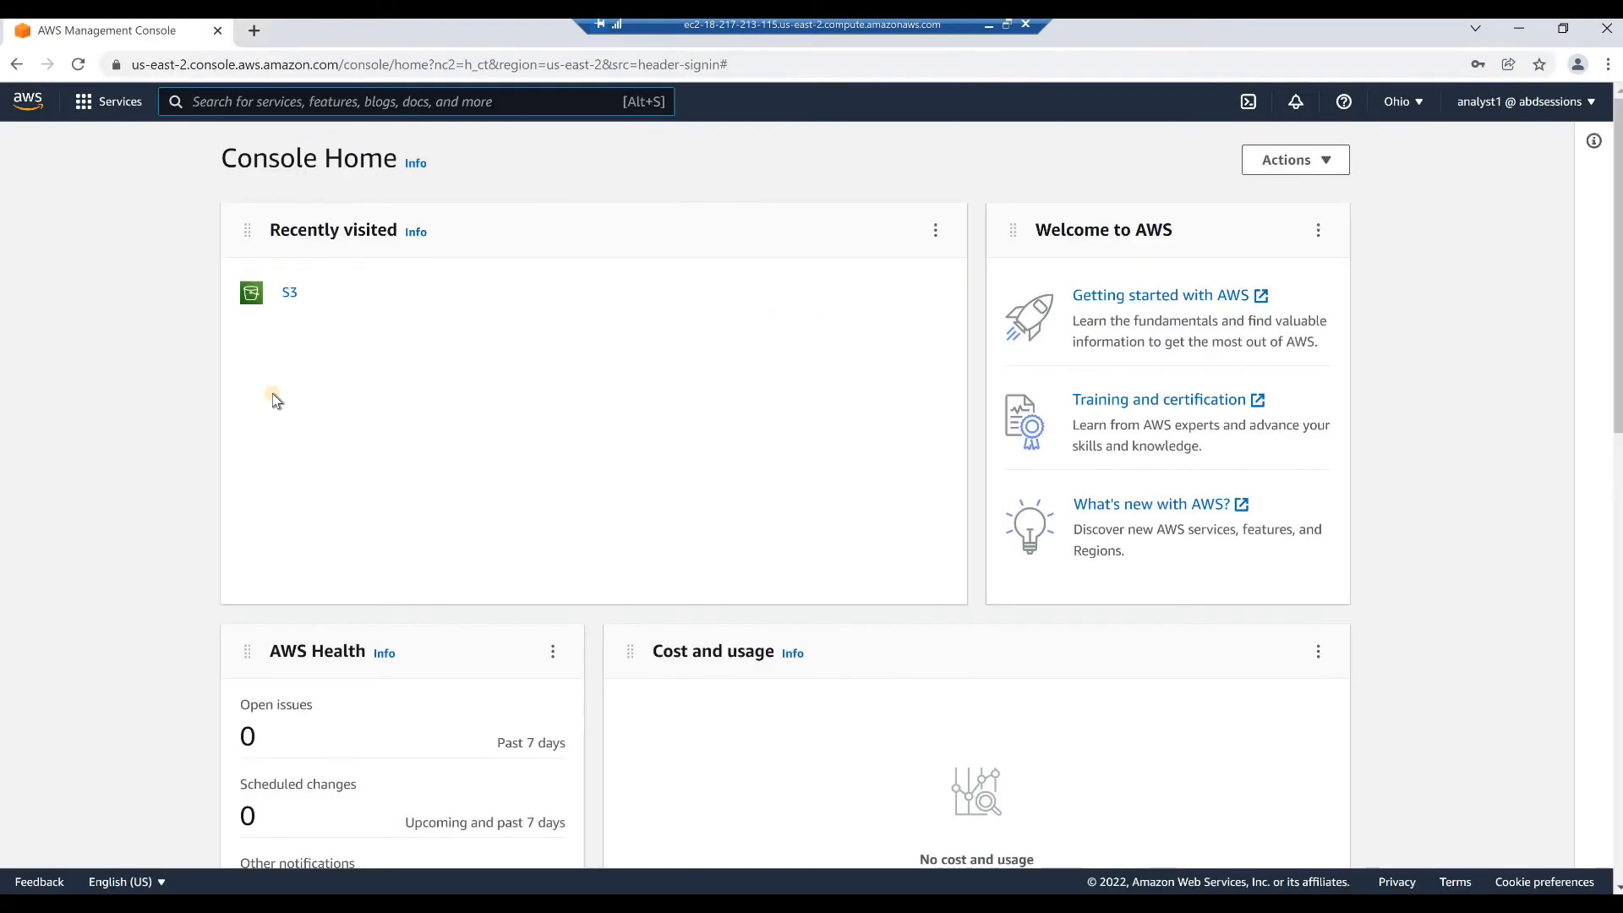
pyautogui.write('cloudfront')
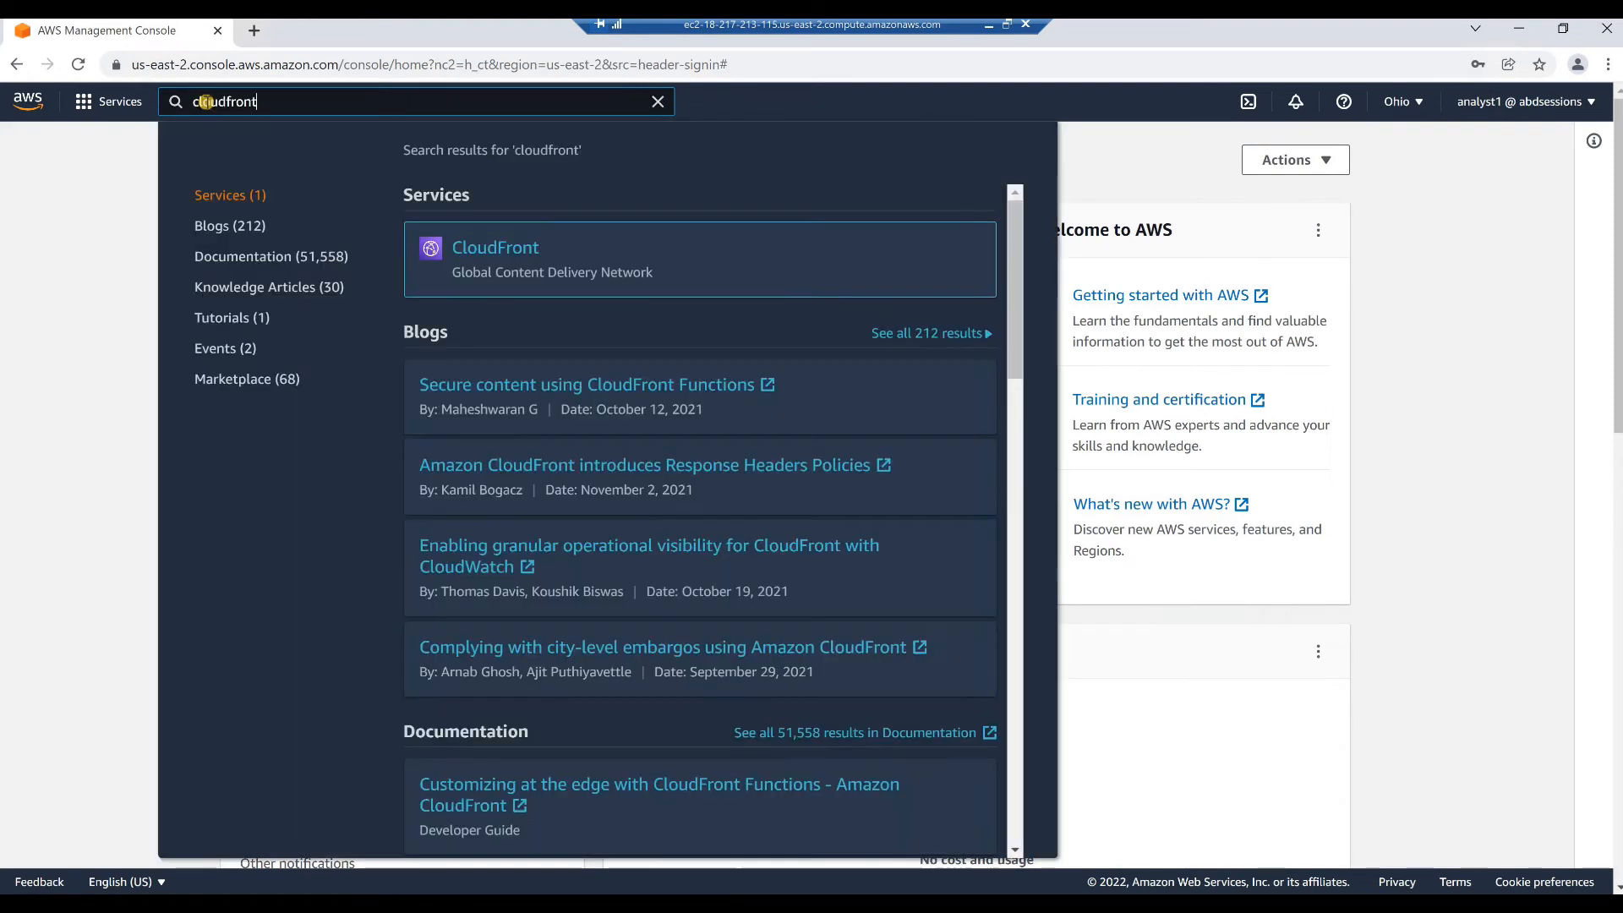
pyautogui.press('Return')
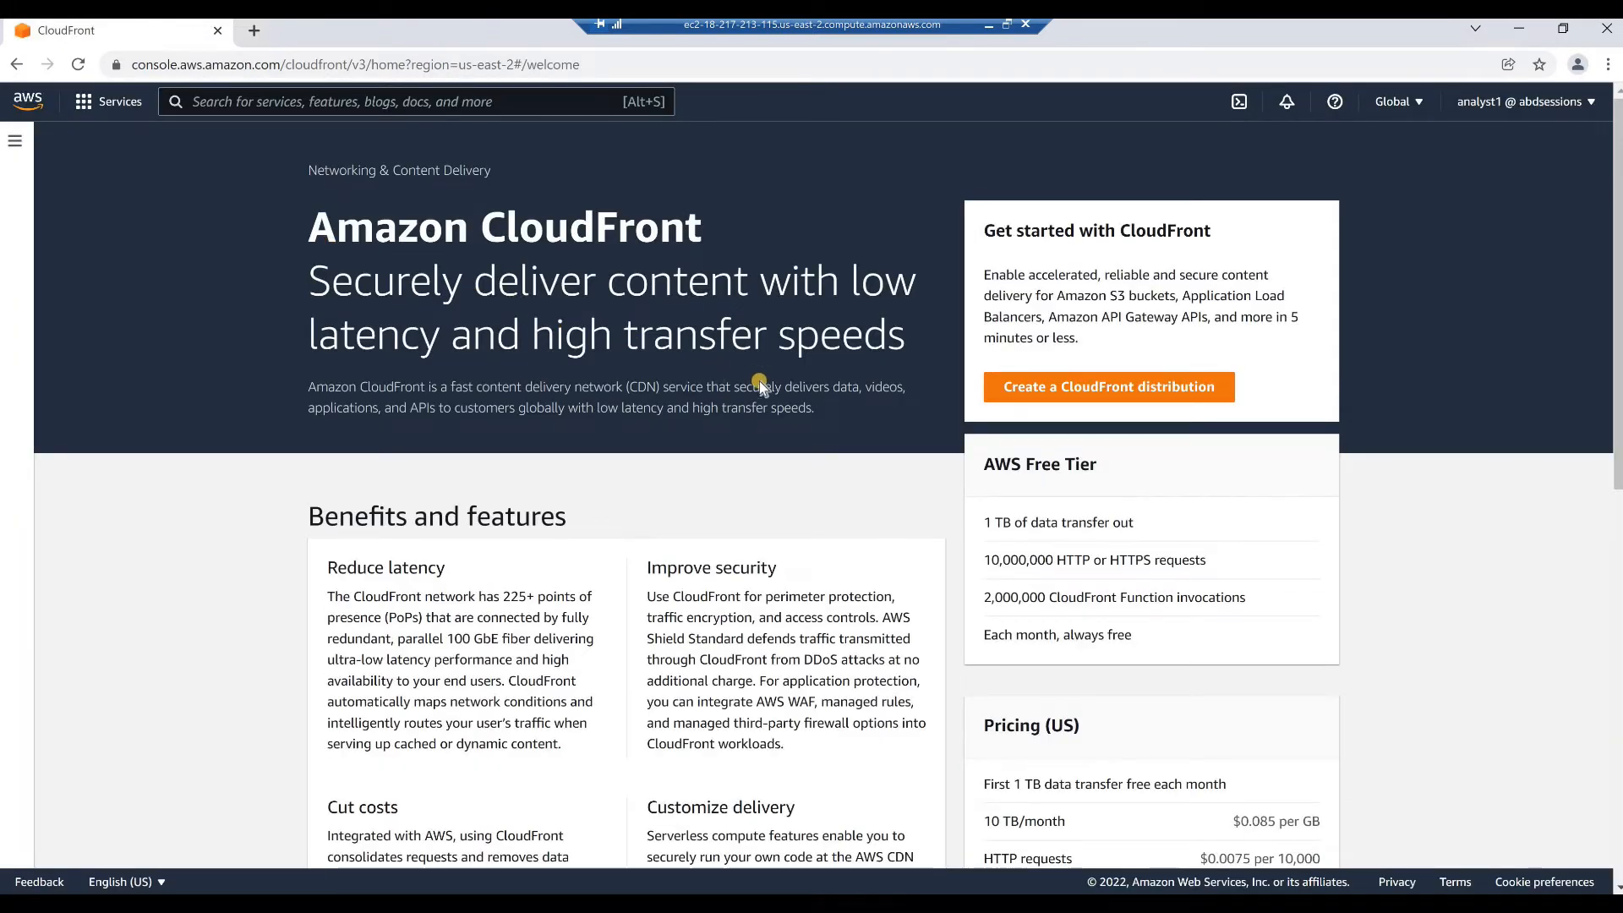
# Start a new CloudFront distribution and choose the abd-portfolio1 S3 bucket as its origin domain
pyautogui.click(1059, 389)
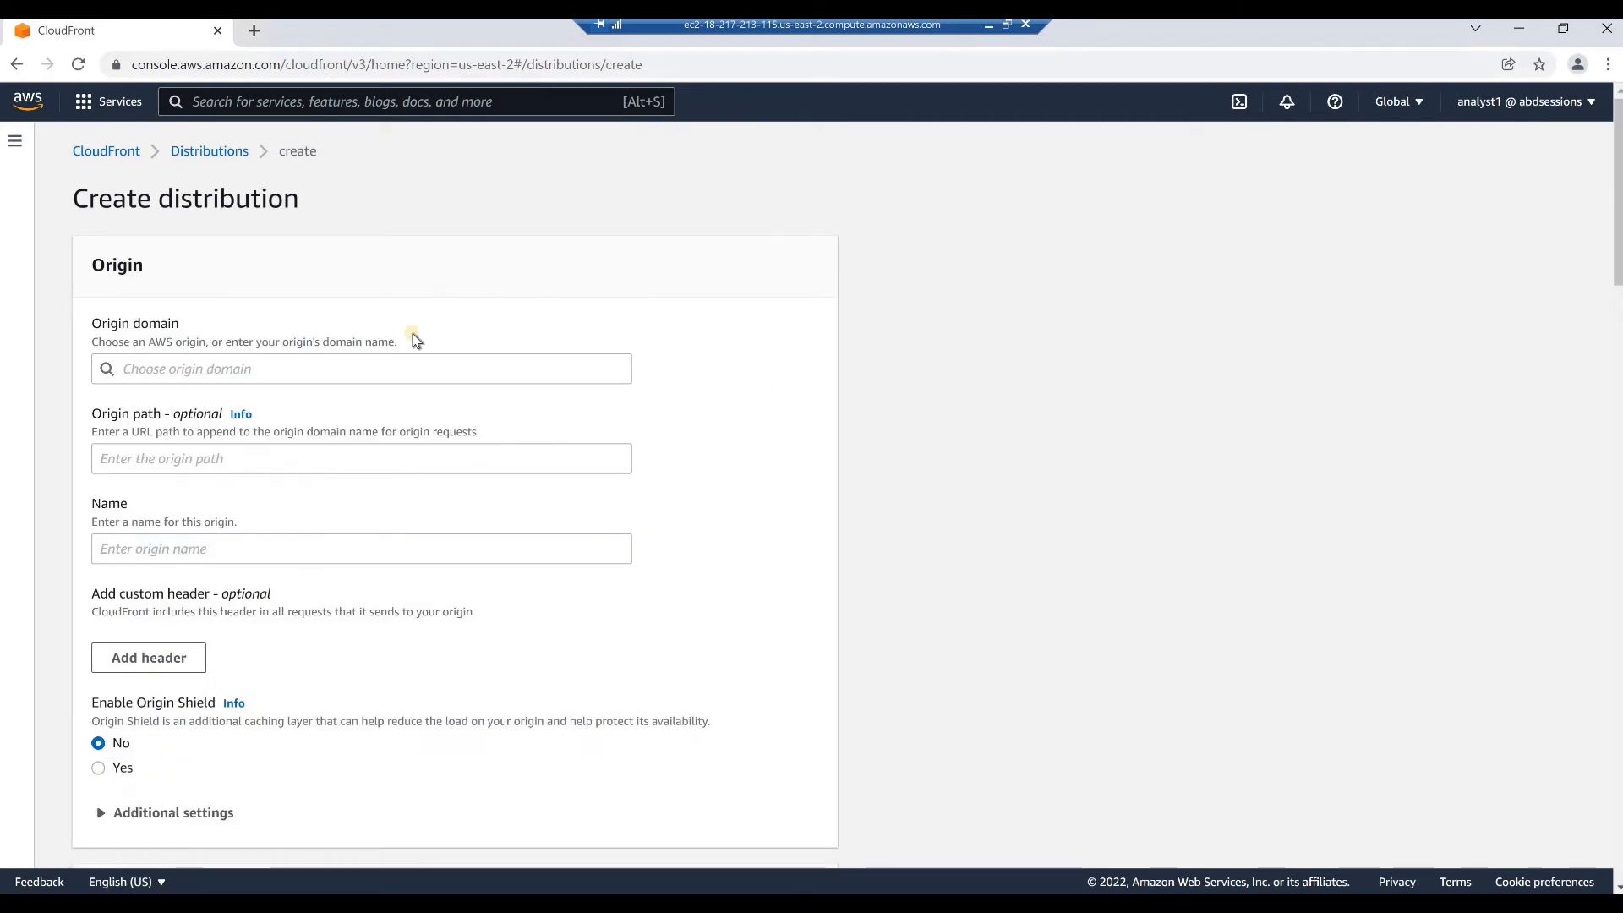
pyautogui.click(217, 371)
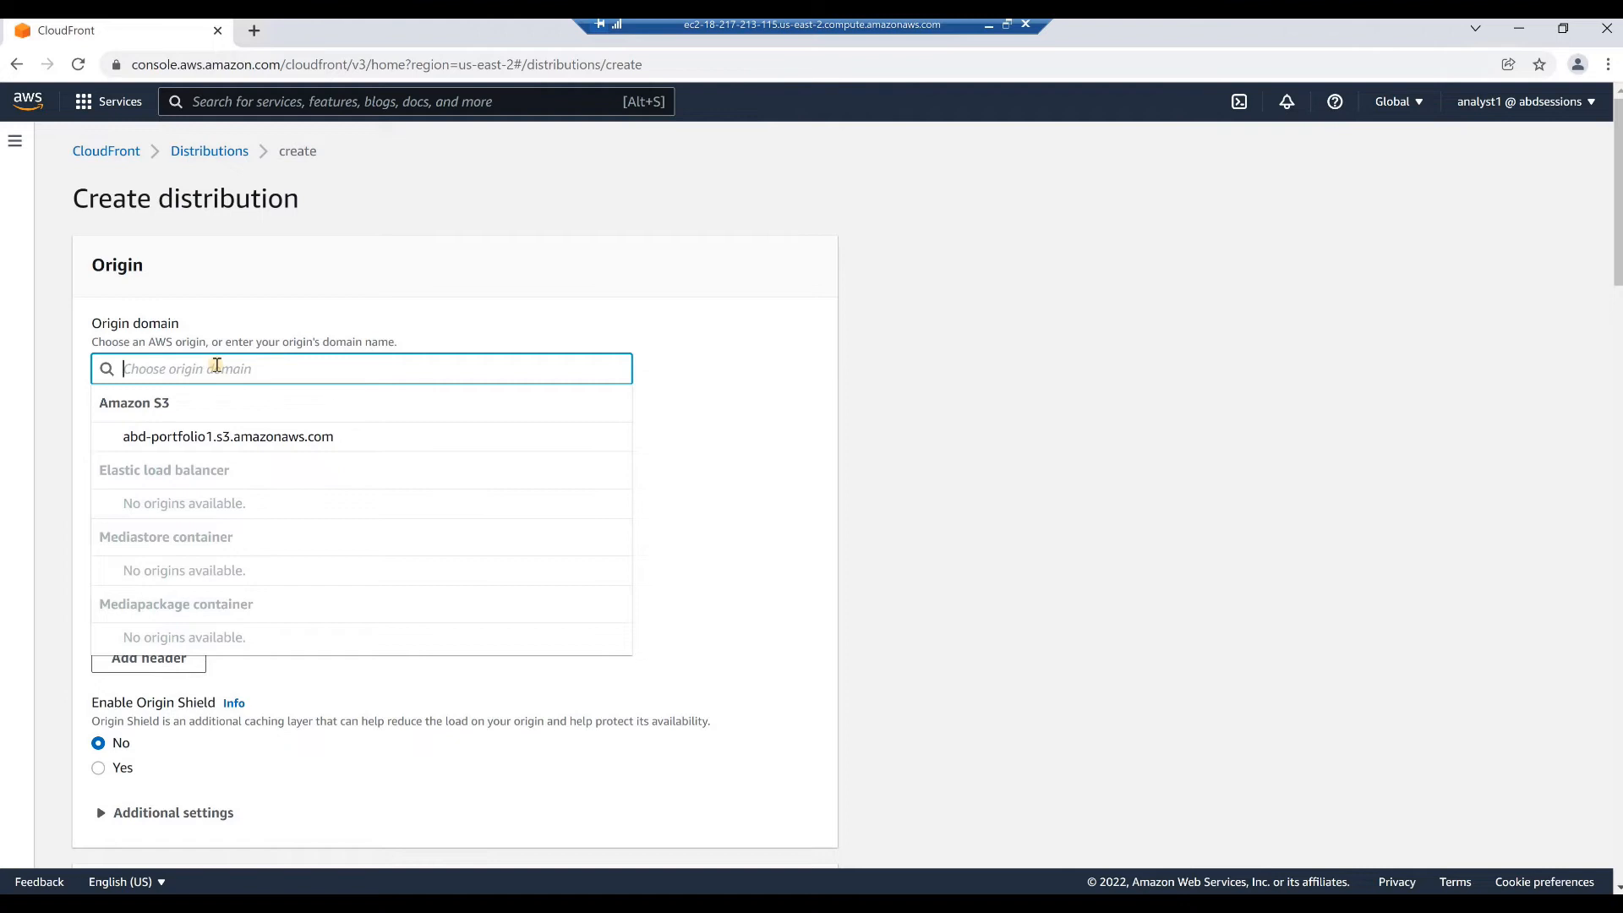
pyautogui.click(205, 441)
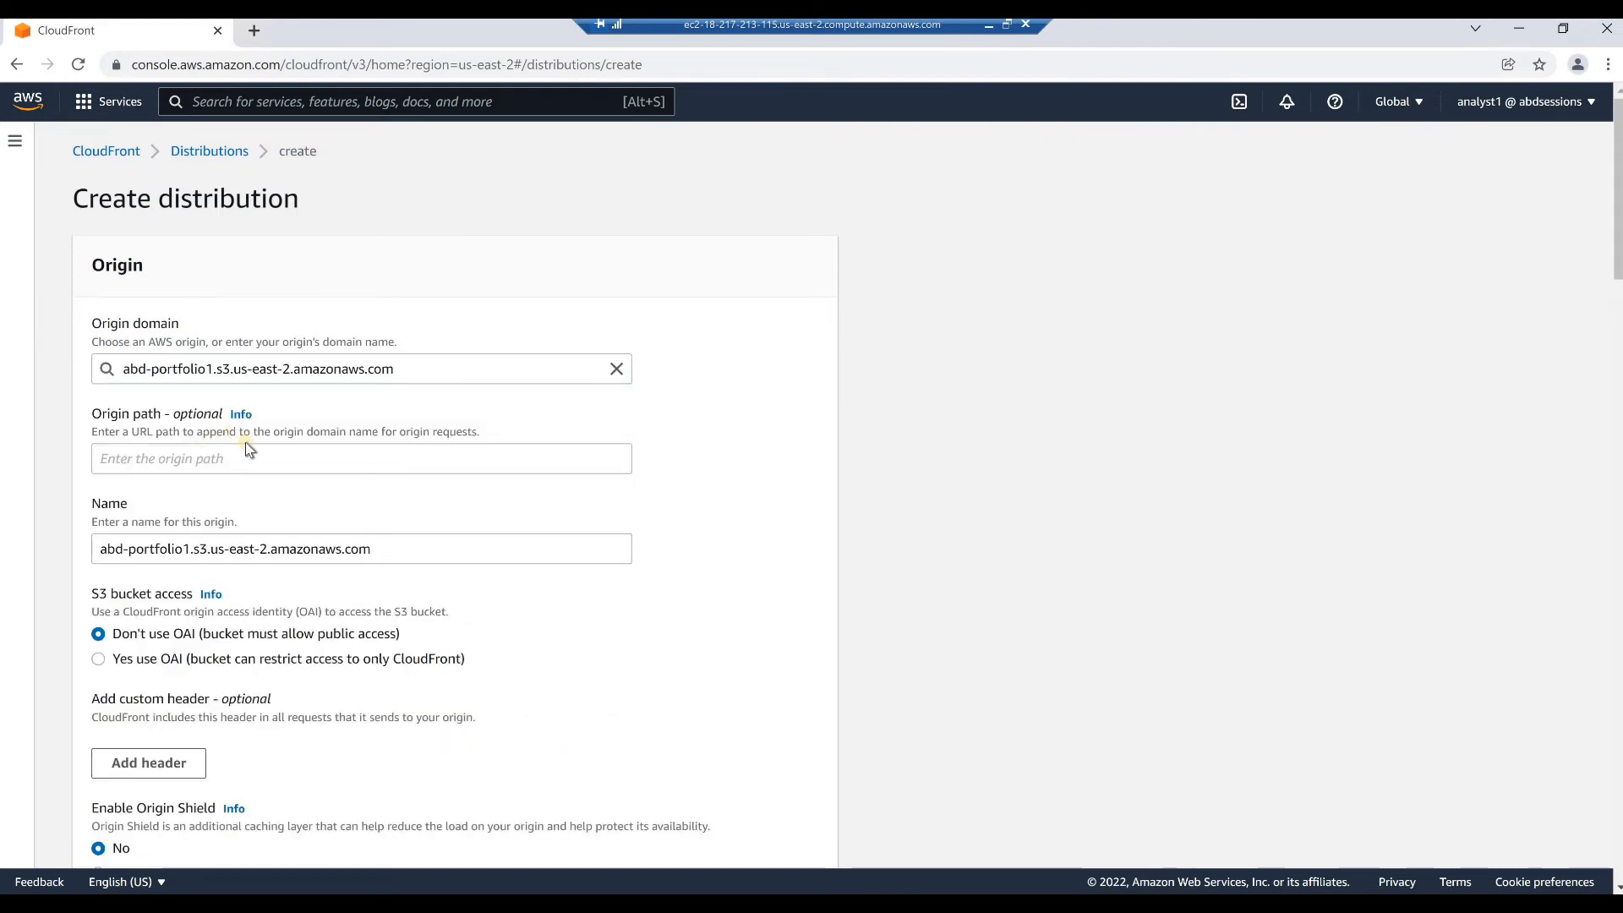
# Restrict the S3 bucket access to CloudFront with a new OAI under its suggested name, and choose to update the bucket policy
pyautogui.scroll(-1, 245, 444)
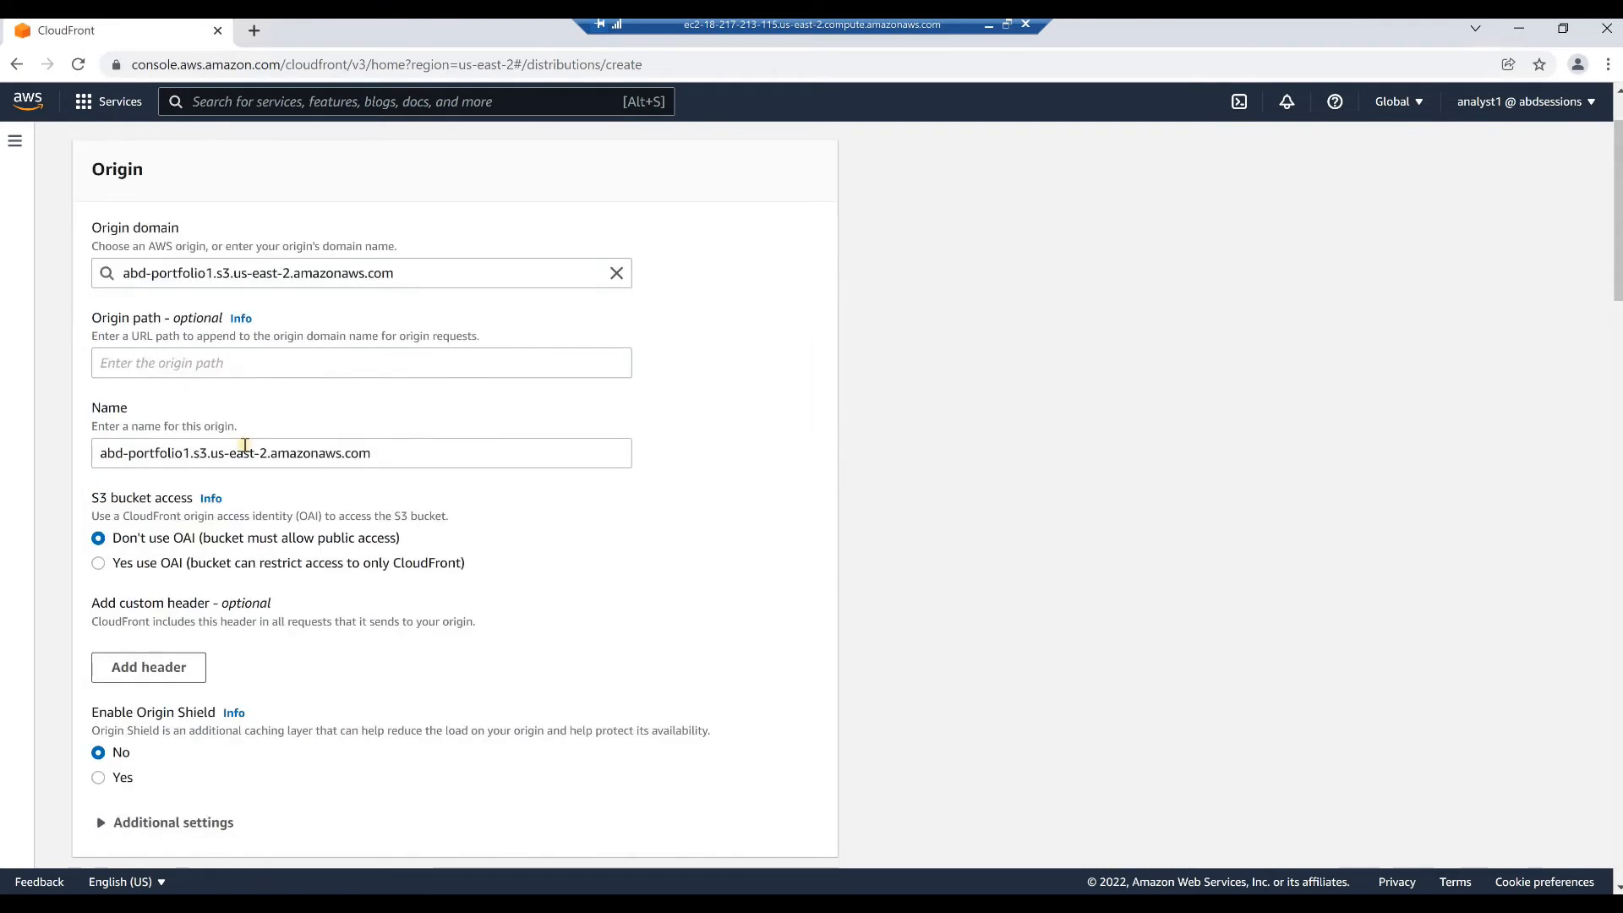
pyautogui.scroll(-2, 244, 451)
pyautogui.scroll(1, 243, 448)
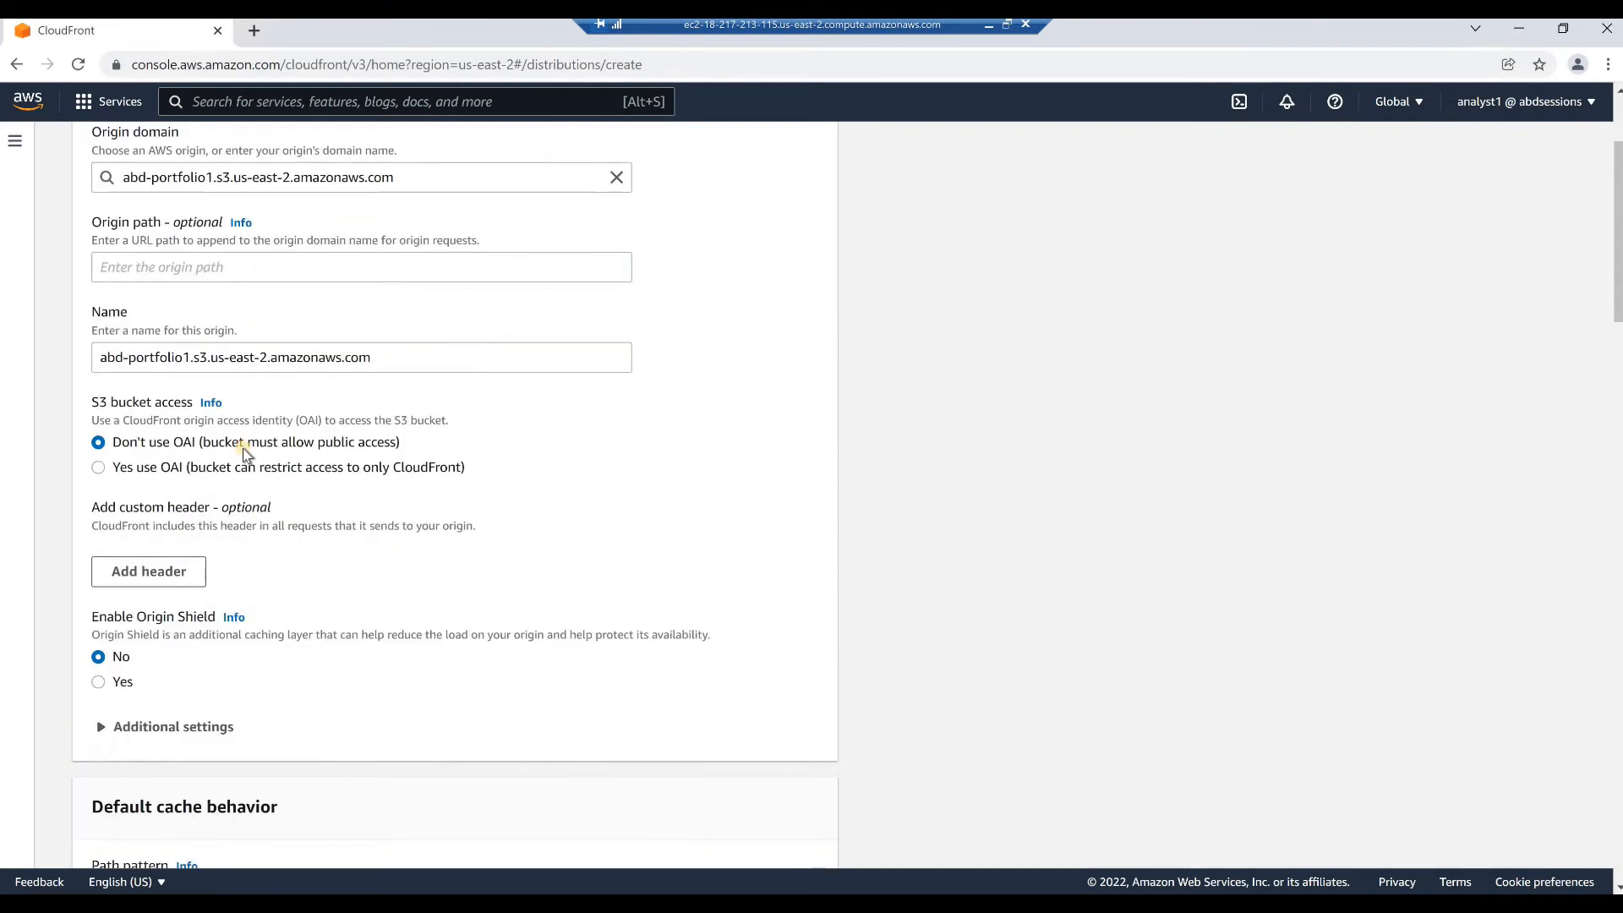
pyautogui.click(98, 468)
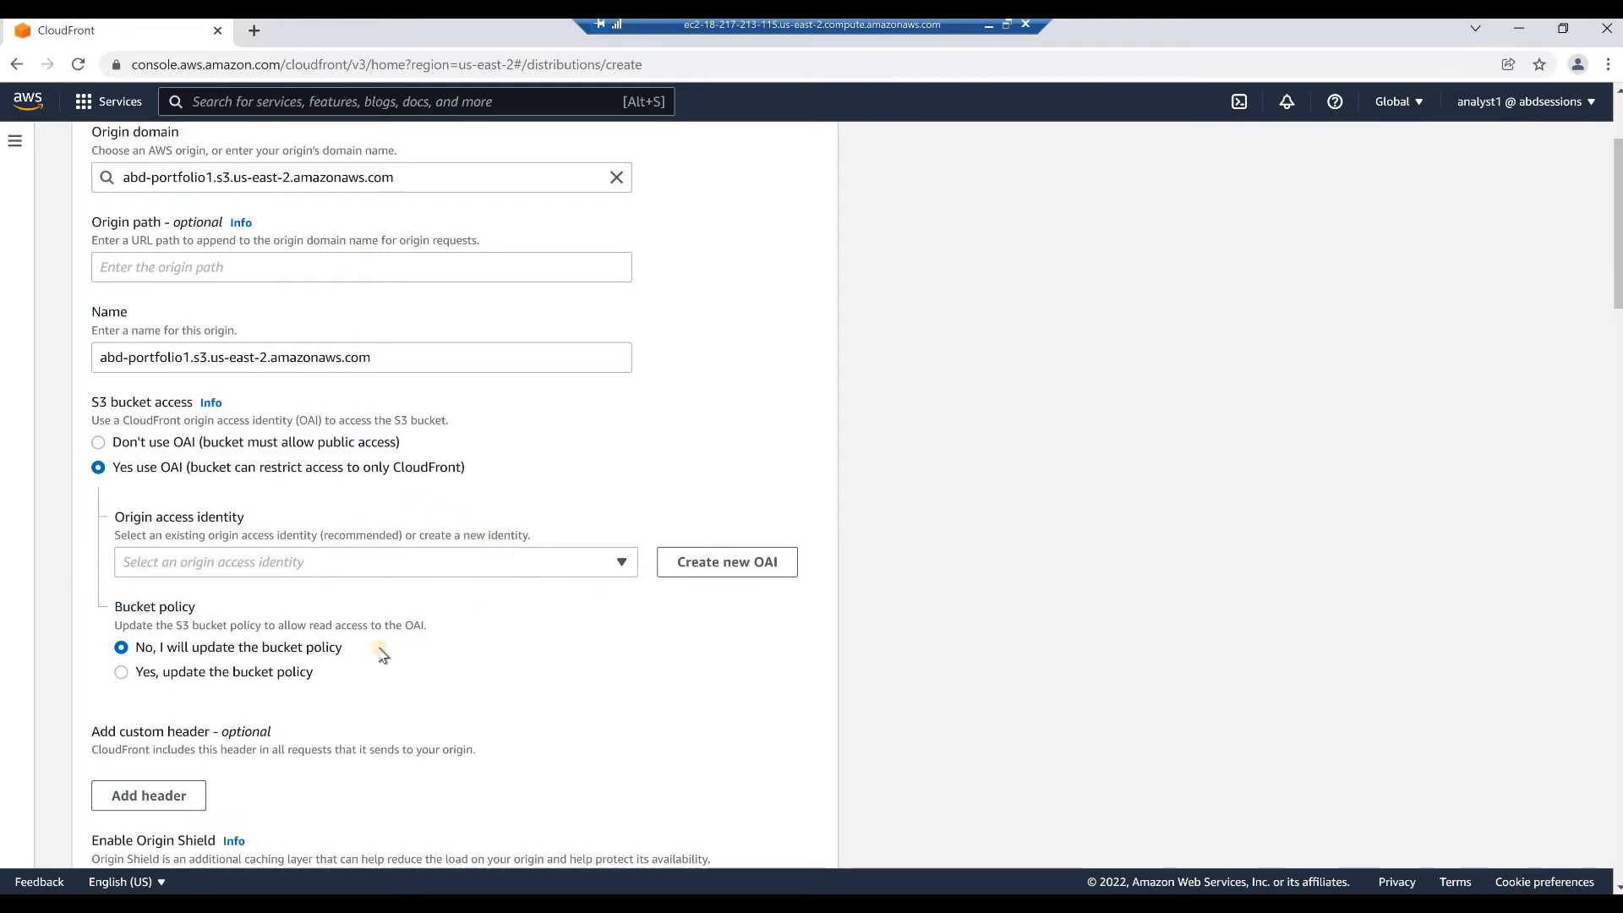
pyautogui.click(717, 568)
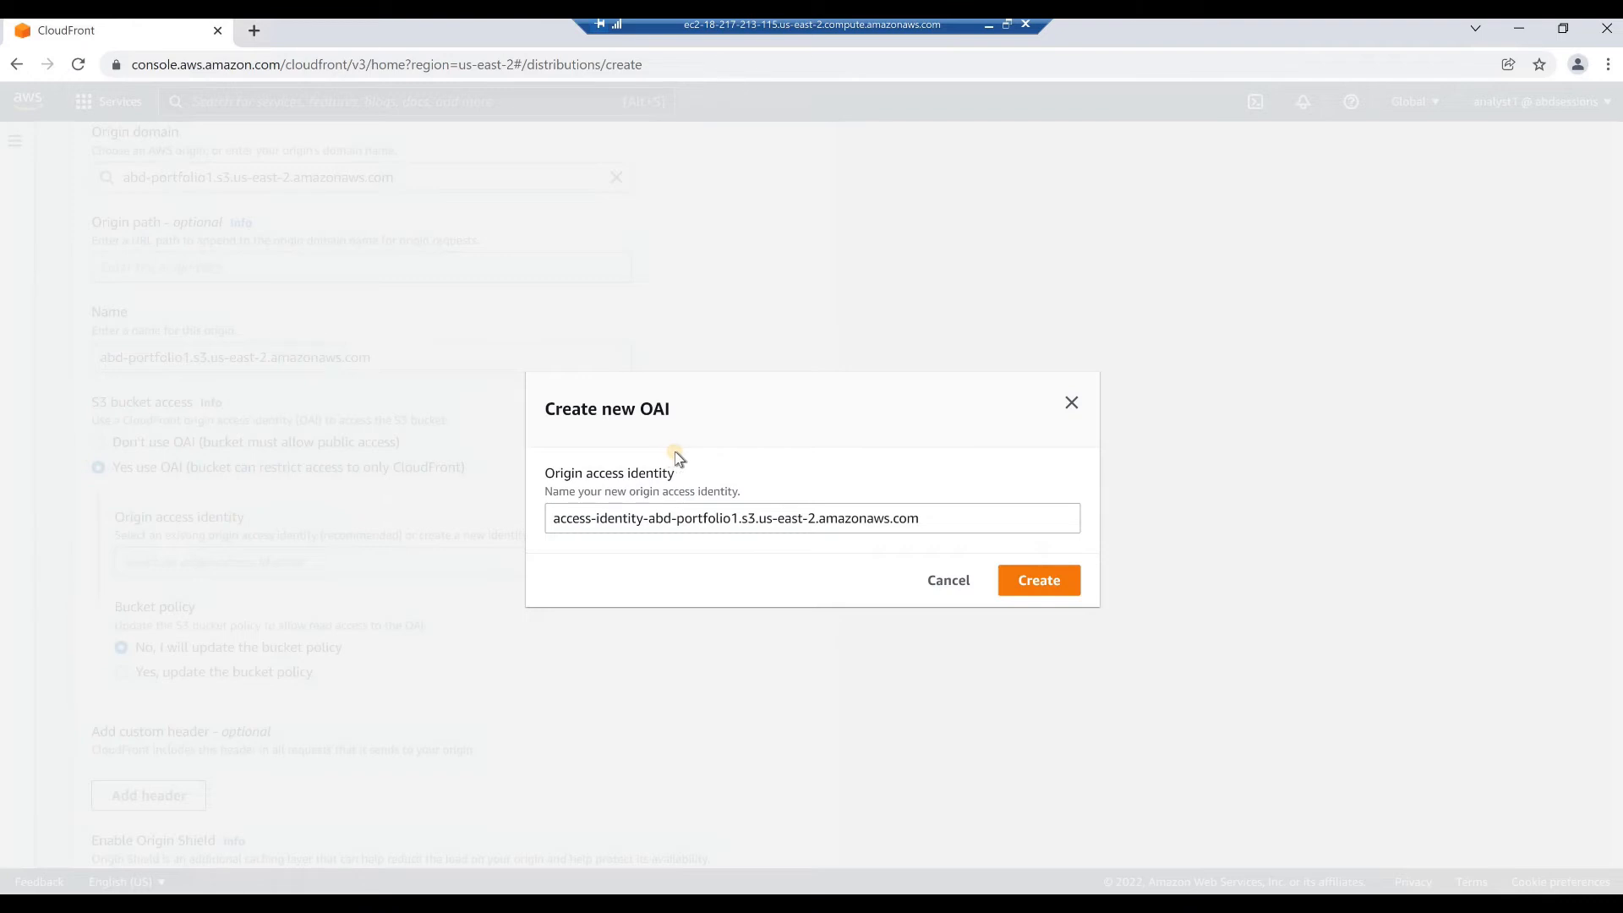
pyautogui.click(1020, 592)
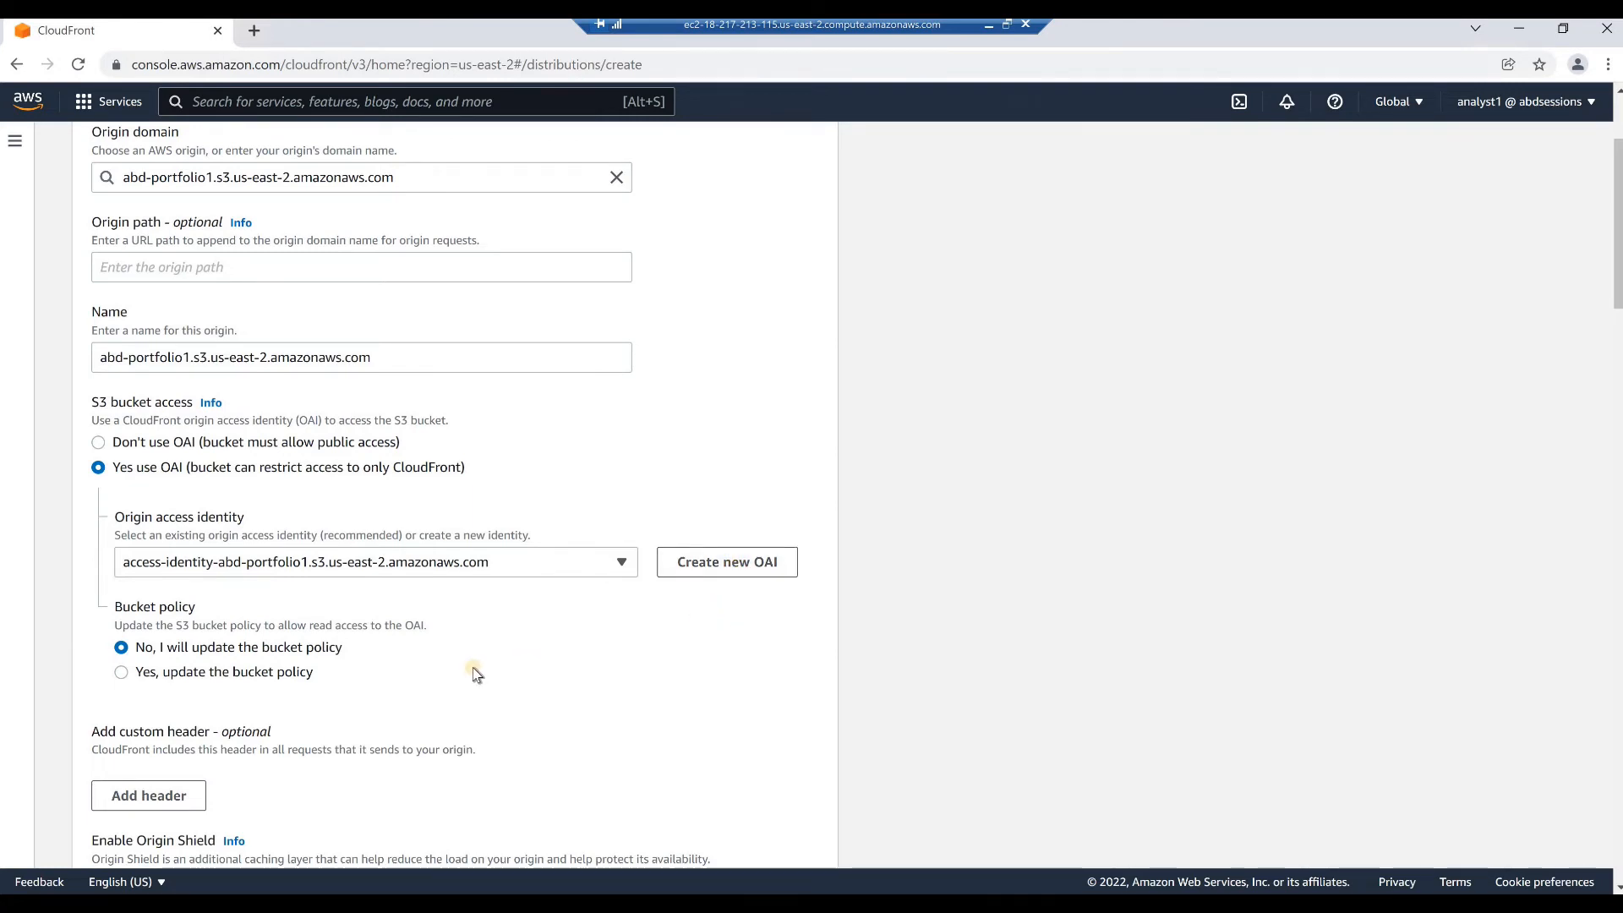
pyautogui.scroll(-1, 388, 656)
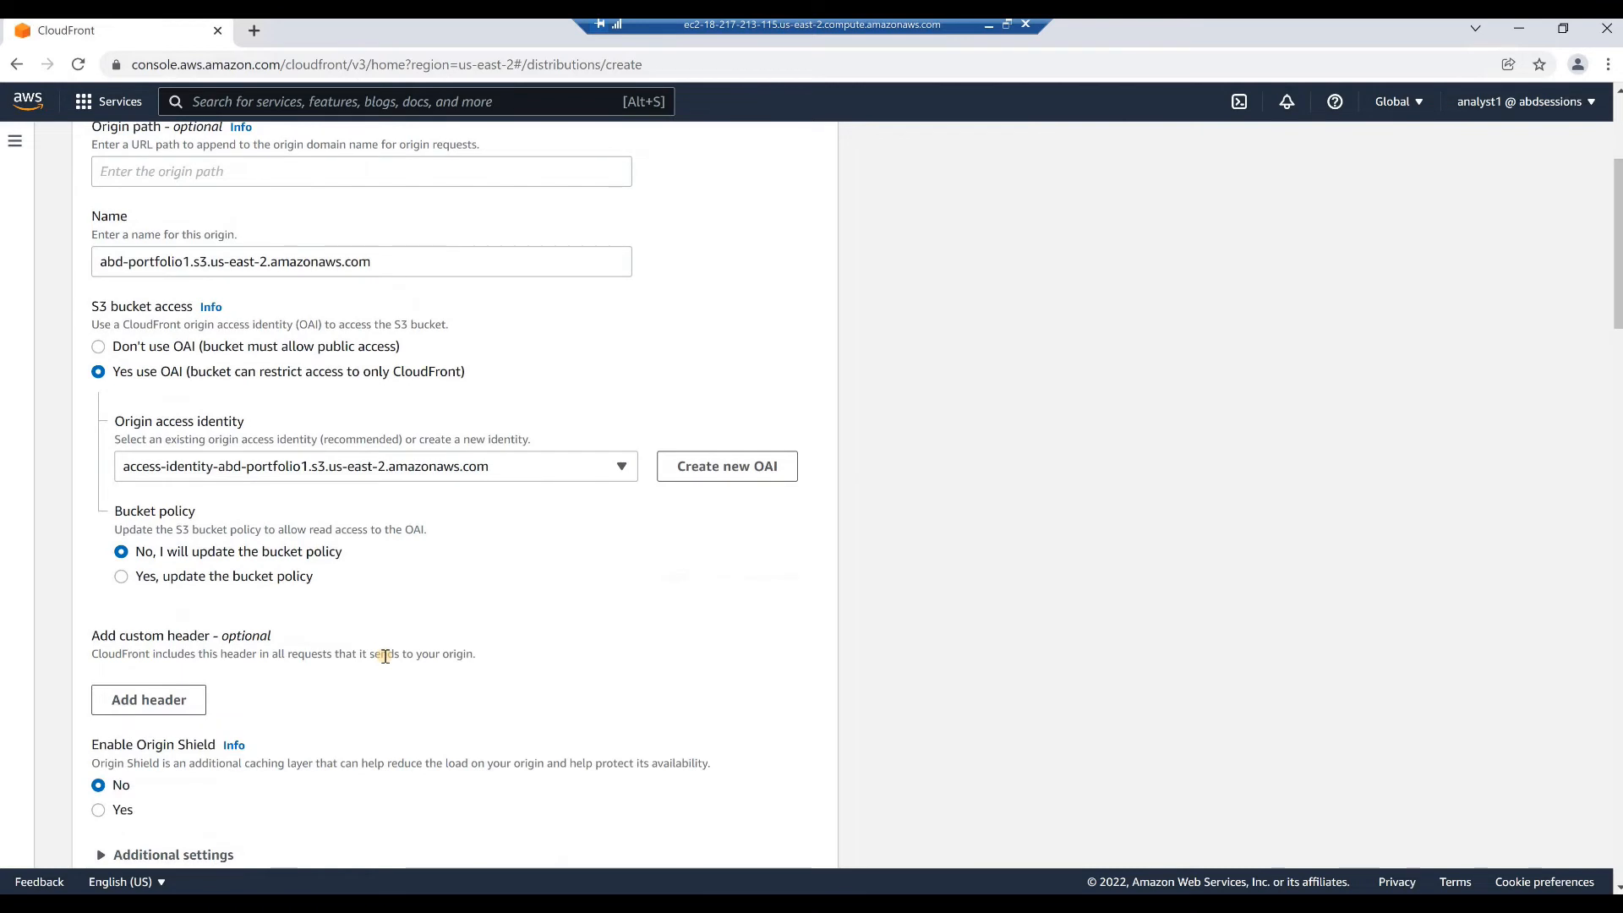
pyautogui.click(122, 578)
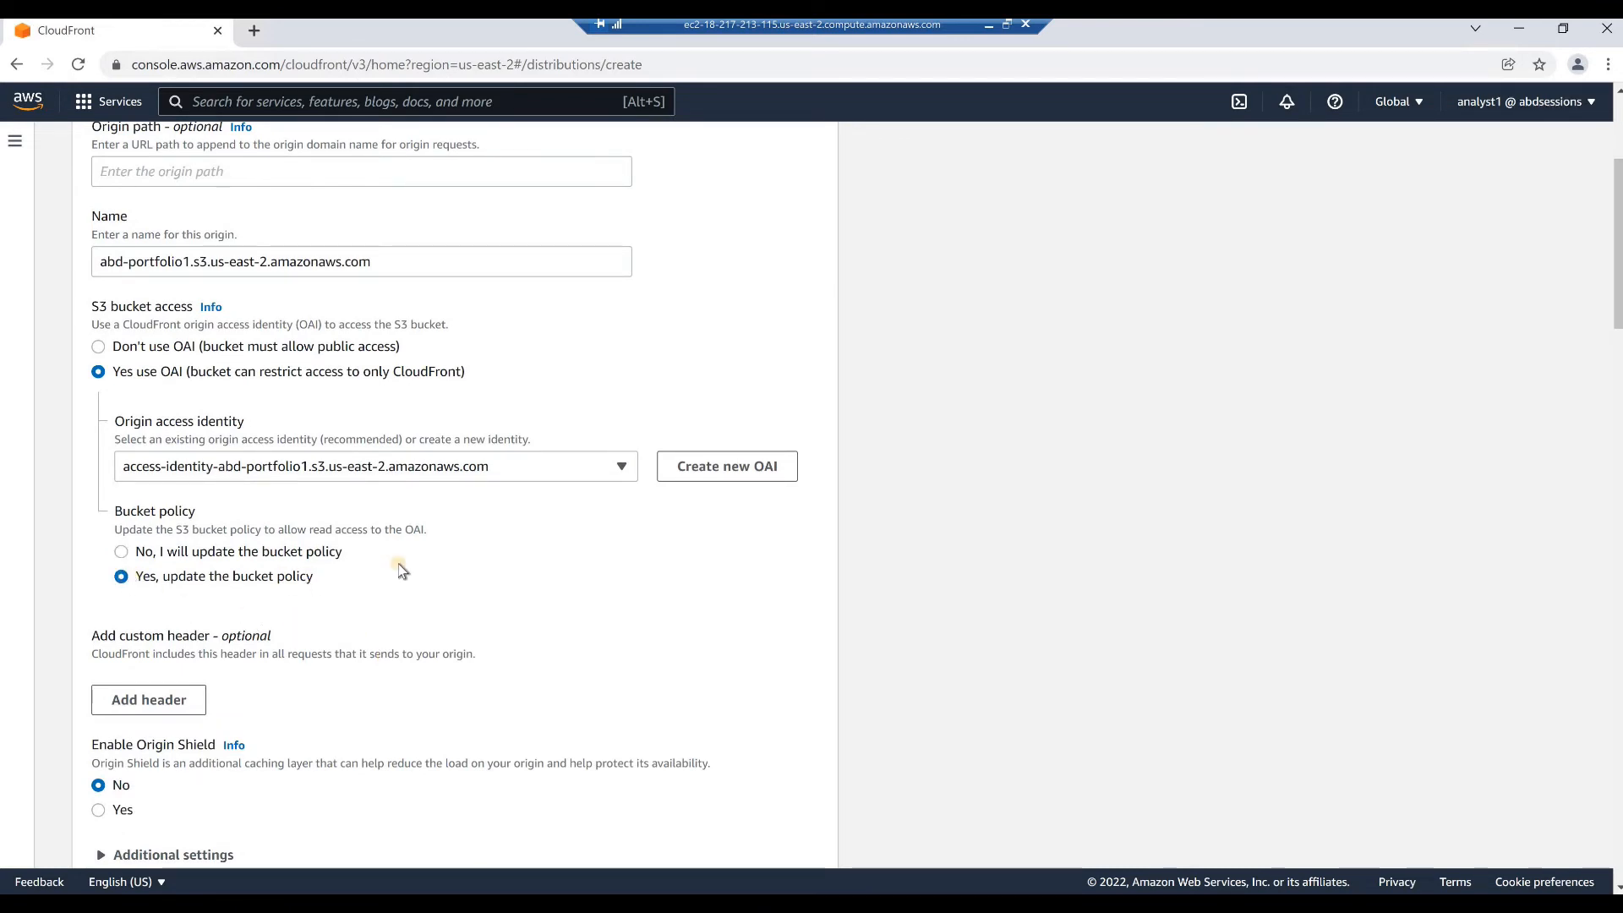
# Set the viewer protocol policy of the default cache behavior to Redirect HTTP to HTTPS
pyautogui.scroll(-7, 400, 570)
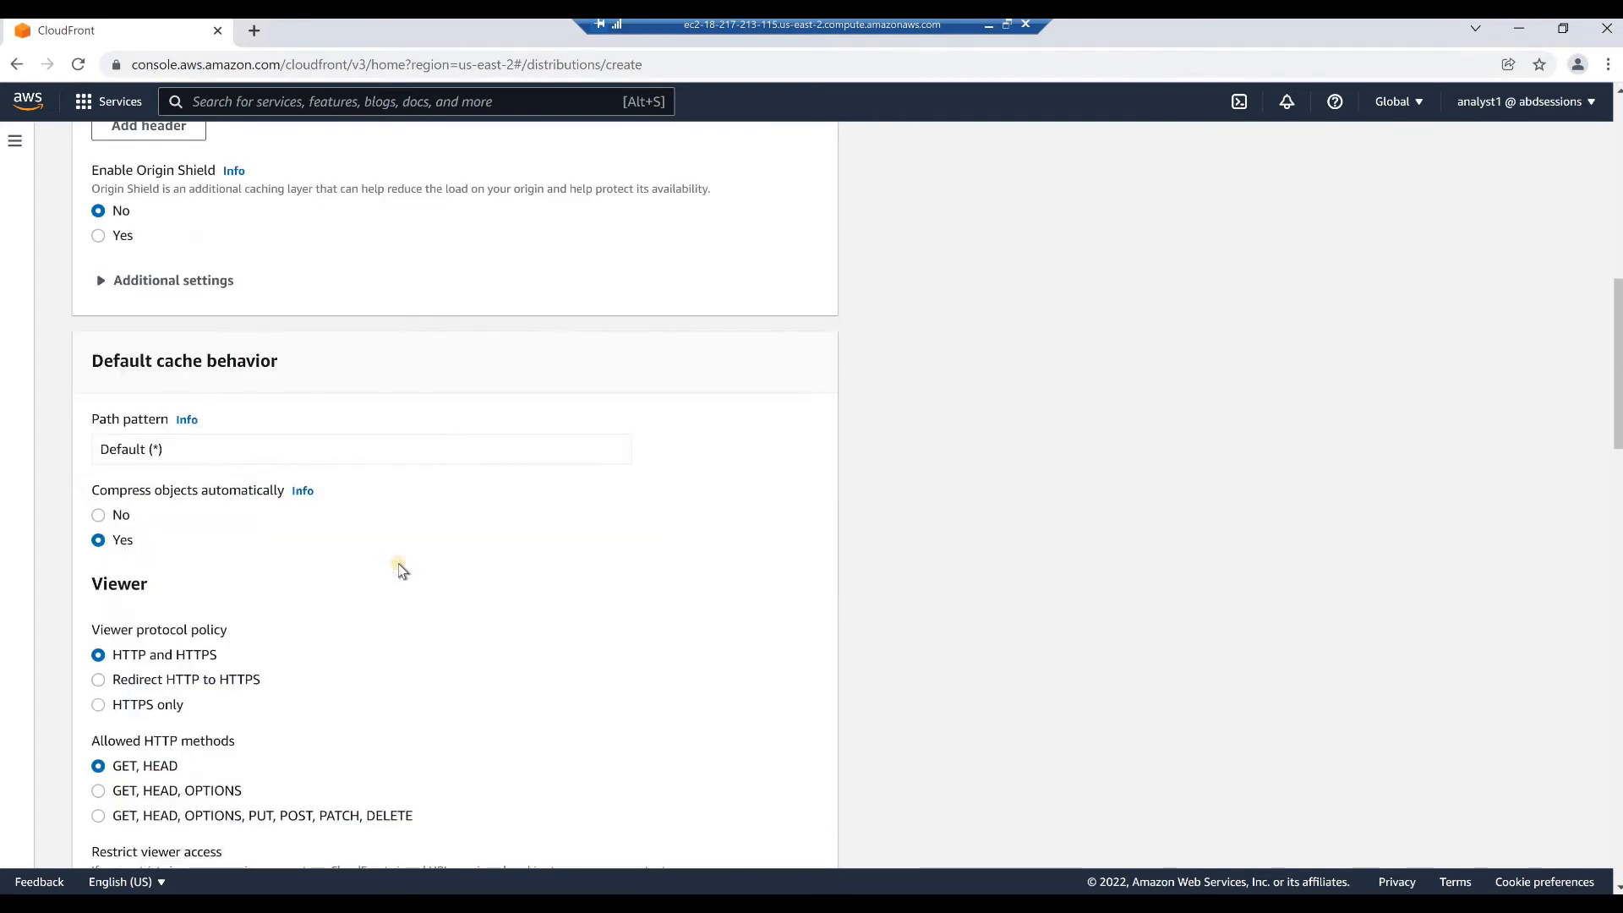
pyautogui.scroll(-1, 400, 570)
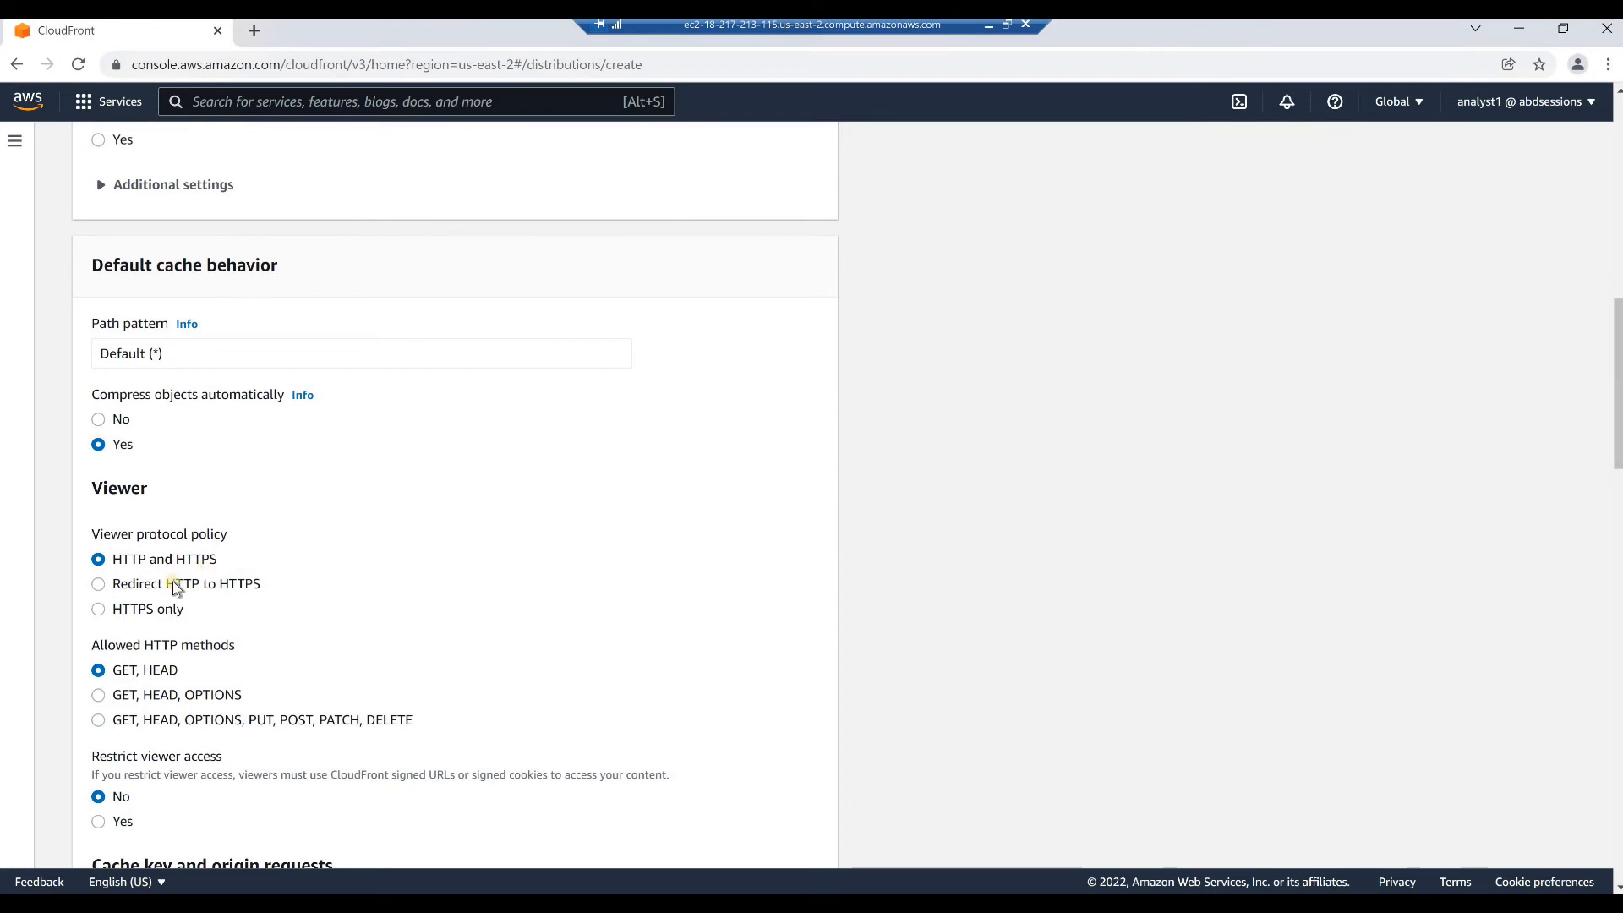
pyautogui.click(98, 583)
# Keep the remaining cache and price settings, set the default root object to index.html, and create the distribution
pyautogui.scroll(-3, 259, 600)
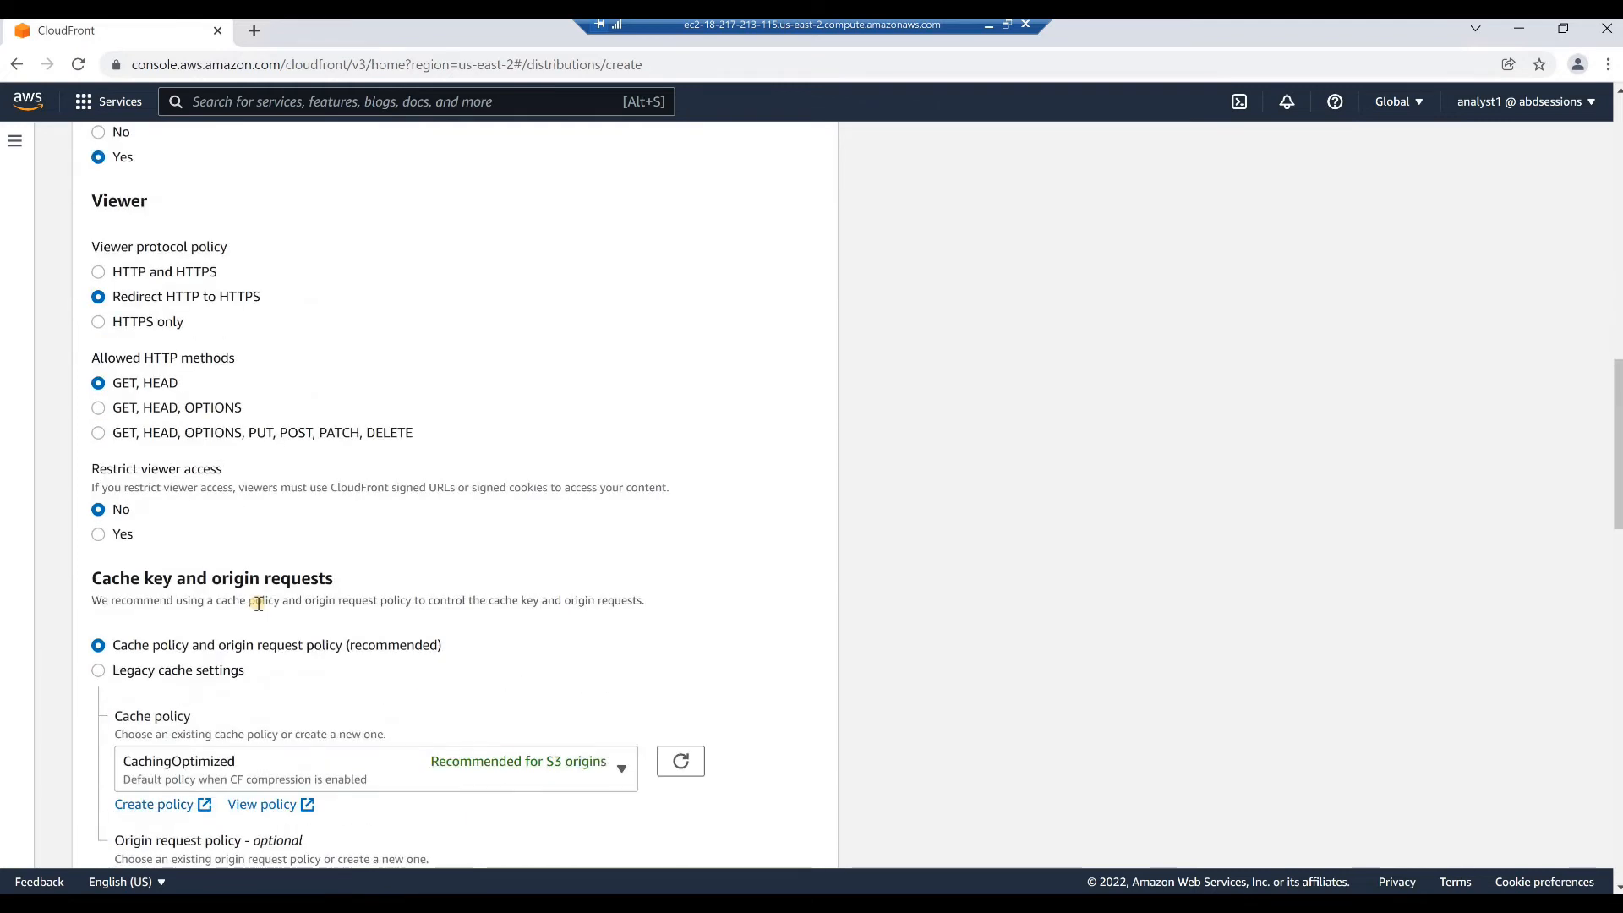
pyautogui.scroll(-2, 259, 602)
pyautogui.scroll(-1, 257, 602)
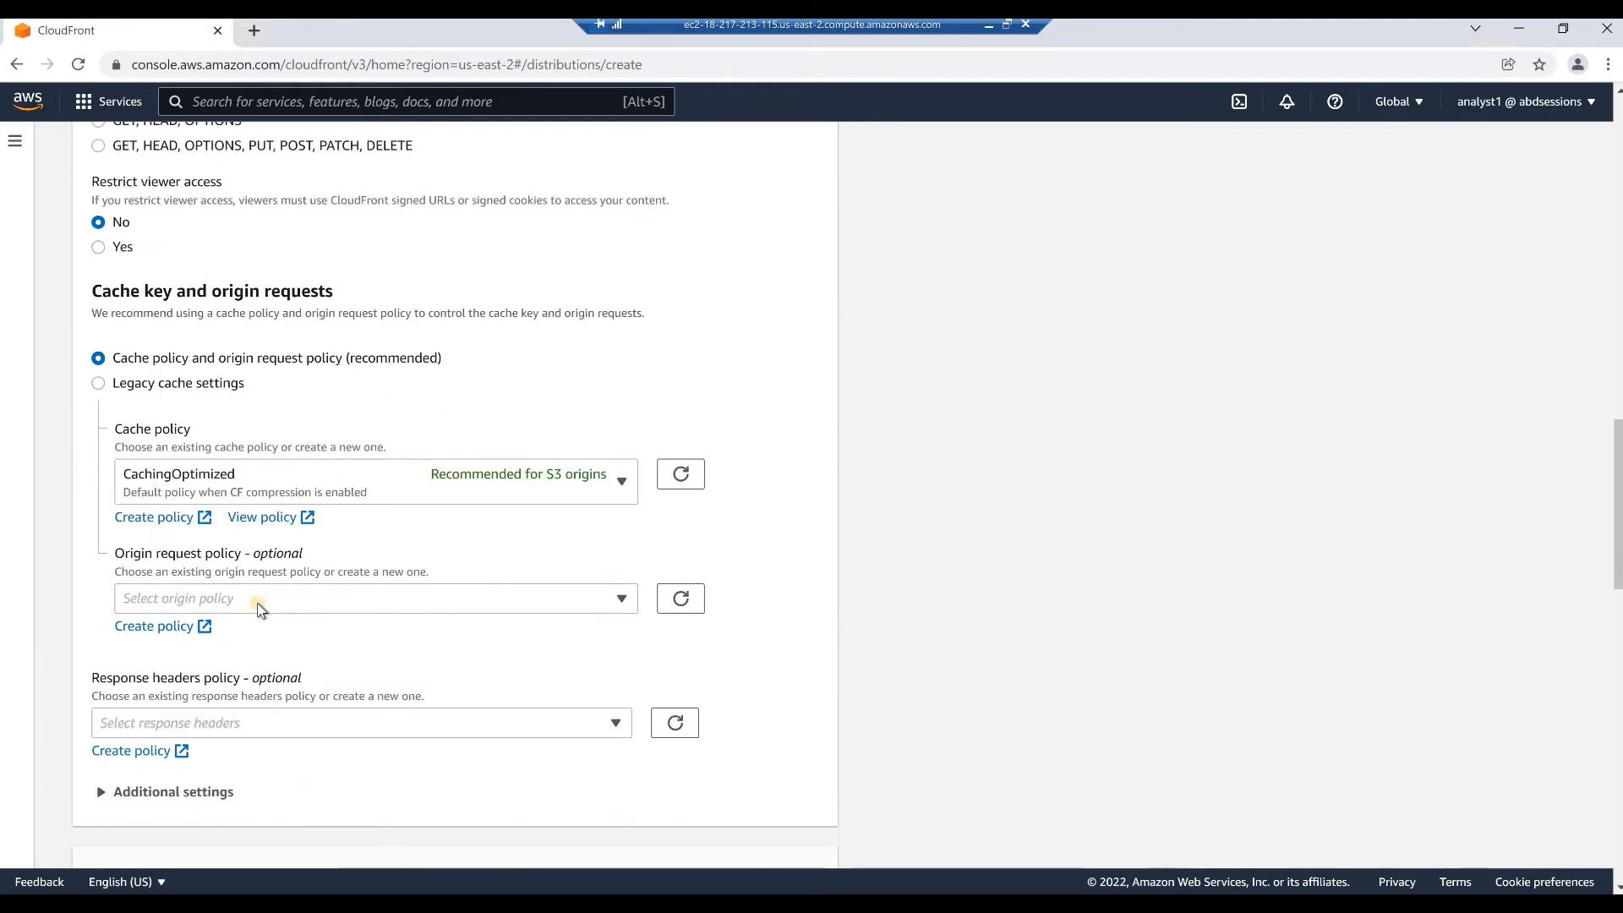
pyautogui.scroll(-5, 259, 609)
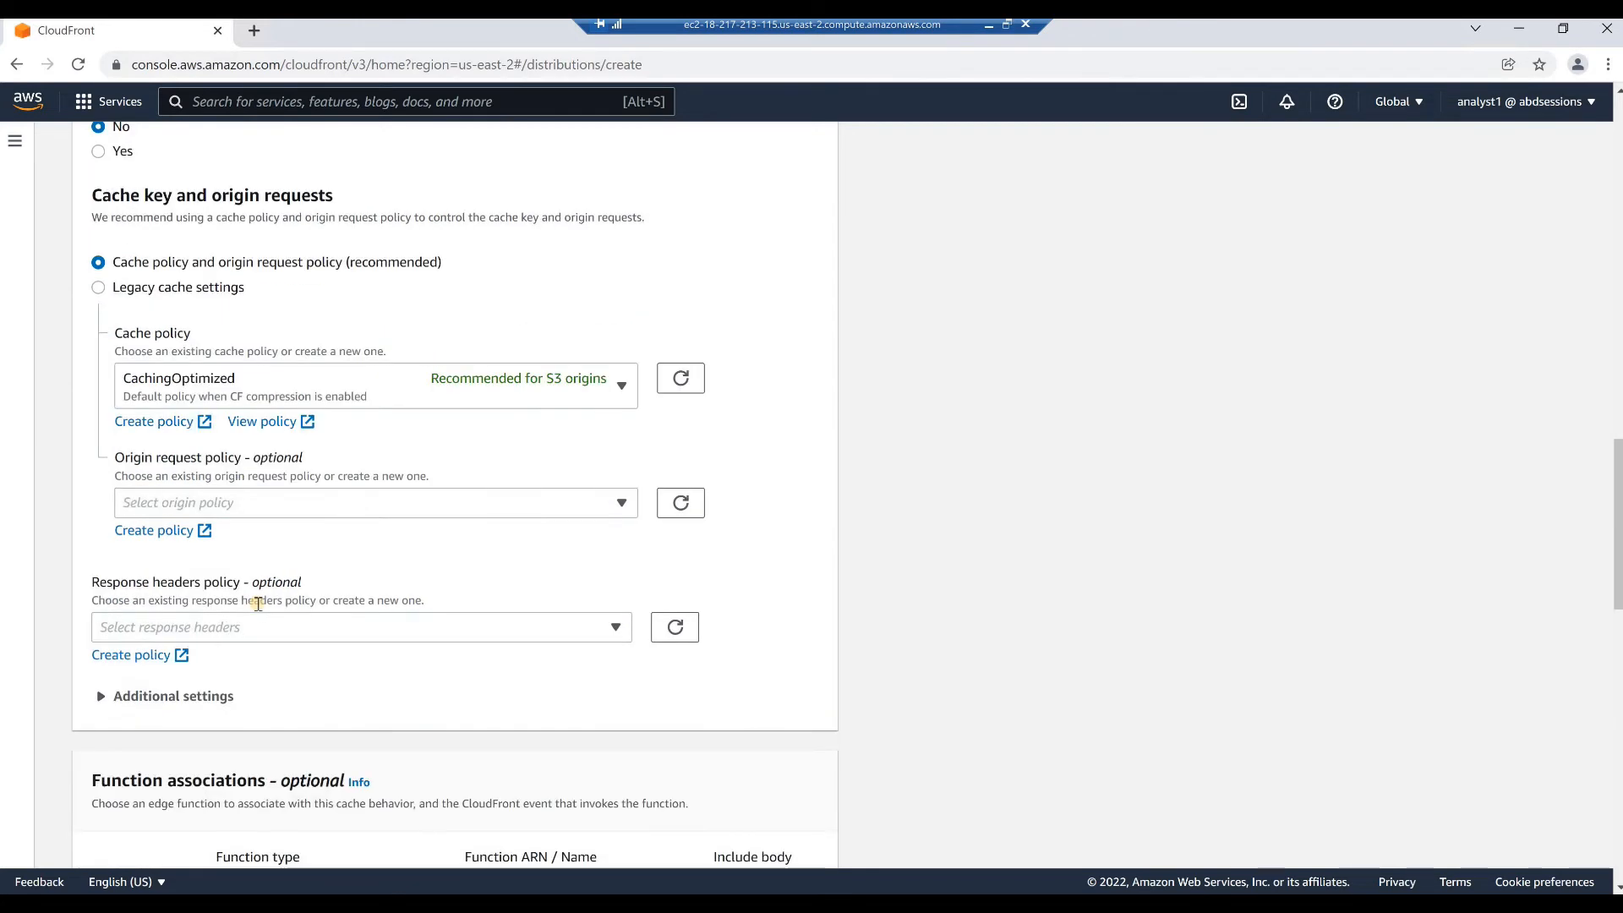
pyautogui.scroll(-4, 259, 605)
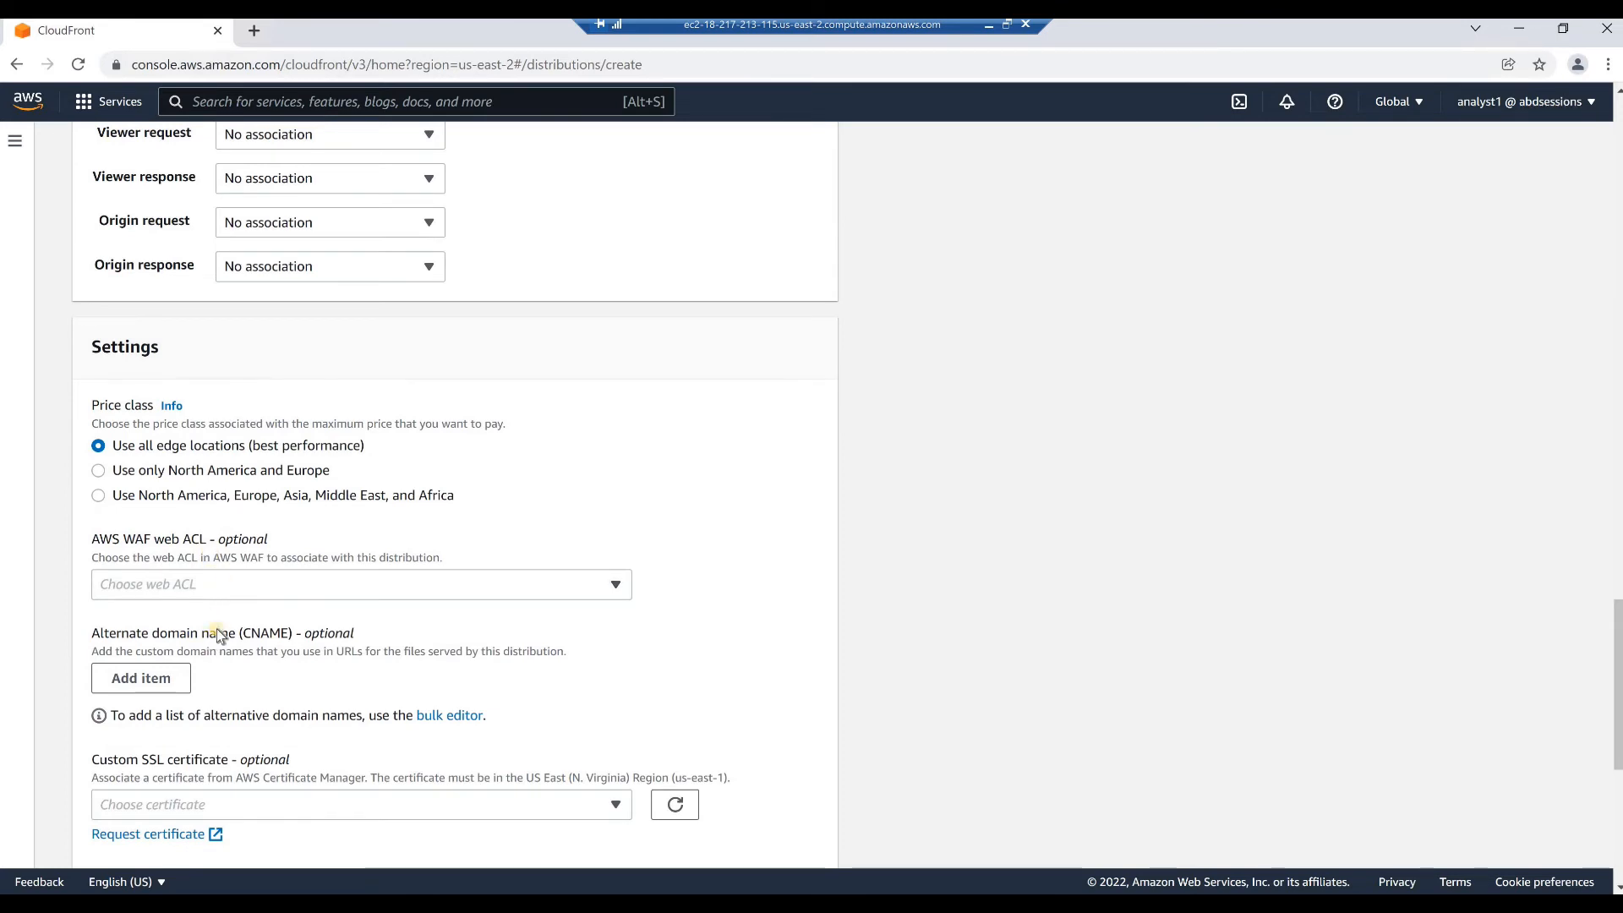
pyautogui.scroll(-1, 220, 627)
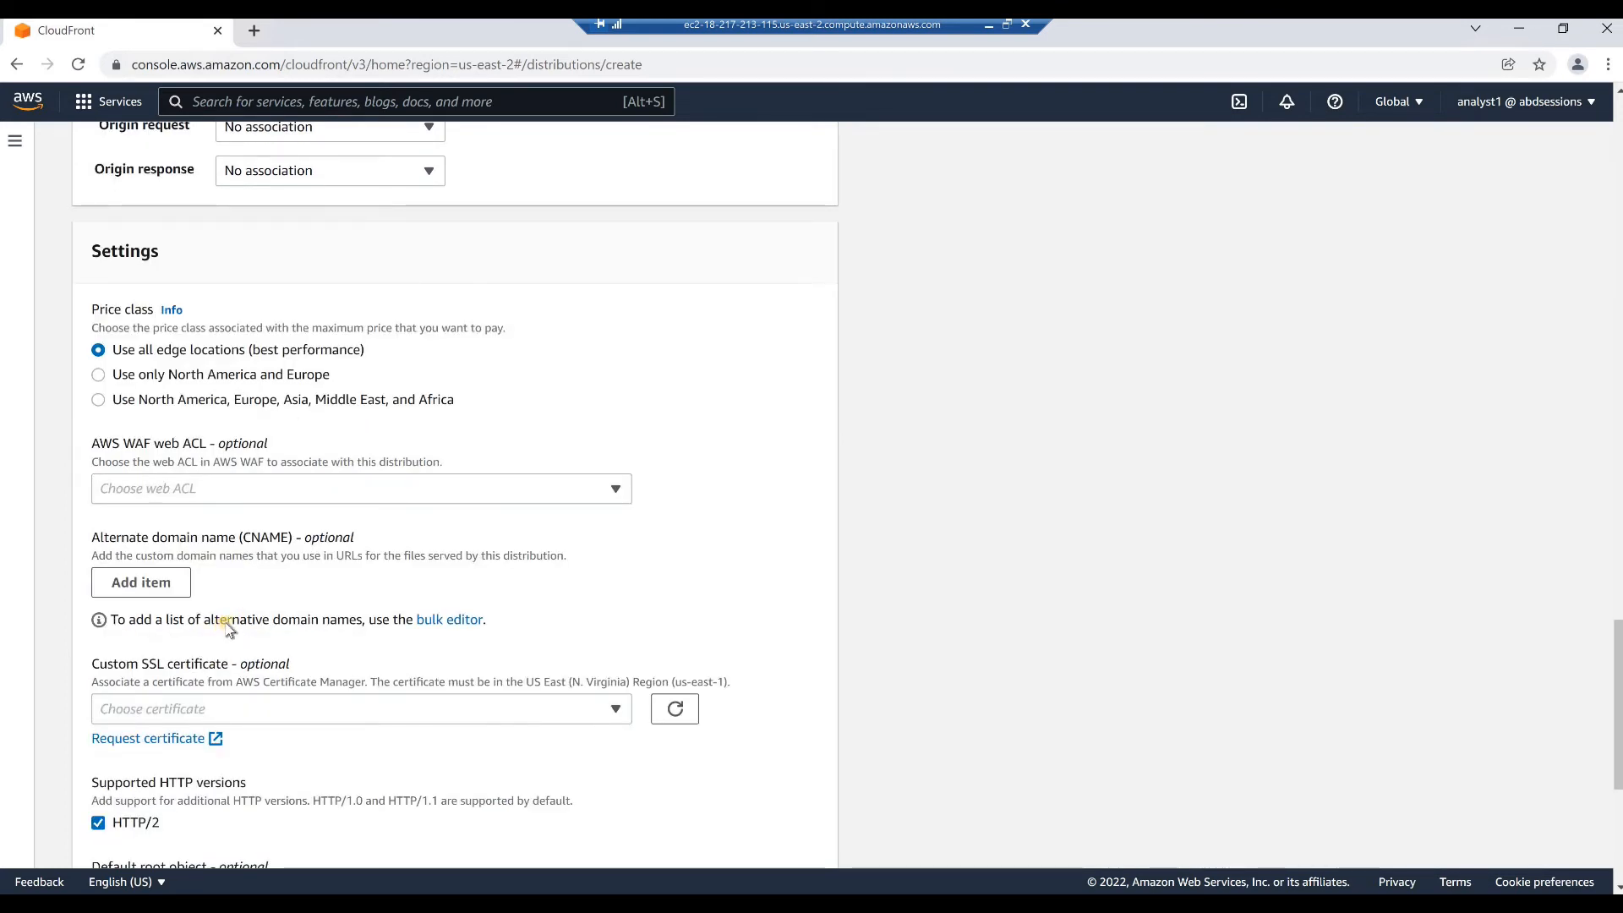
pyautogui.scroll(-2, 228, 622)
pyautogui.scroll(-1, 243, 612)
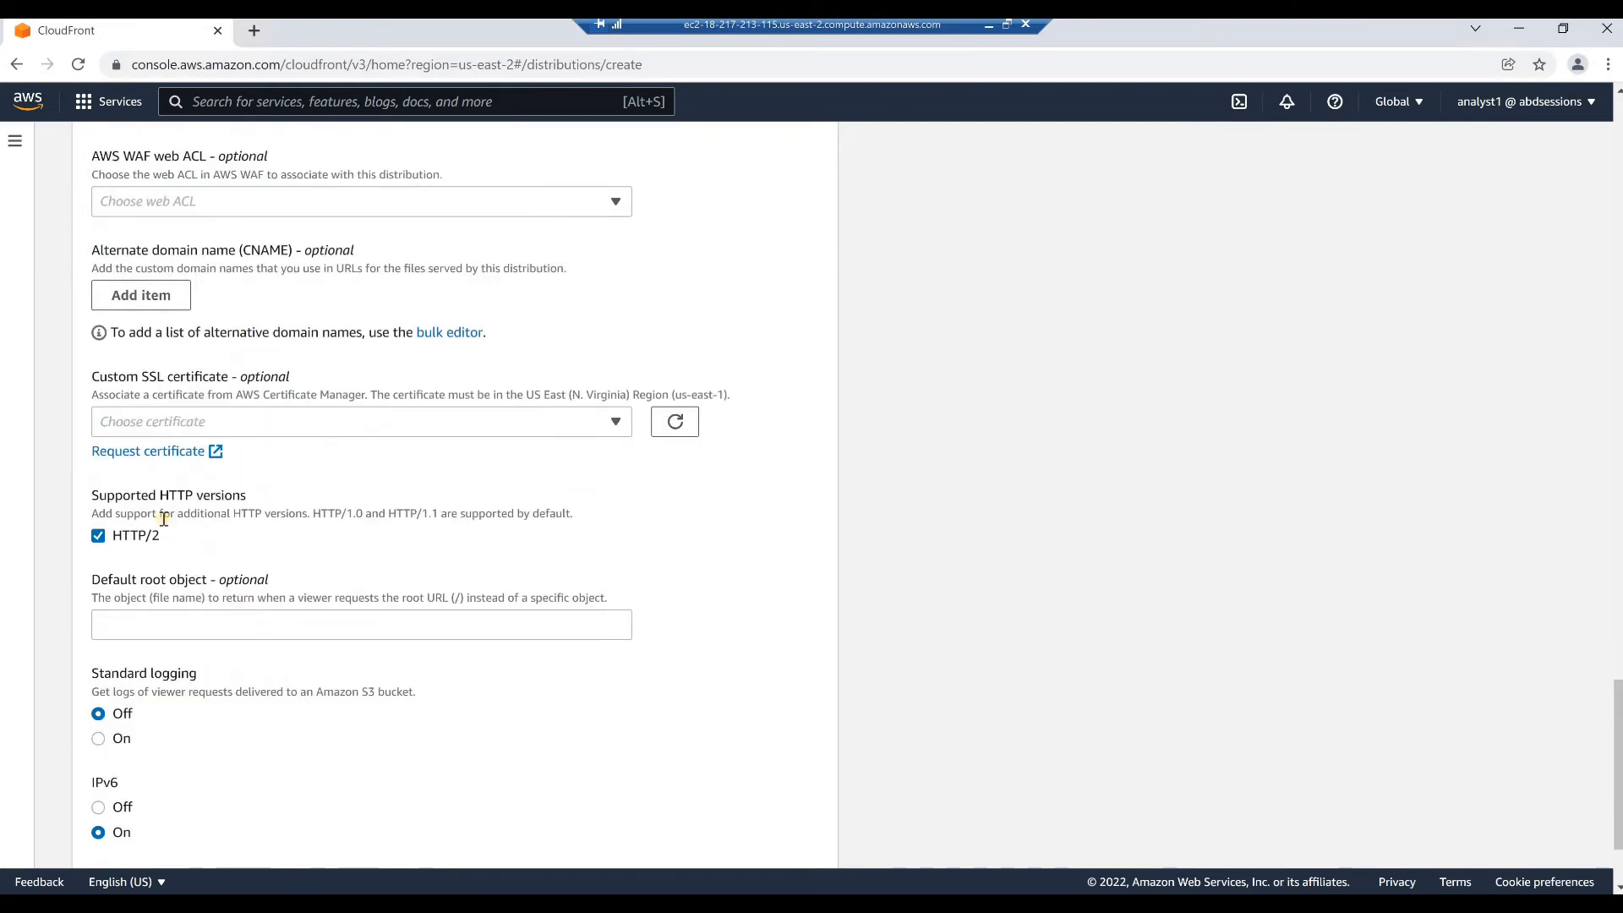
pyautogui.click(143, 630)
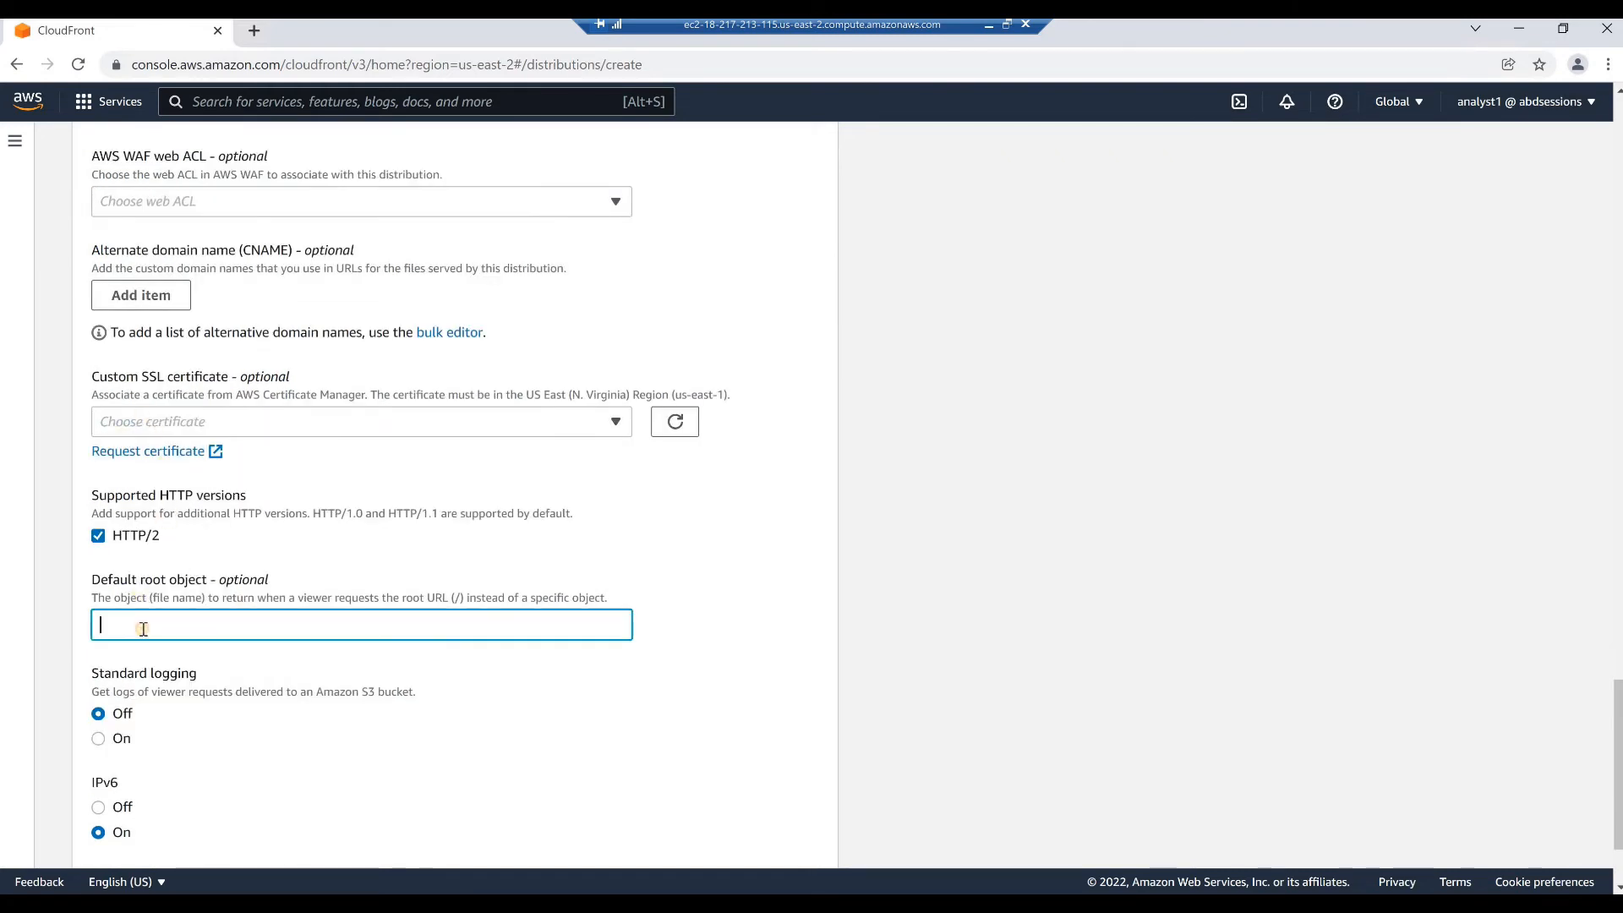
pyautogui.write('index.html')
pyautogui.scroll(-2, 260, 672)
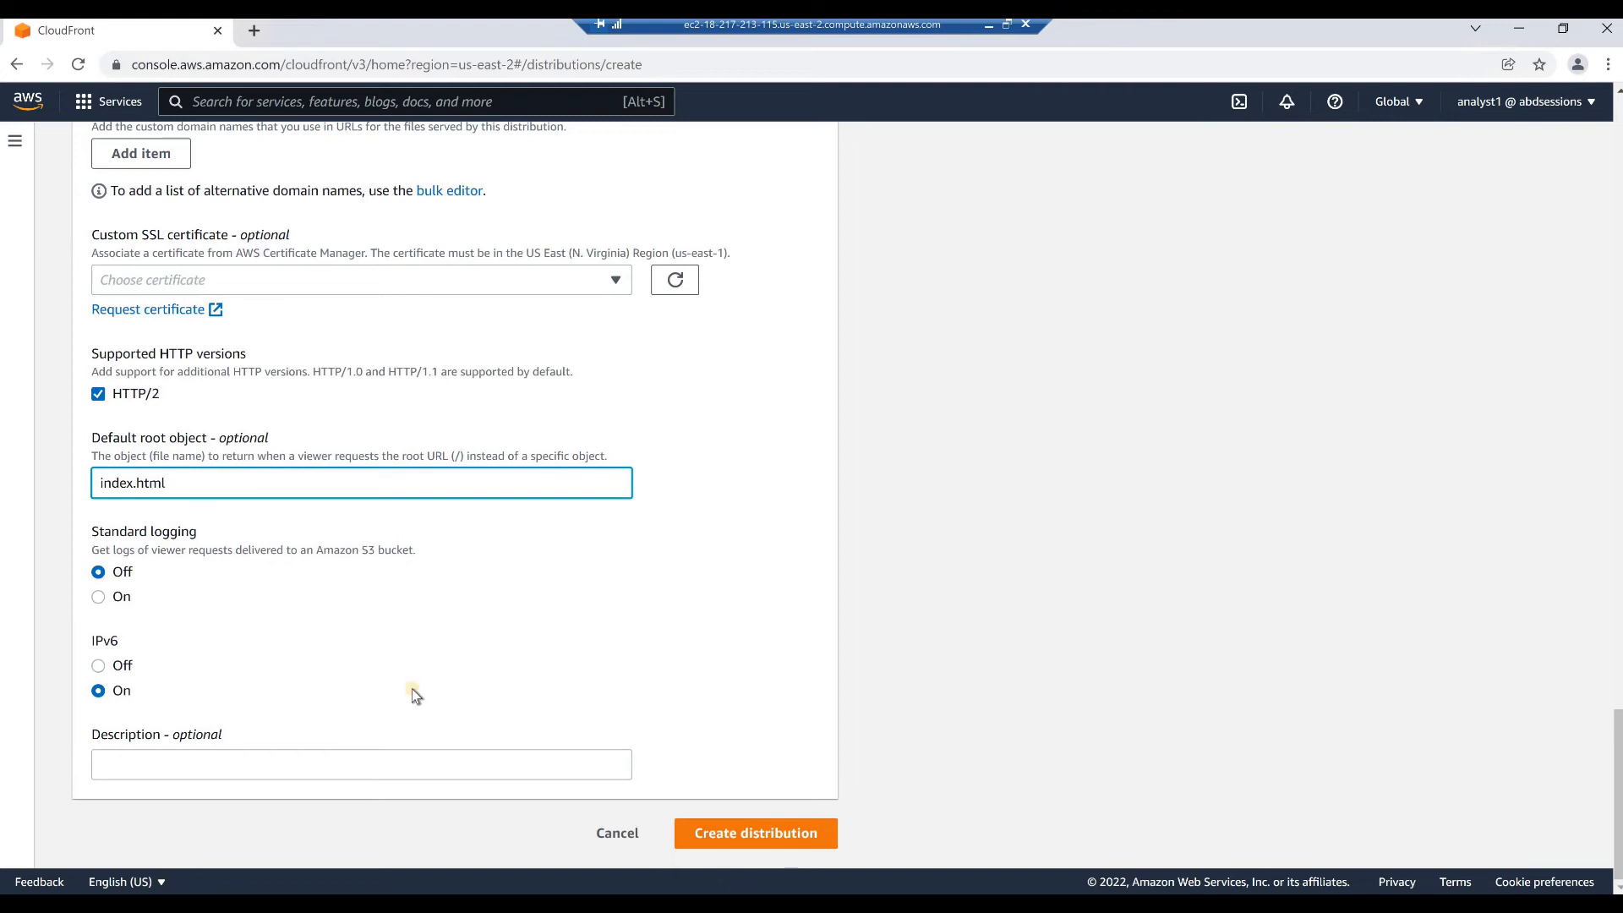
pyautogui.click(760, 836)
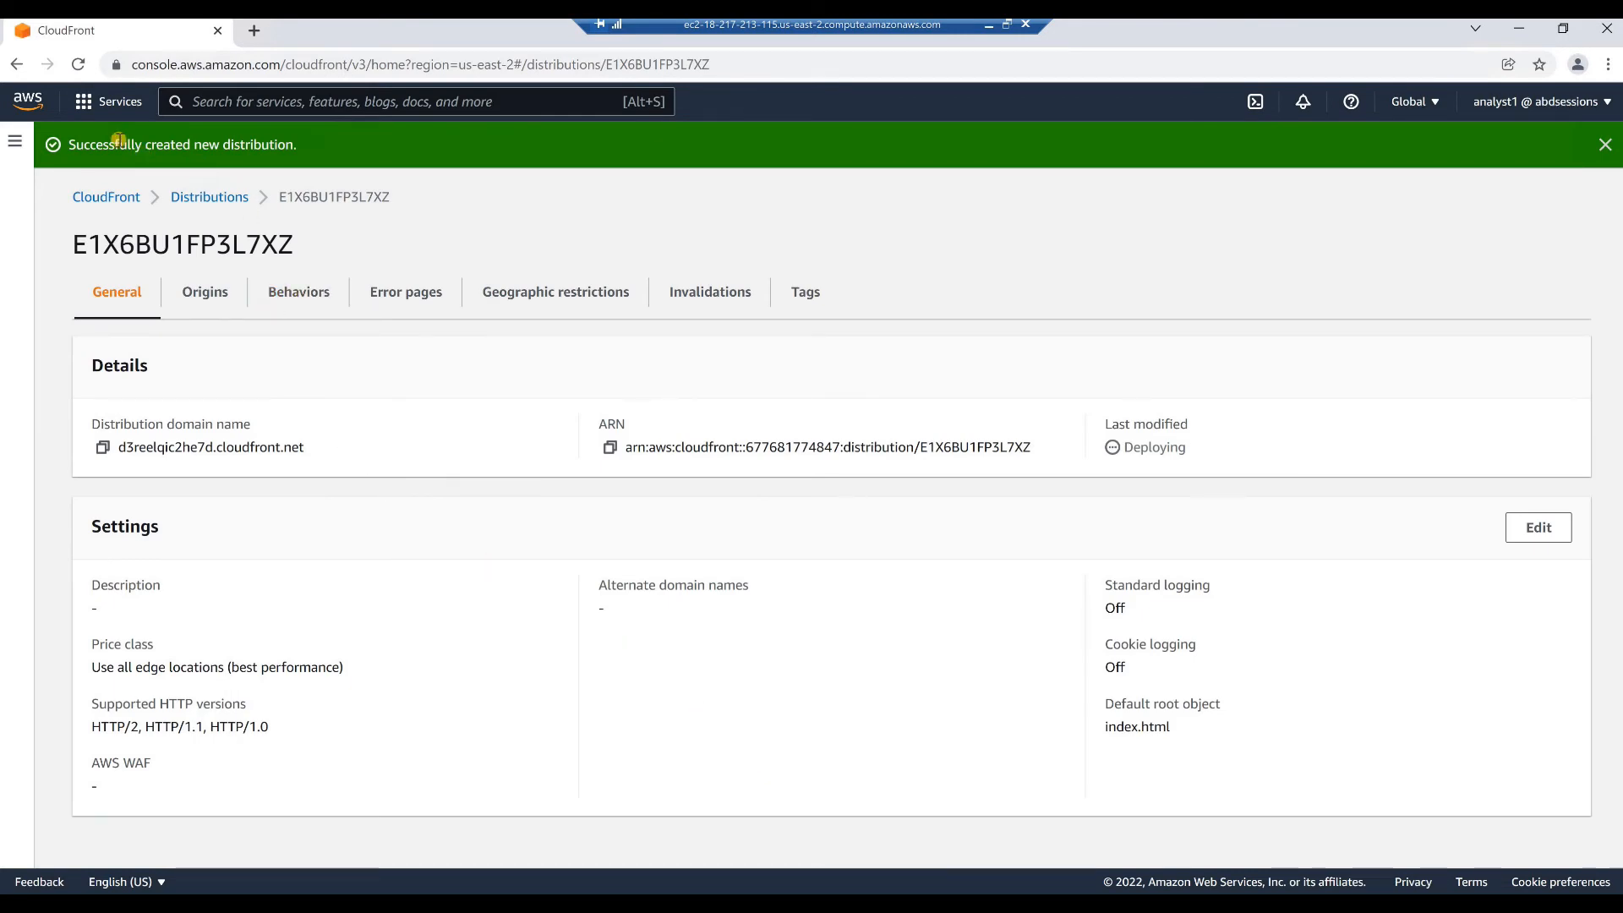
pyautogui.moveTo(142, 145); pyautogui.dragTo(293, 146)
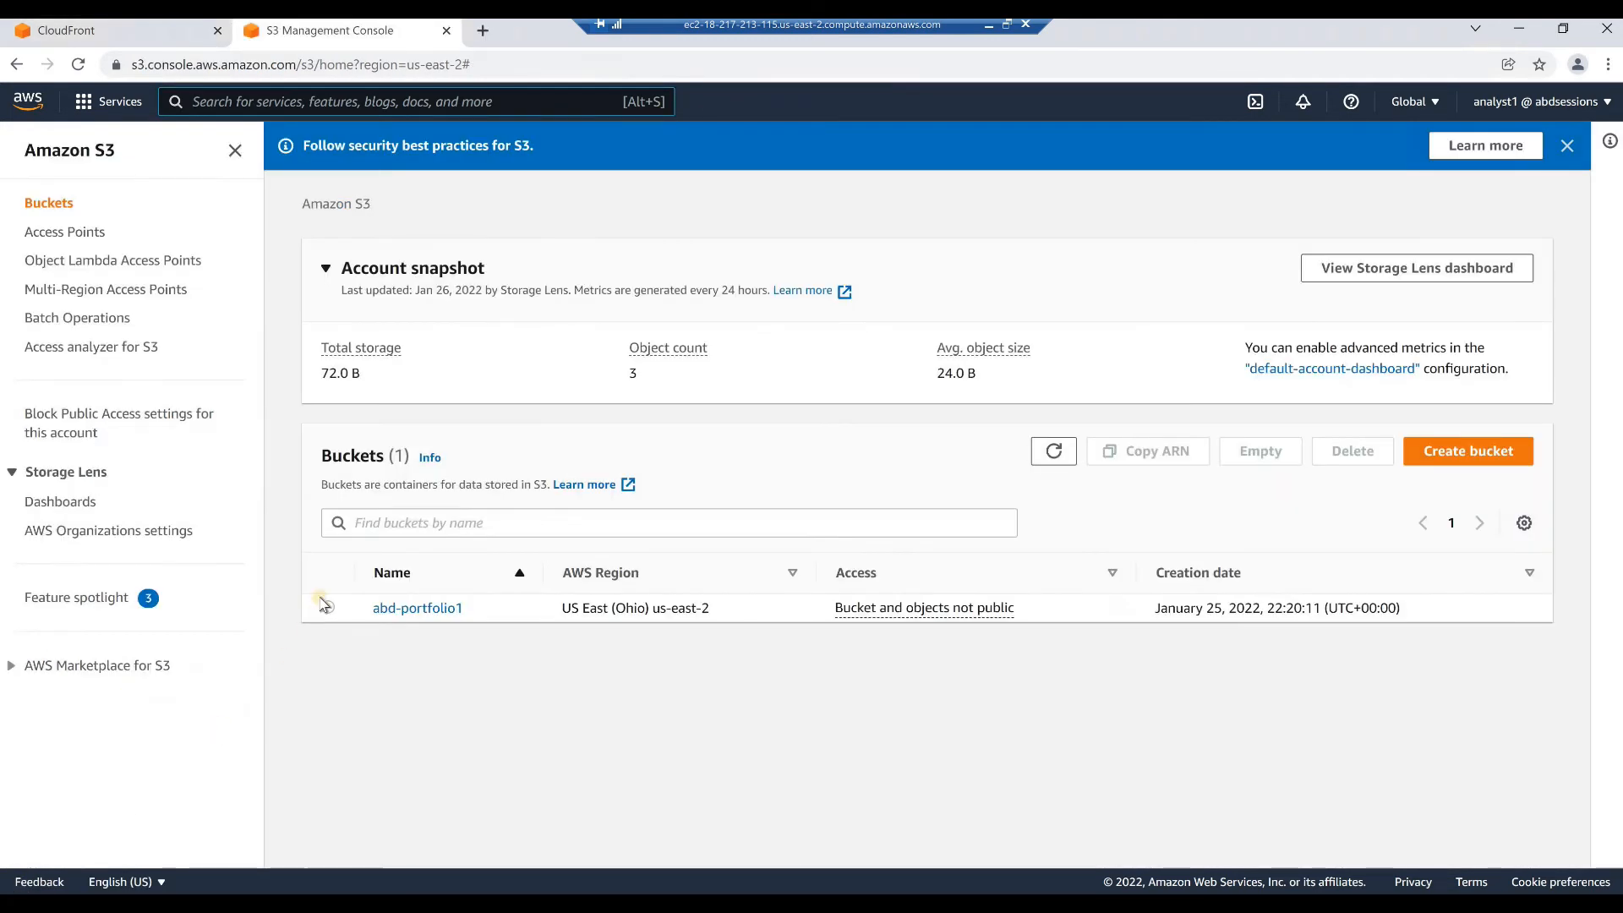
# Open the permissions of the abd-portfolio1 bucket and examine the CloudFront Origin Access Identity principal in its bucket policy
pyautogui.click(400, 519)
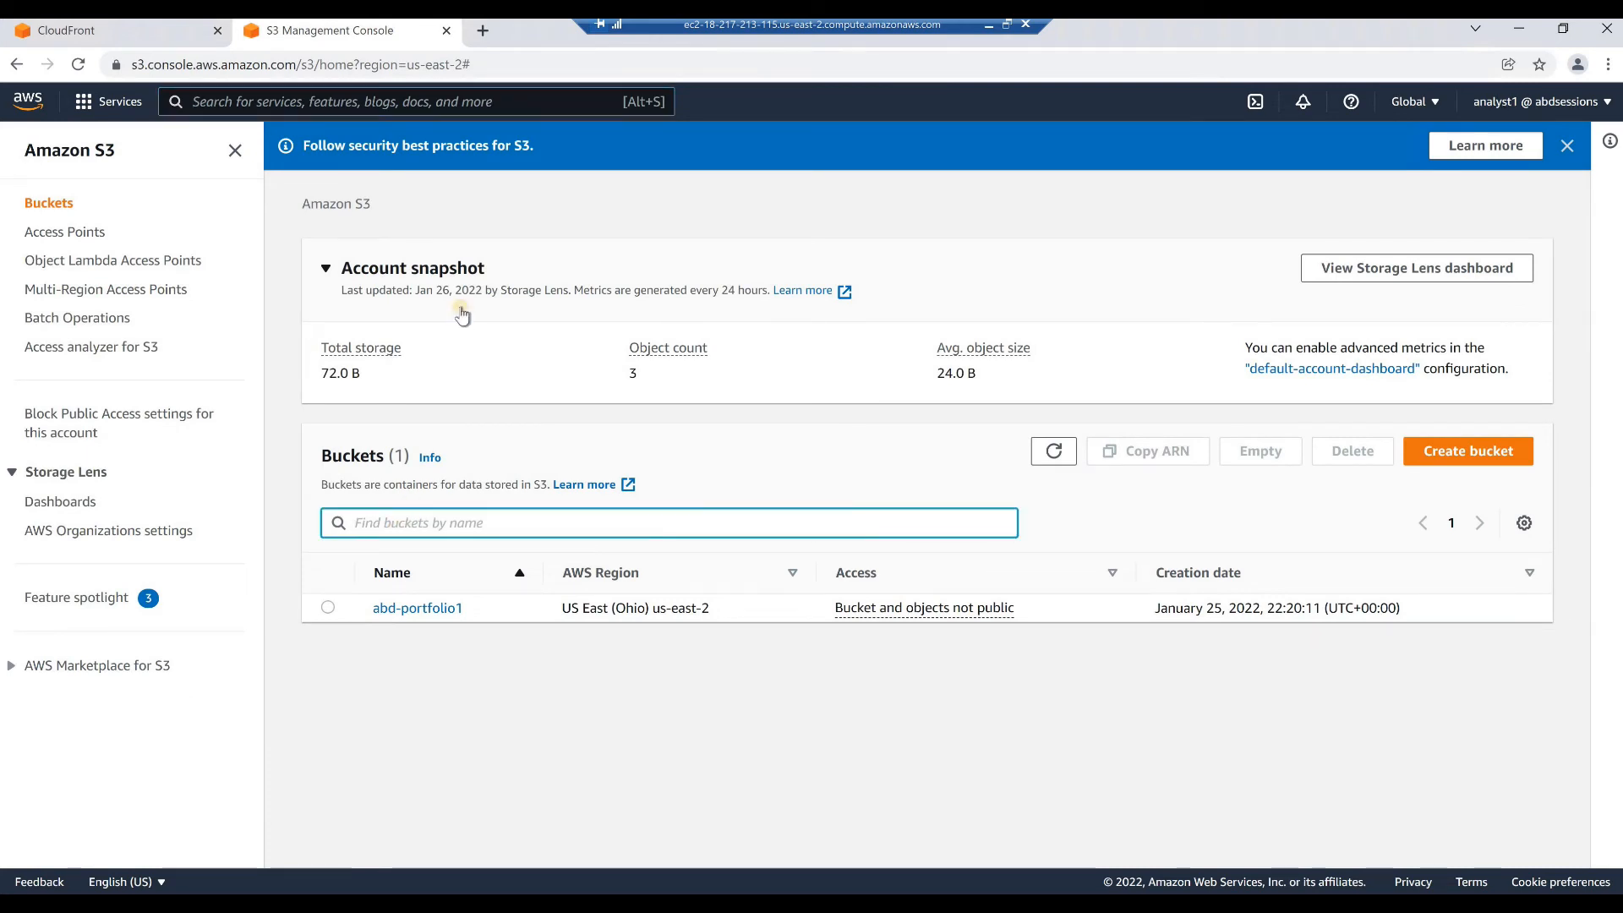
pyautogui.click(425, 610)
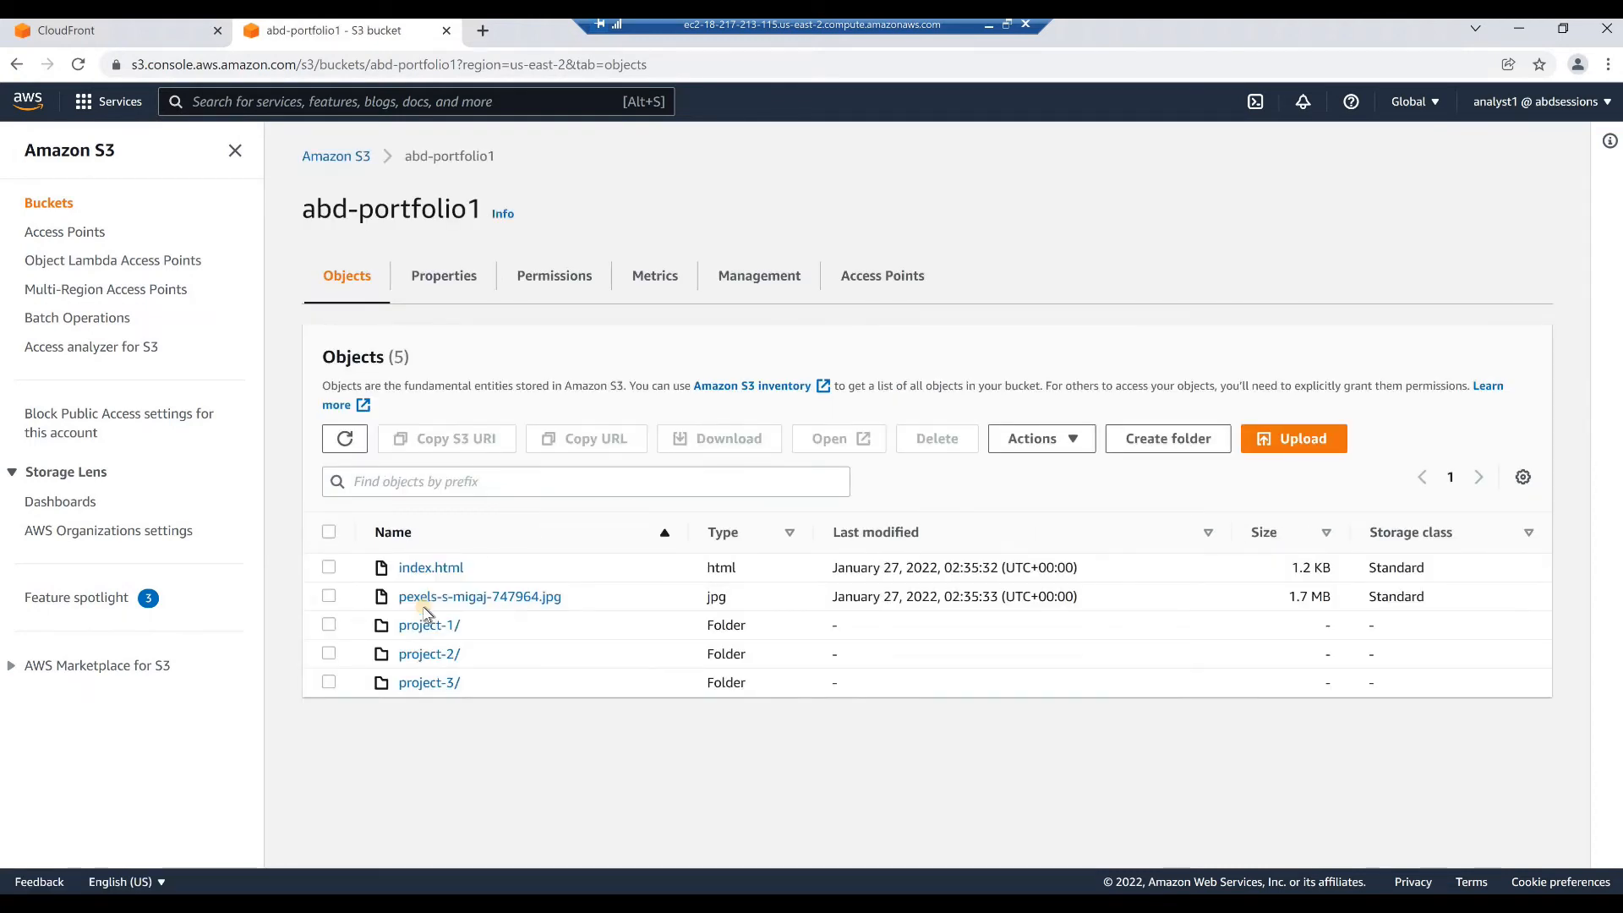
pyautogui.click(540, 282)
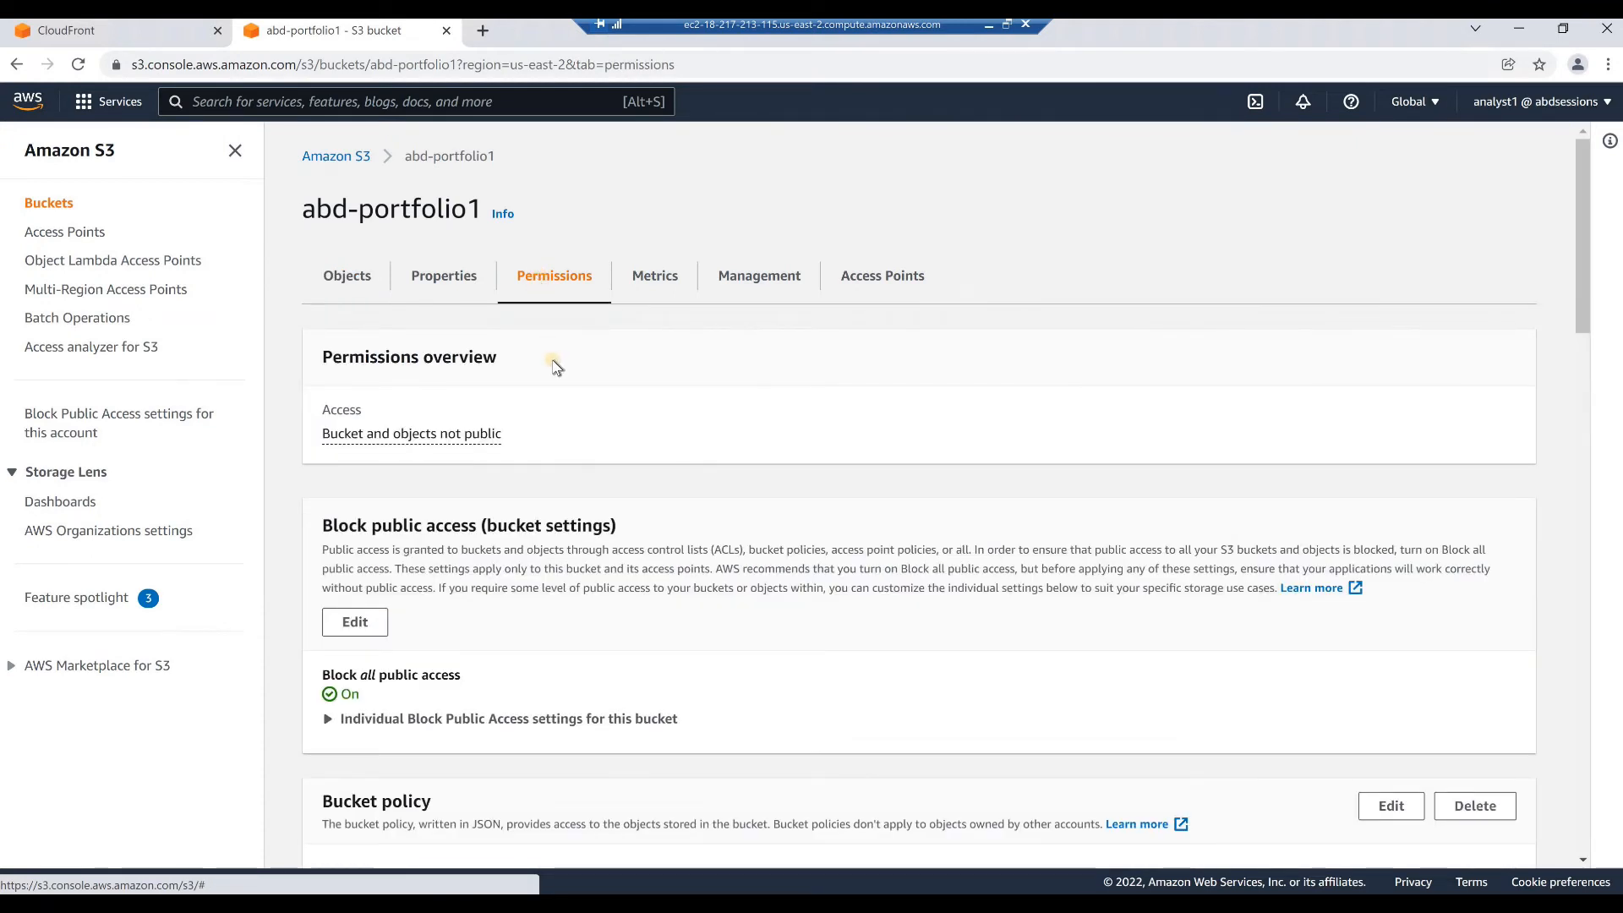
pyautogui.scroll(-5, 555, 366)
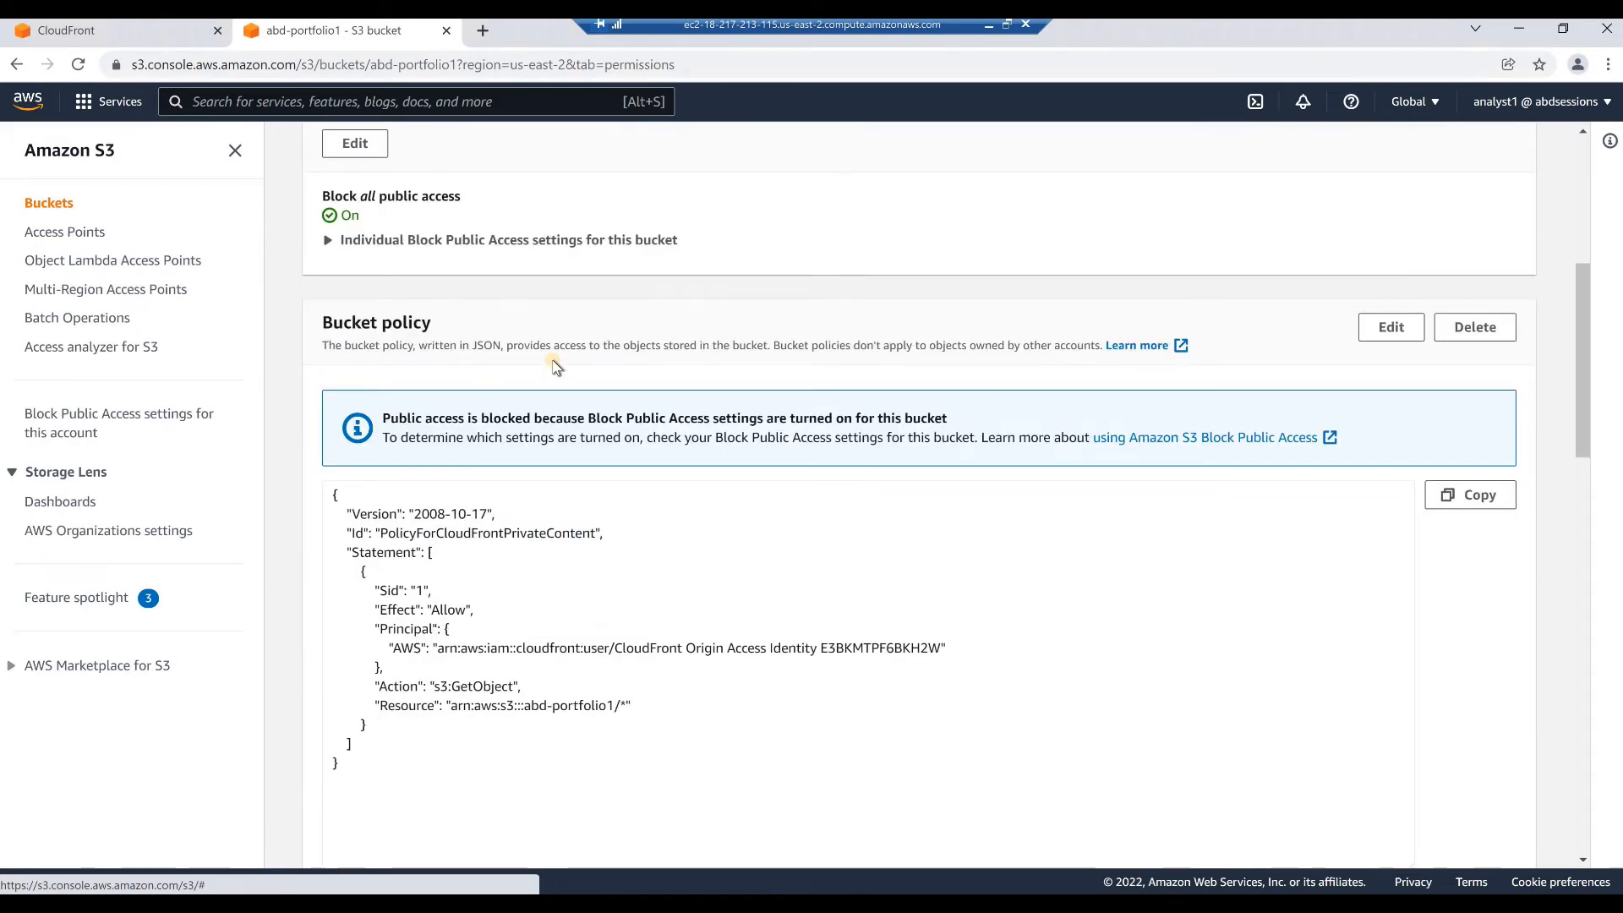
pyautogui.scroll(-2, 555, 365)
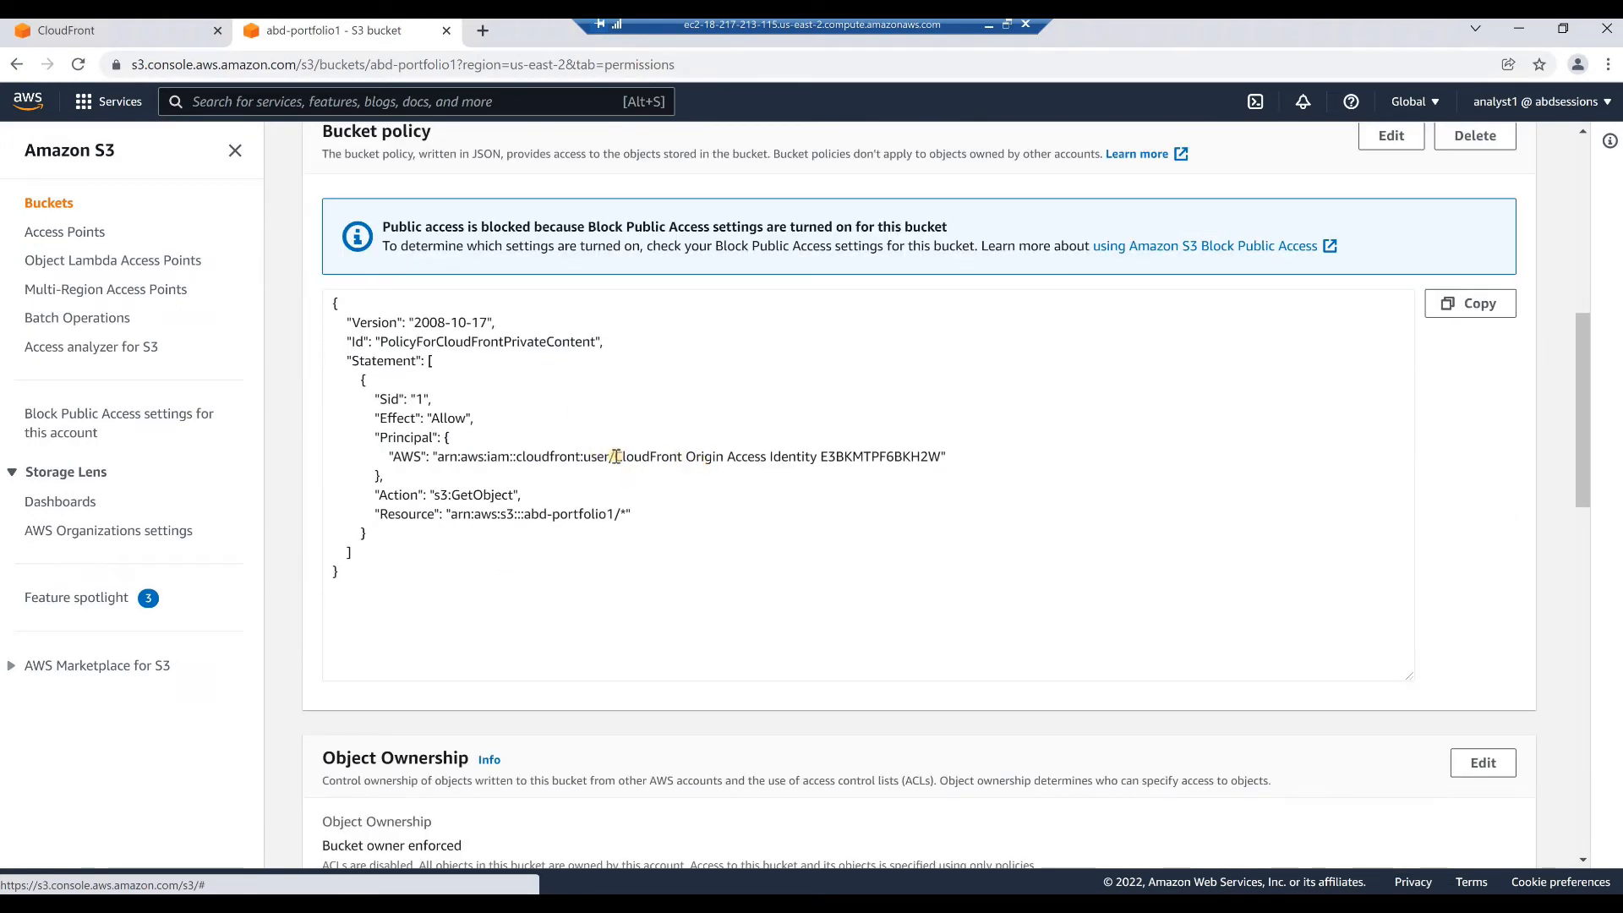
pyautogui.moveTo(616, 457); pyautogui.dragTo(817, 457)
pyautogui.click(759, 494)
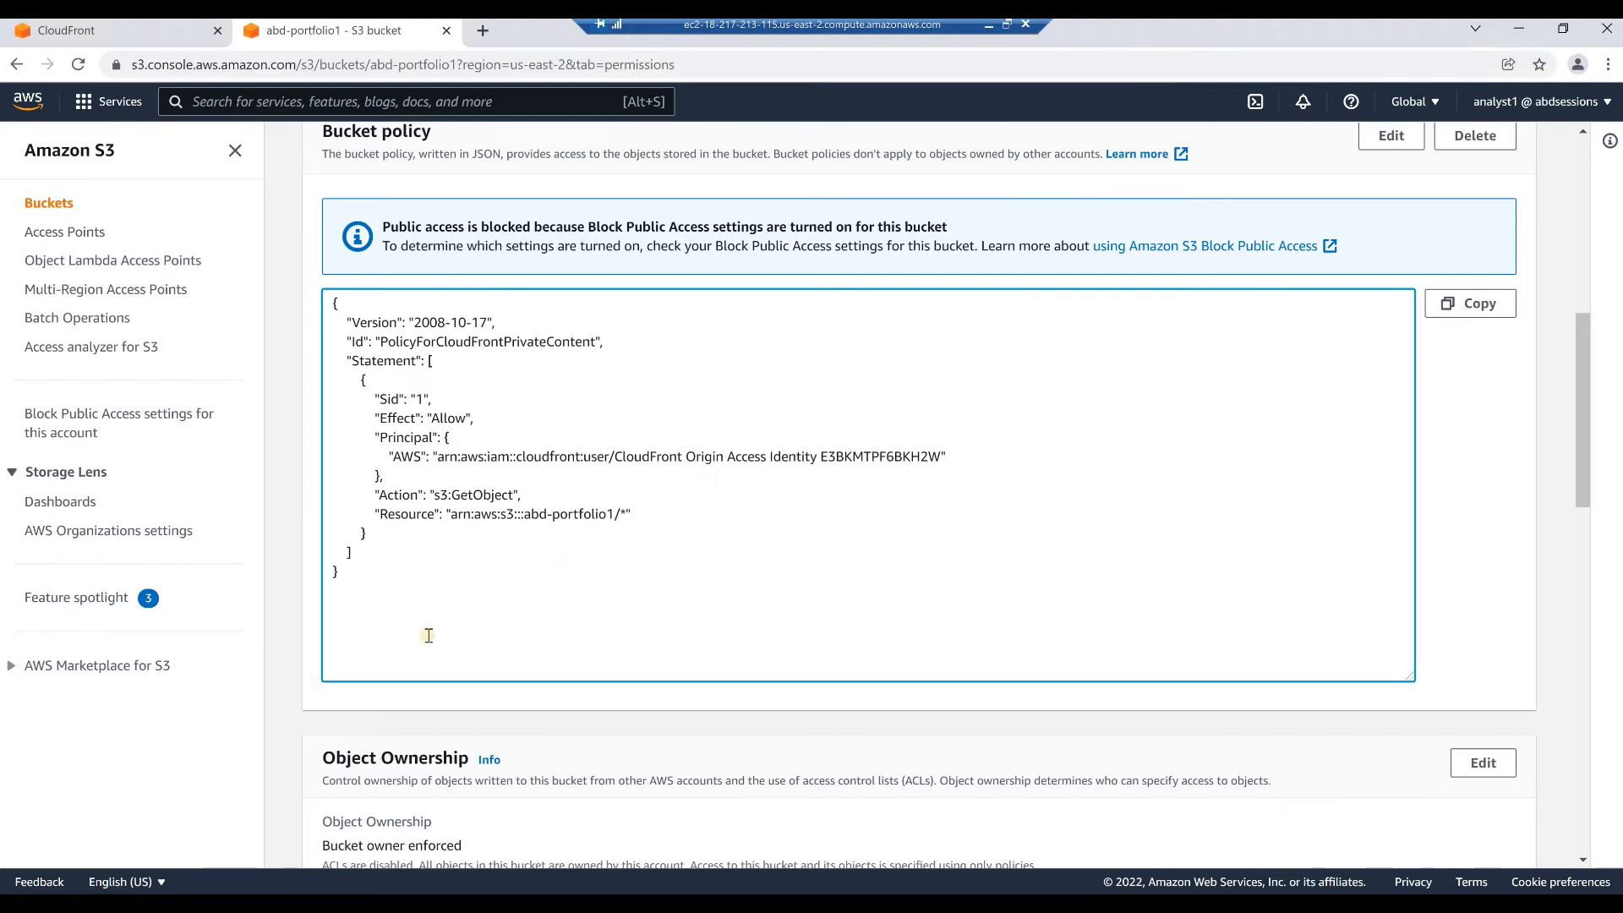
# Return to CloudFront, open the details of the portfolio distribution and copy its distribution domain name
pyautogui.click(115, 34)
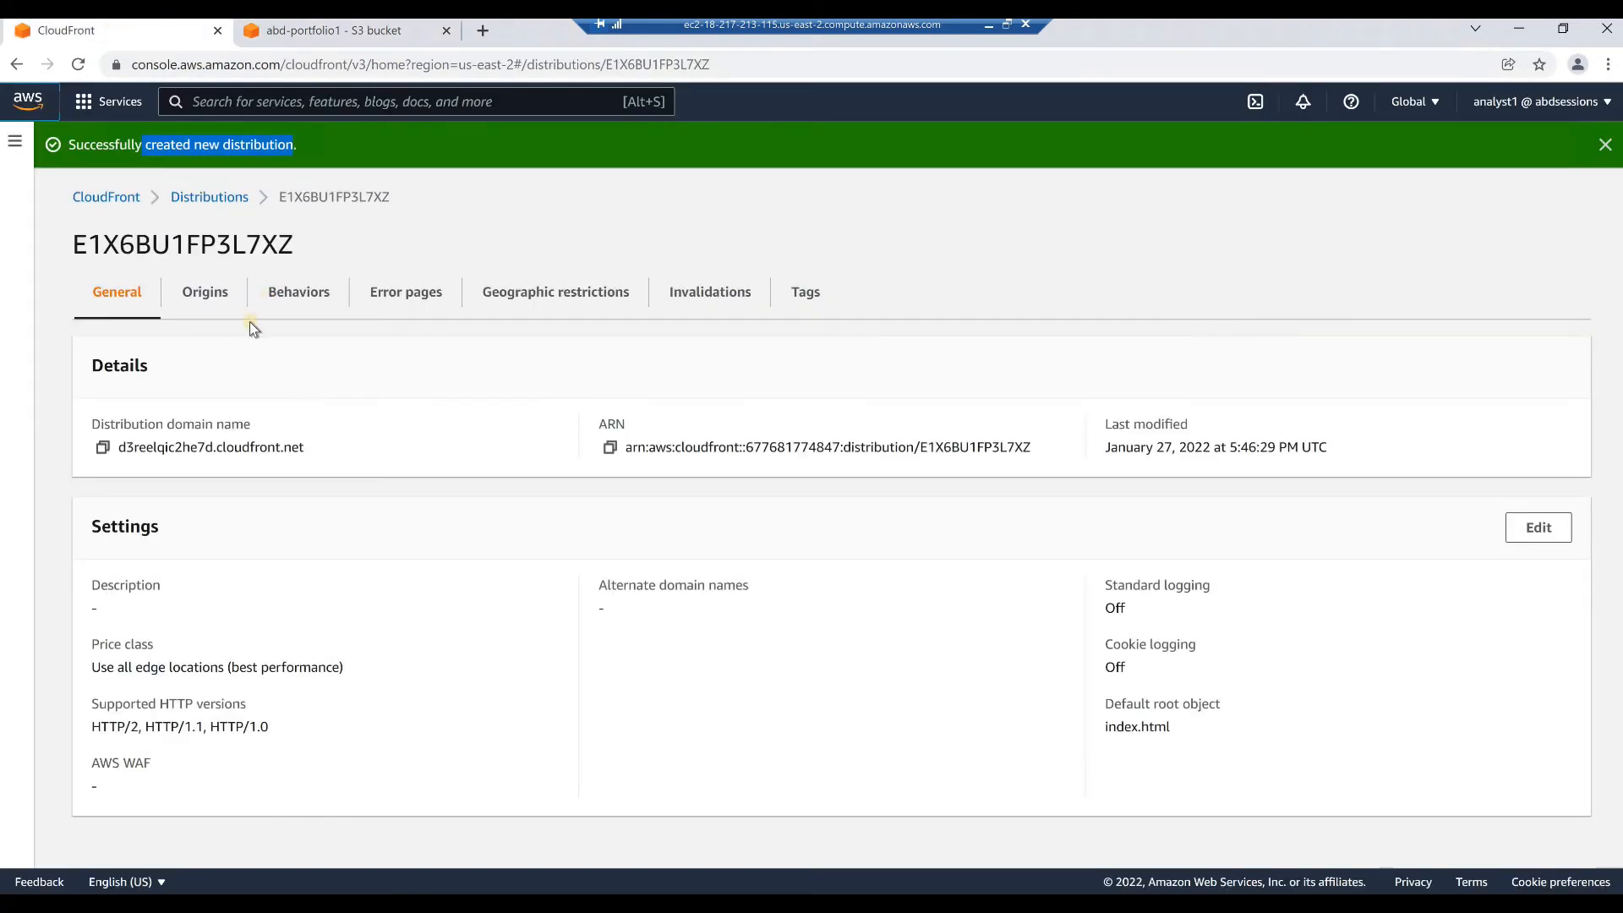
pyautogui.click(214, 200)
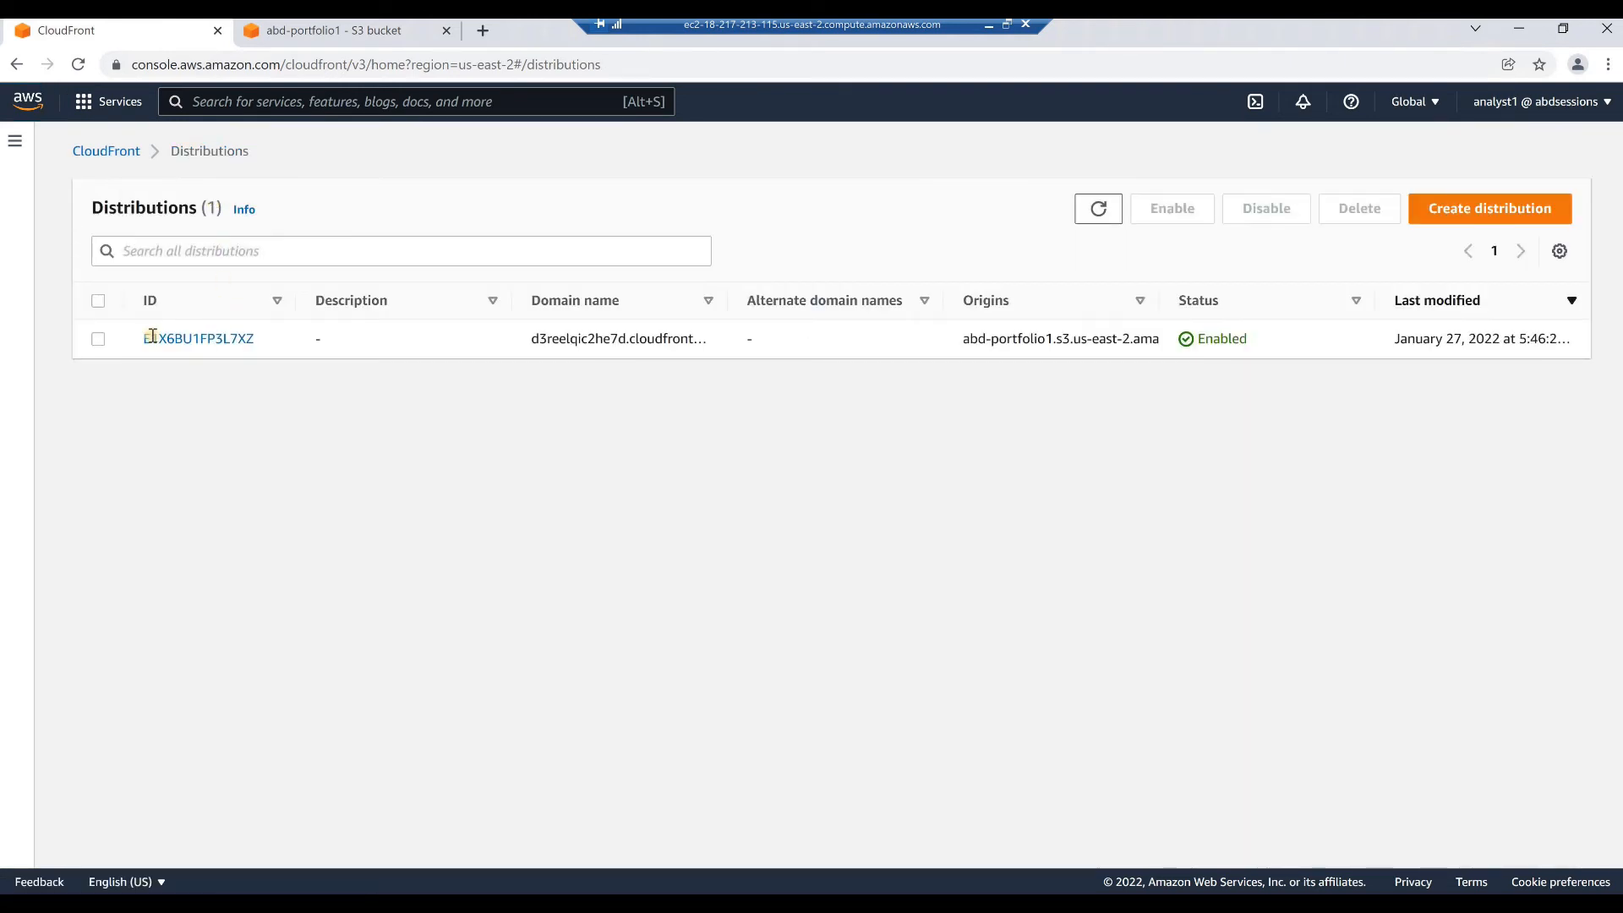
pyautogui.click(99, 341)
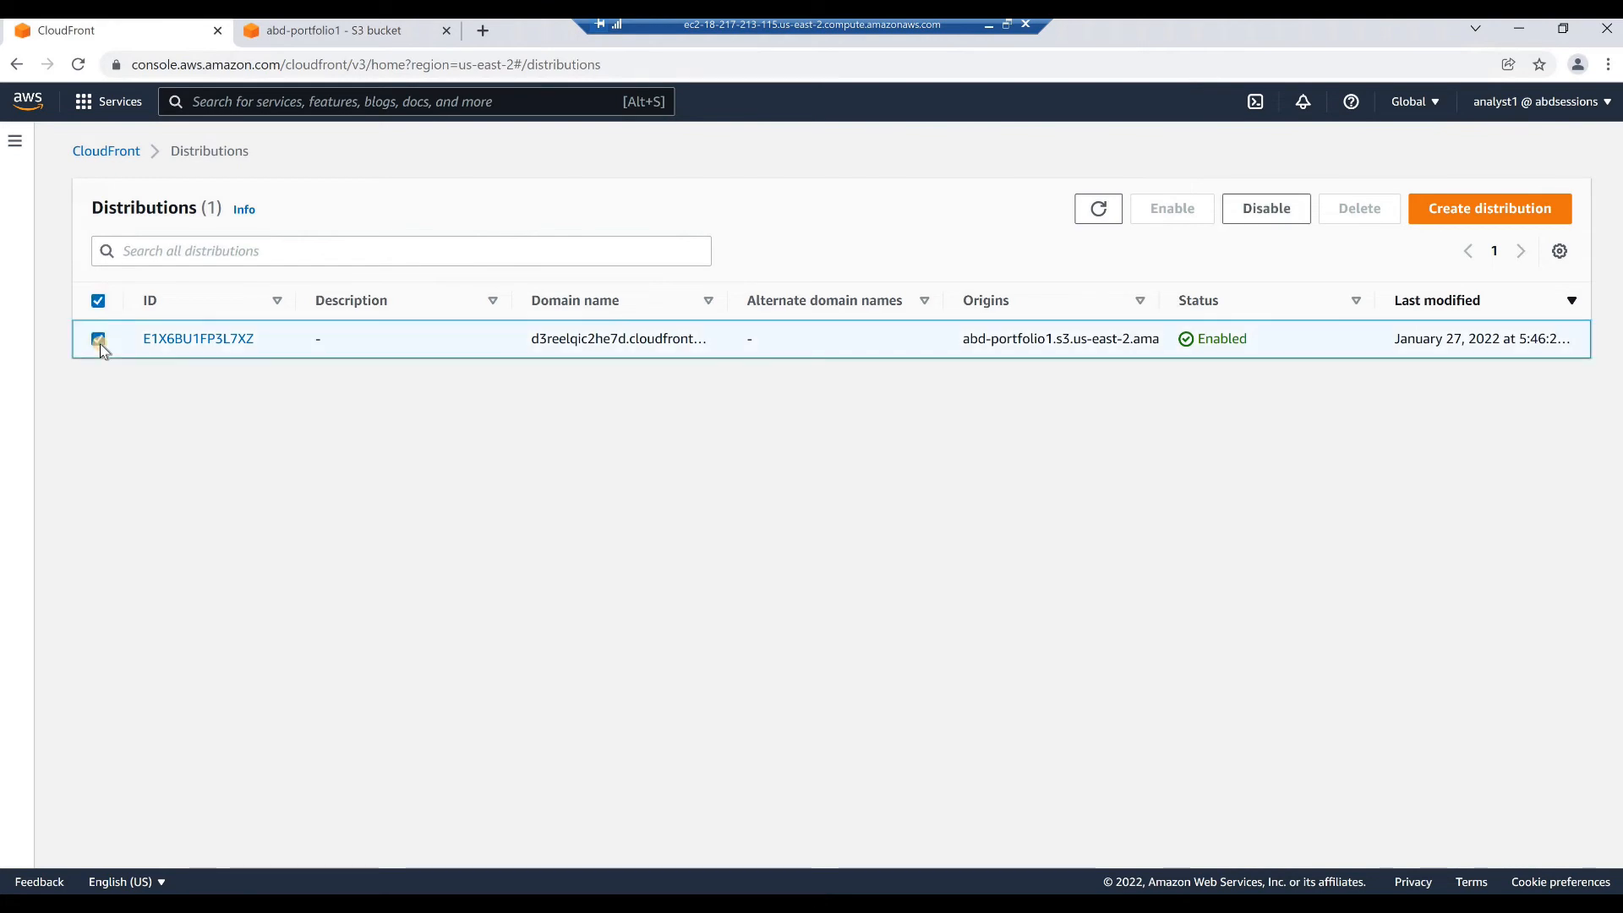
pyautogui.click(99, 341)
pyautogui.click(190, 340)
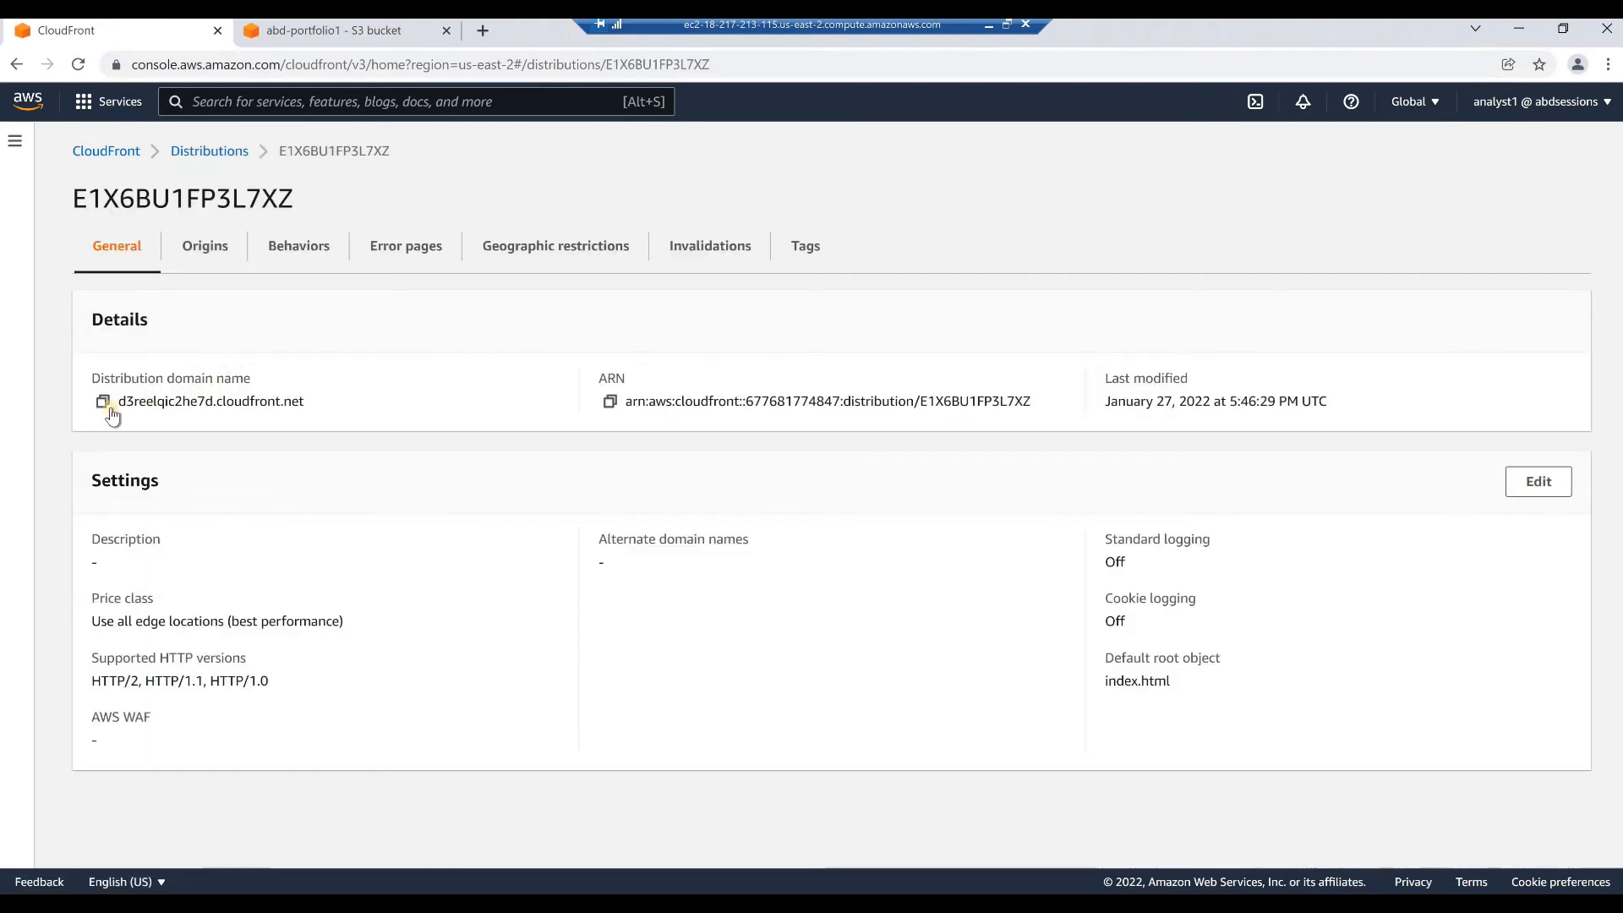
pyautogui.click(101, 403)
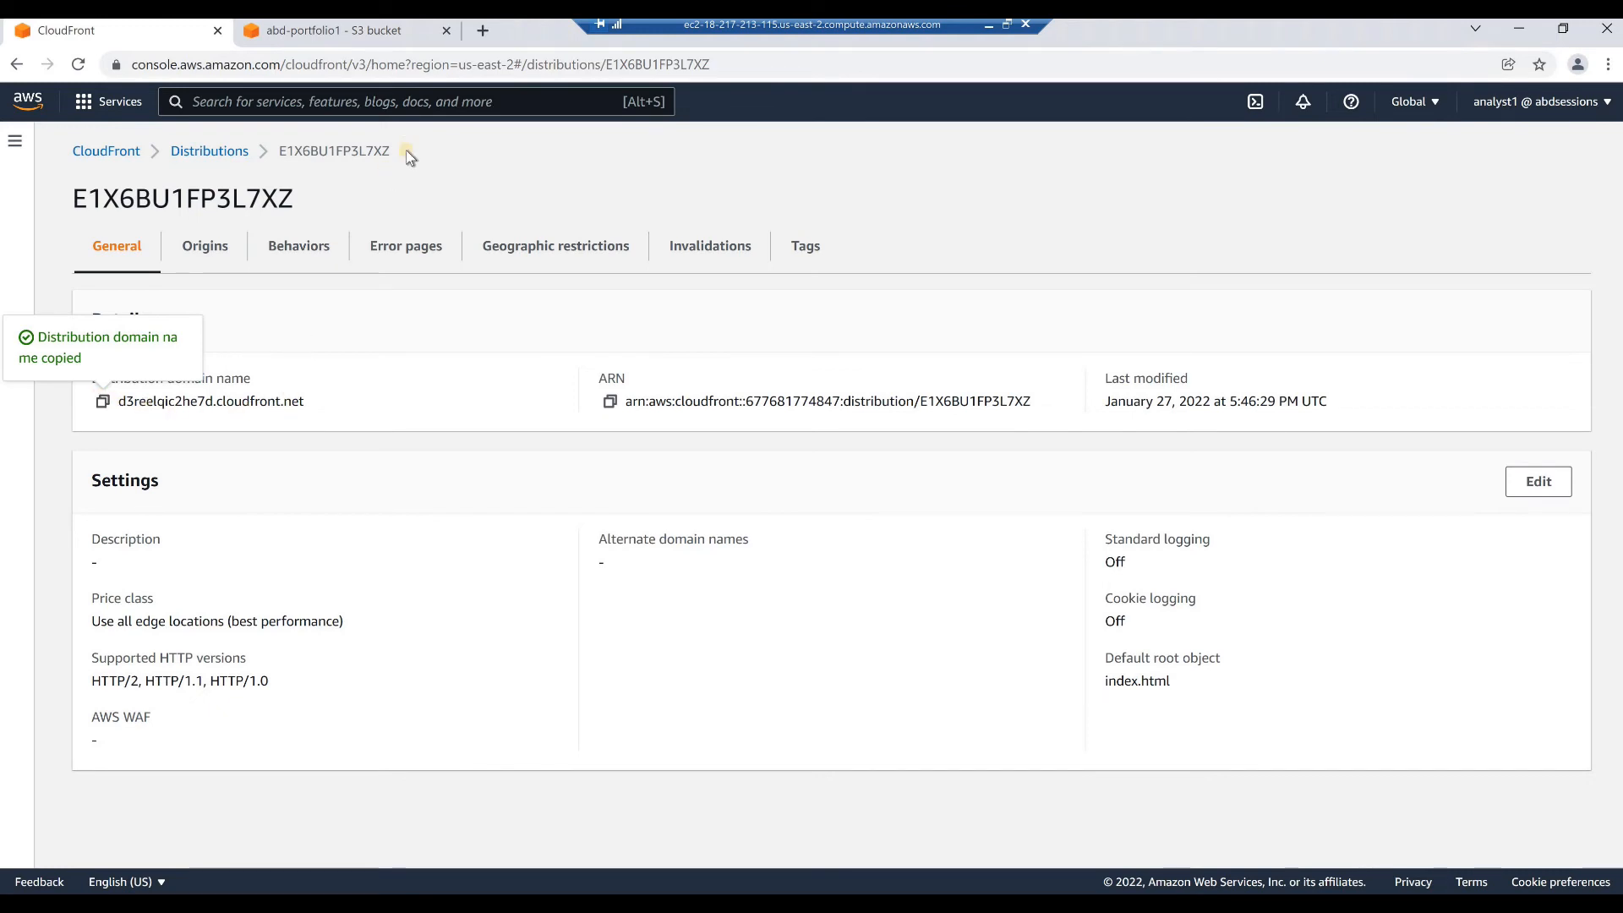
# Load the copied CloudFront domain in a new browser tab and view the Intro To Jupyter Notebook project page
pyautogui.click(483, 31)
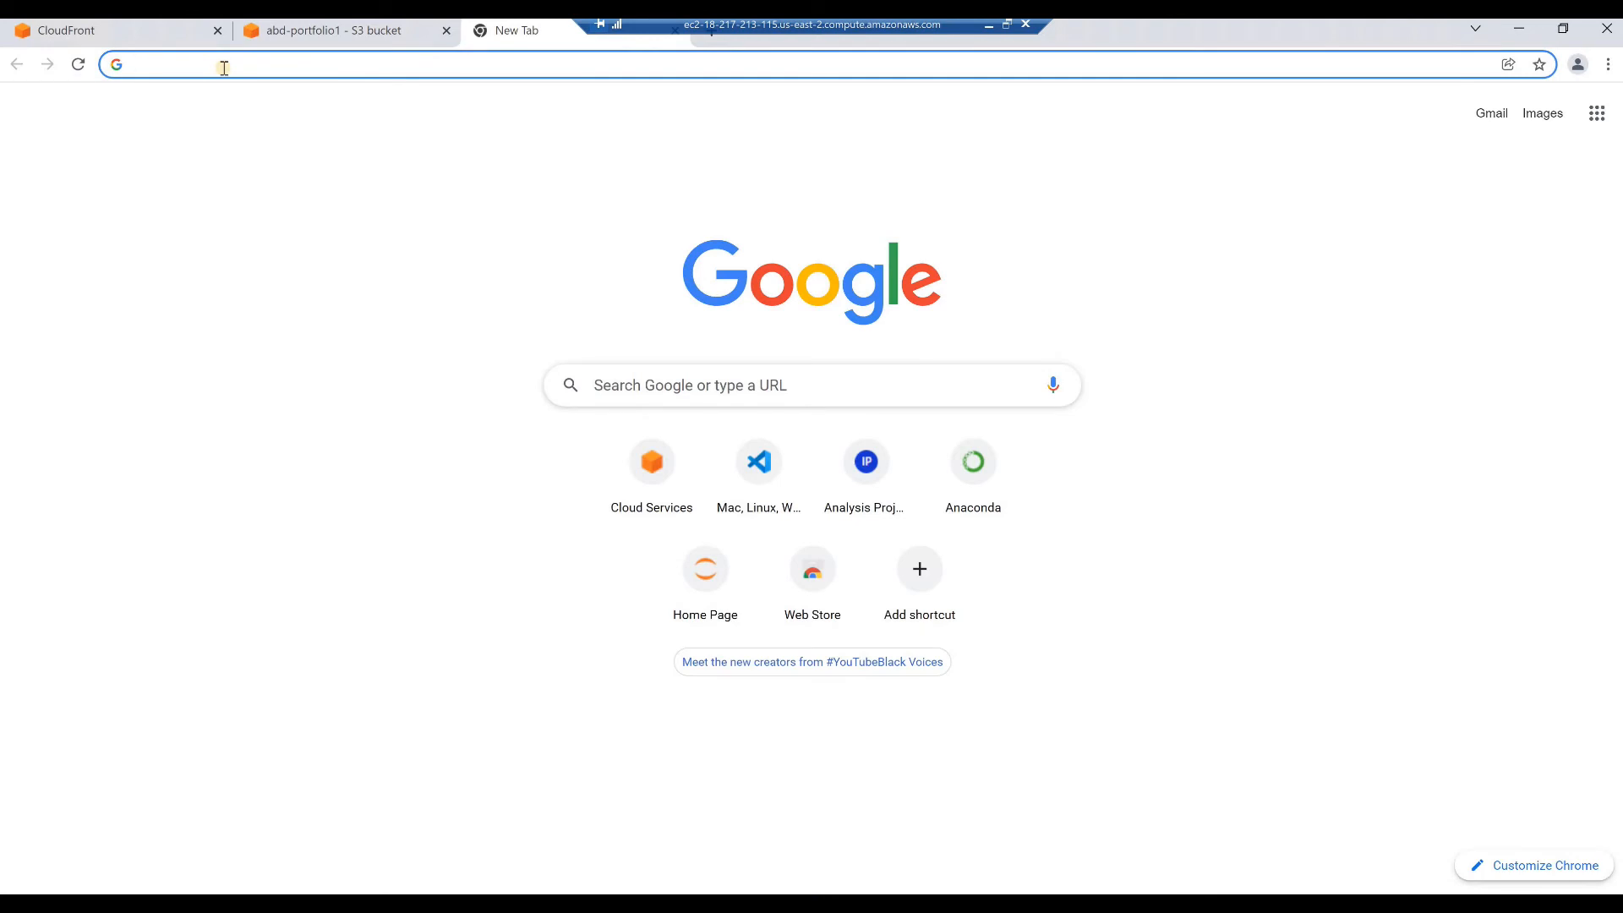
pyautogui.hotkey('ctrl', 'v')
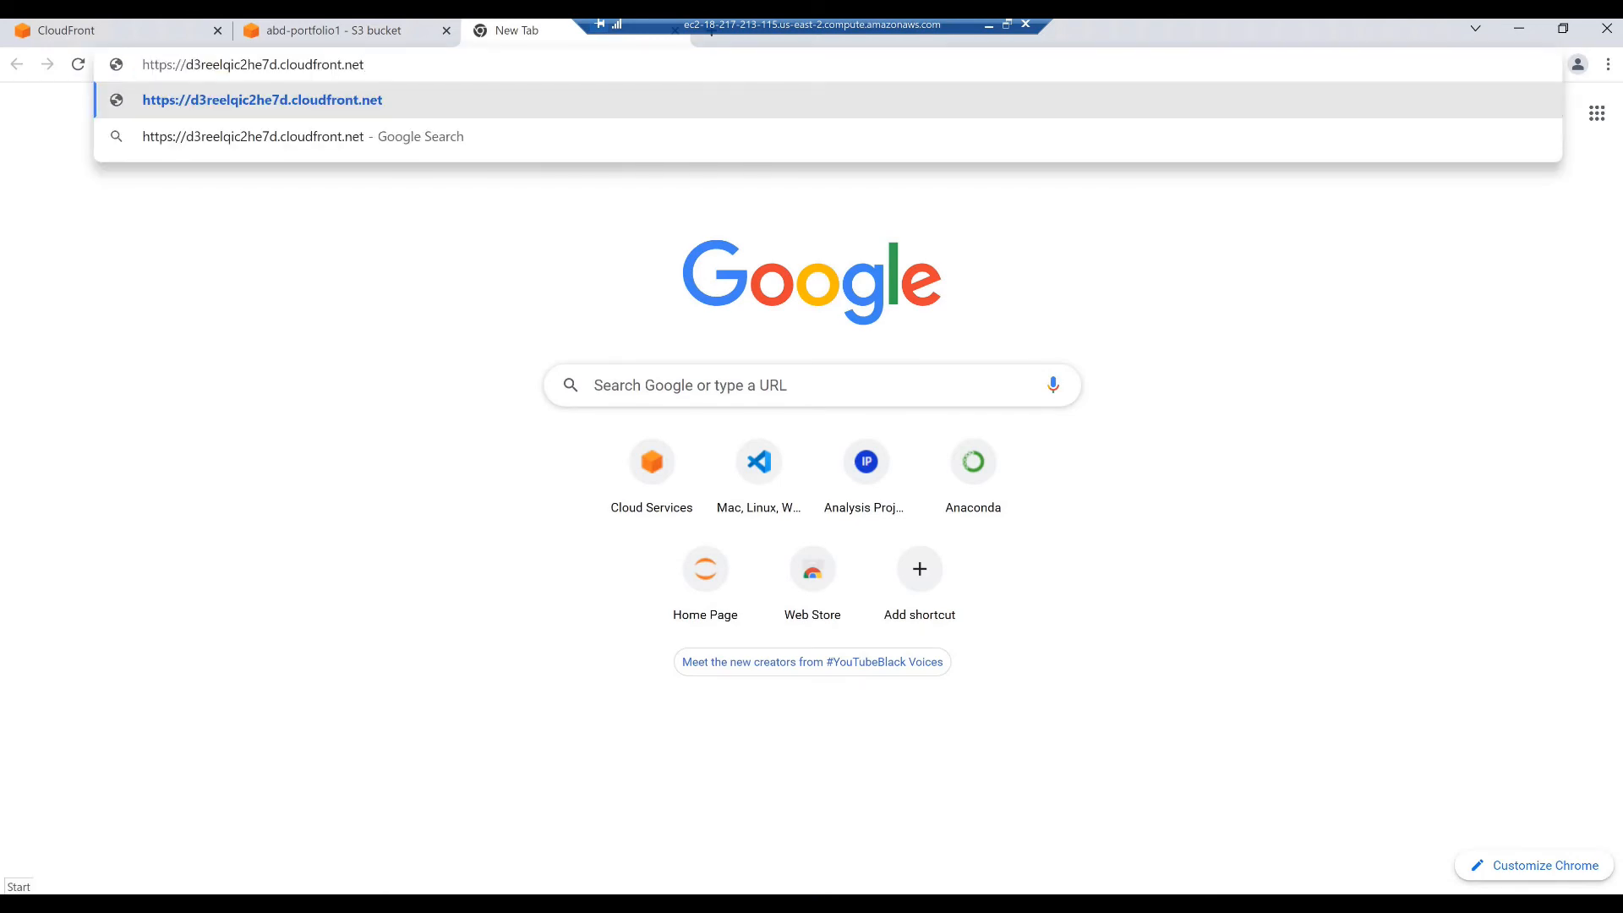
pyautogui.press('Return')
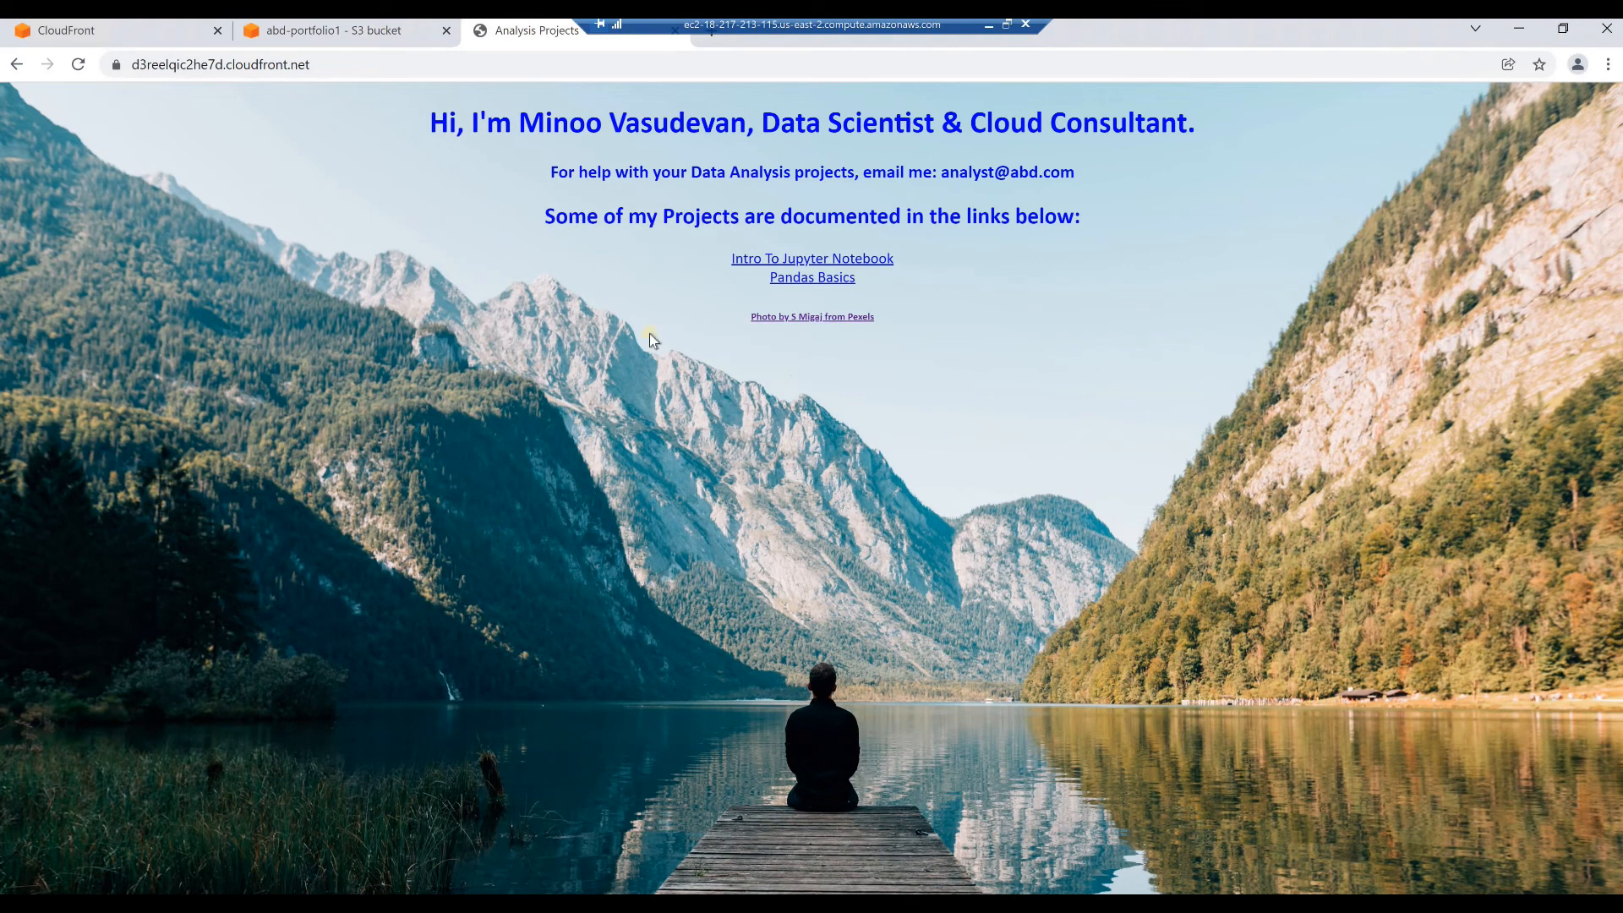
pyautogui.click(779, 258)
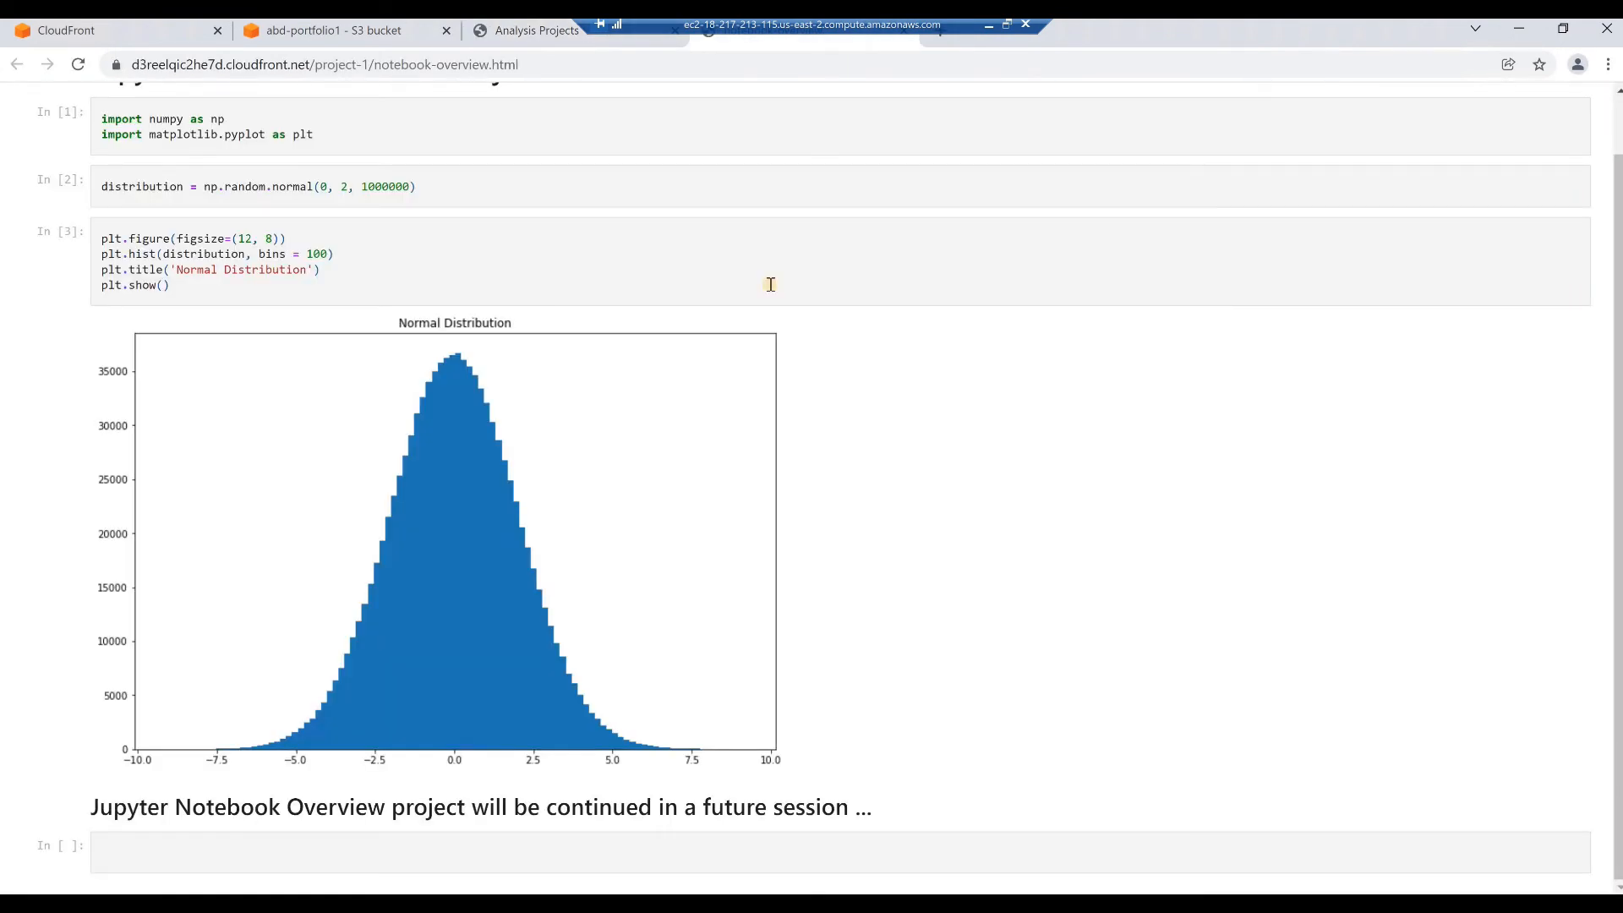
pyautogui.scroll(1, 770, 284)
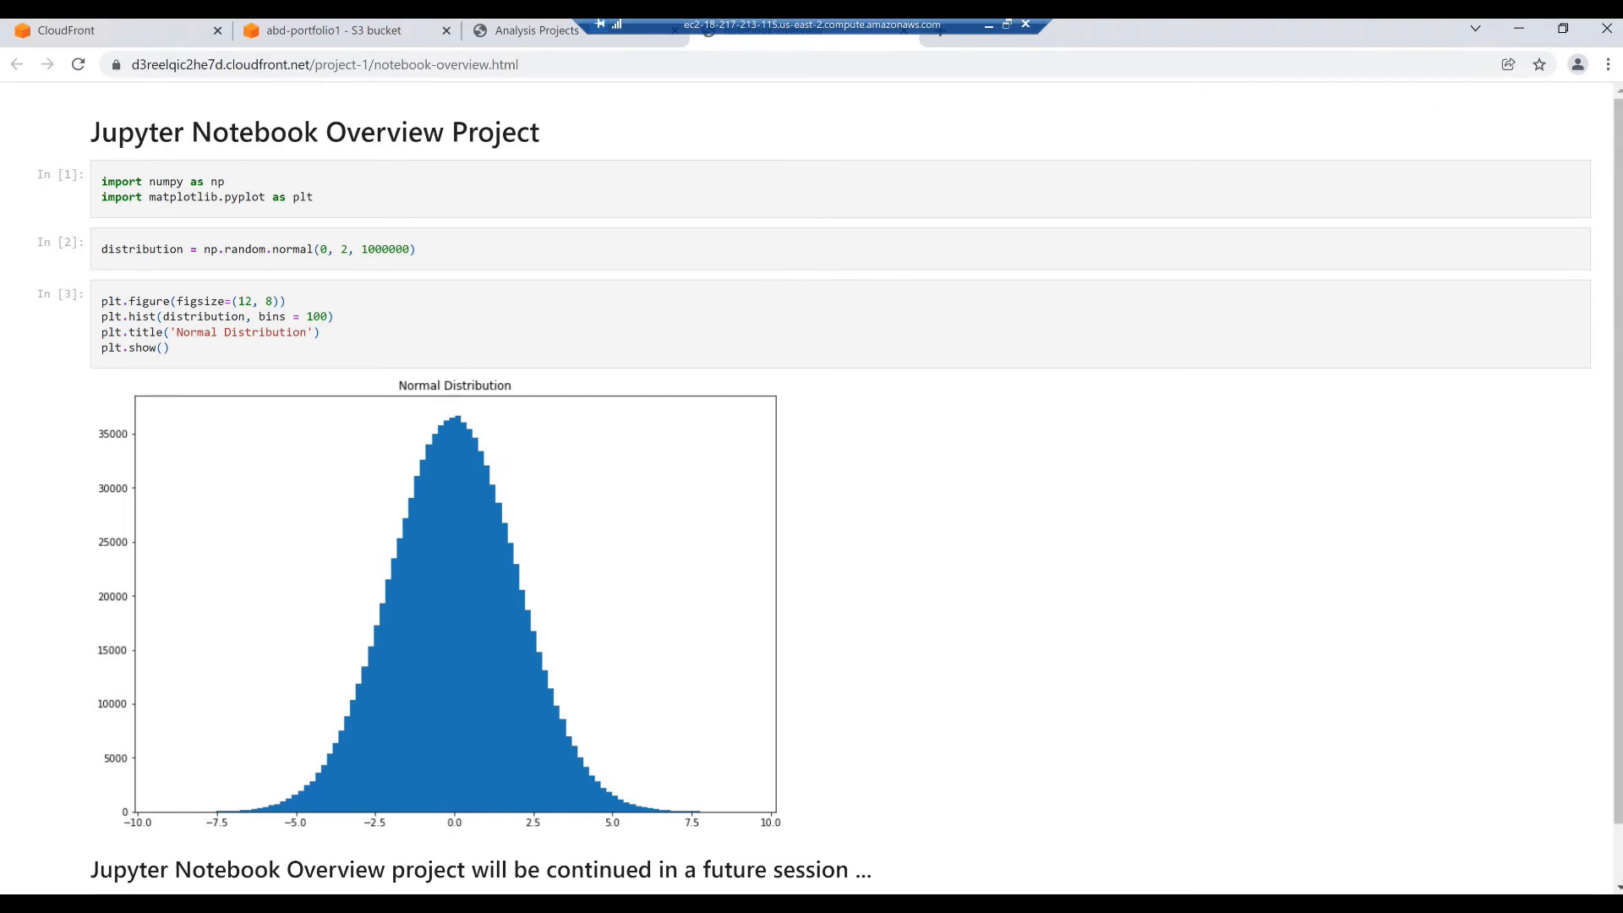
# Close the browser on the EC2 server and disconnect the remote desktop session
pyautogui.click(1606, 31)
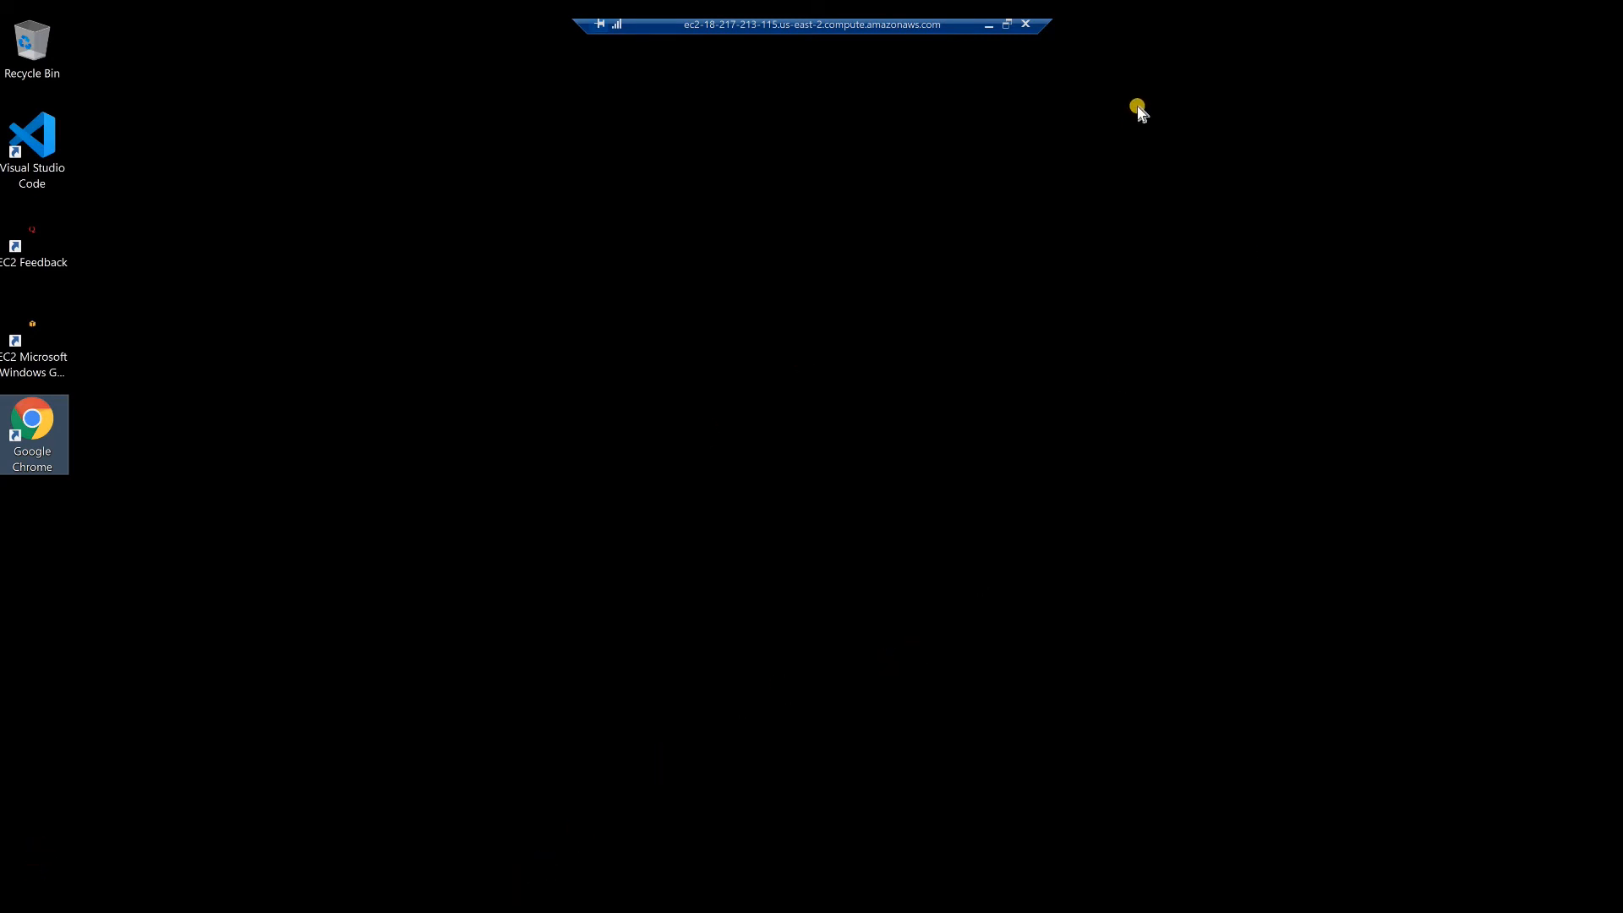
pyautogui.click(1025, 26)
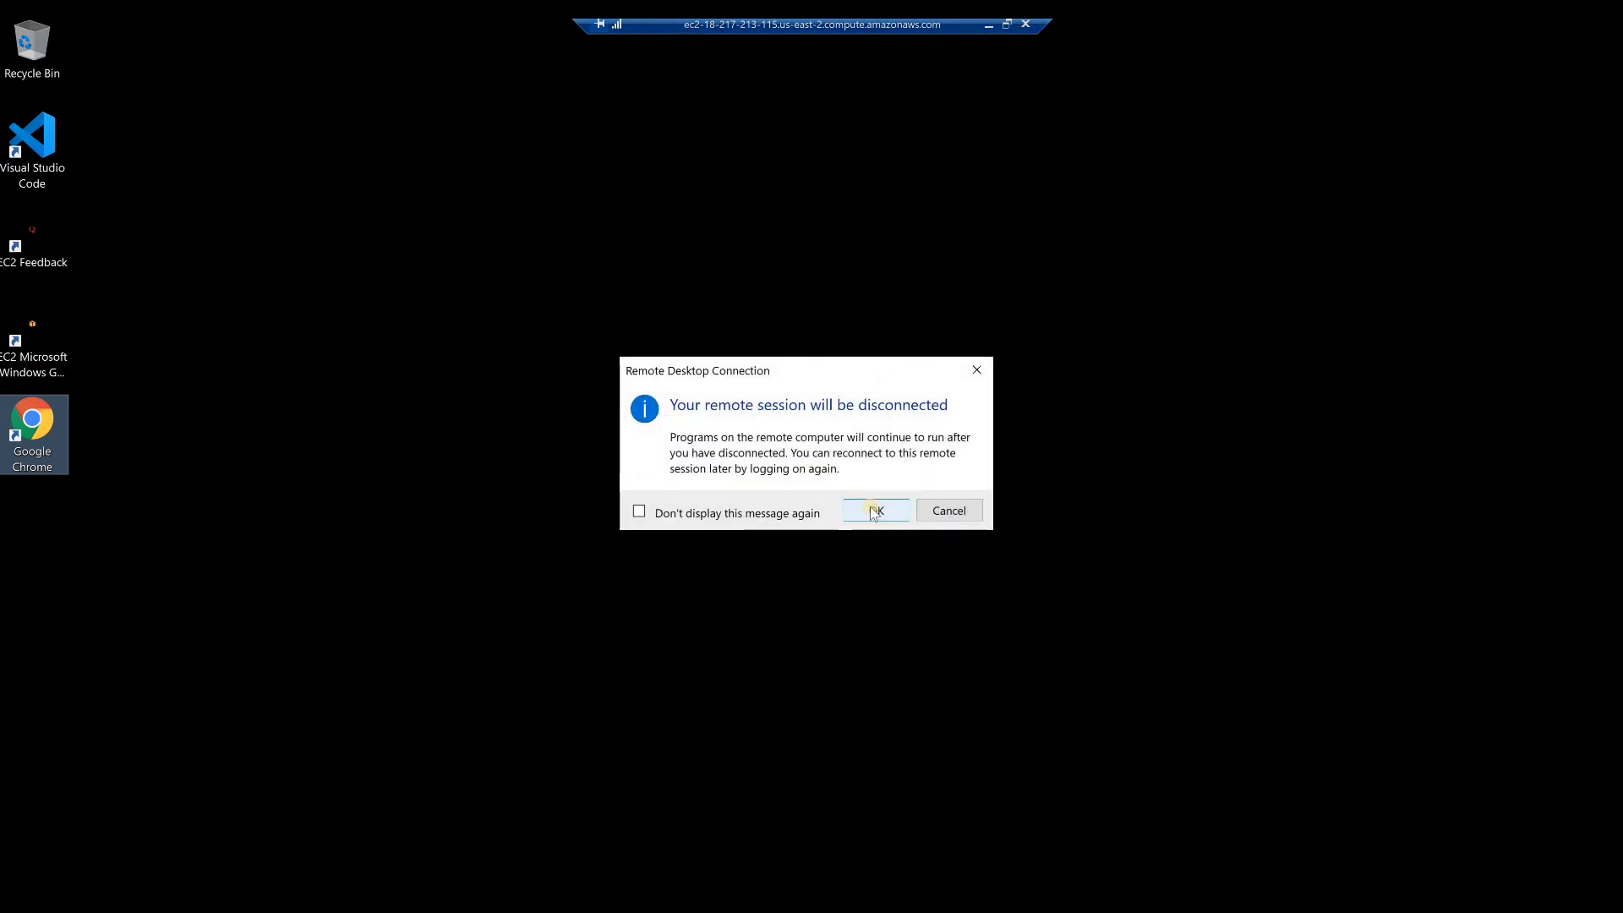
pyautogui.click(874, 511)
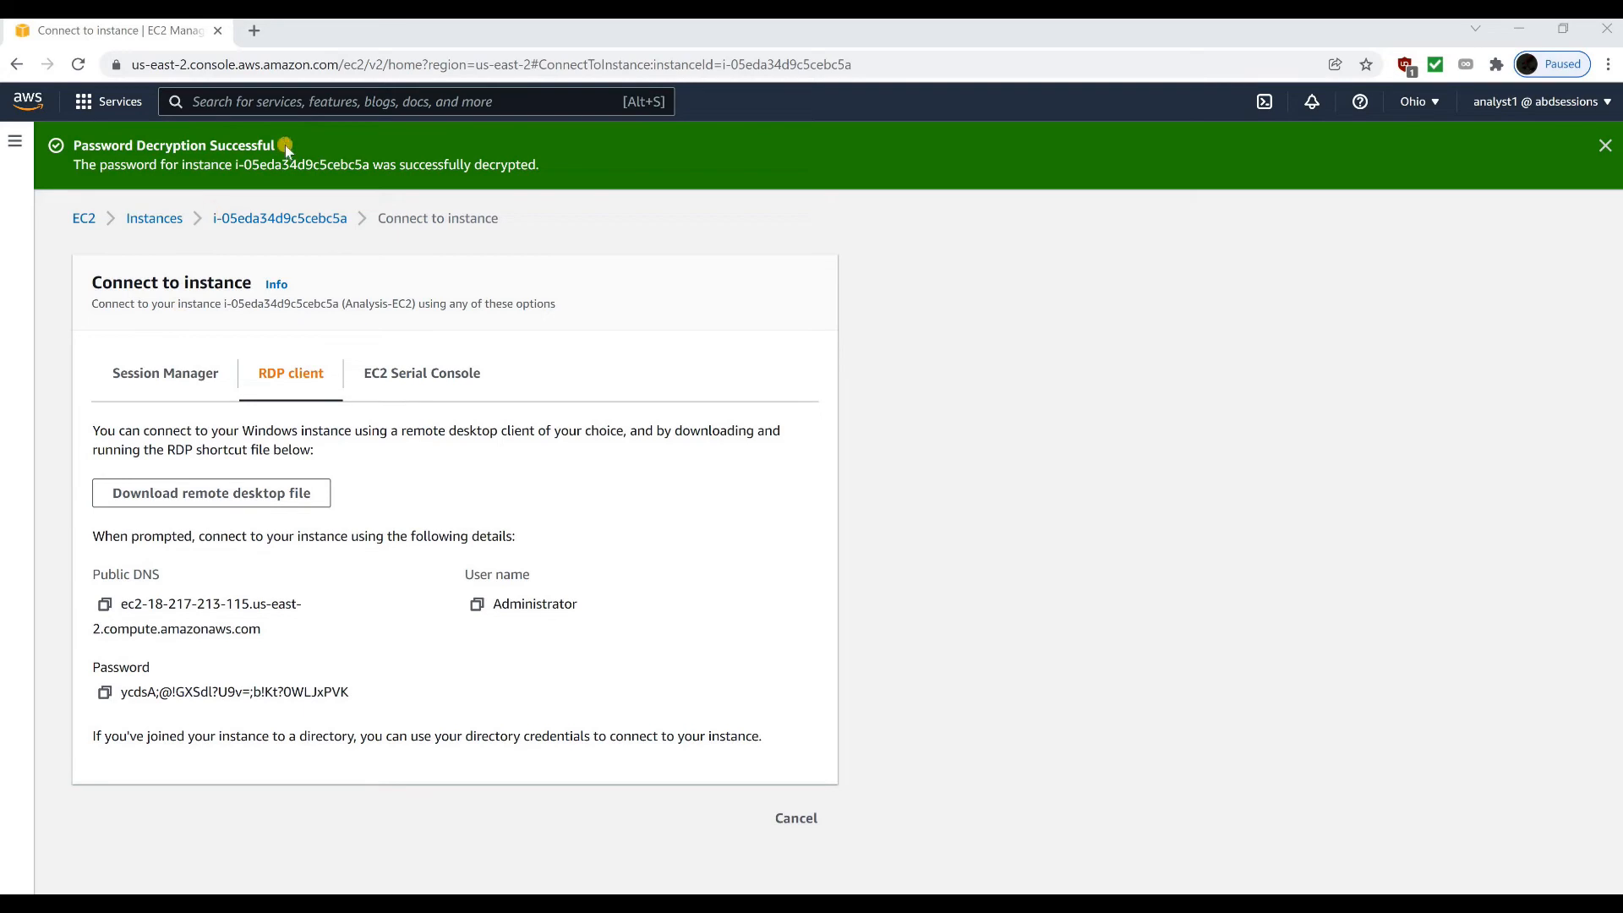
# In the local AWS console, find cloudfront, open the portfolio distribution and copy its domain name
pyautogui.click(240, 103)
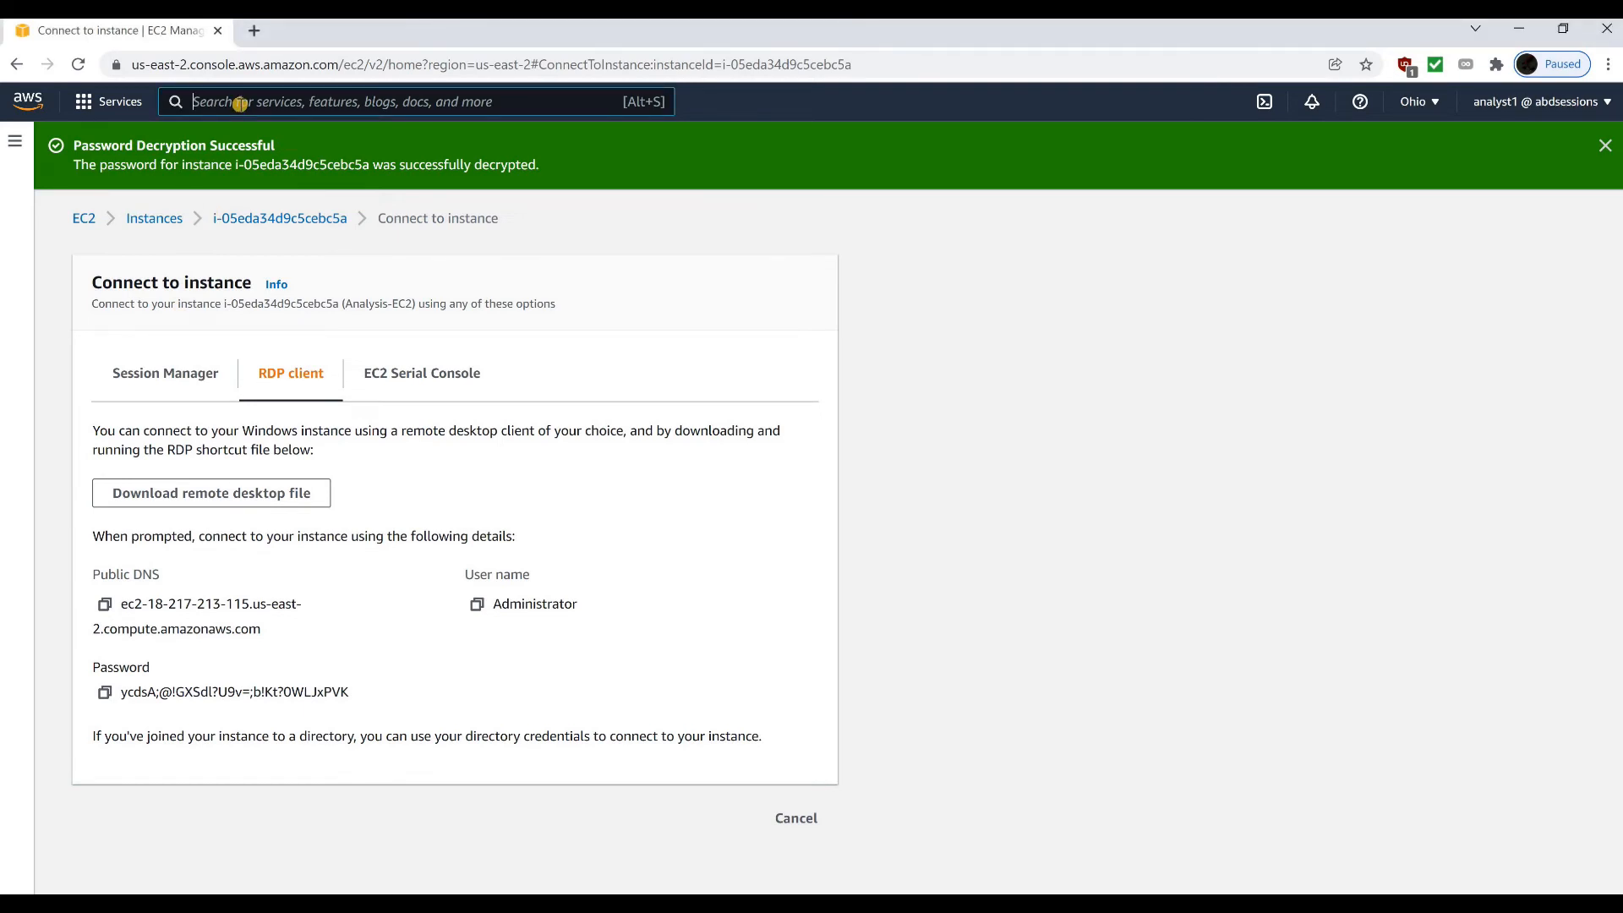
pyautogui.write('cloudfront')
pyautogui.press('Return')
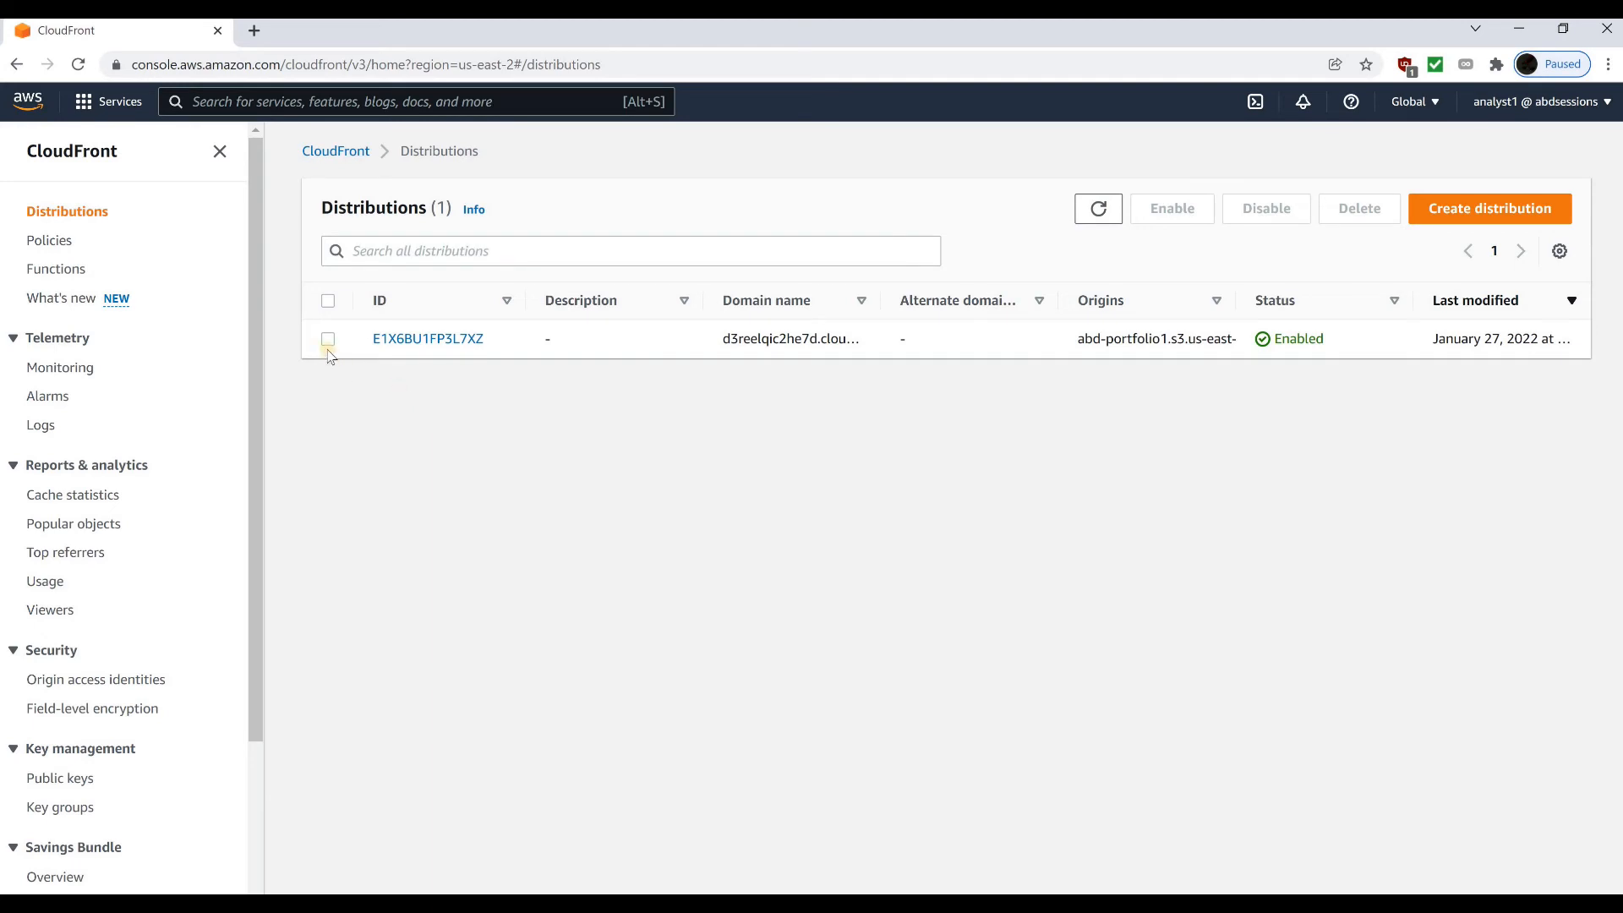
pyautogui.click(392, 338)
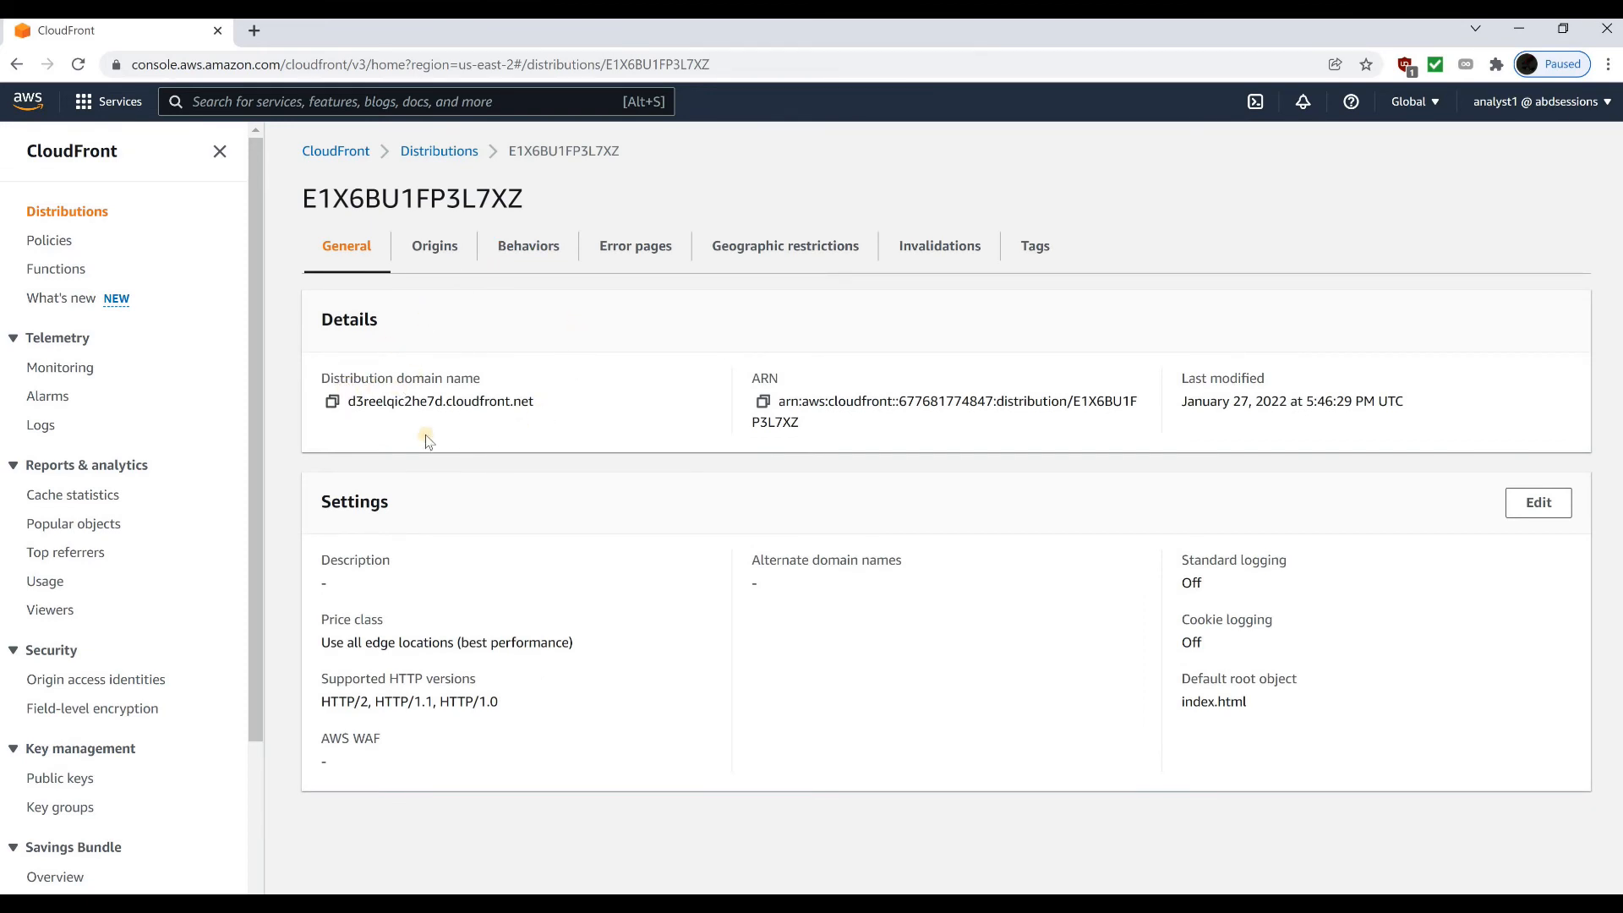
pyautogui.click(332, 402)
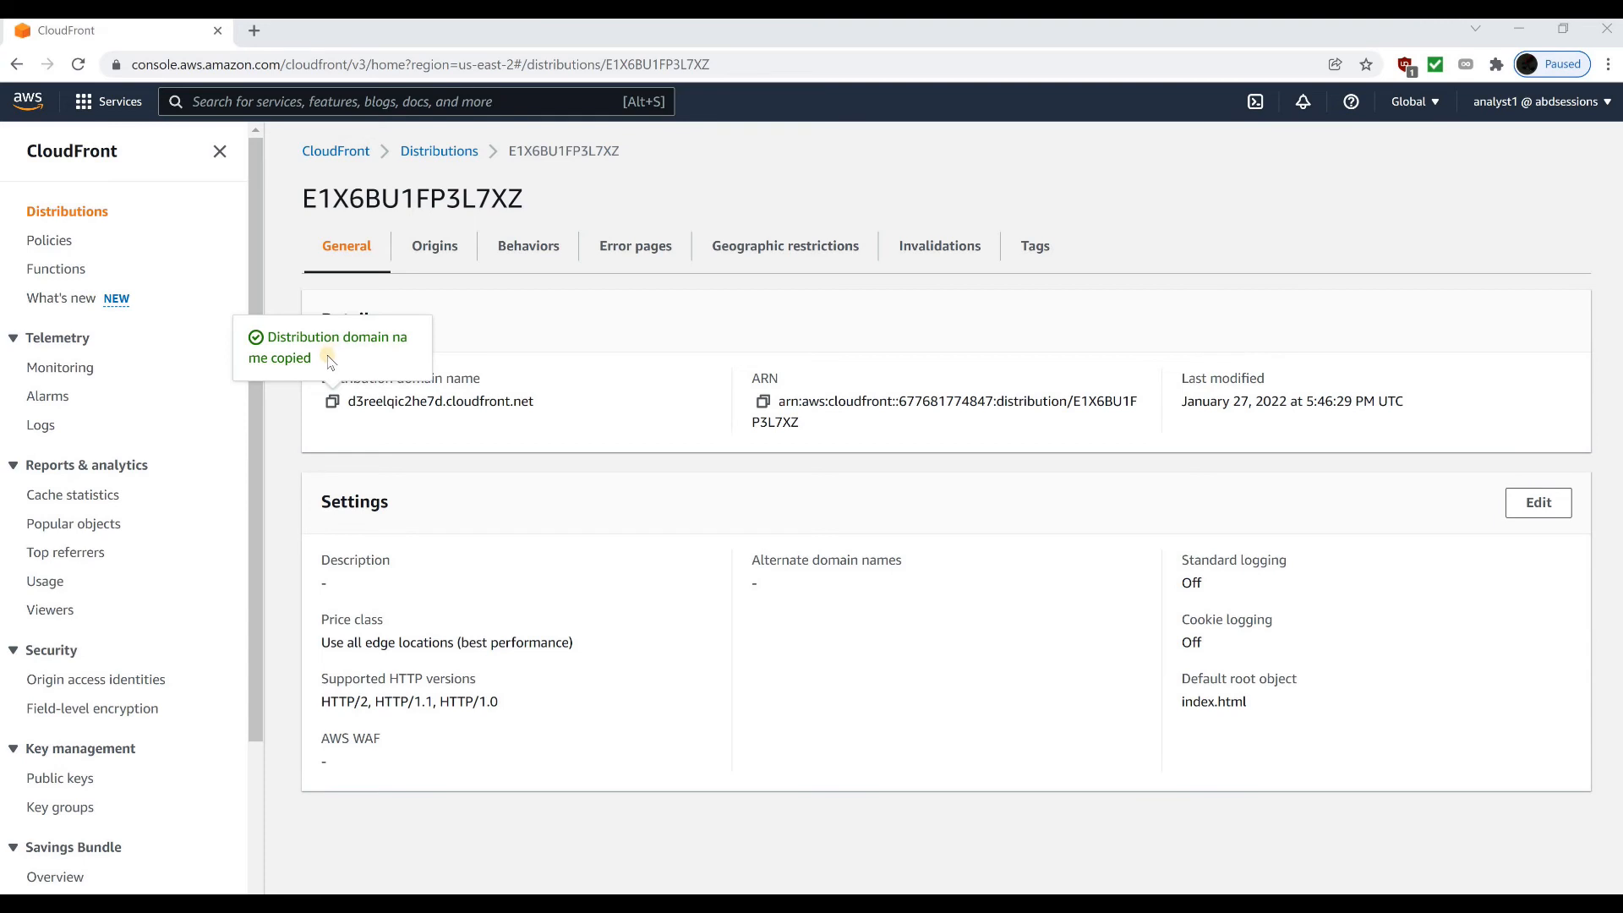
# Load the copied domain in a new local browser tab and check the portfolio home page and its Intro To Jupyter Notebook page
pyautogui.click(254, 30)
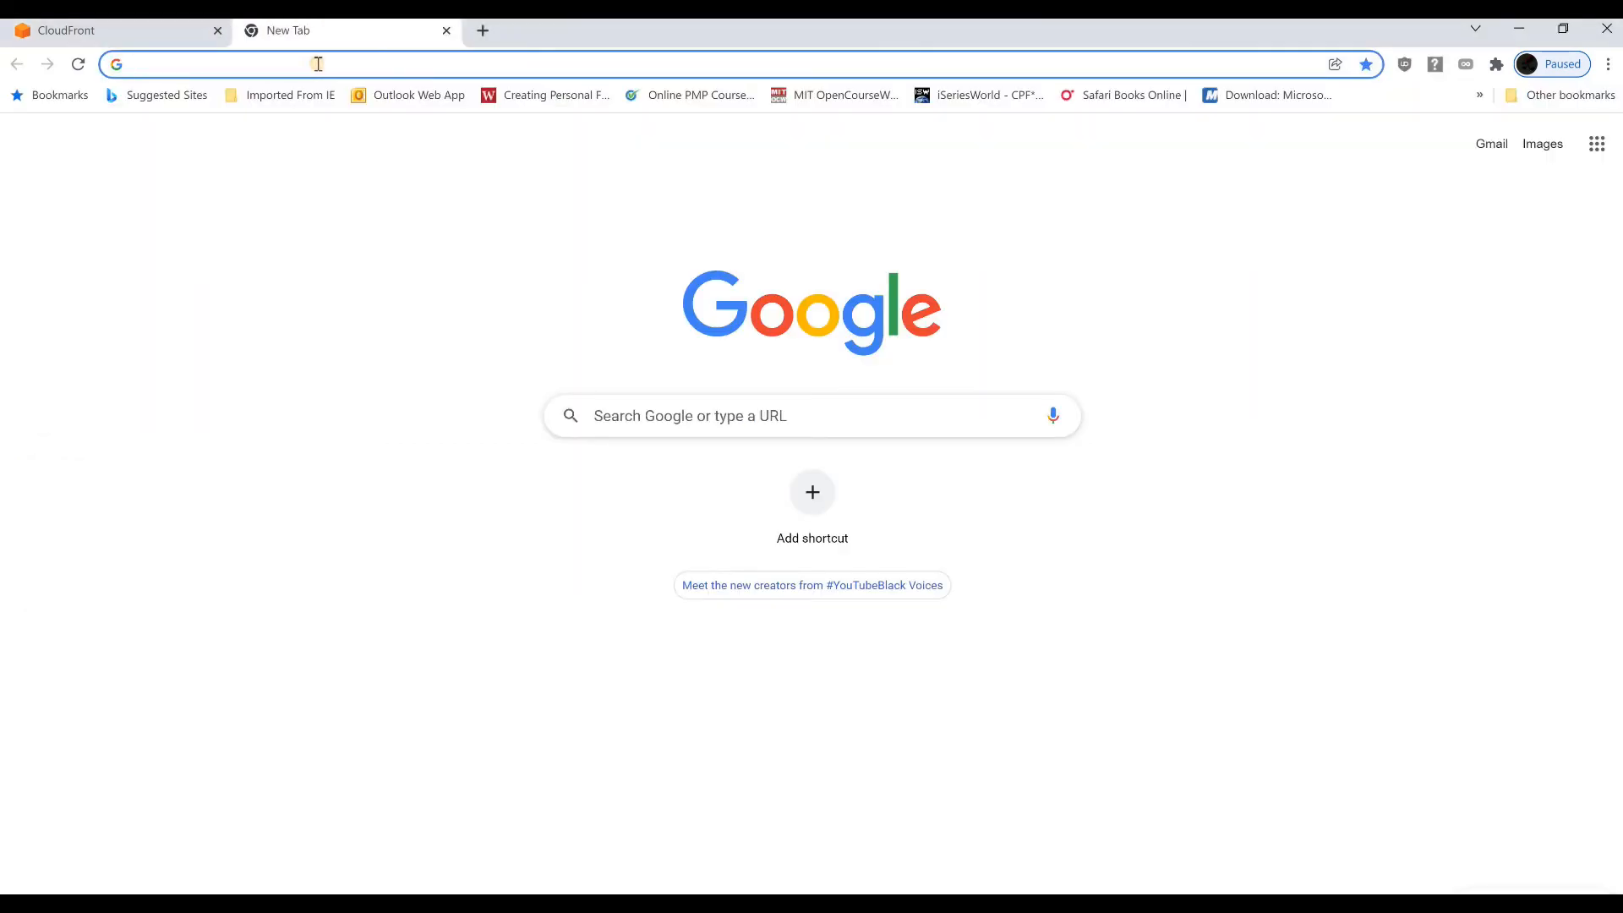
pyautogui.hotkey('ctrl', 'v')
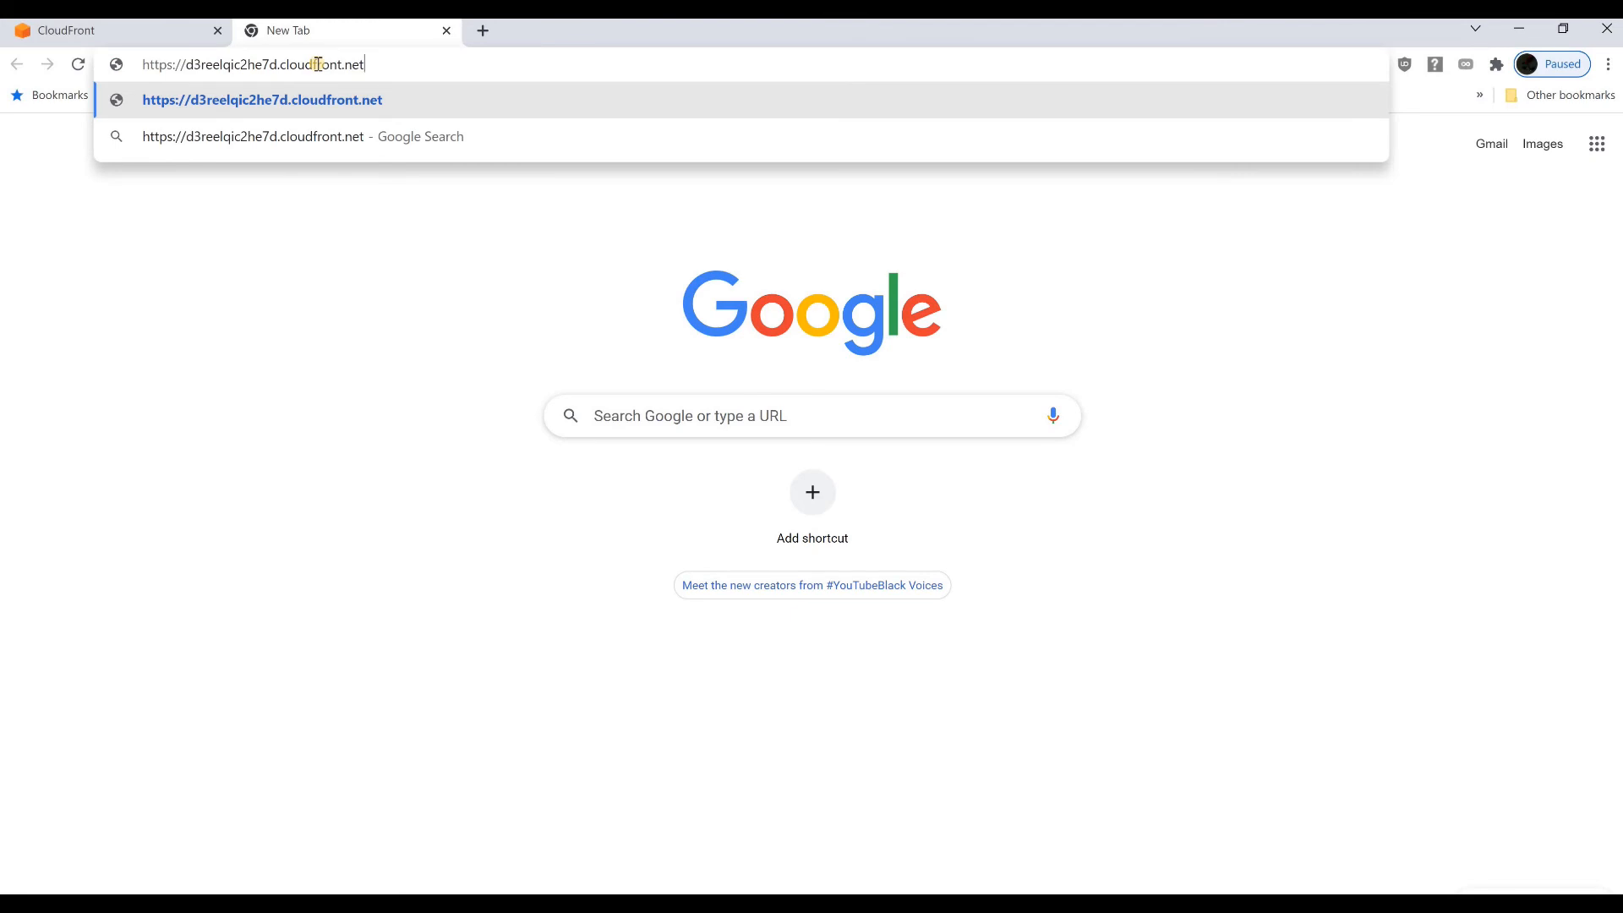
pyautogui.press('Return')
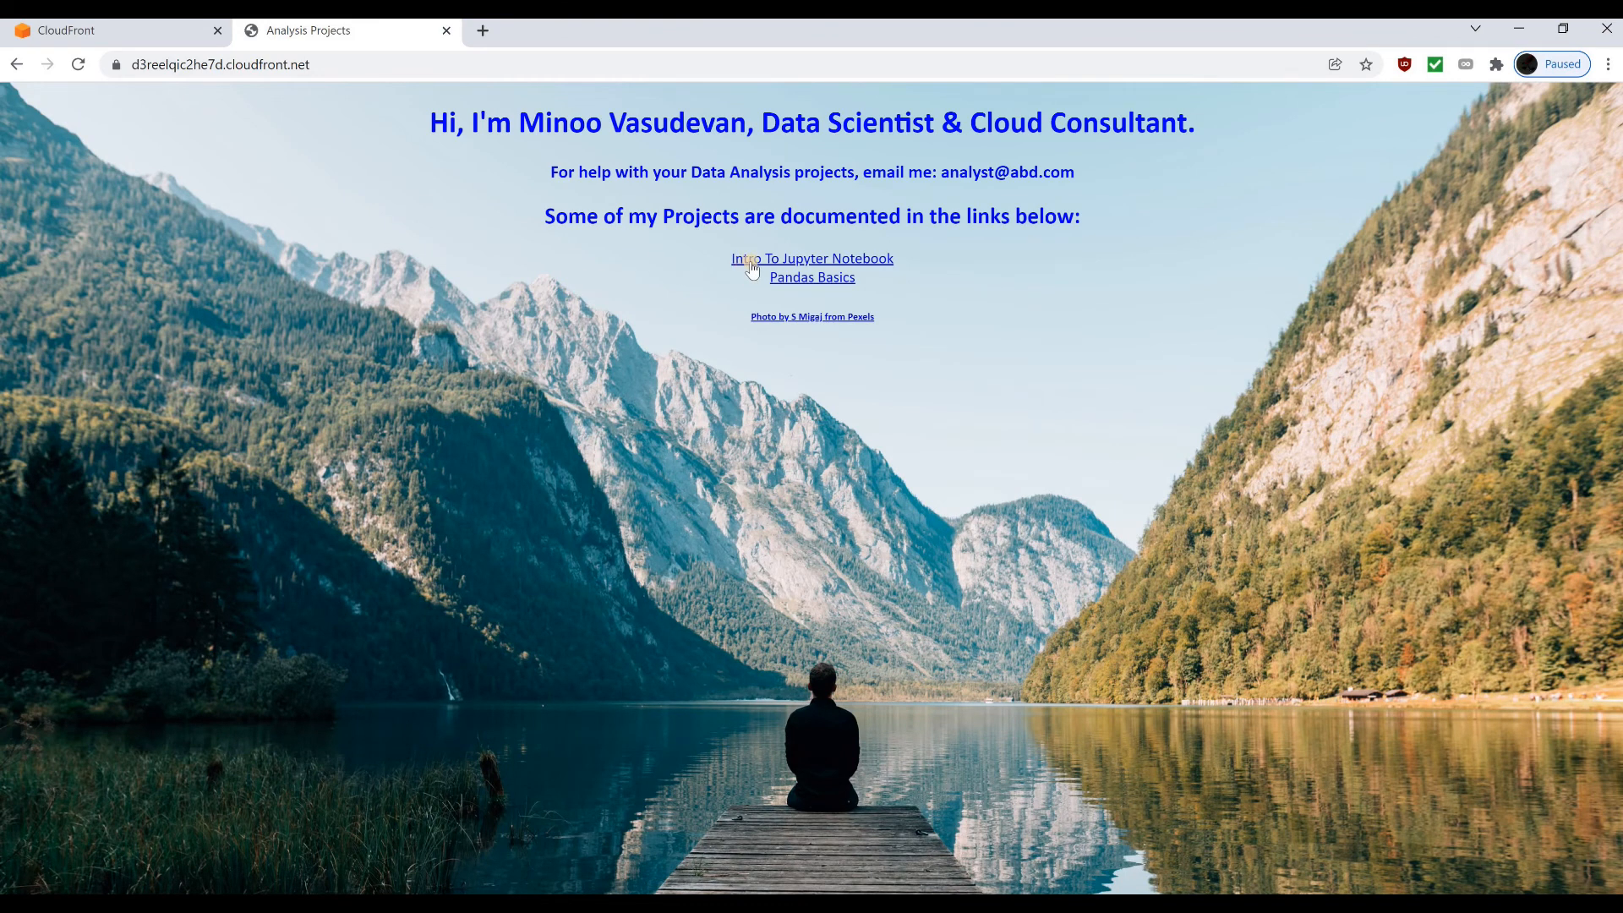
pyautogui.click(750, 264)
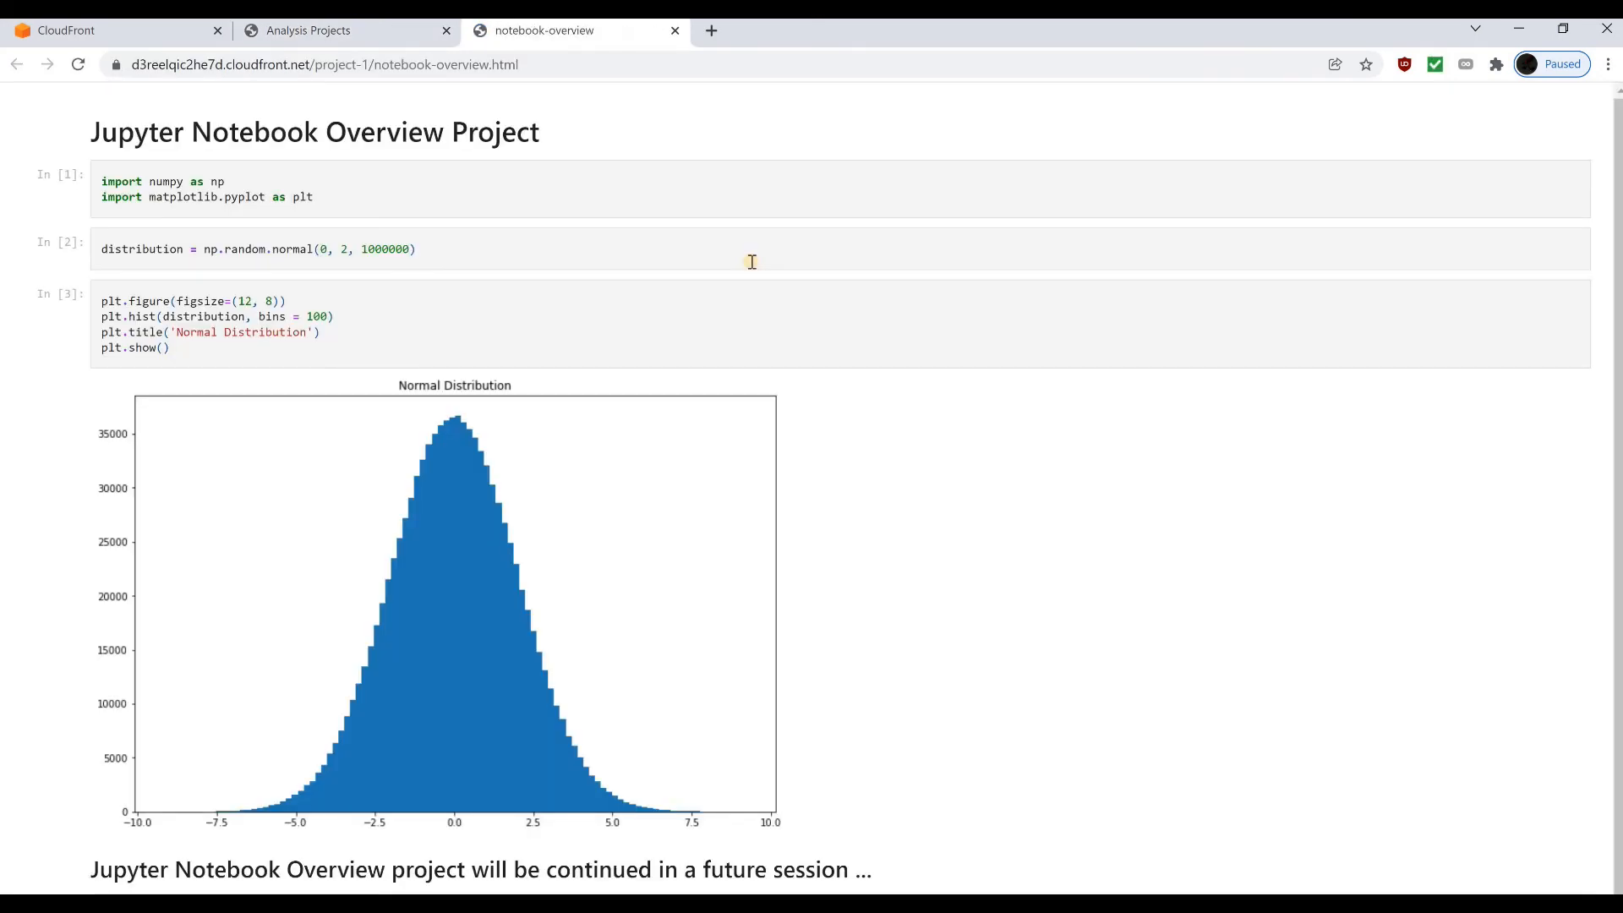
pyautogui.scroll(-1, 815, 499)
pyautogui.scroll(1, 817, 497)
pyautogui.scroll(-1, 592, 253)
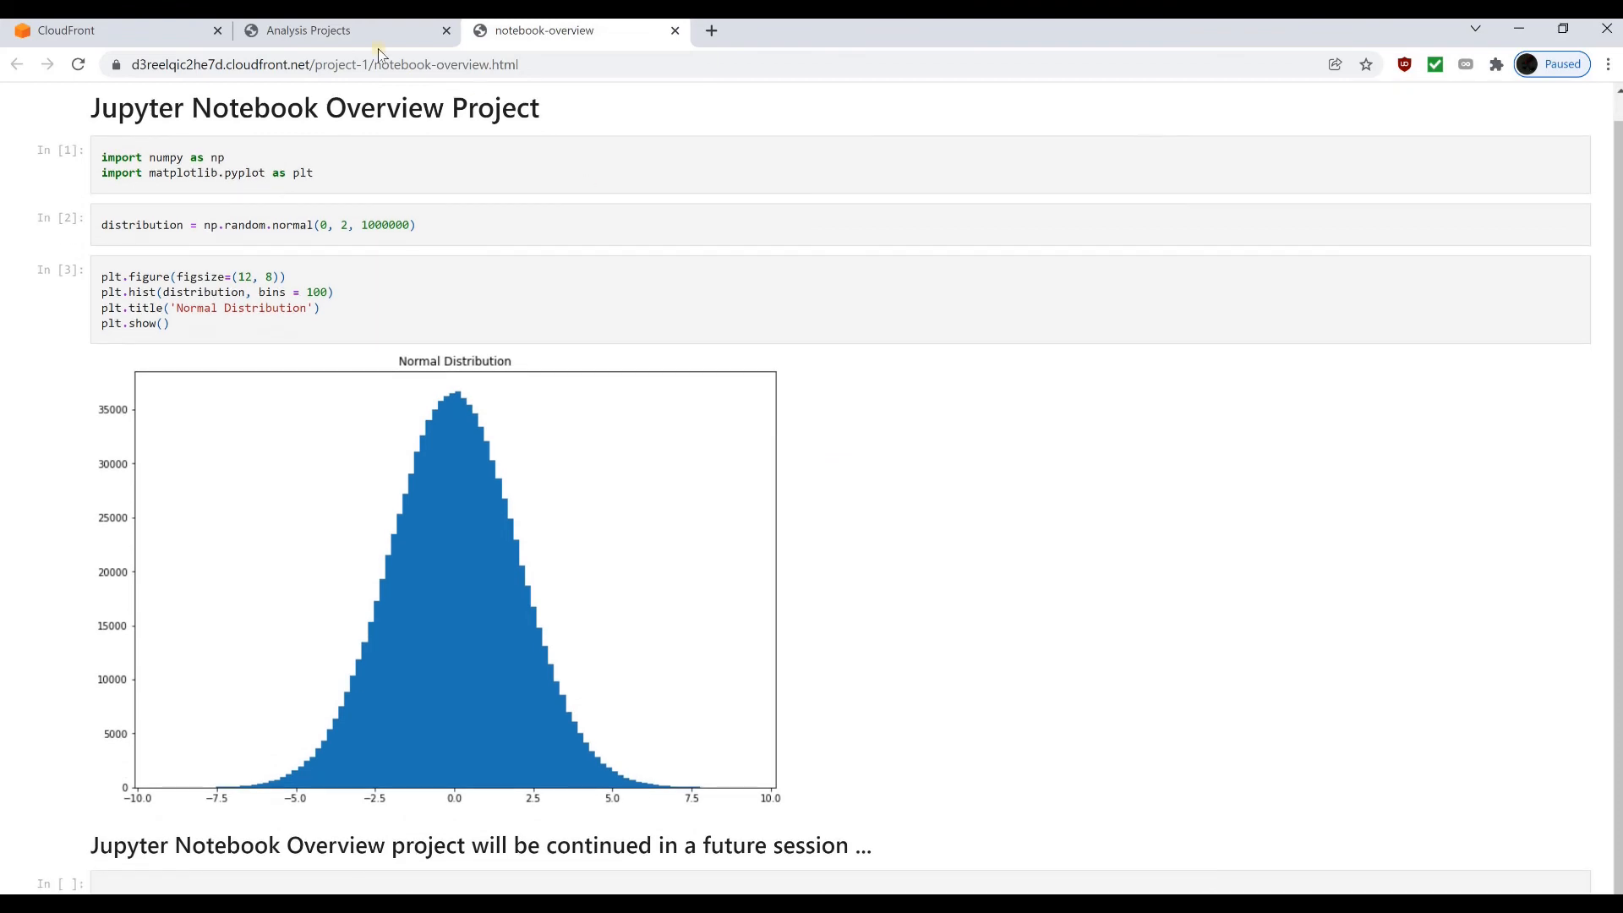
pyautogui.click(354, 34)
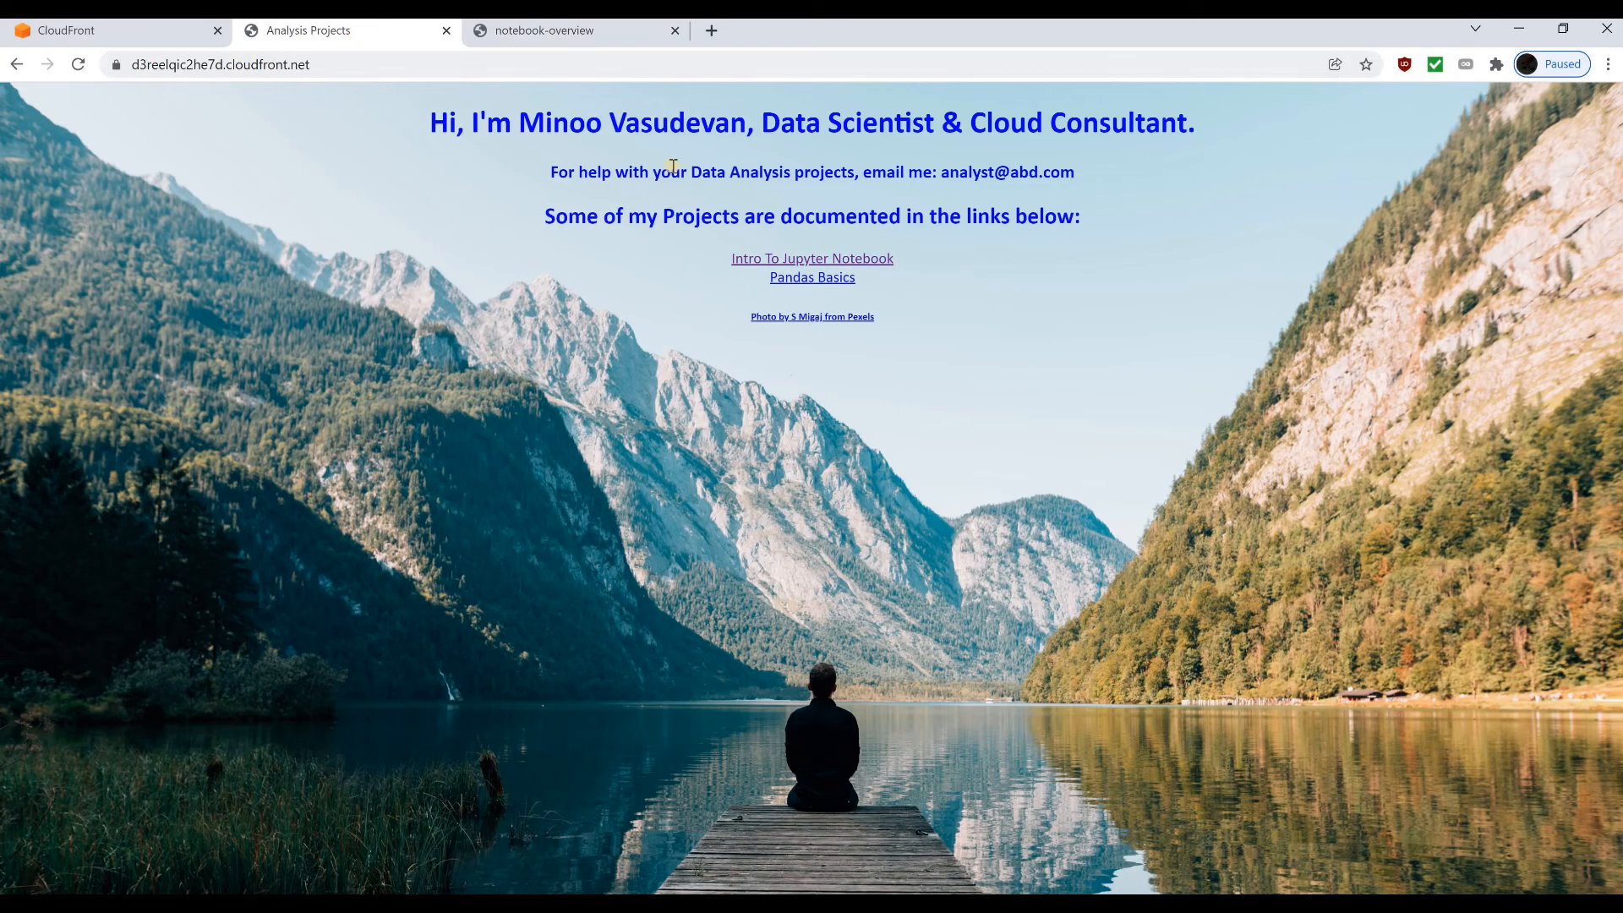
pyautogui.click(604, 38)
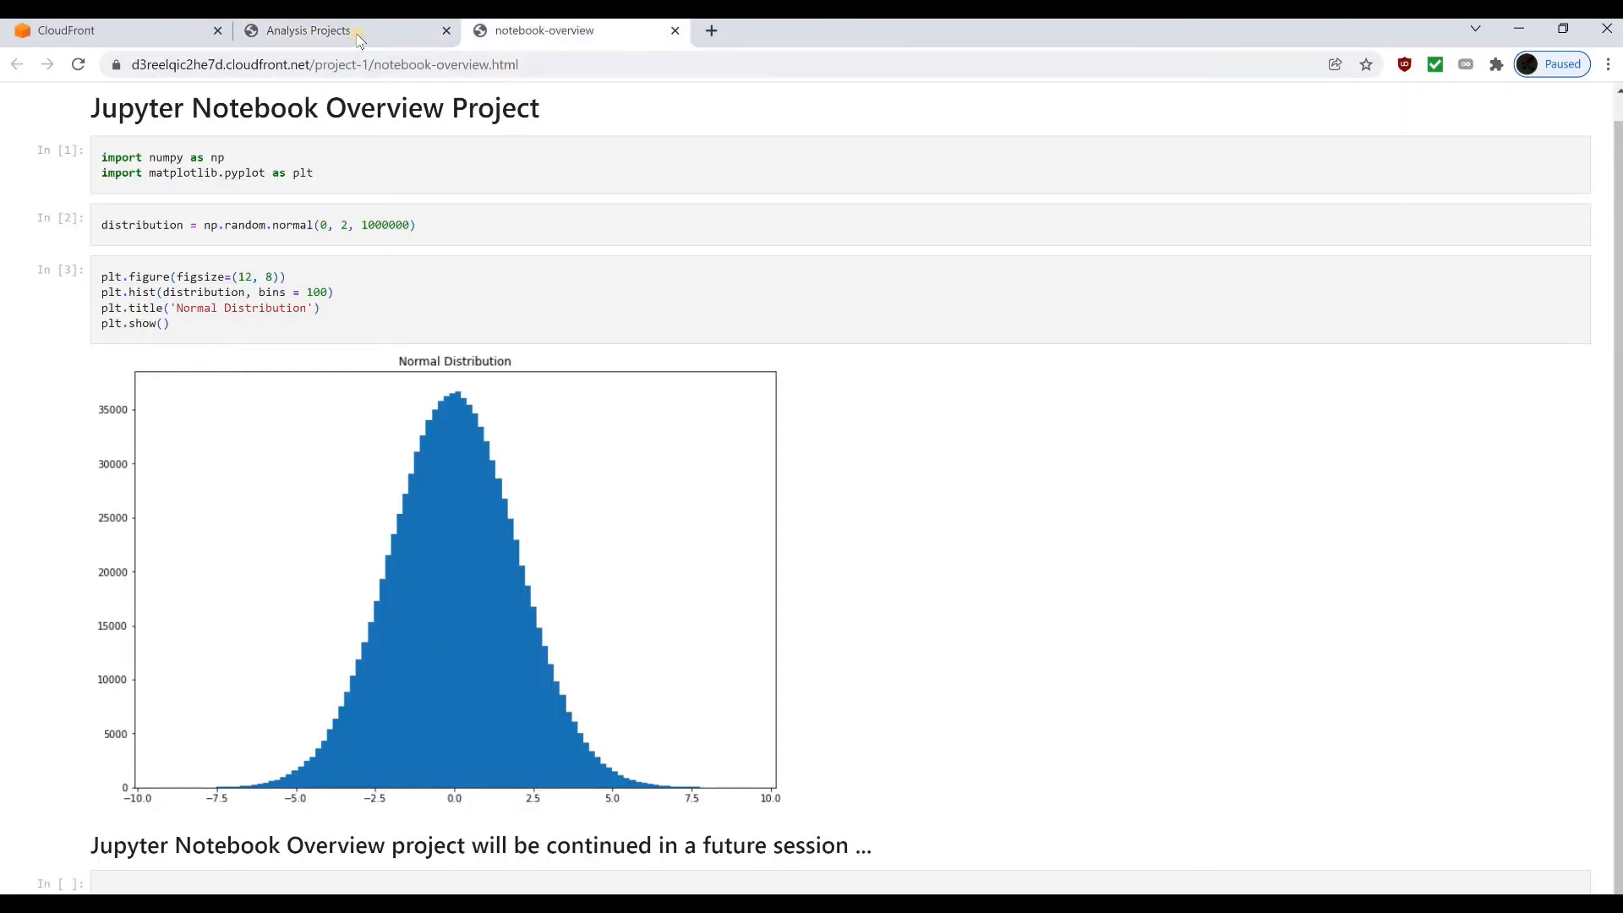
pyautogui.click(356, 37)
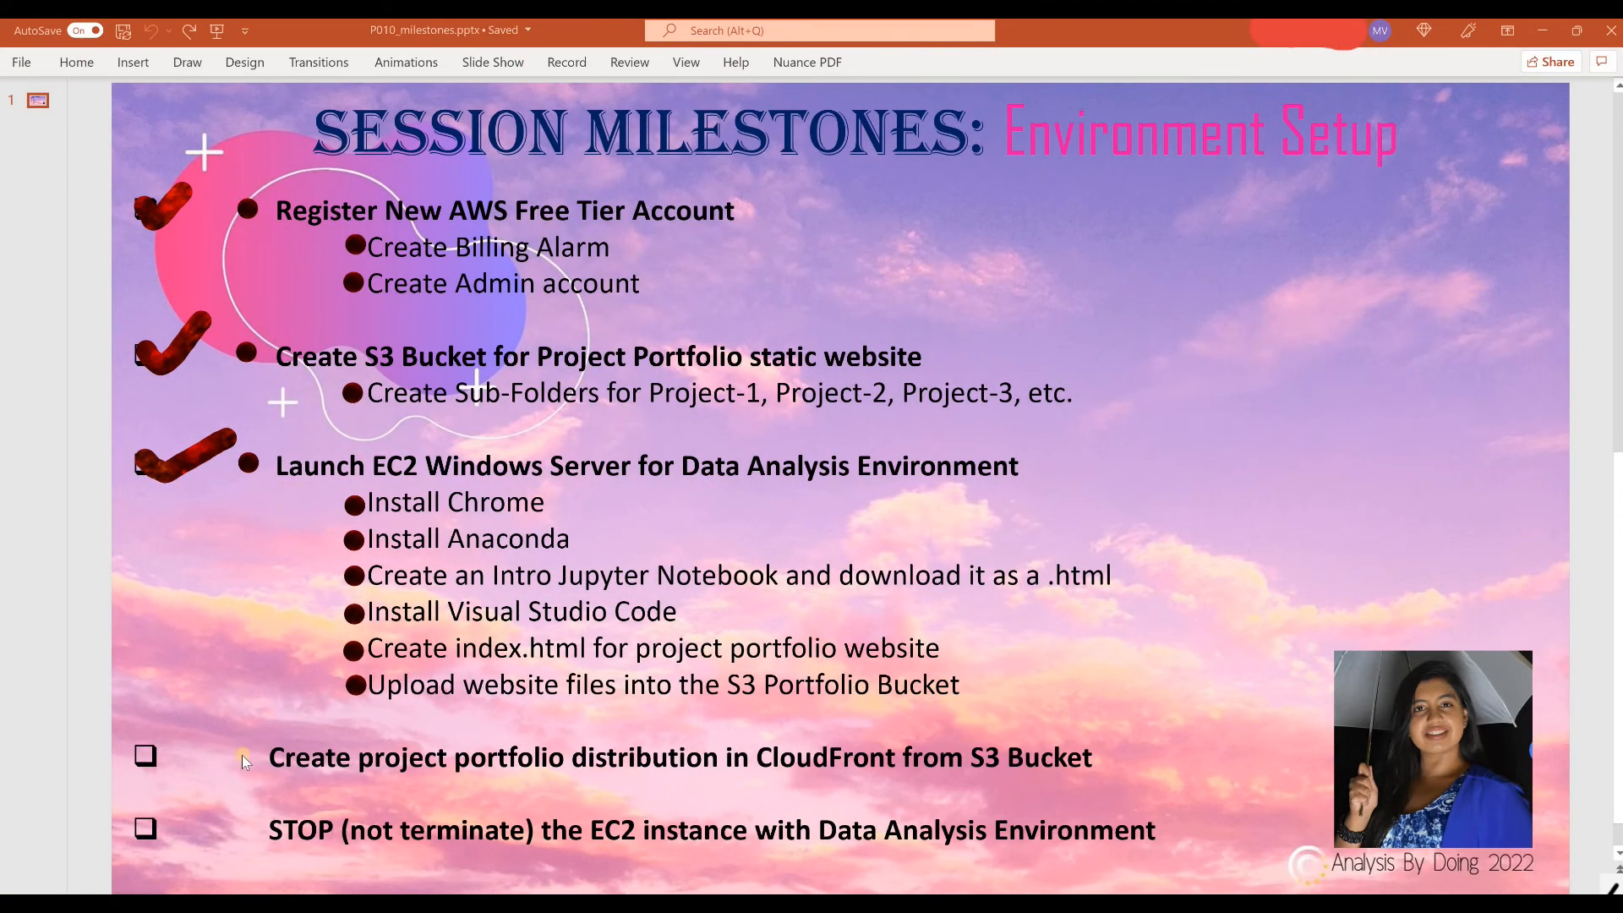
# Switch to the PowerPoint session milestones slide and mark the CloudFront portfolio distribution milestone
pyautogui.click(241, 753)
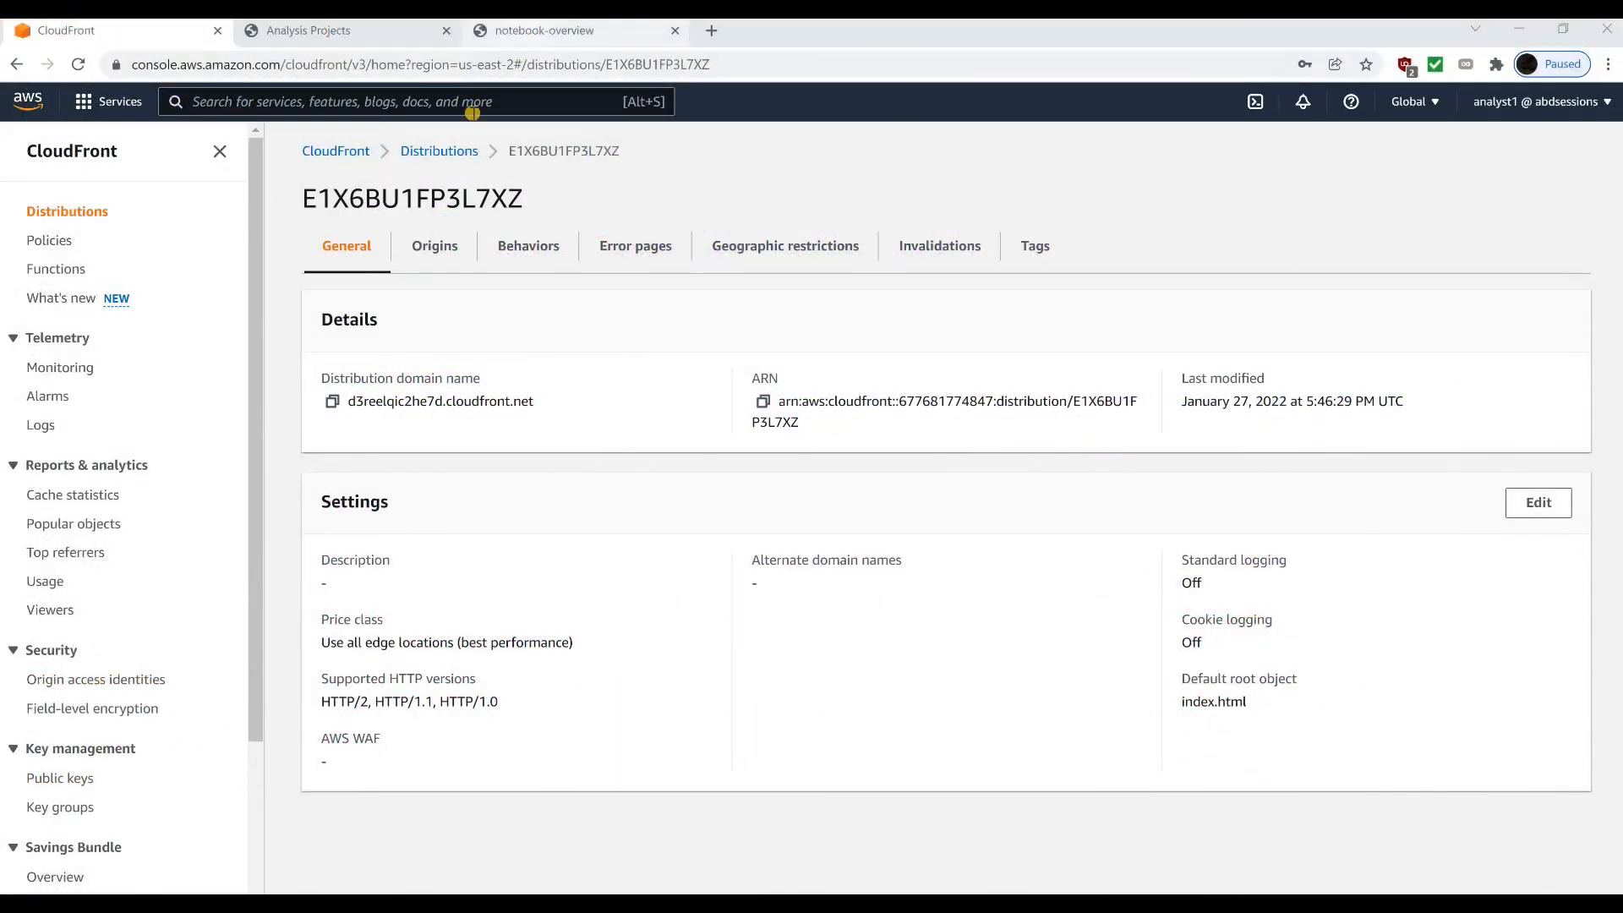
# Return to the AWS console in the browser, search the services for ec2 and open the EC2 dashboard
pyautogui.click(438, 106)
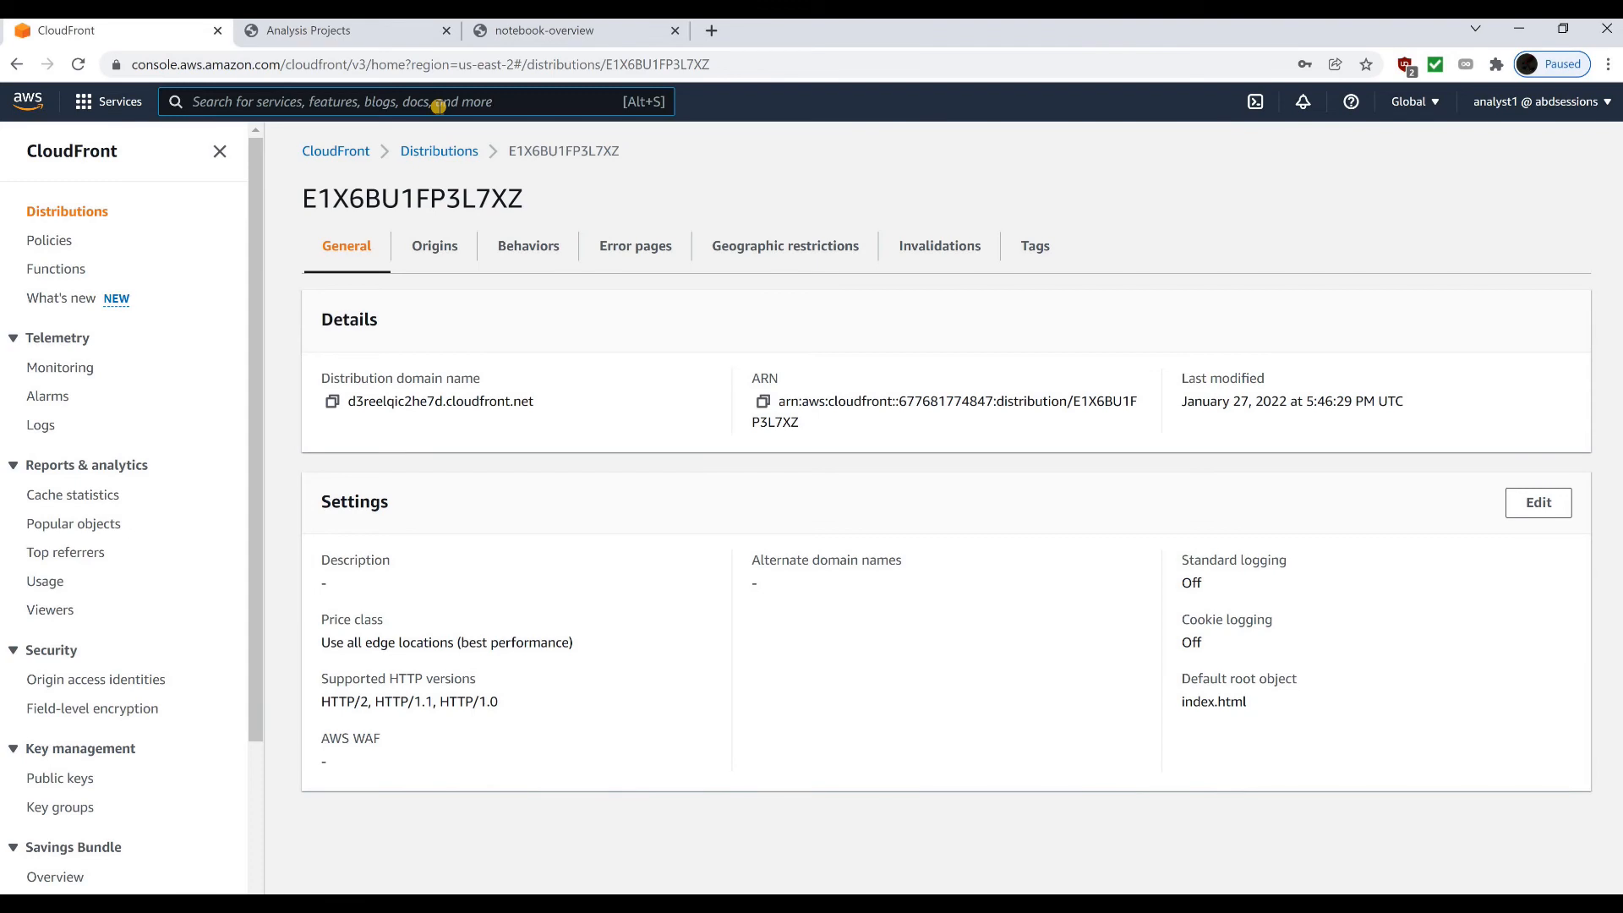
pyautogui.write('ec2')
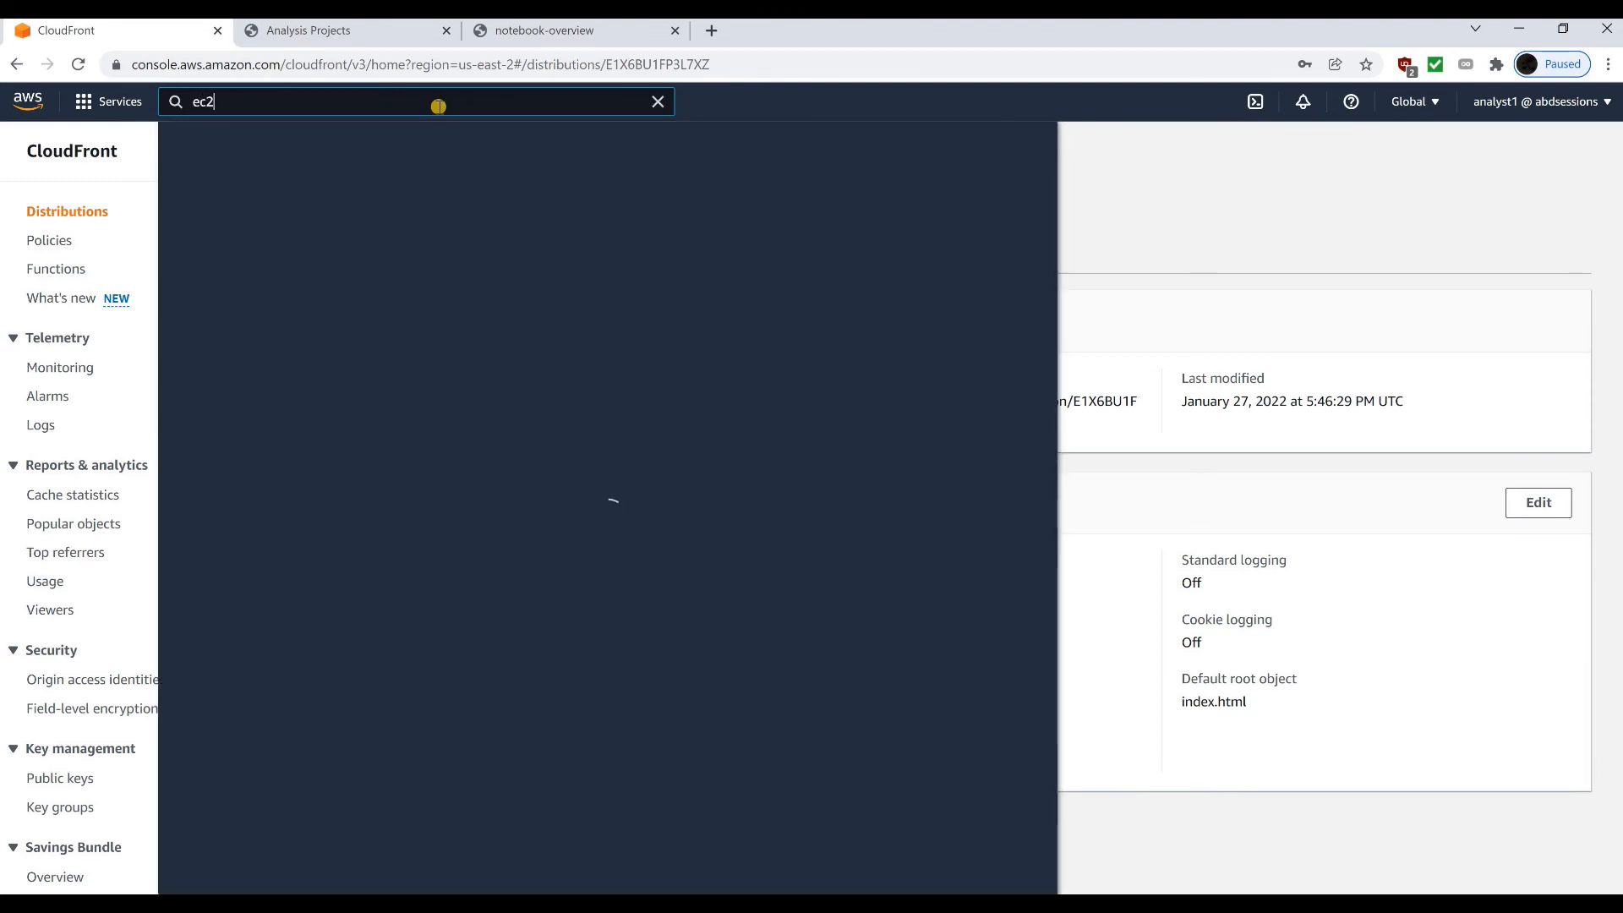
pyautogui.press('Return')
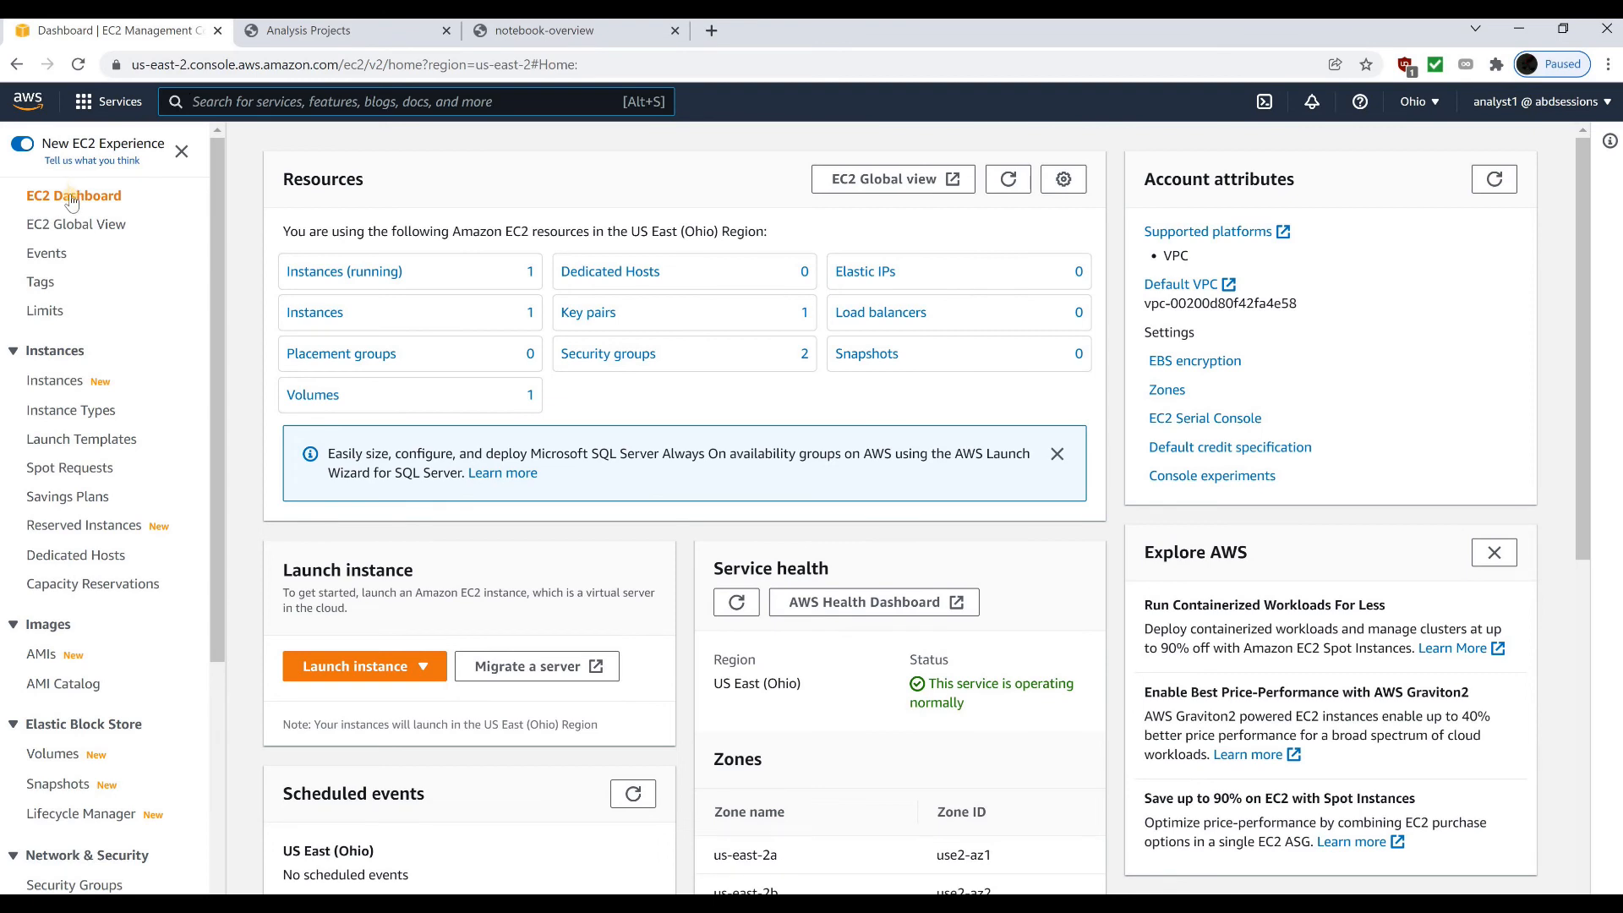
# From the running instances list, select the Analysis-EC2 instance, stop it without terminating it, and confirm the stop
pyautogui.click(337, 272)
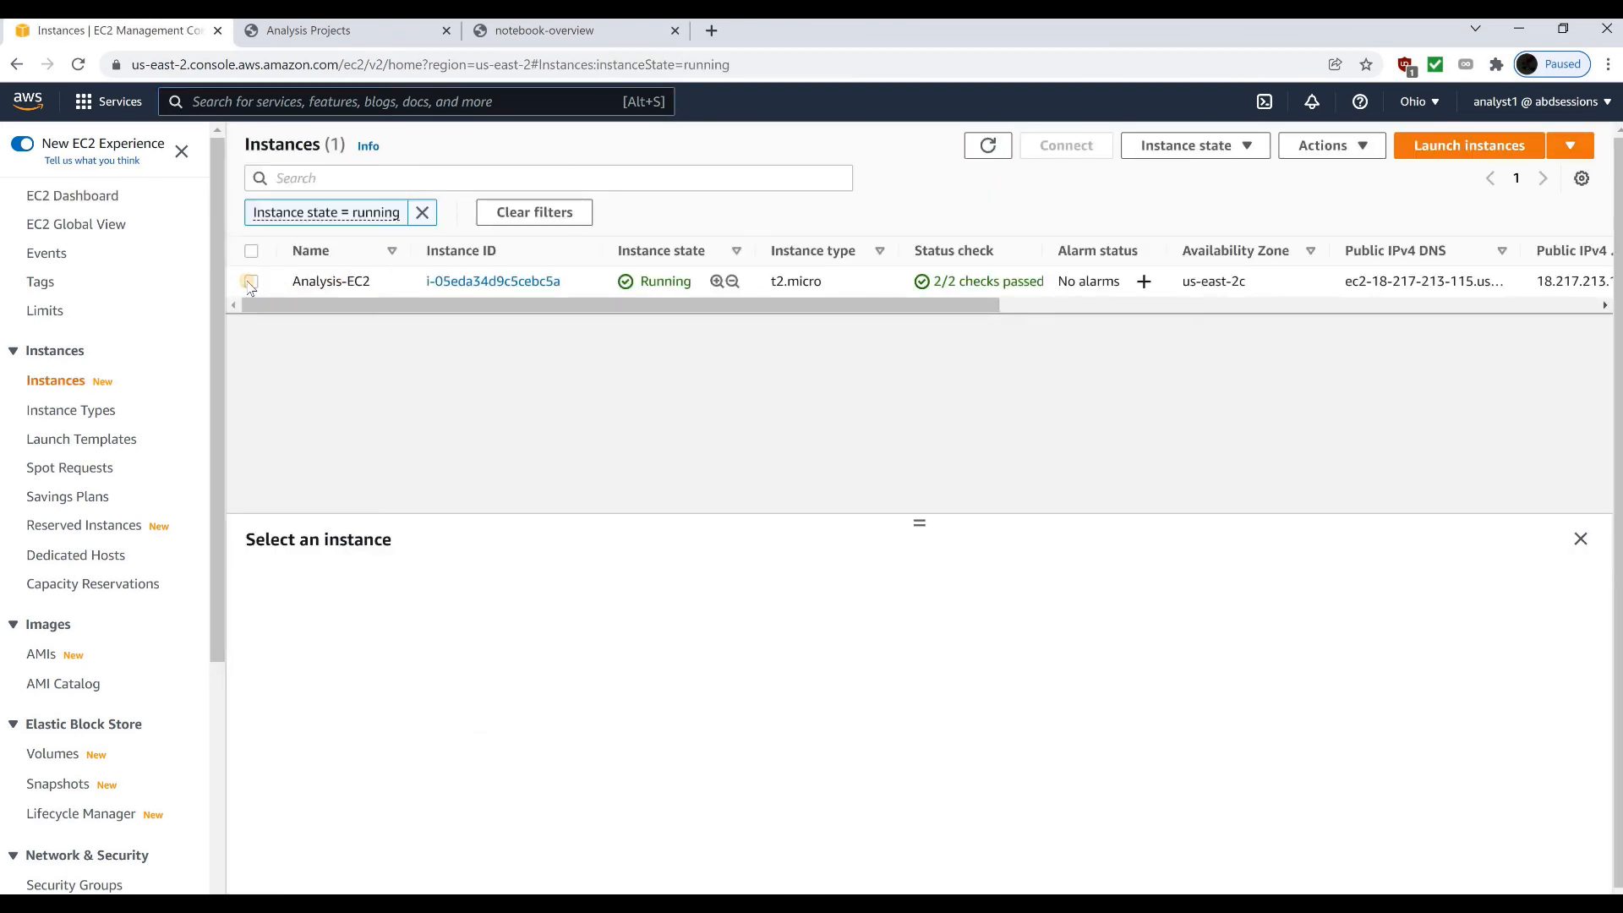
pyautogui.click(250, 282)
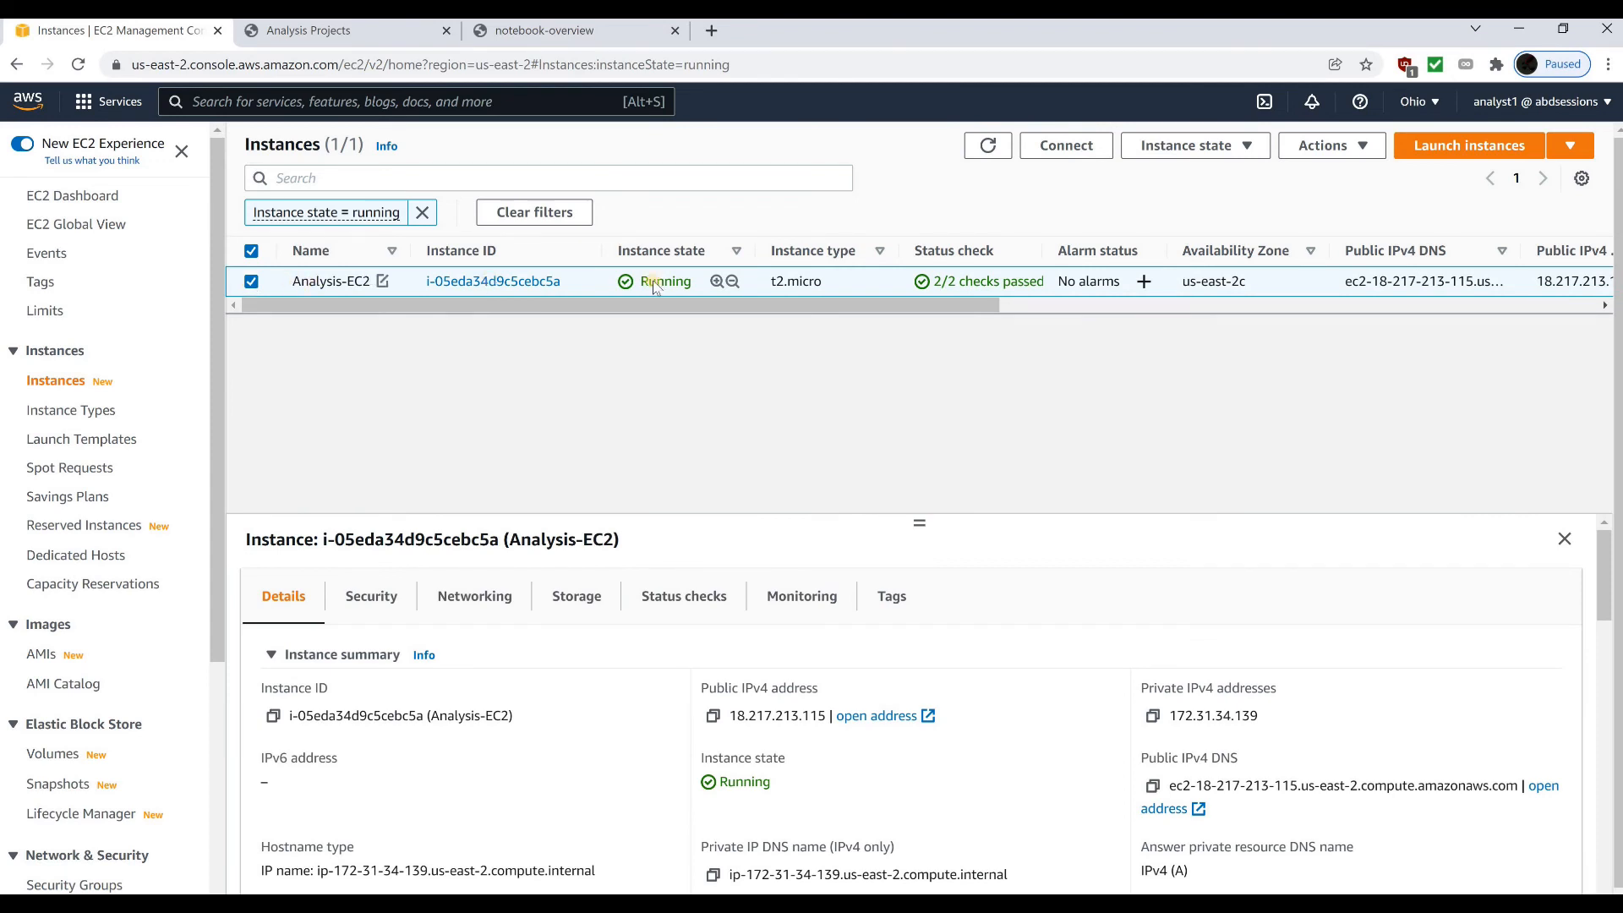
pyautogui.click(1181, 154)
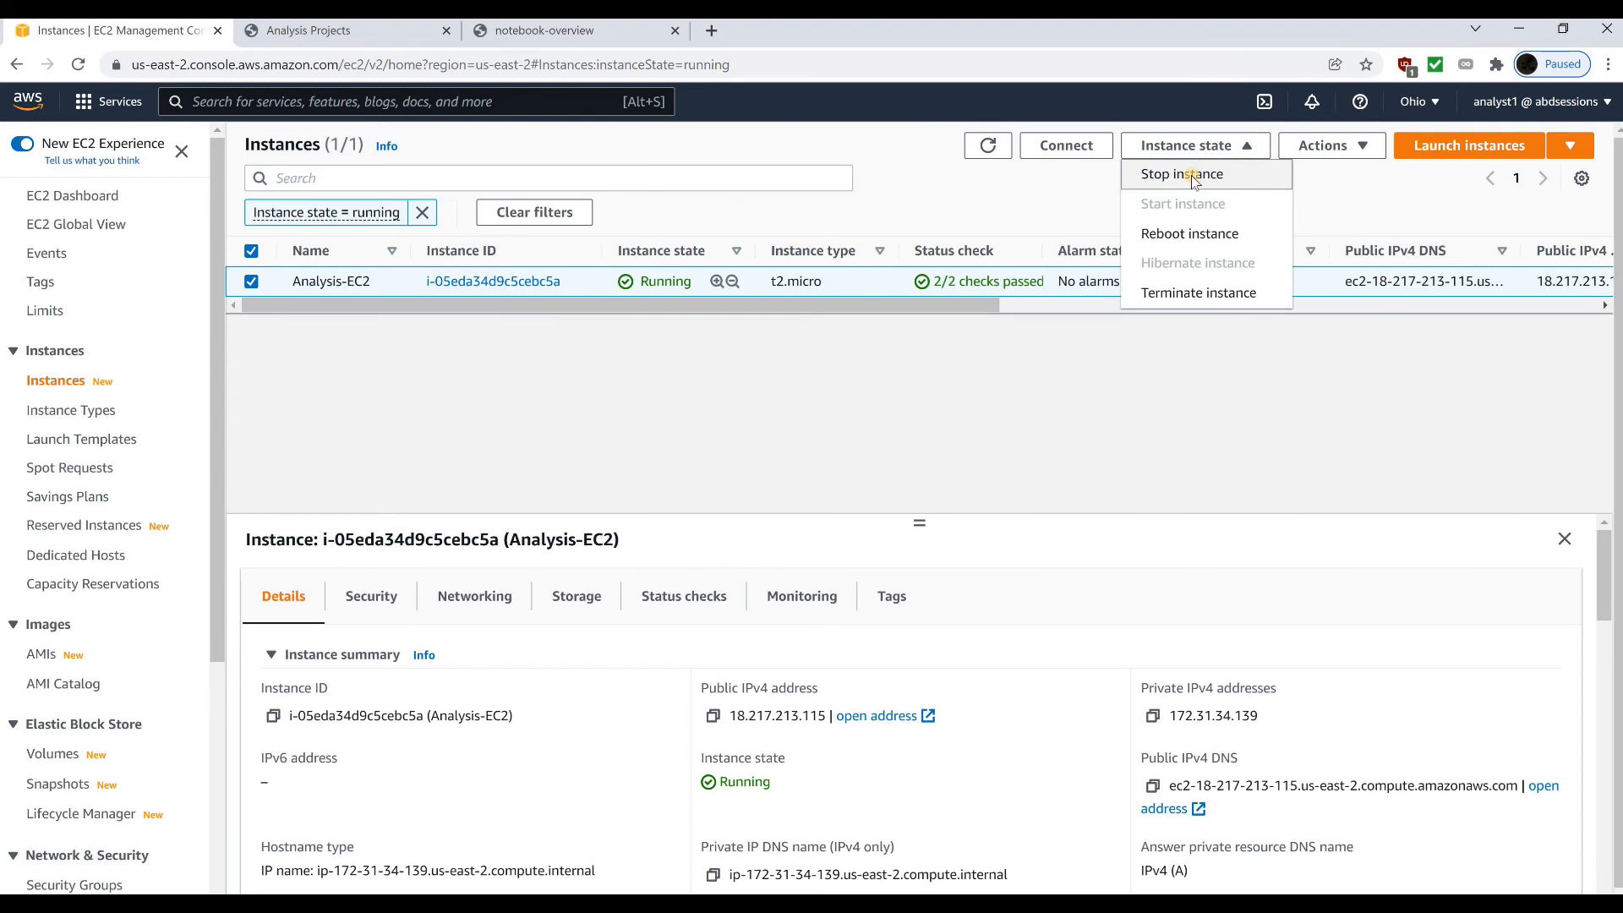
pyautogui.click(1193, 175)
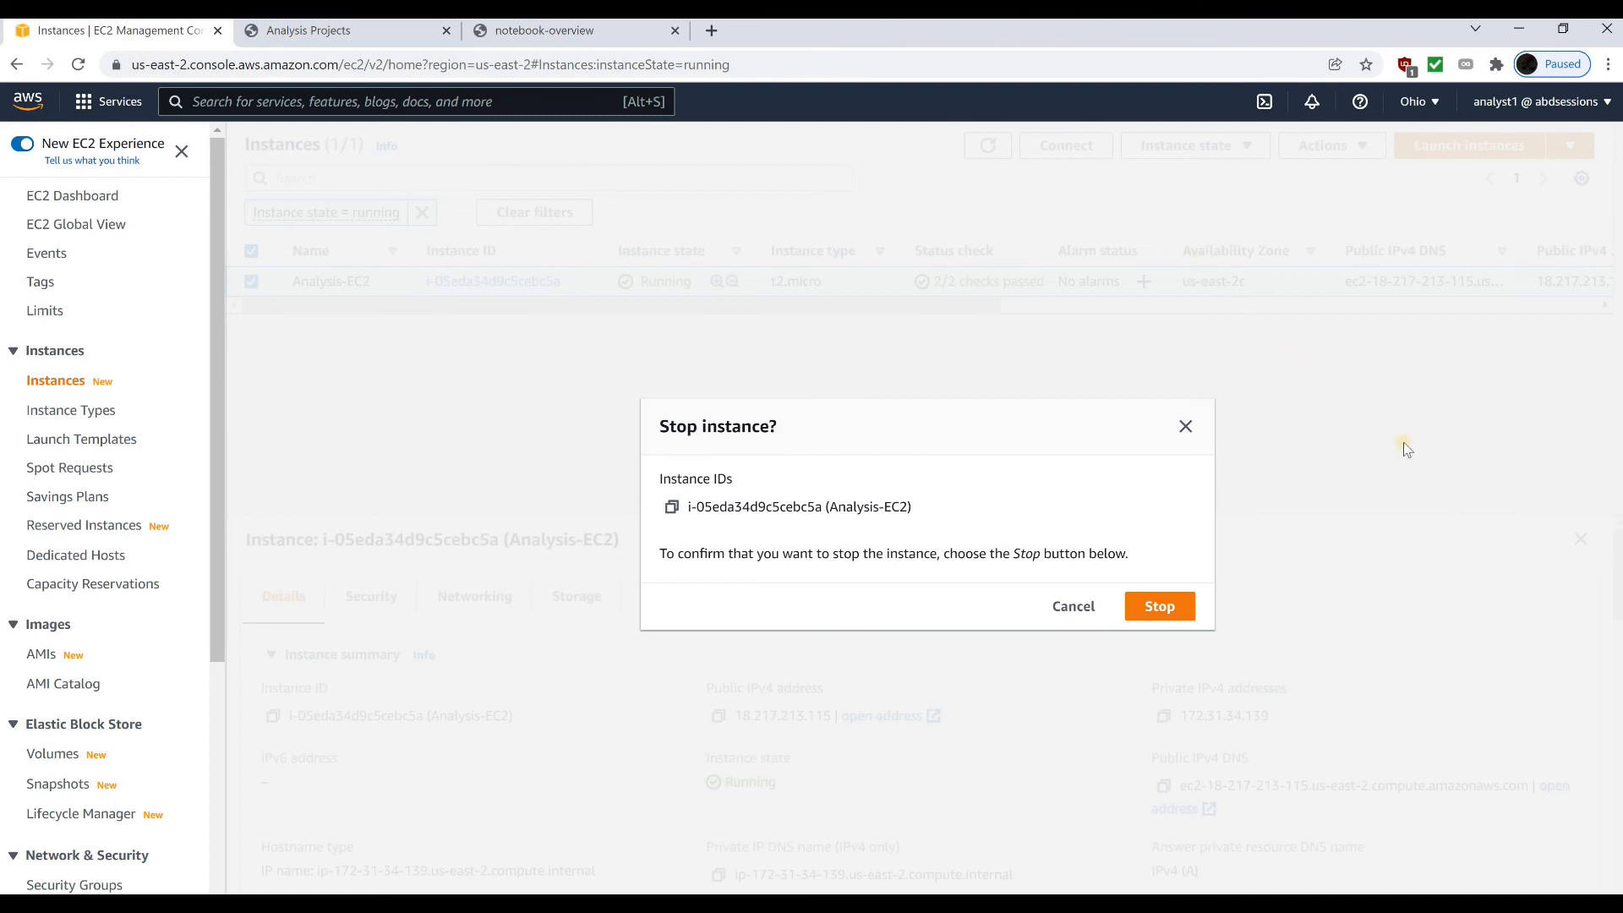
pyautogui.click(1148, 607)
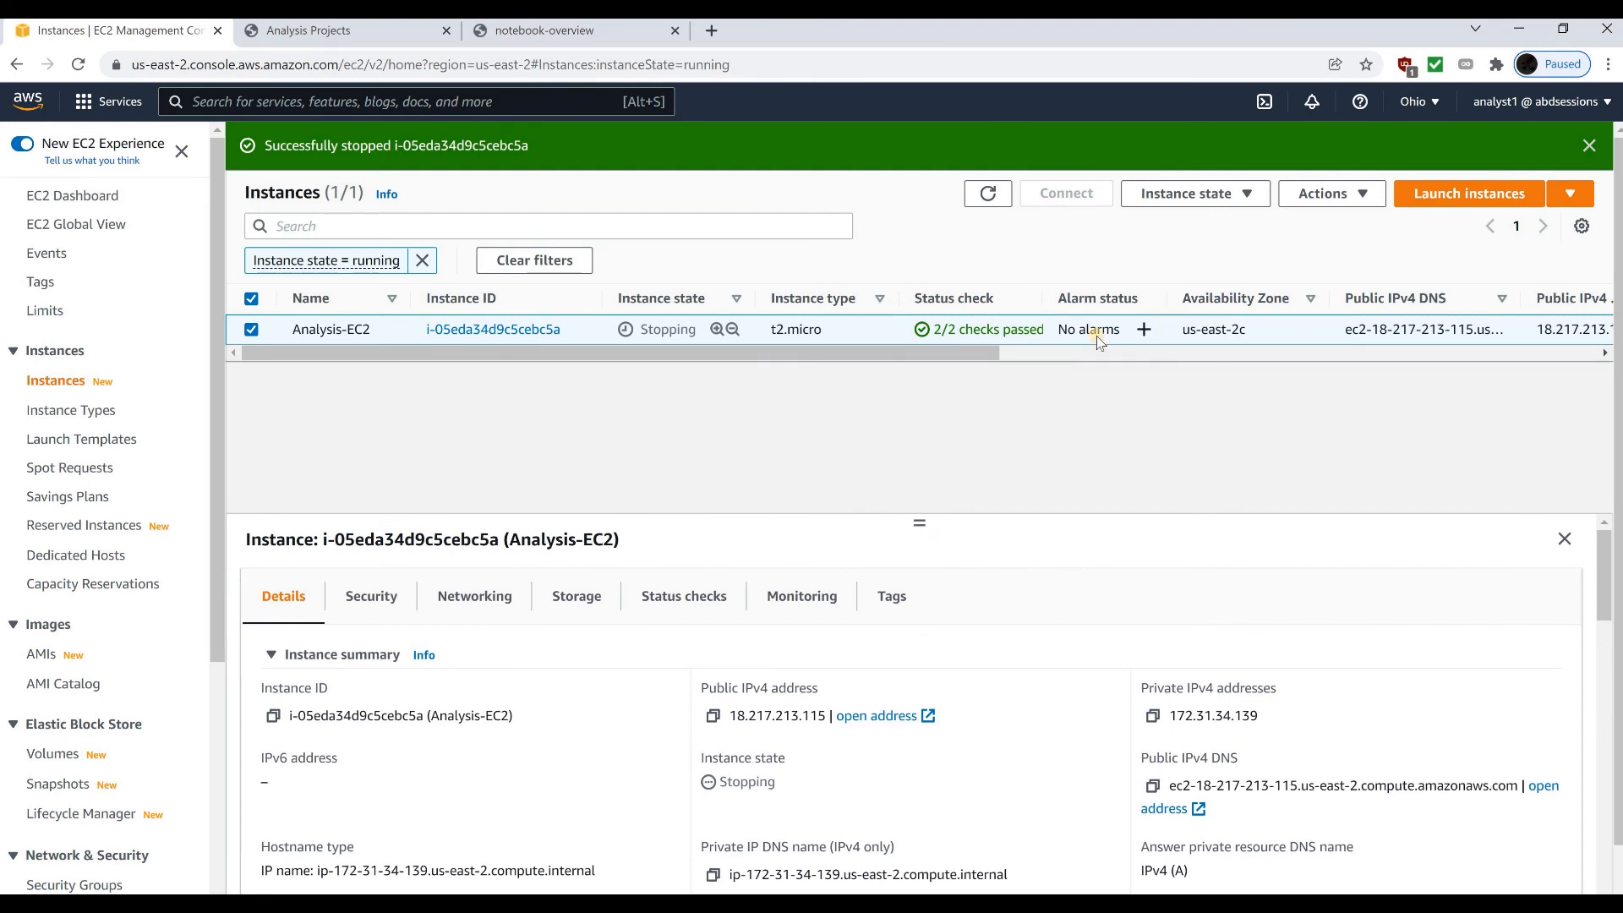
# Refresh the running instances list, return to the EC2 dashboard, open the full instance list and check the Analysis-EC2 instance's state and details
pyautogui.click(999, 201)
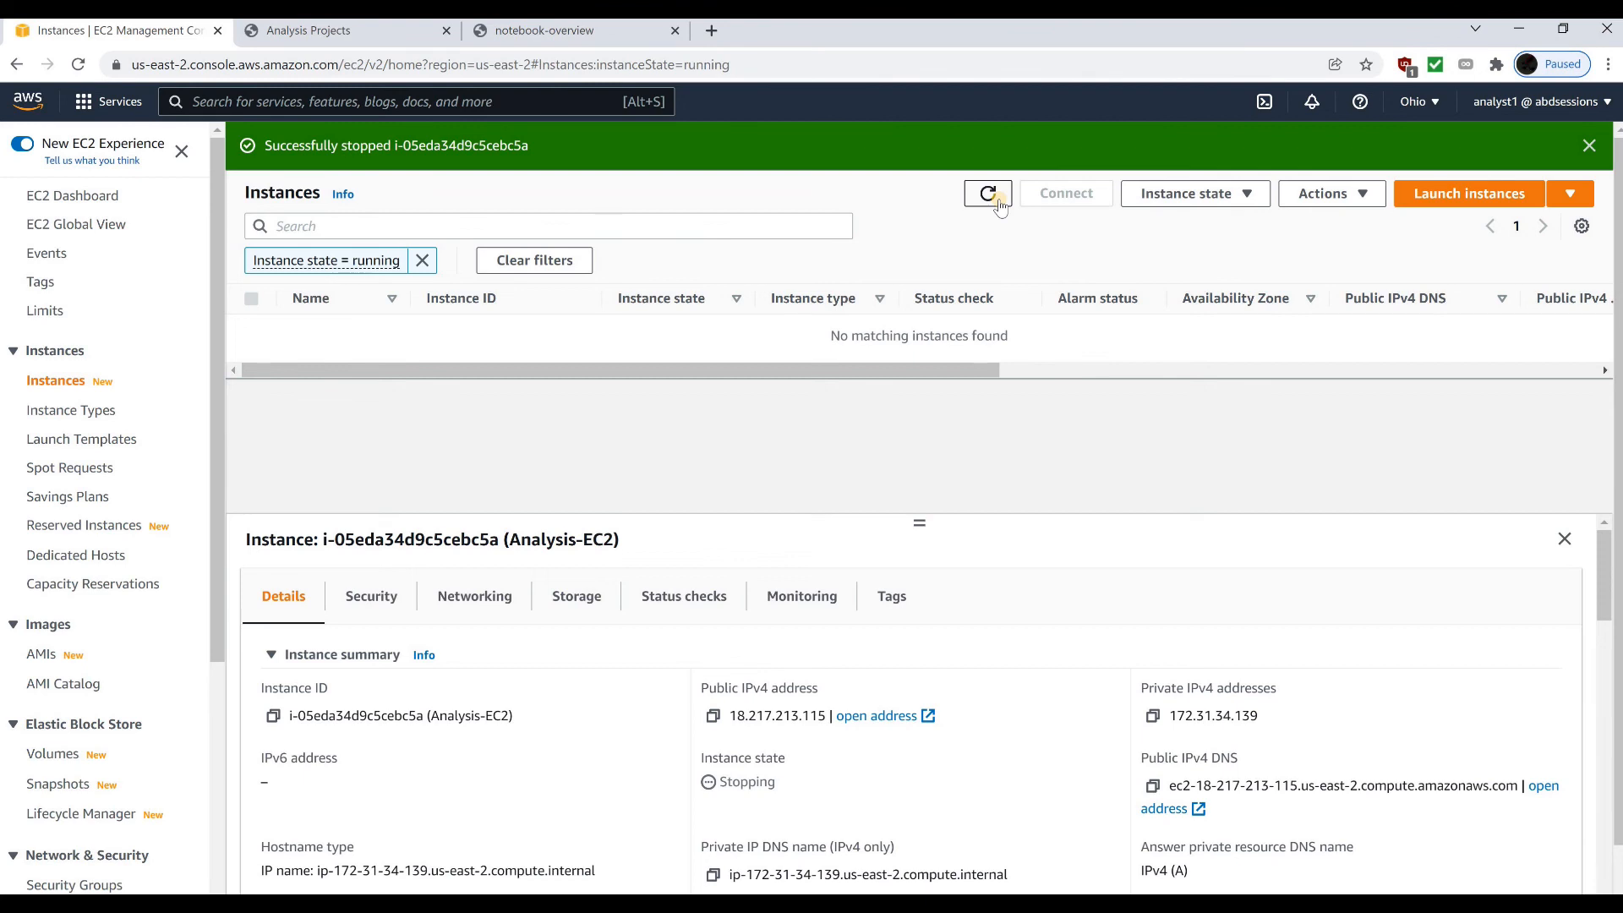
pyautogui.click(998, 202)
pyautogui.click(99, 198)
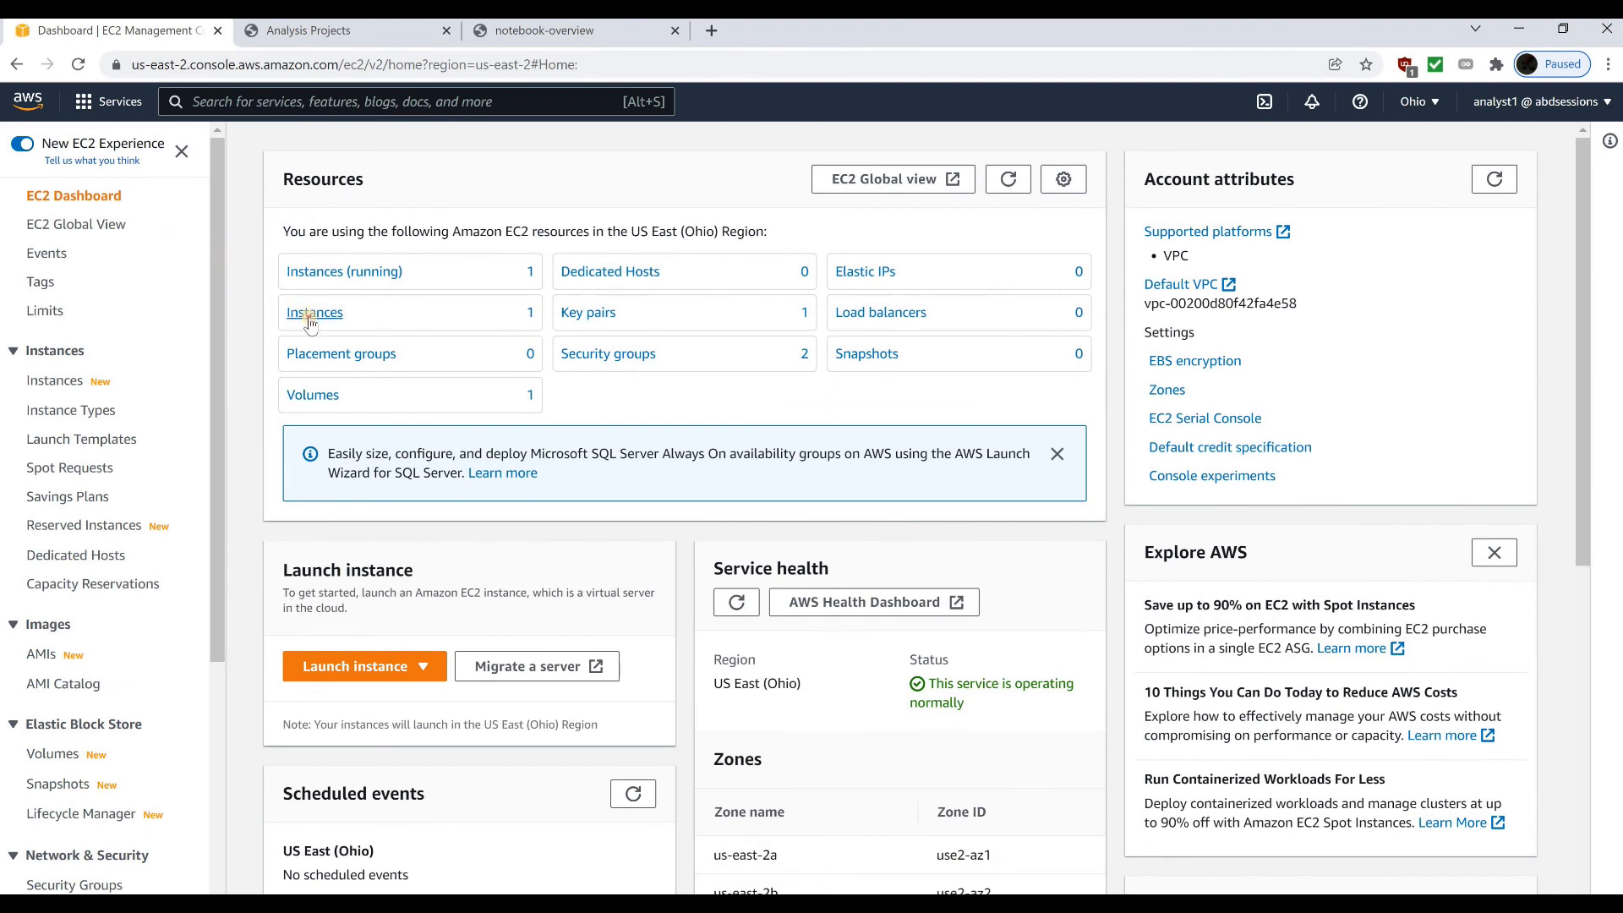
pyautogui.click(313, 314)
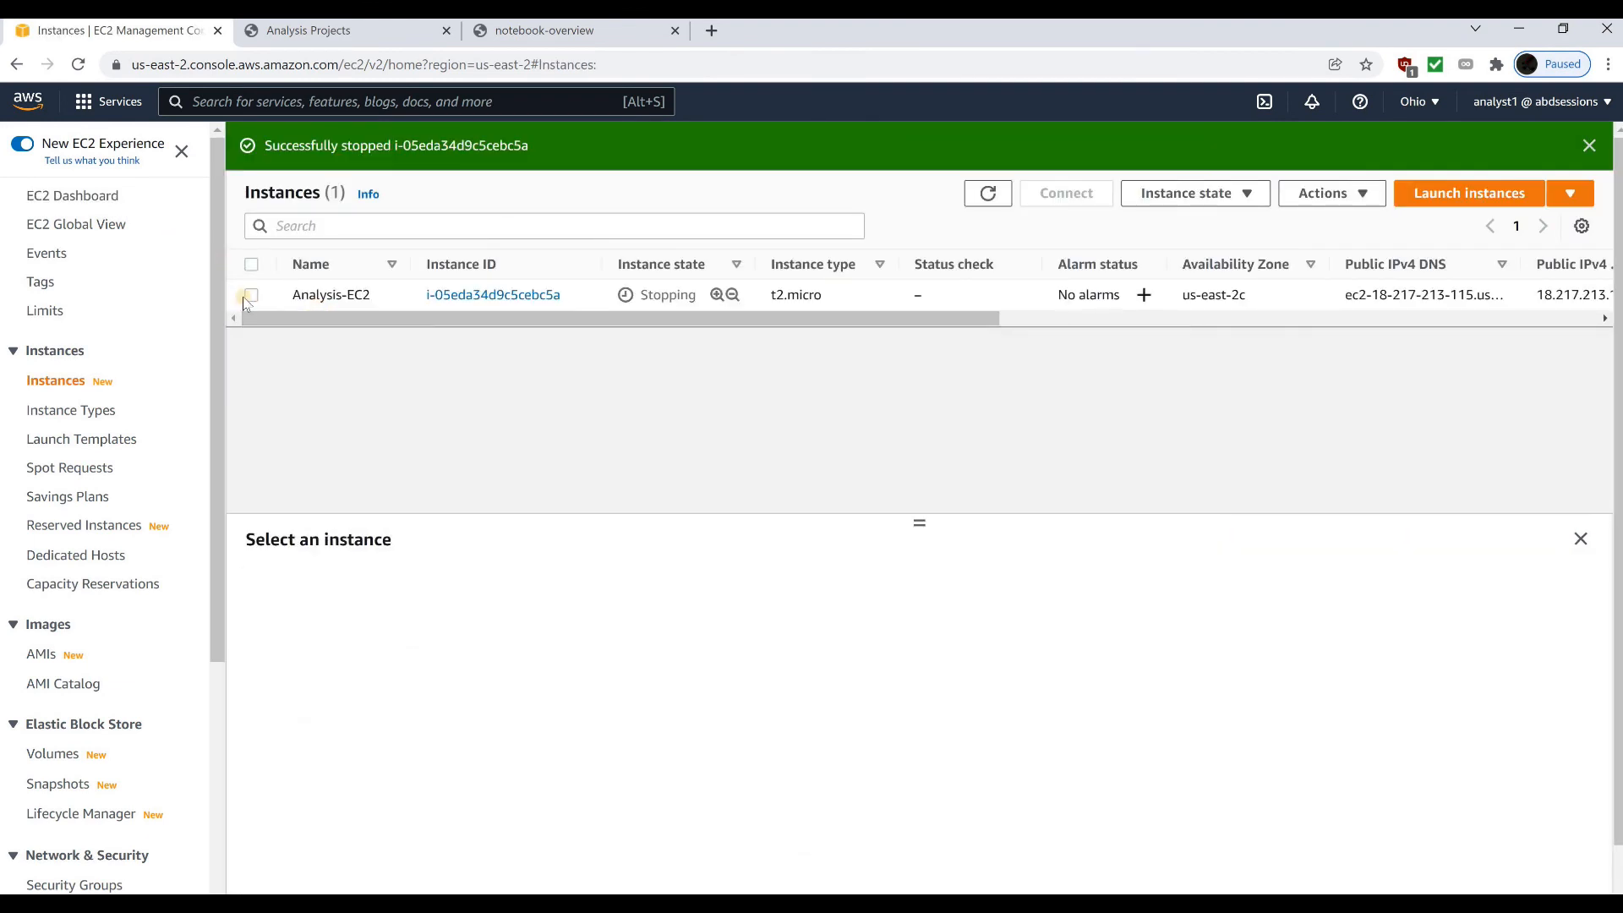
pyautogui.click(917, 296)
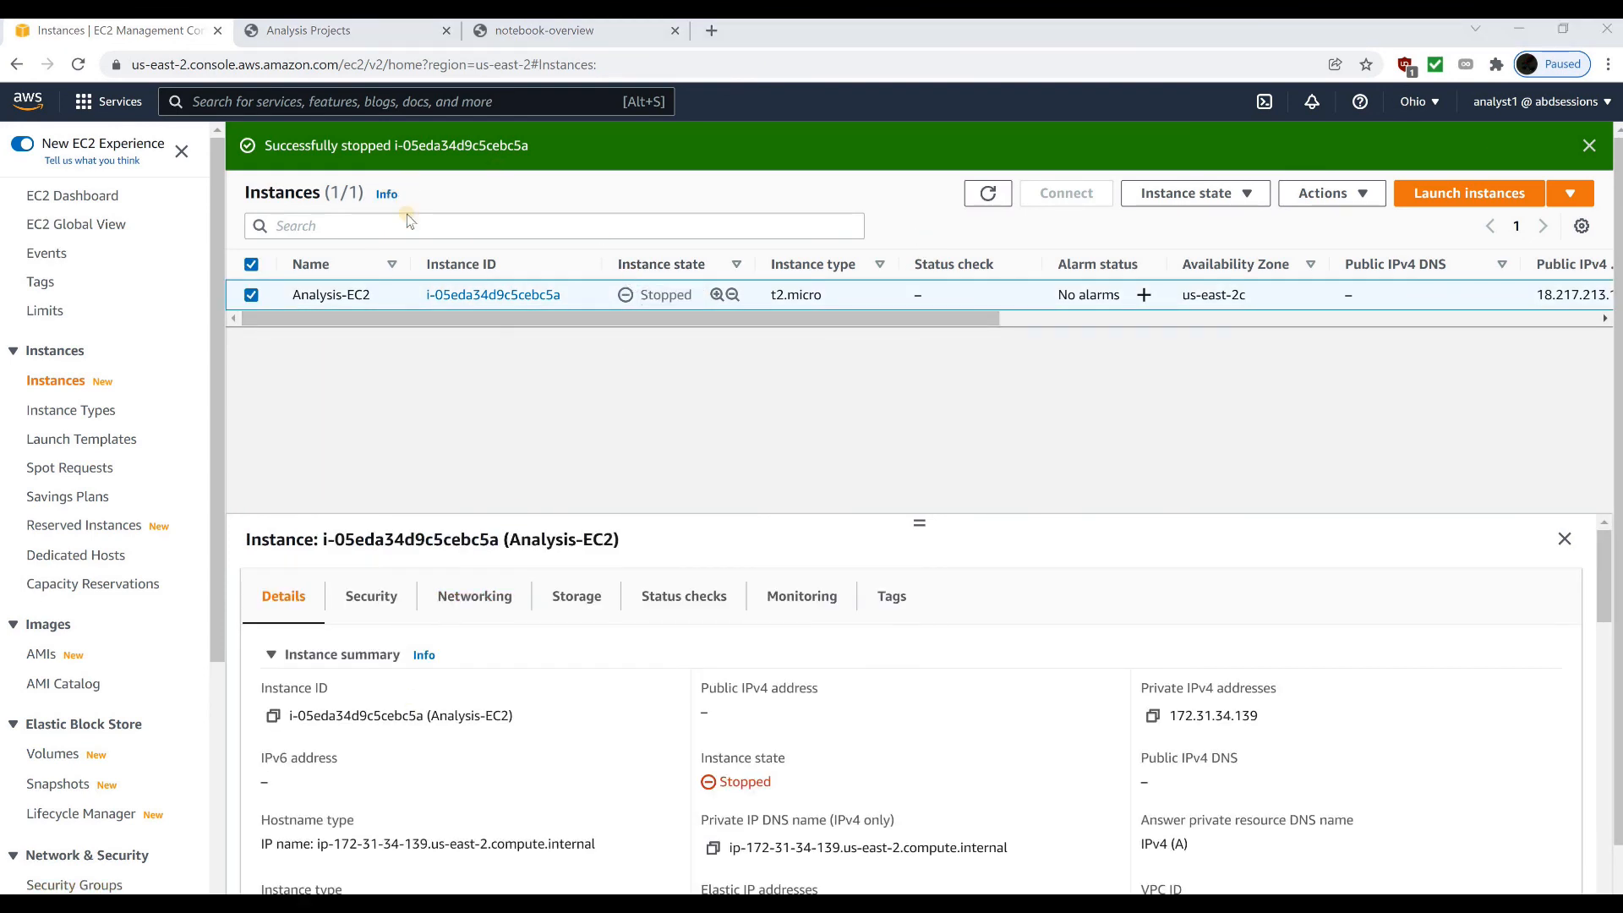
# Sign out of the AWS console, switch to the PowerPoint session milestones slide and draw a check mark beside the STOP EC2 instance milestone
pyautogui.click(1518, 105)
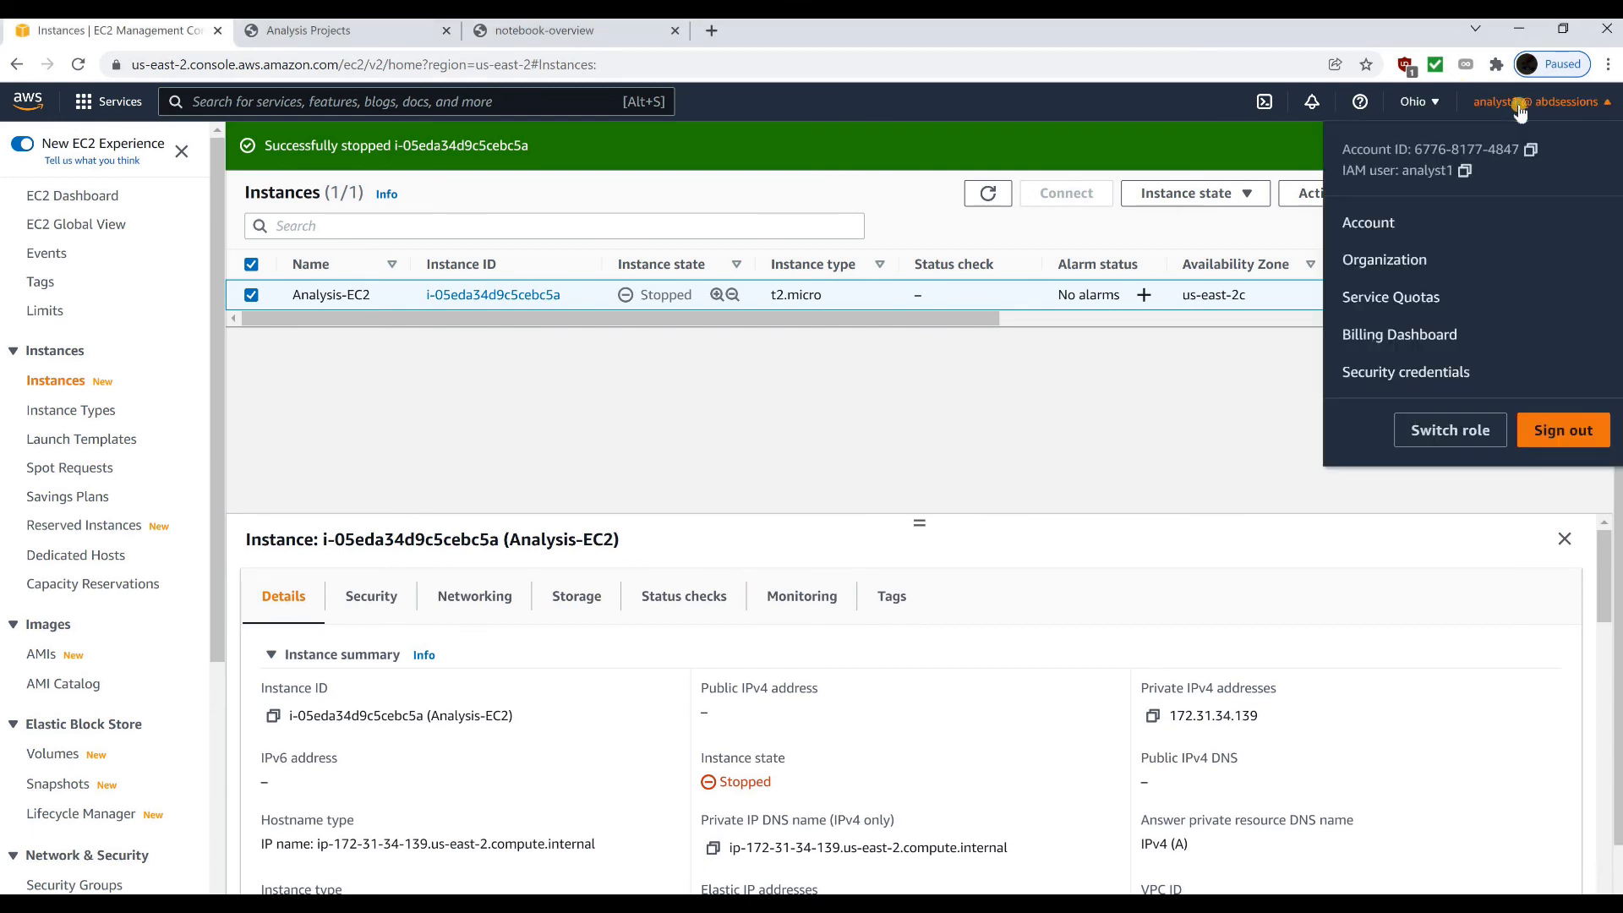
pyautogui.click(1536, 436)
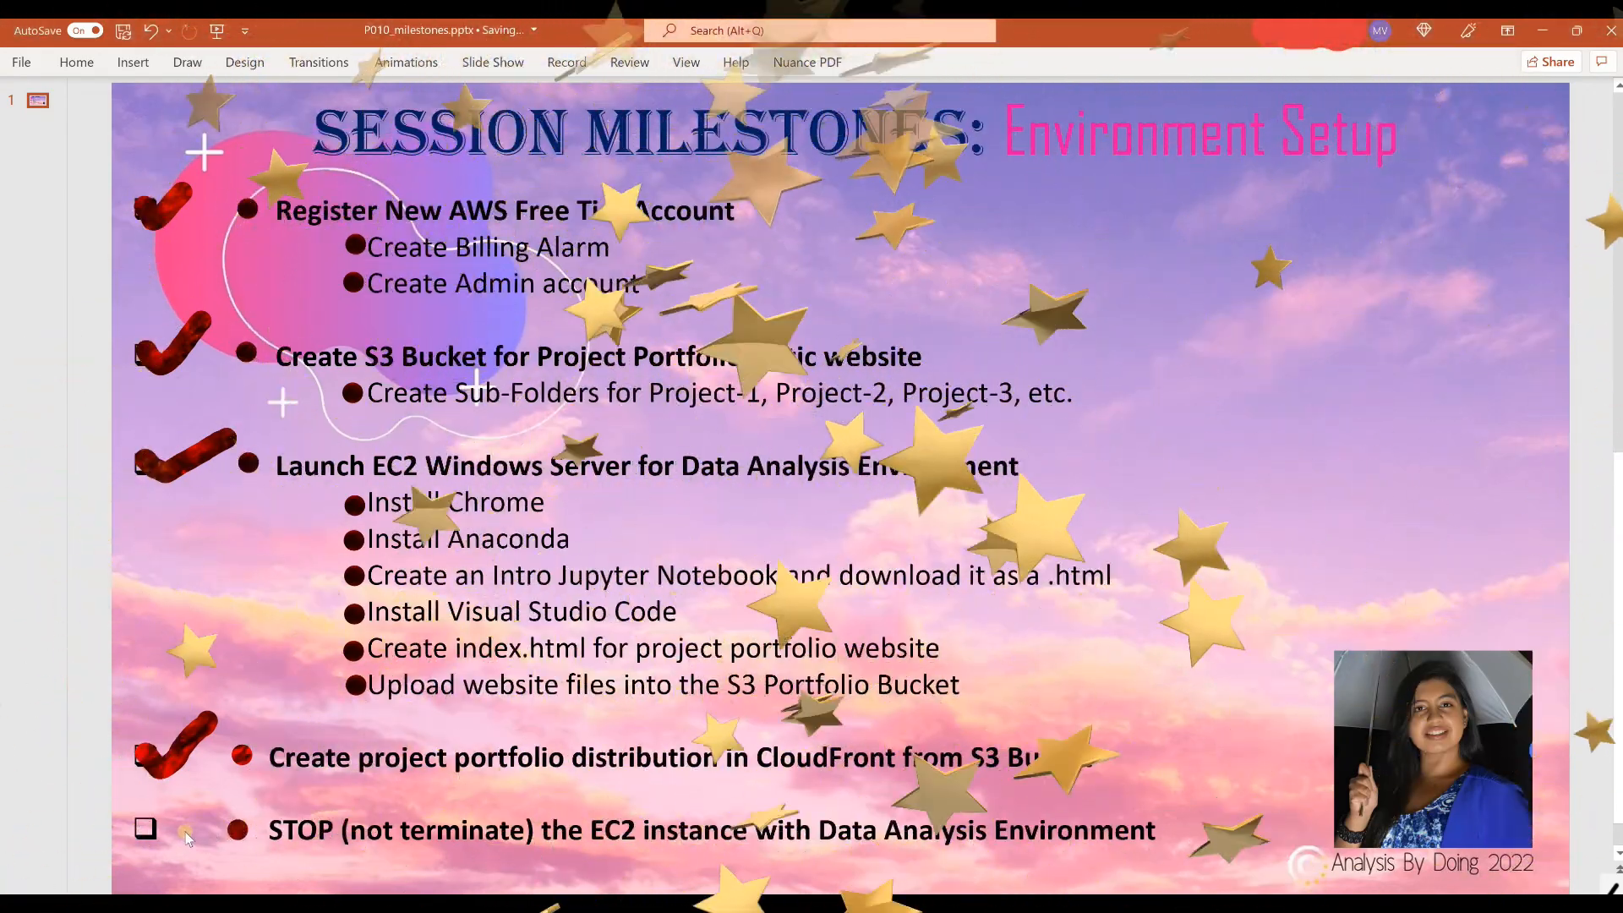
pyautogui.moveTo(142, 823)
pyautogui.mouseDown()
pyautogui.moveTo(151, 844)
pyautogui.moveTo(218, 799)
pyautogui.mouseUp()
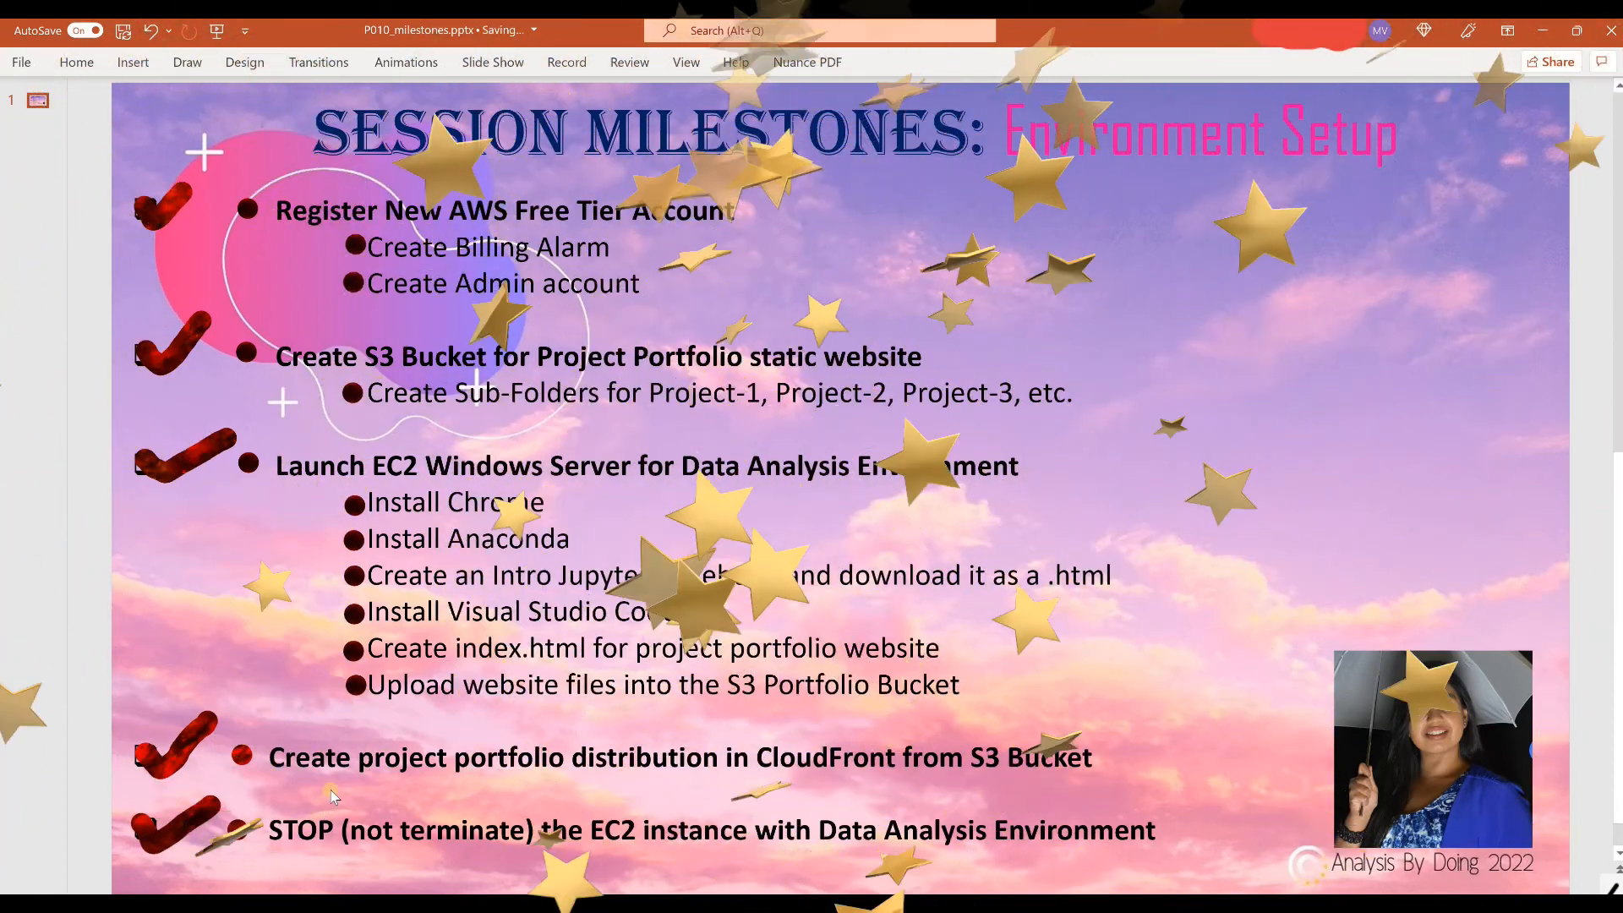